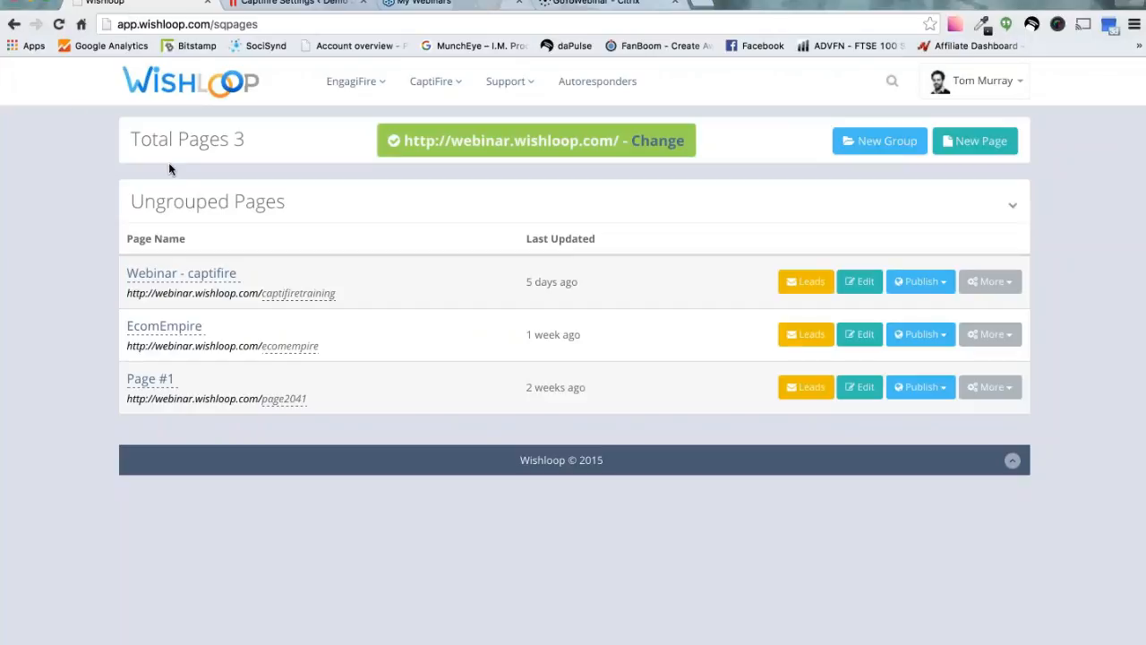
# Open Variation #1 of the "Webinar - captifire" page in the page editor
pyautogui.click(186, 279)
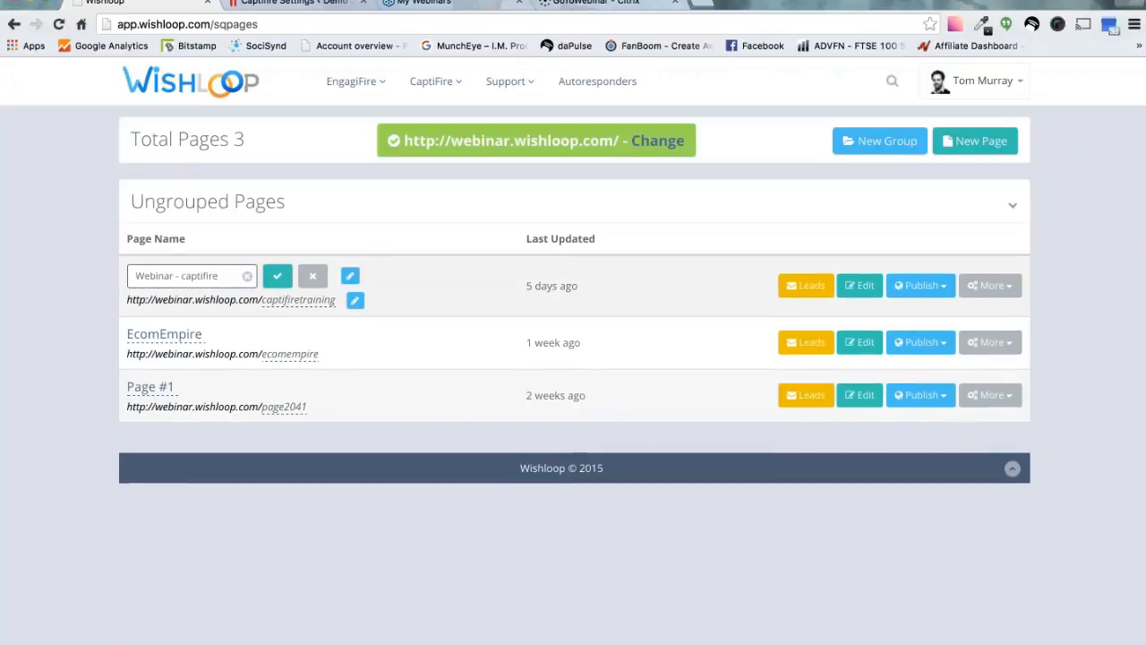
pyautogui.click(859, 285)
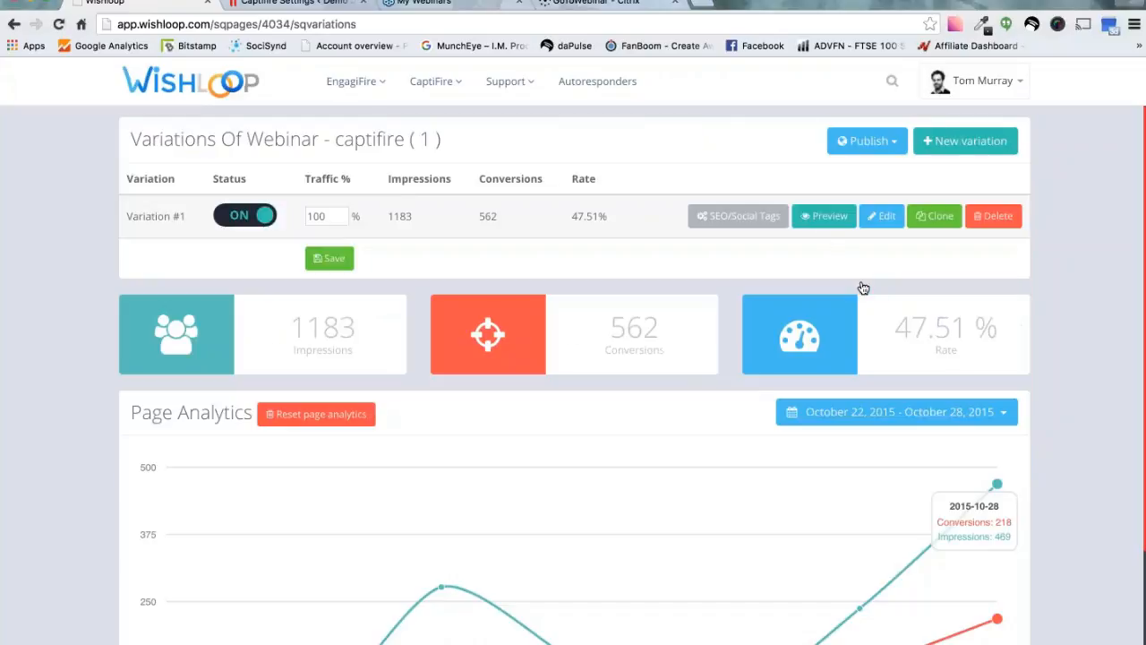
pyautogui.click(888, 228)
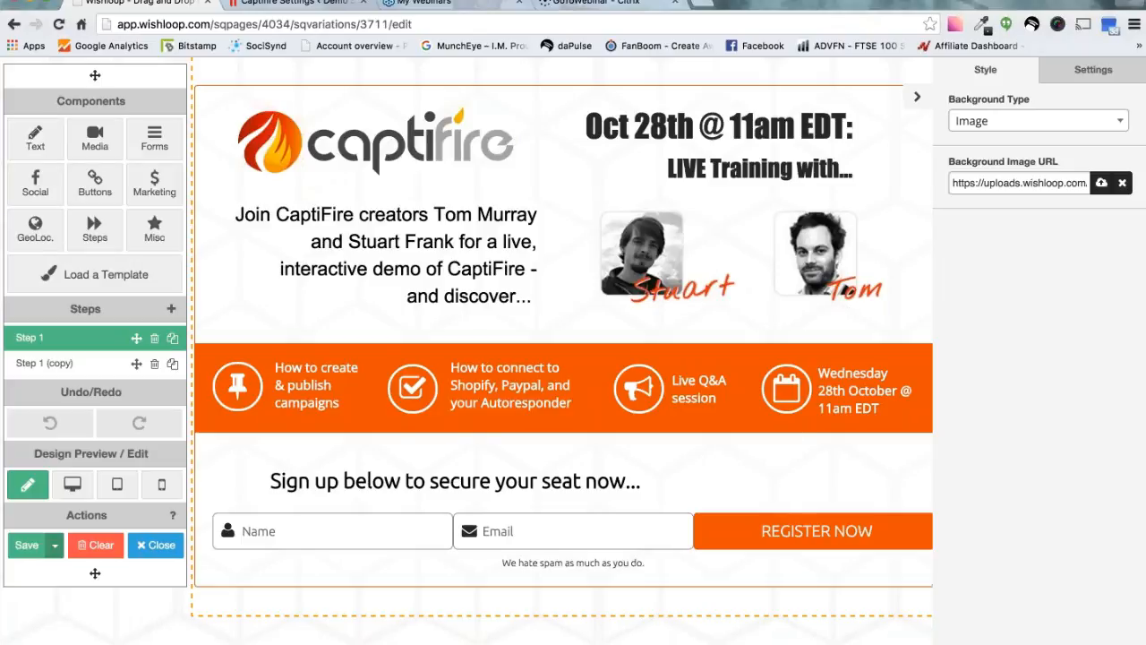
# Start the editor's guided tour and end it at the welcome message
pyautogui.click(173, 520)
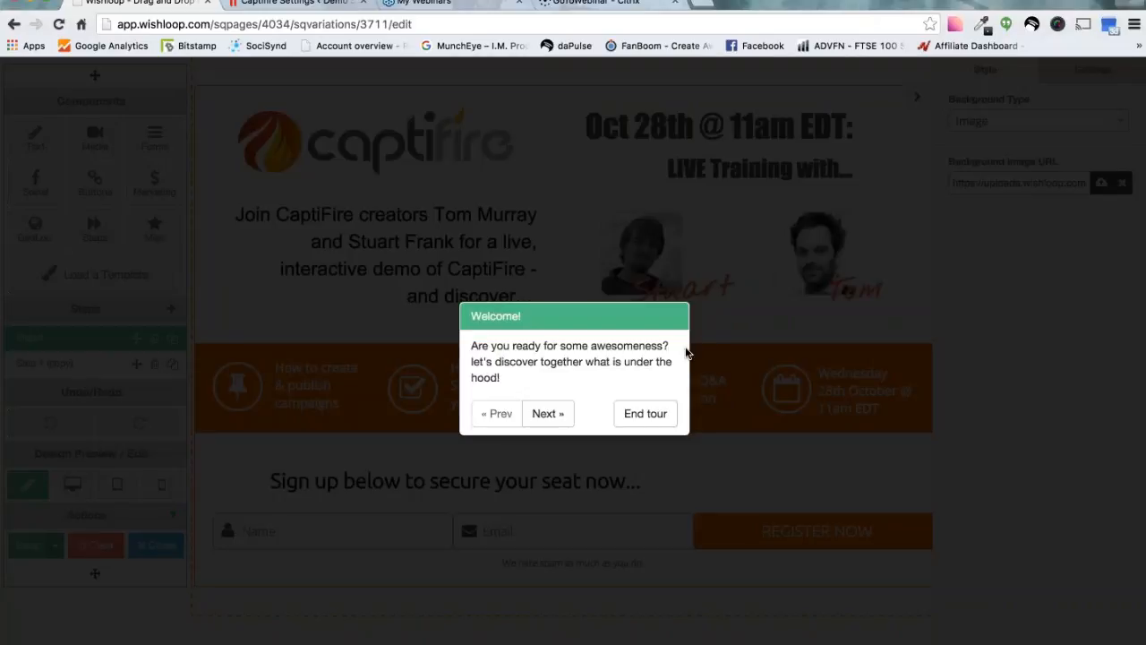
pyautogui.click(645, 414)
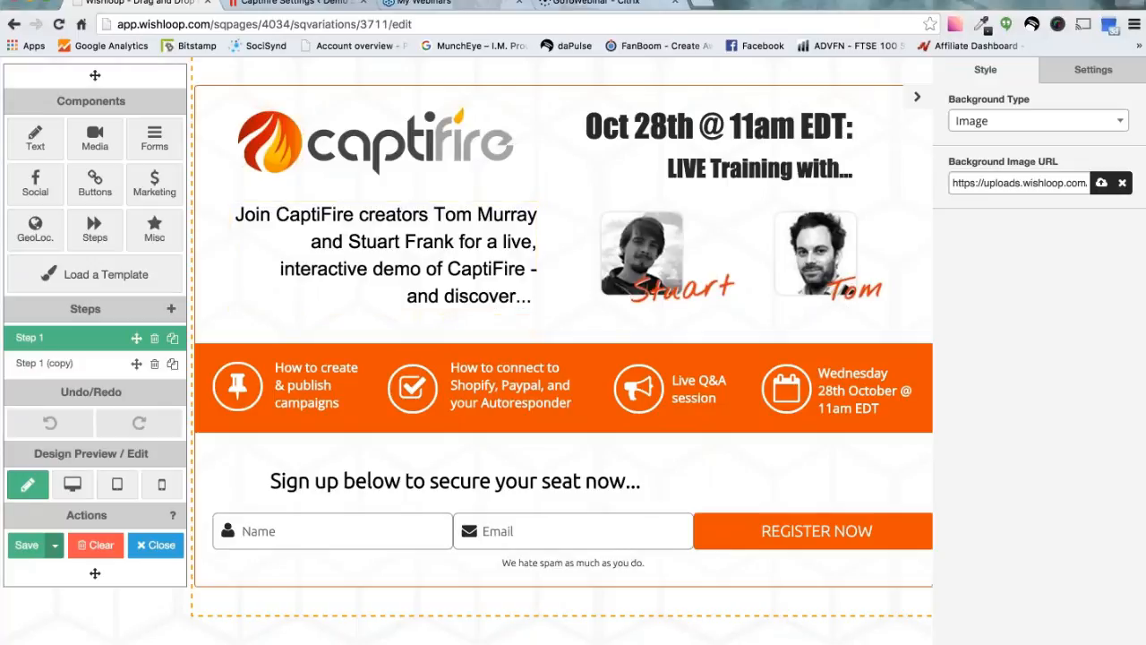
# Review the components available in the Text, Media, Forms, Social, Buttons and Marketing groups
pyautogui.click(50, 152)
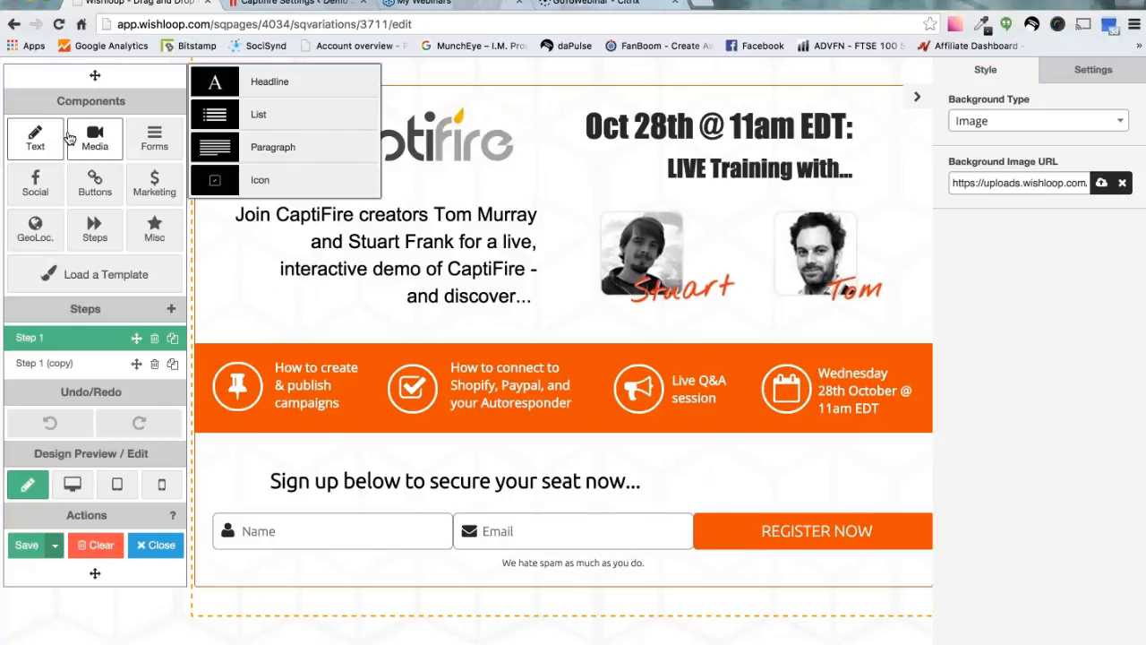
pyautogui.click(99, 139)
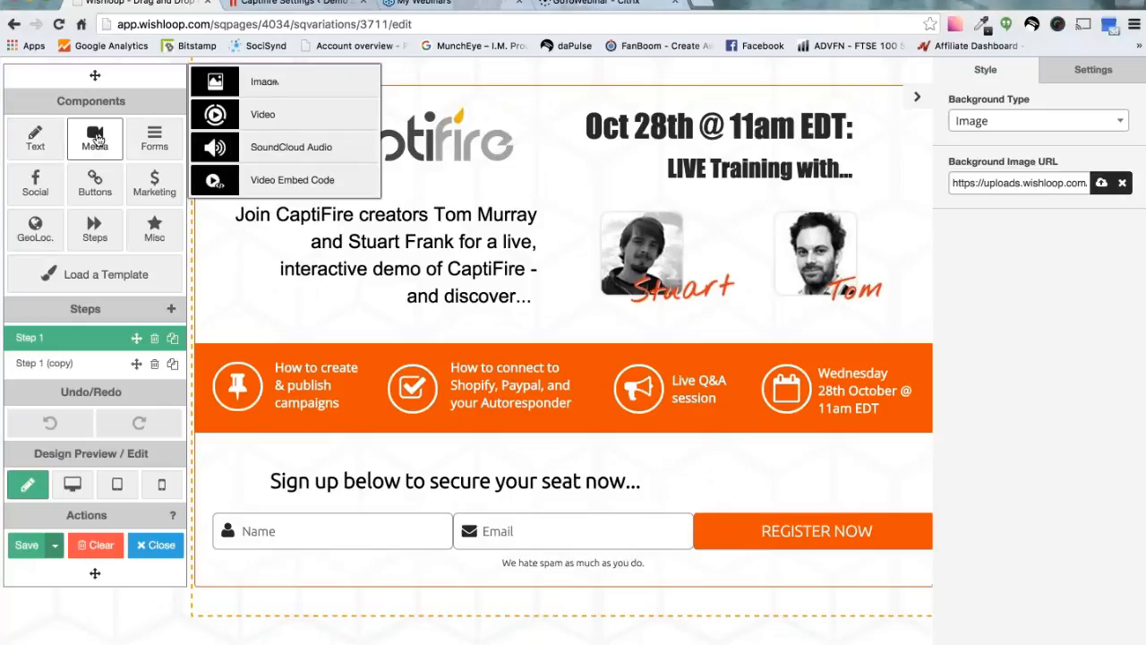
pyautogui.click(154, 146)
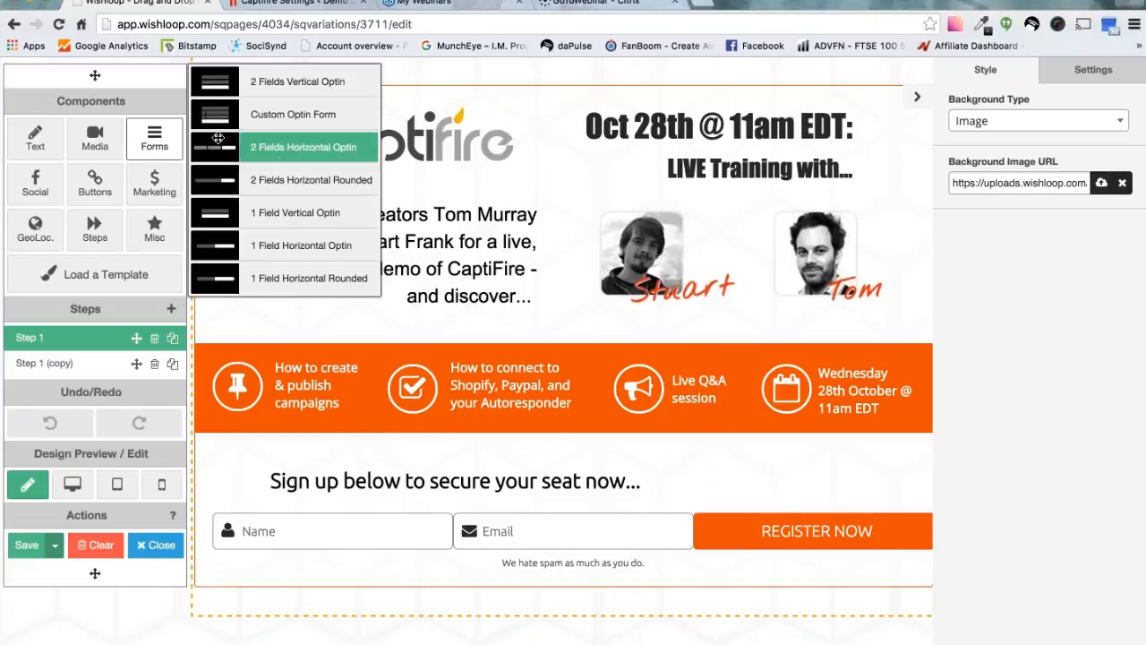
pyautogui.click(40, 187)
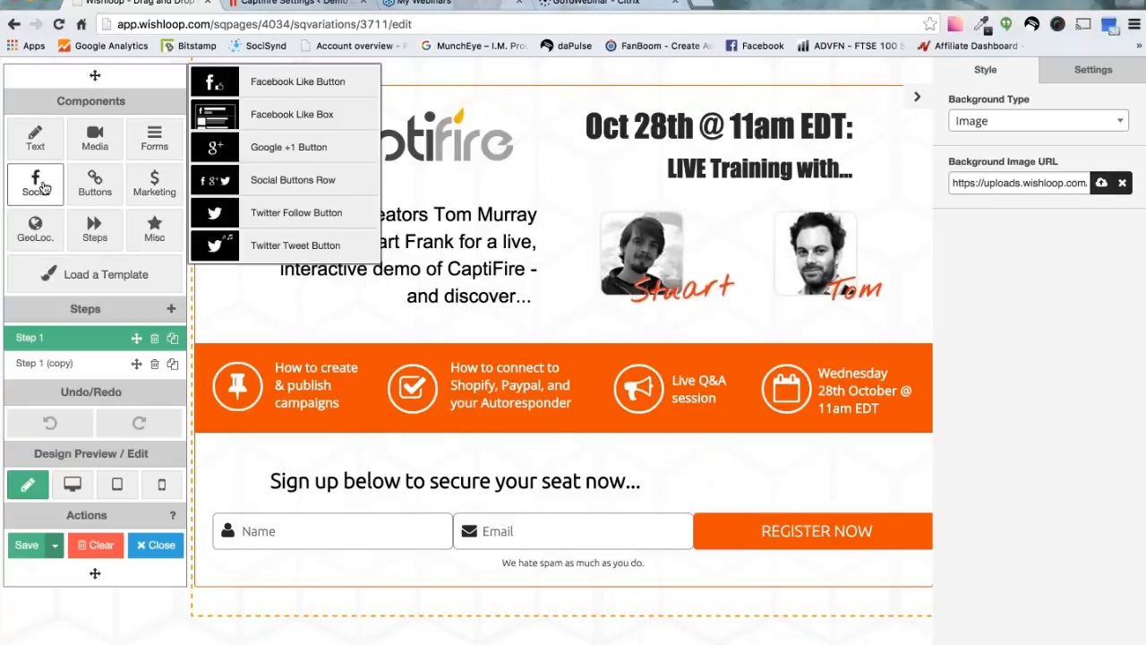
pyautogui.click(104, 191)
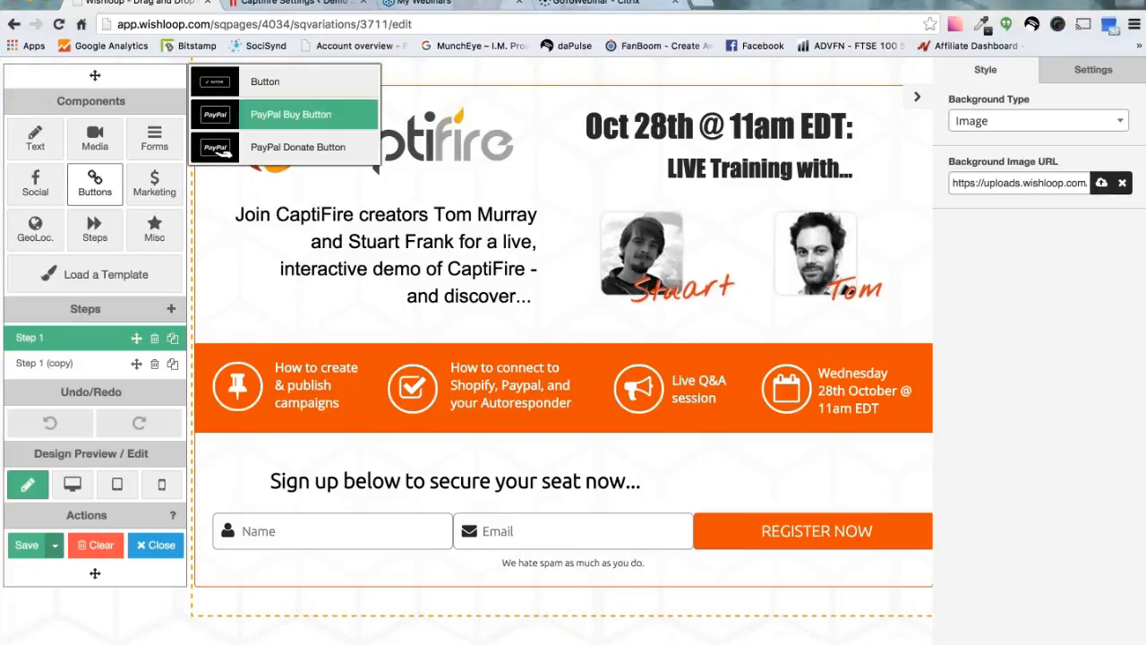
pyautogui.click(165, 198)
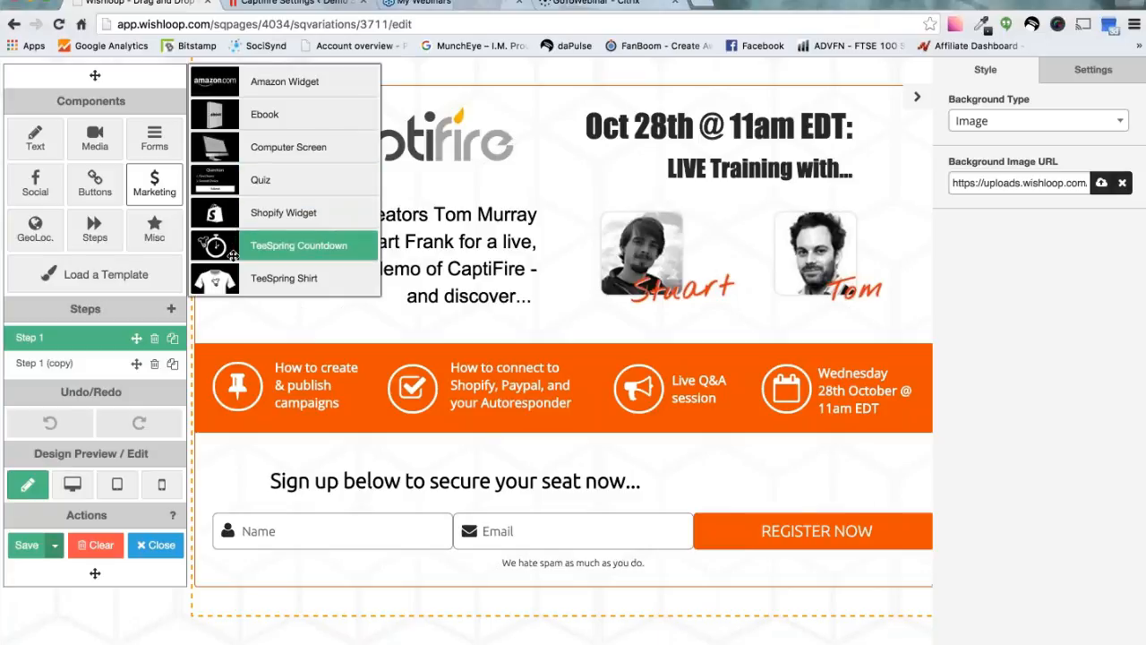
# Try out a Countdown Timer over the introductory paragraph and delete it again
pyautogui.click(151, 244)
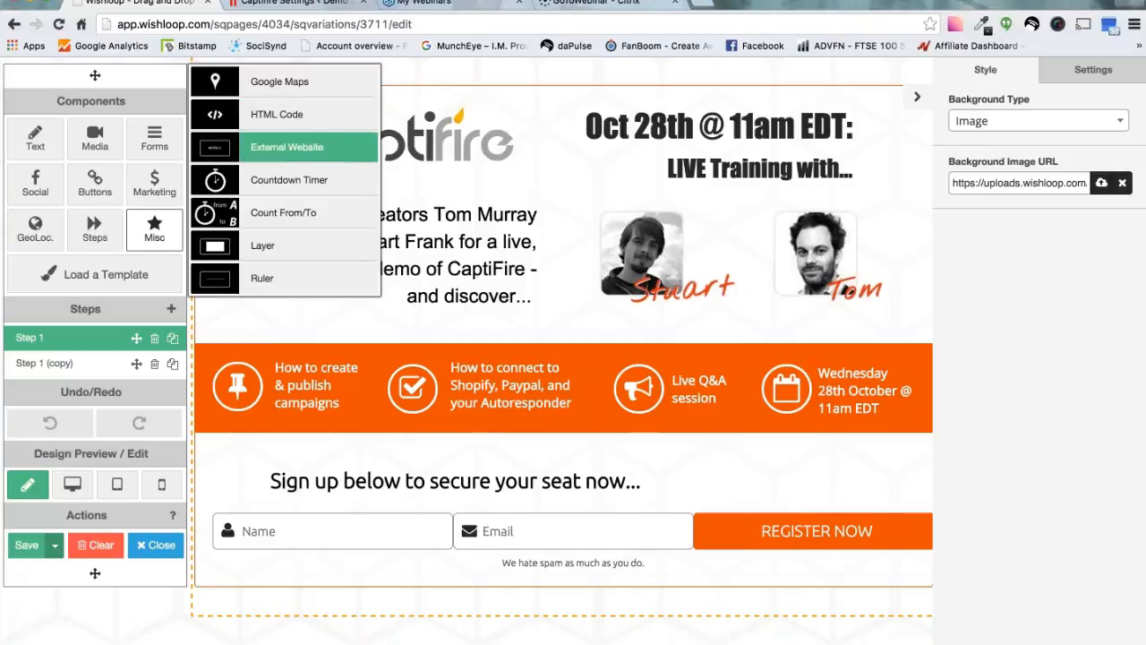
pyautogui.moveTo(215, 180); pyautogui.dragTo(535, 178)
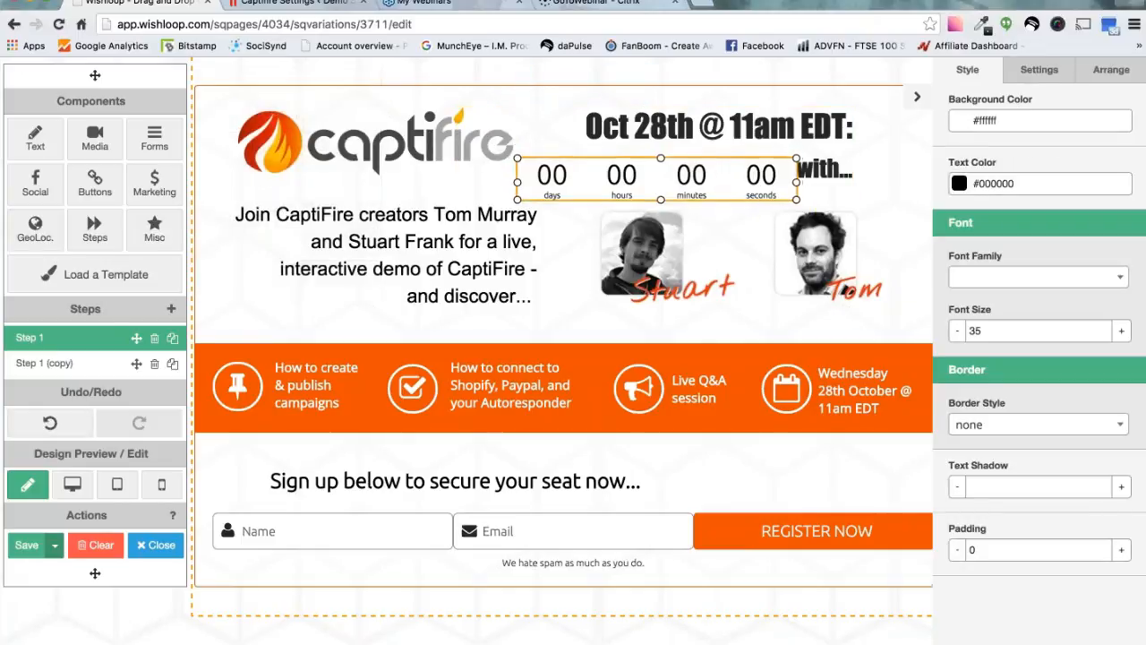
pyautogui.moveTo(669, 169); pyautogui.dragTo(513, 273)
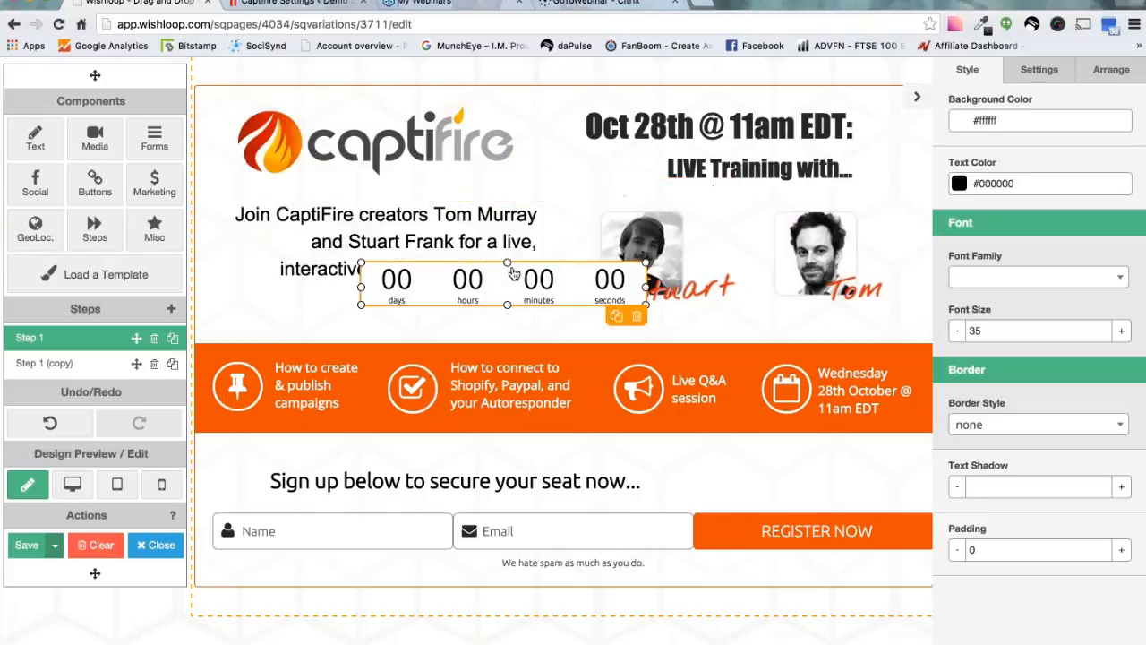
pyautogui.click(637, 315)
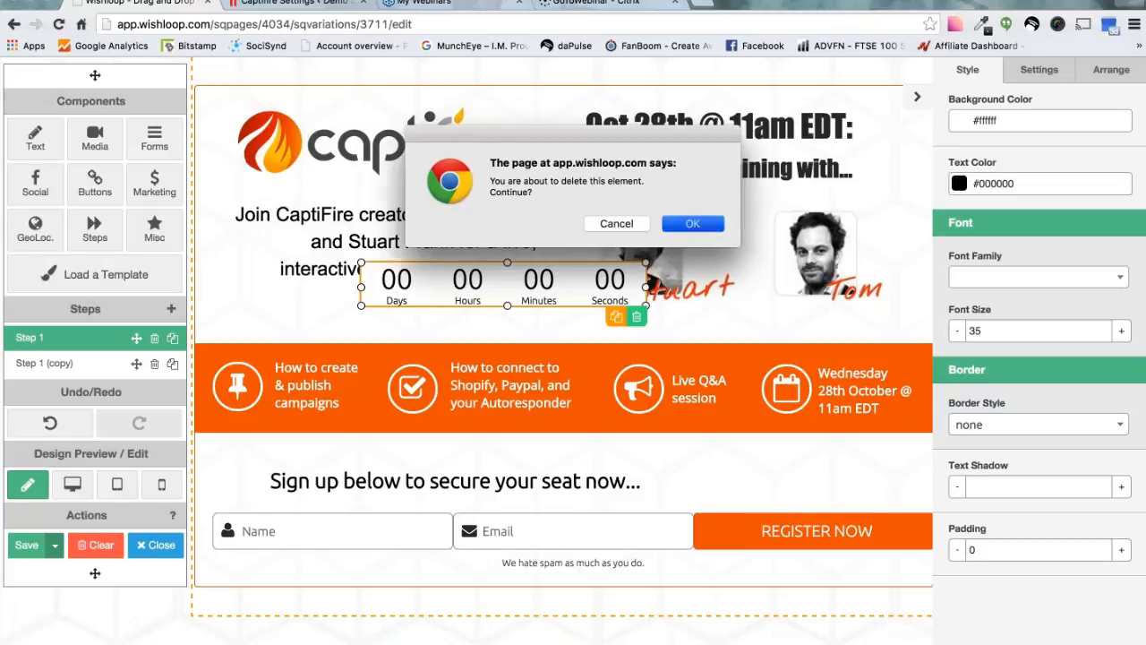
pyautogui.click(693, 225)
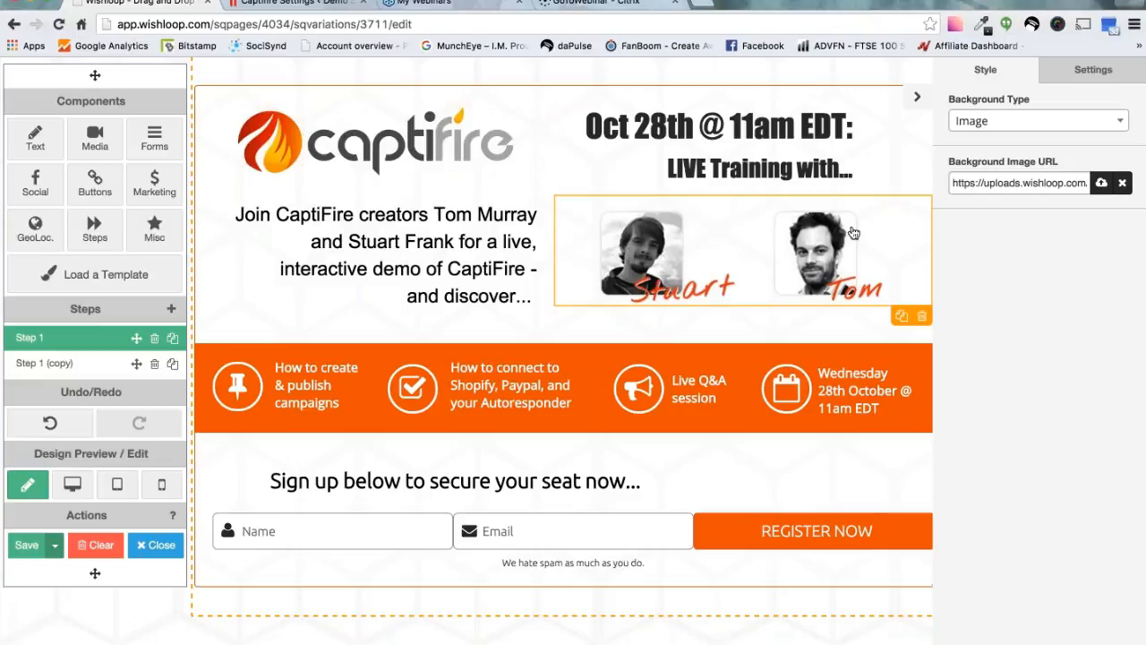
# Move the main content container slightly up the page and resize it to match the orange band's width
pyautogui.click(920, 101)
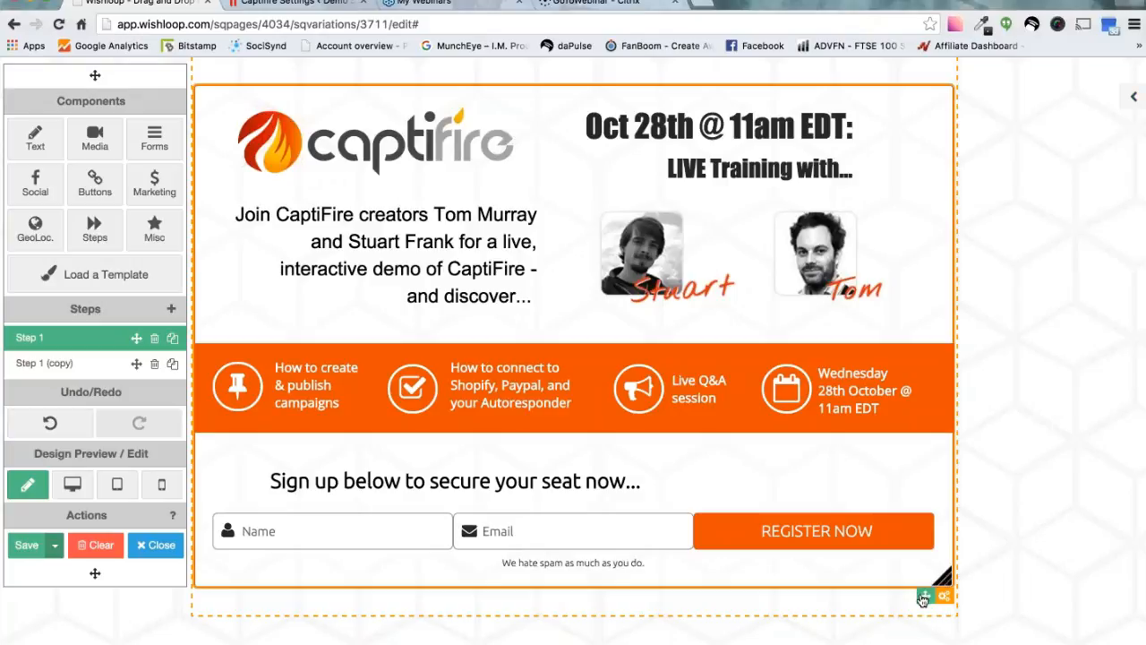
pyautogui.hscroll(3, 914, 606)
pyautogui.scroll(-1, 914, 606)
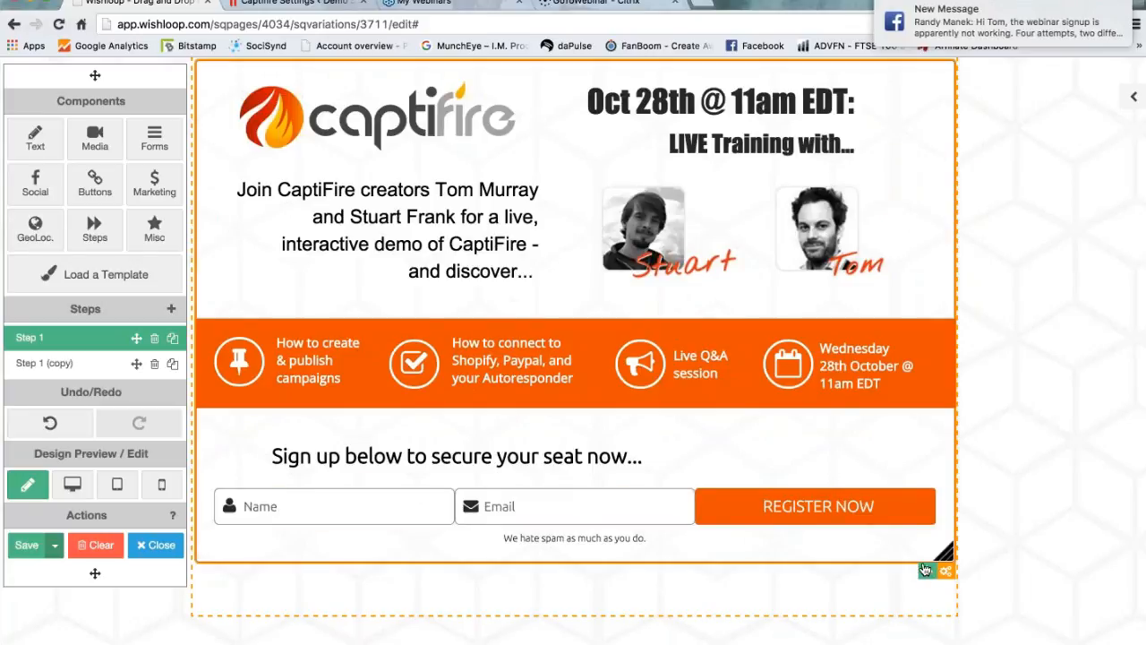
pyautogui.scroll(1, 928, 587)
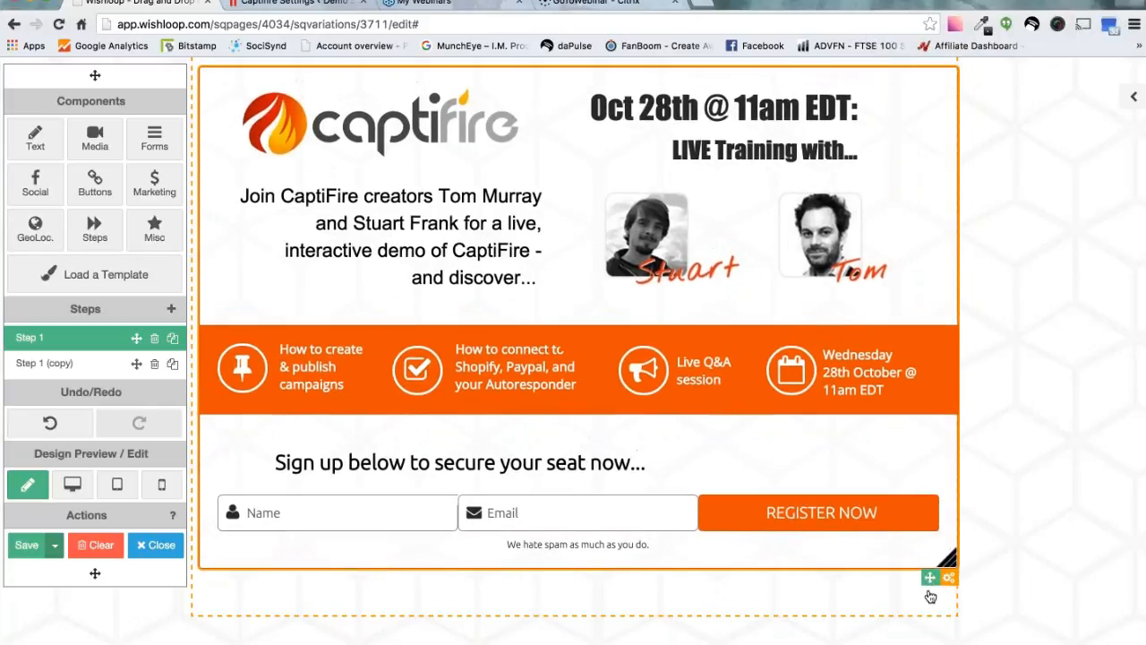
pyautogui.scroll(1, 932, 597)
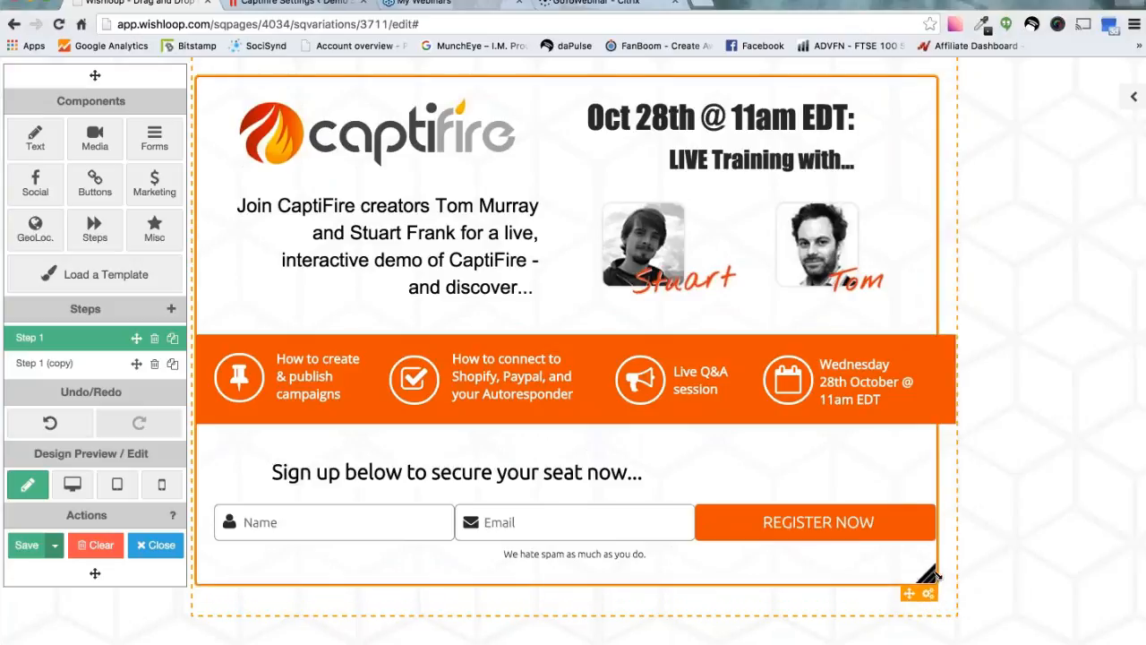
pyautogui.moveTo(932, 574); pyautogui.dragTo(947, 562)
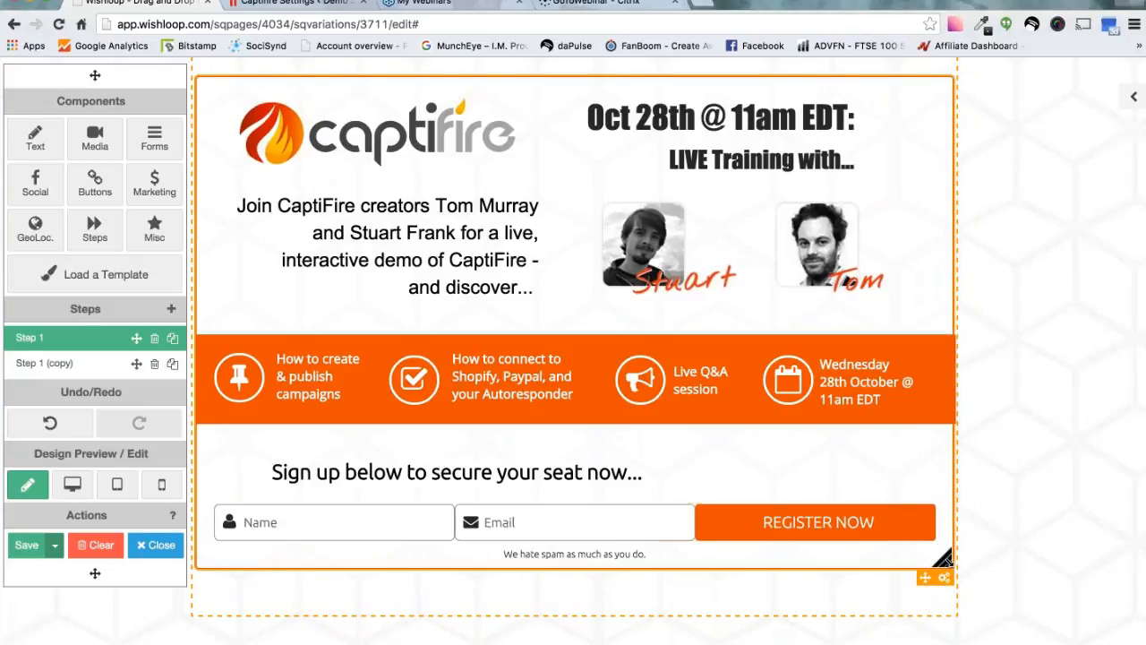
pyautogui.moveTo(921, 583); pyautogui.dragTo(924, 579)
pyautogui.moveTo(925, 574); pyautogui.dragTo(928, 577)
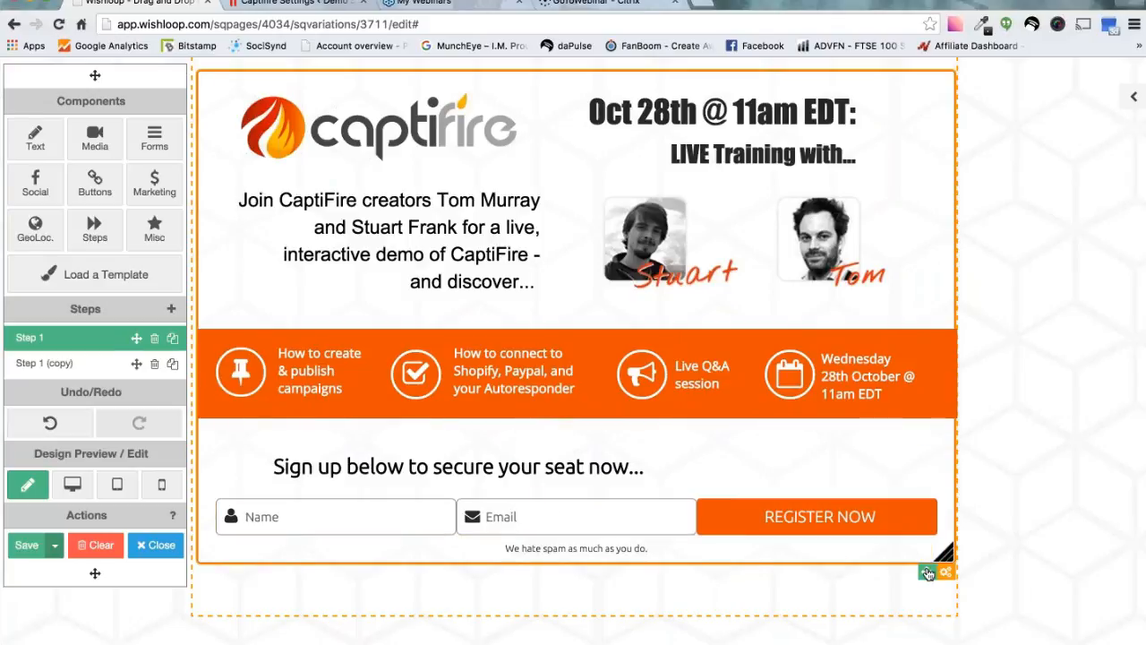
pyautogui.moveTo(929, 573); pyautogui.dragTo(928, 574)
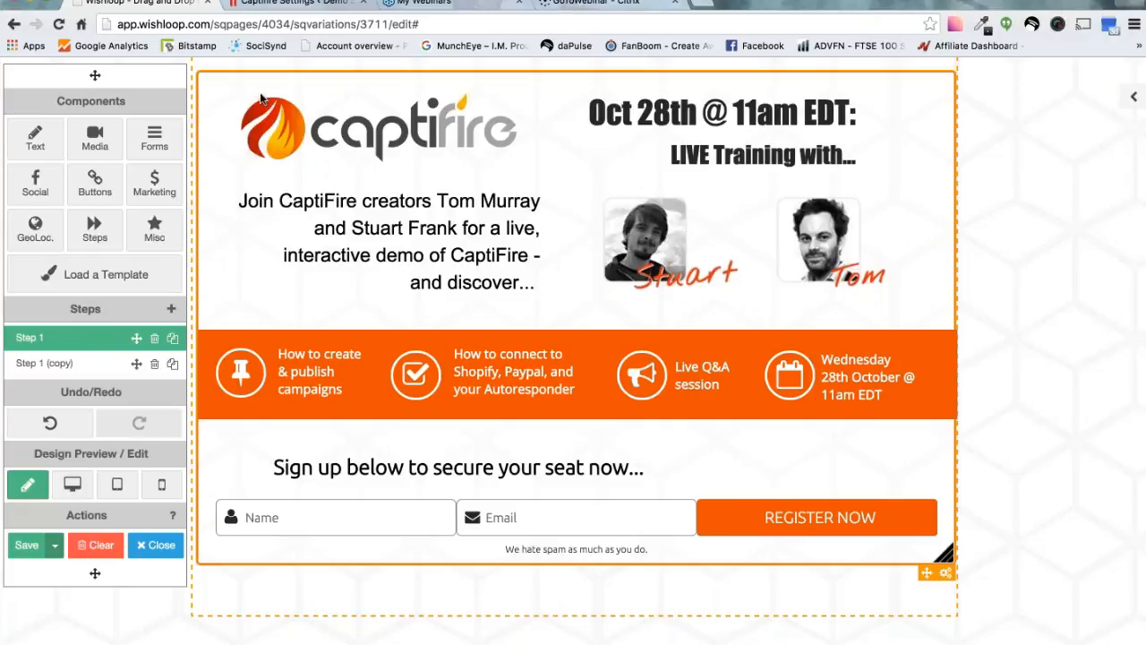
# Examine the content container's style options and the background types offered for the page
pyautogui.click(1134, 99)
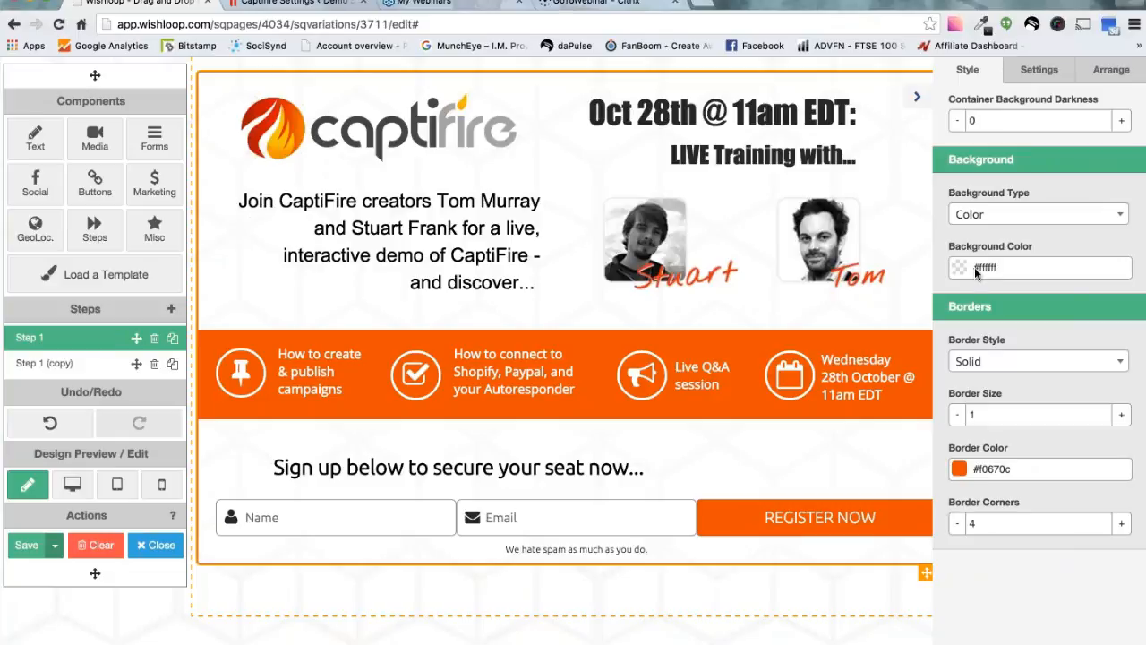
pyautogui.click(865, 64)
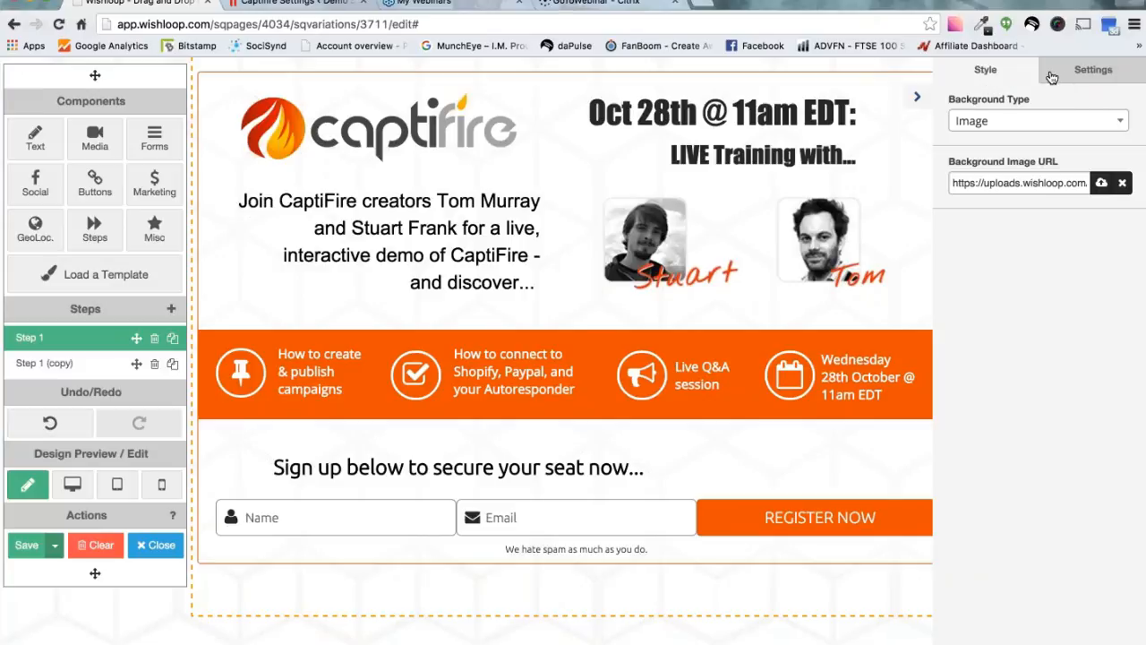
pyautogui.click(1116, 122)
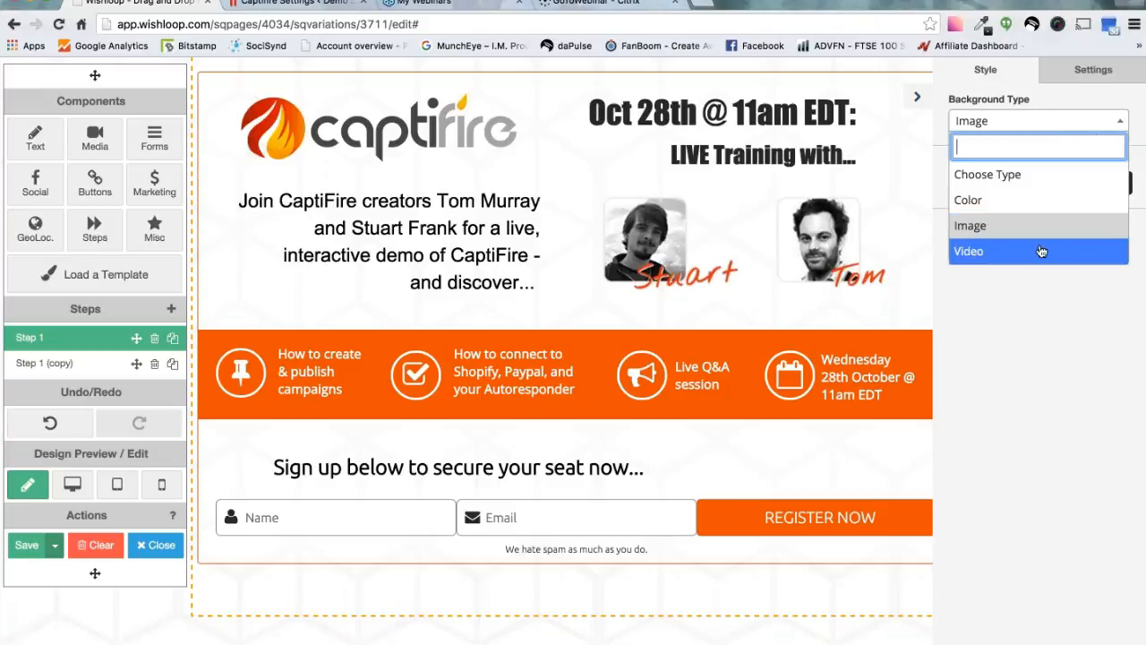
pyautogui.click(1079, 299)
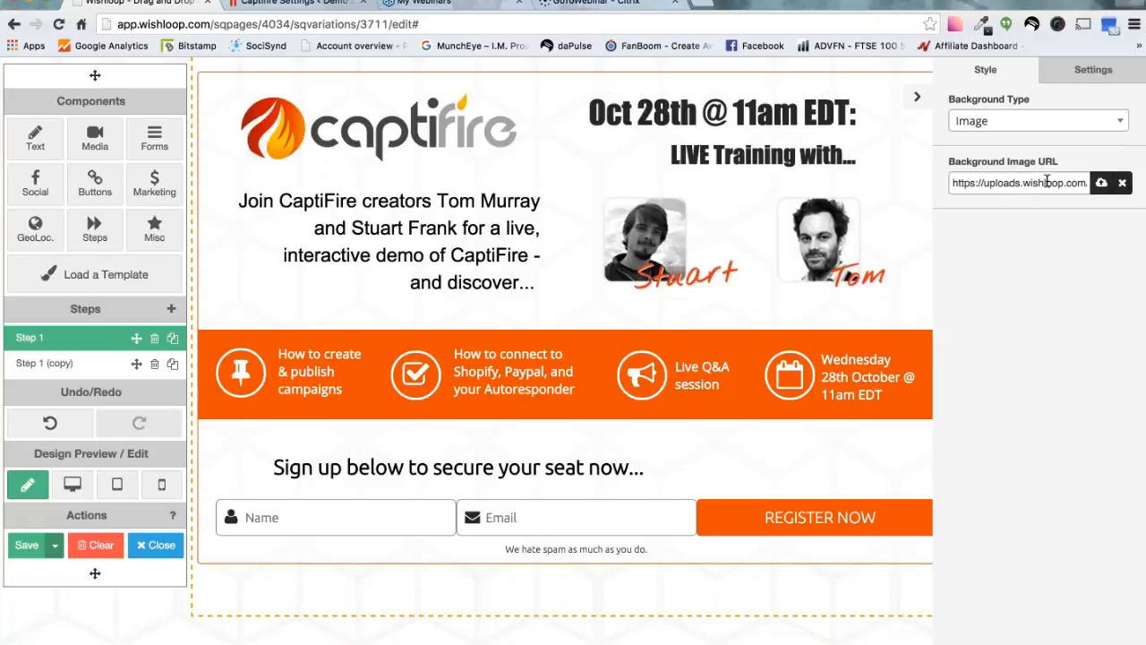
# Examine the page's variation name, script, exit popup and animation settings
pyautogui.click(1065, 78)
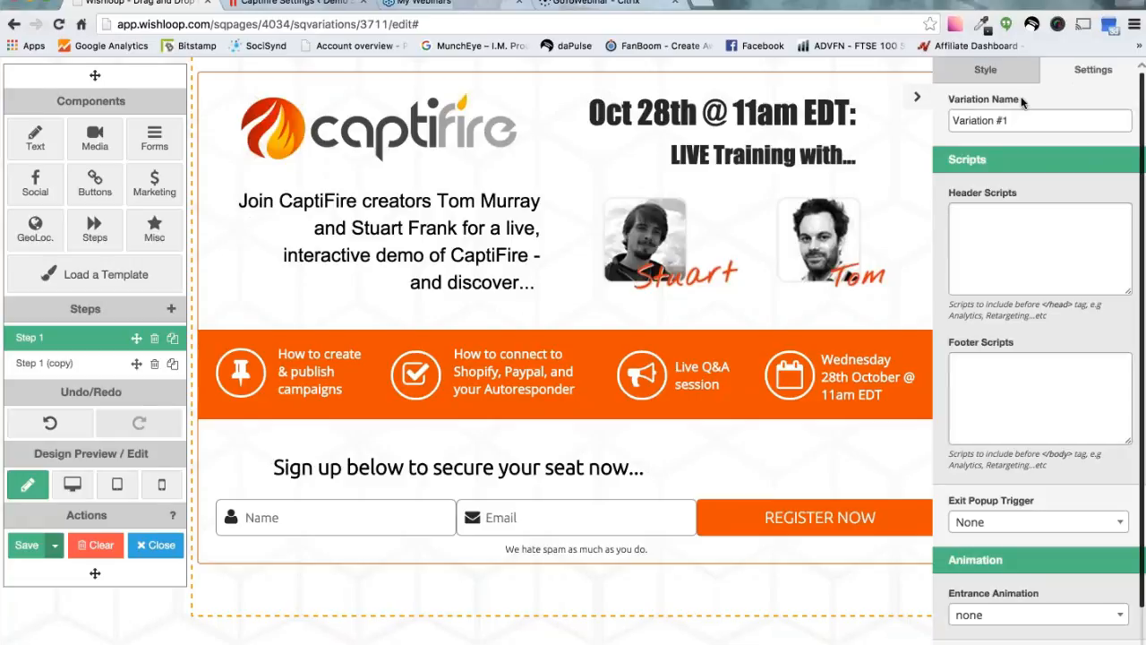
pyautogui.scroll(-1, 960, 229)
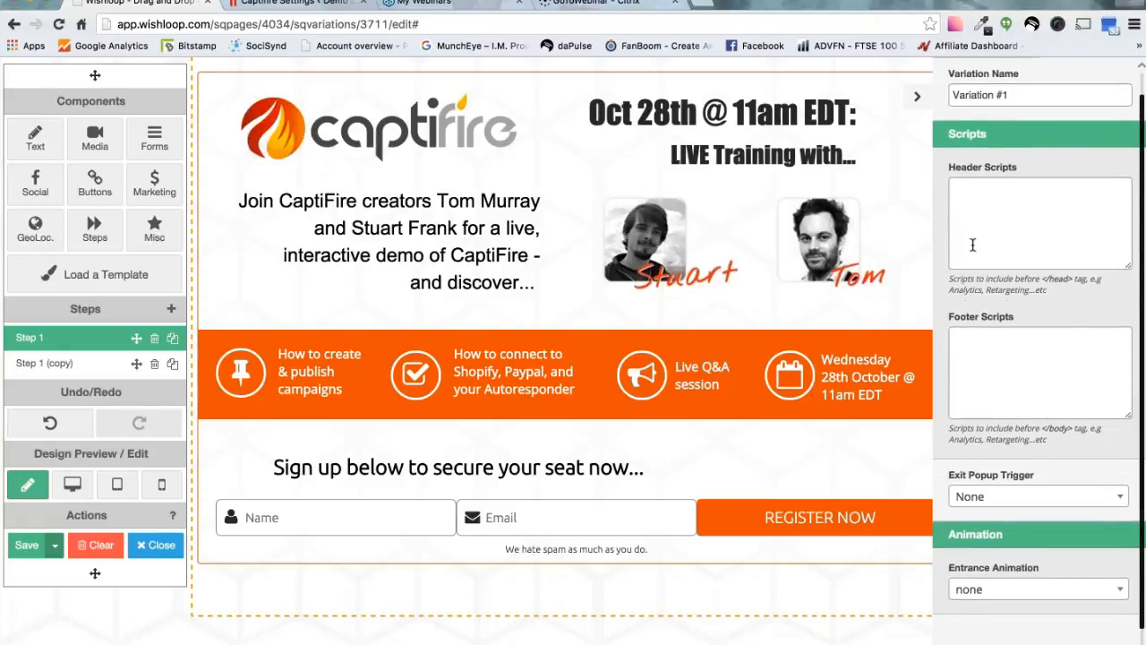
pyautogui.scroll(1, 1012, 501)
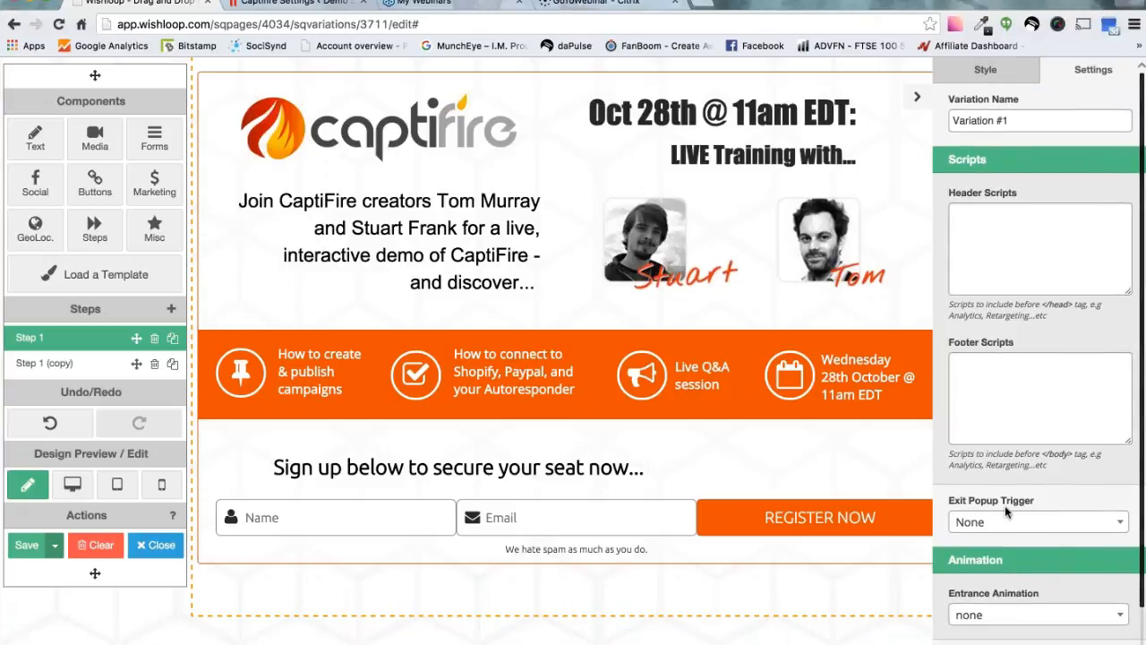
# Try the flash entrance animation for the page and set it back to none
pyautogui.click(1116, 616)
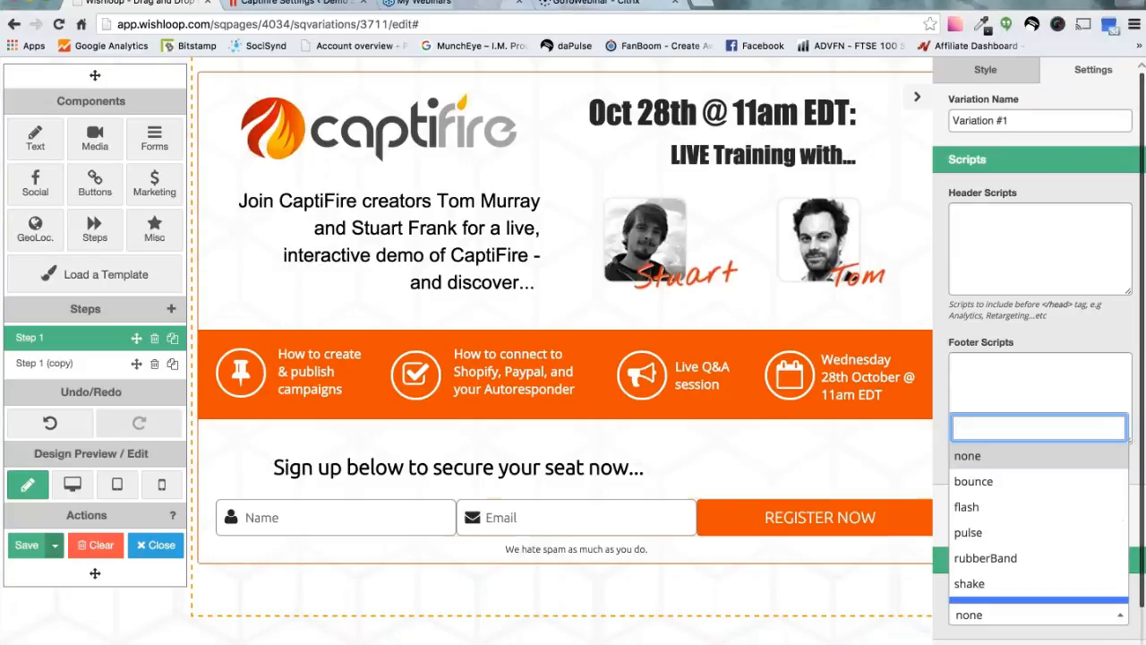
pyautogui.click(1007, 506)
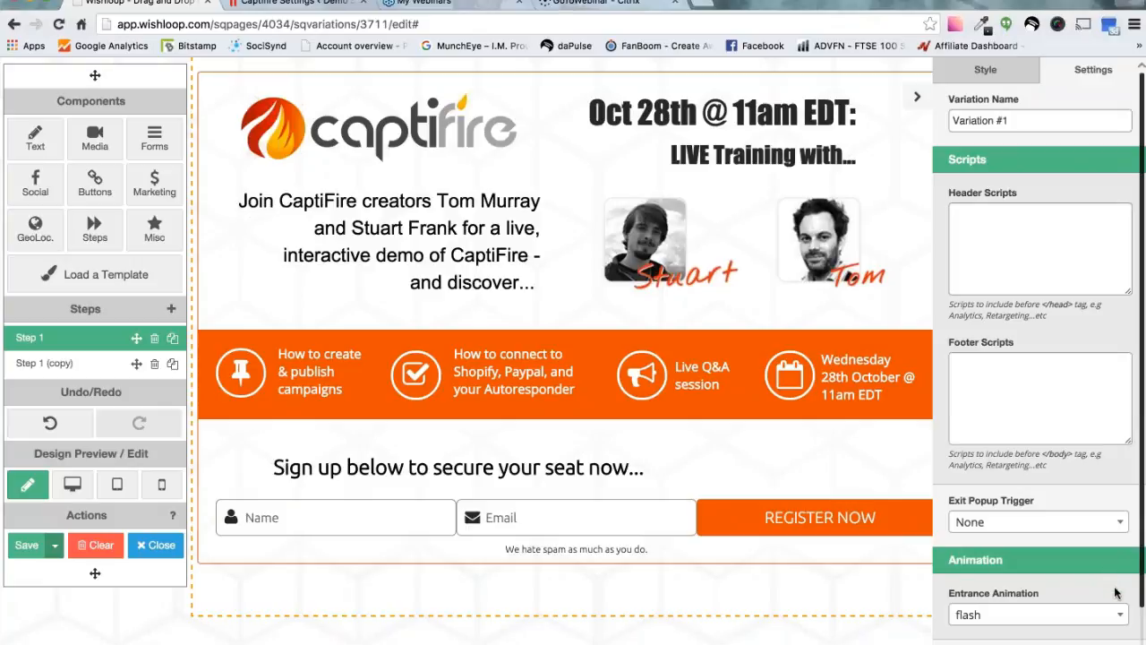
pyautogui.click(1118, 616)
pyautogui.click(976, 457)
pyautogui.click(921, 96)
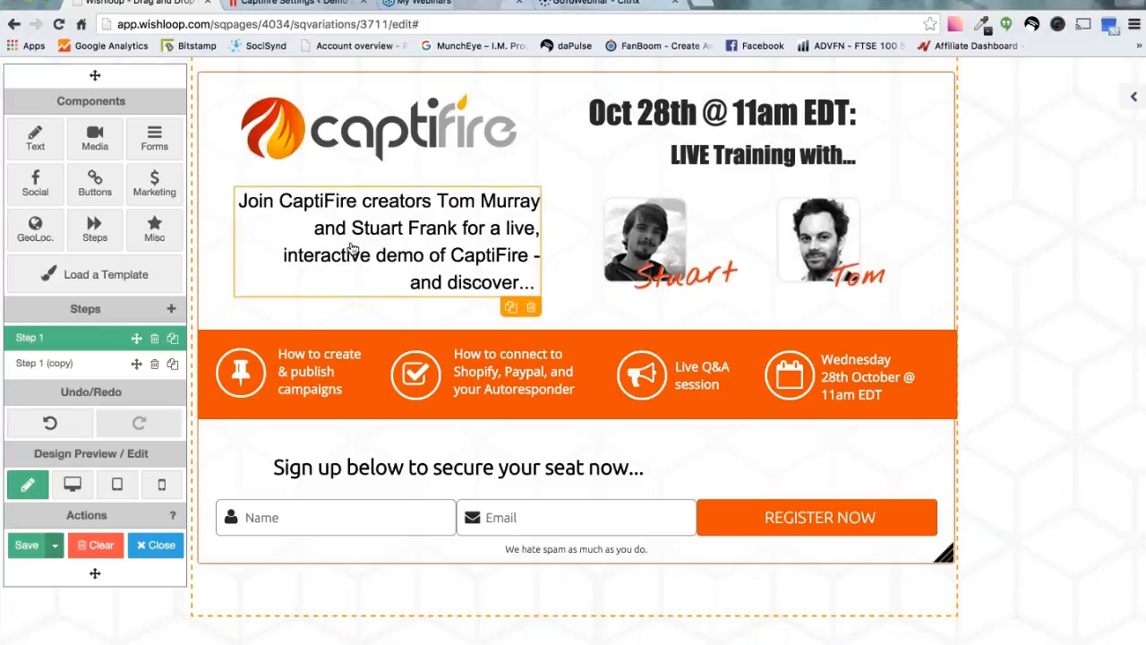
# Examine the captifire logo's border style and its image source, link, position and animation settings
pyautogui.click(476, 146)
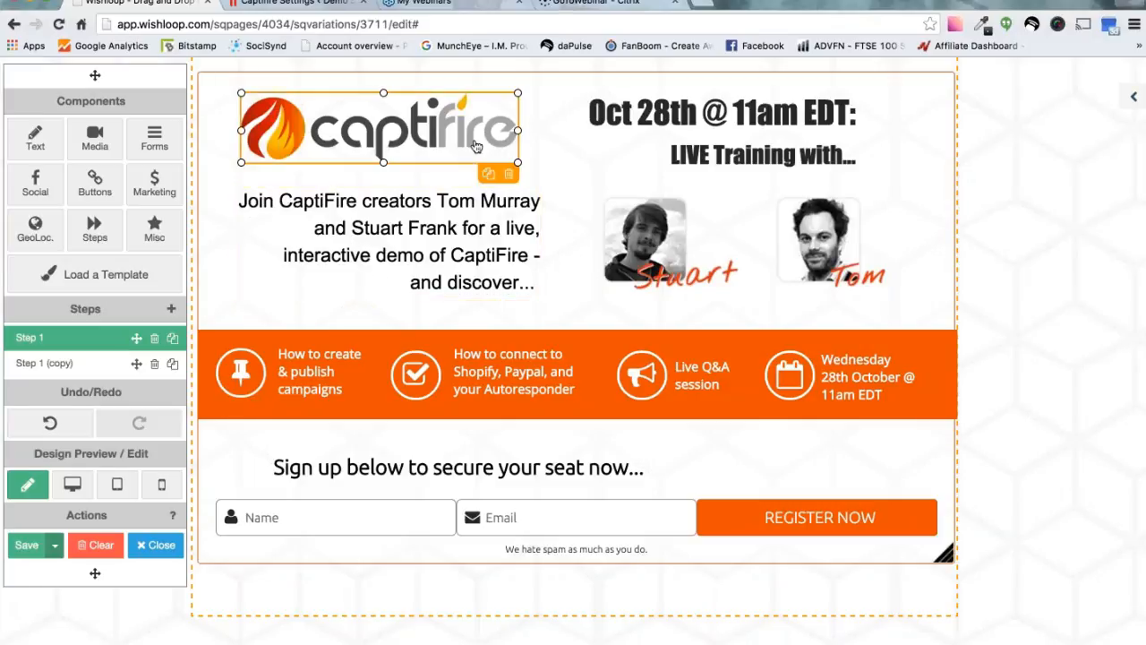
pyautogui.click(1132, 108)
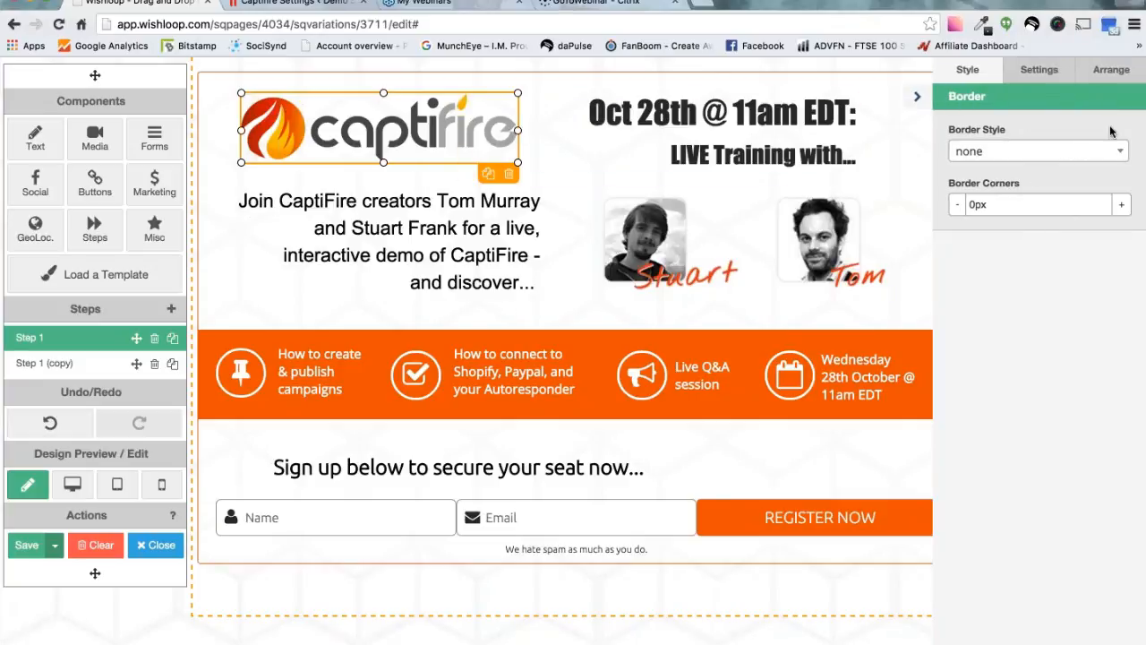
pyautogui.click(1037, 72)
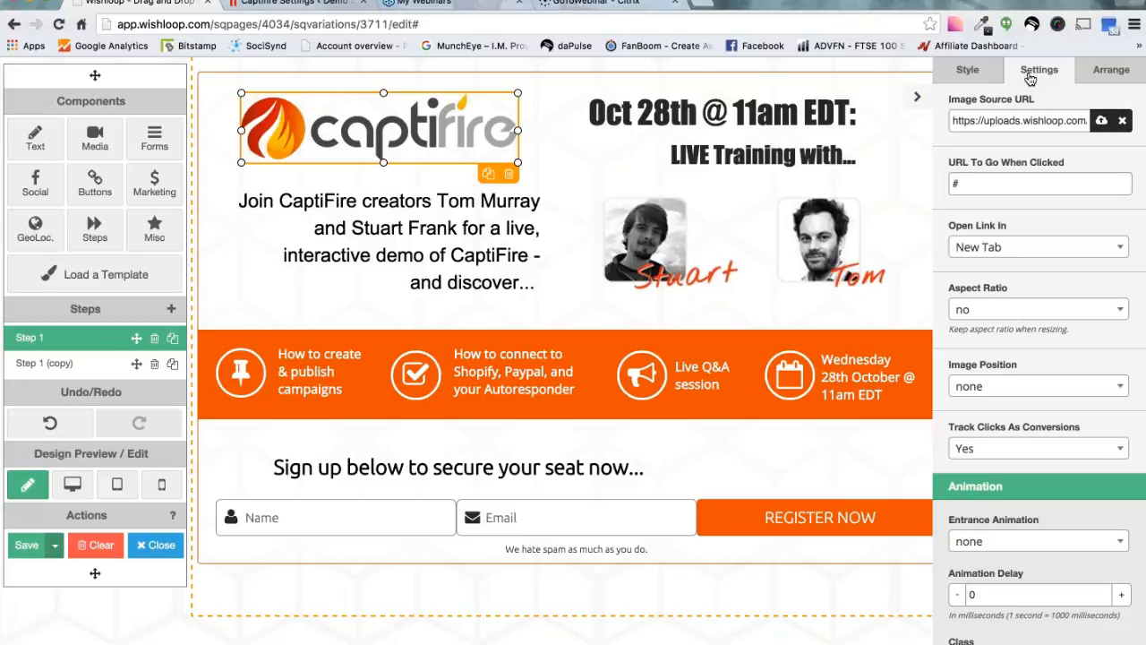
pyautogui.scroll(-3, 1010, 223)
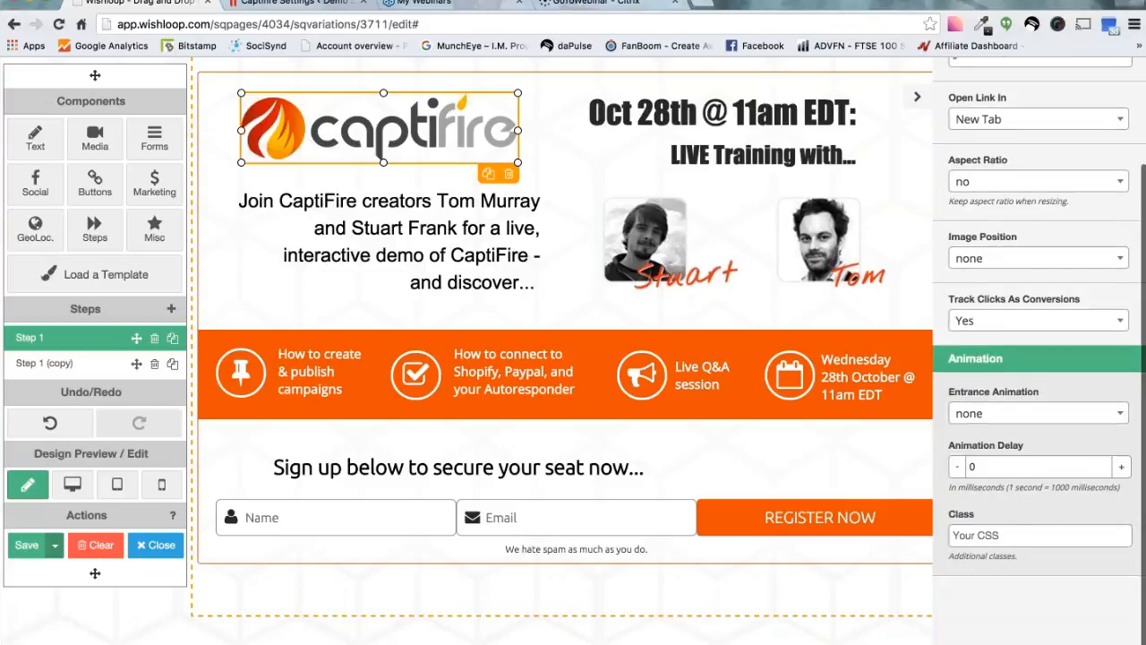
# Try the bounce entrance animation on the captifire logo, browse the other effects and set it to flash
pyautogui.click(1110, 413)
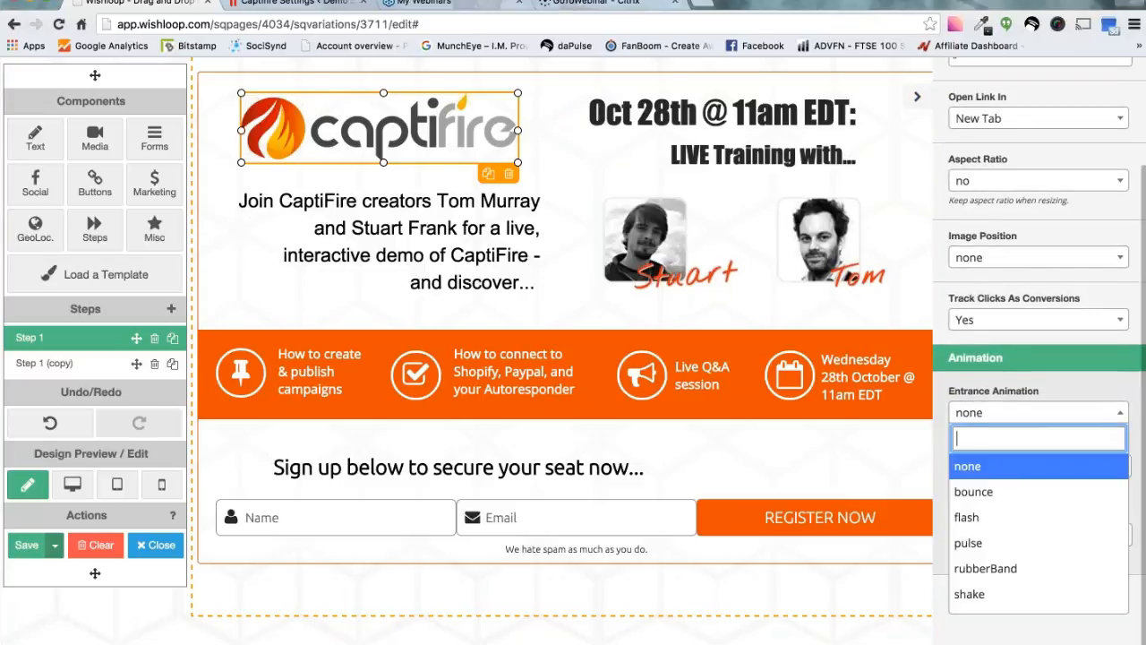
pyautogui.click(974, 494)
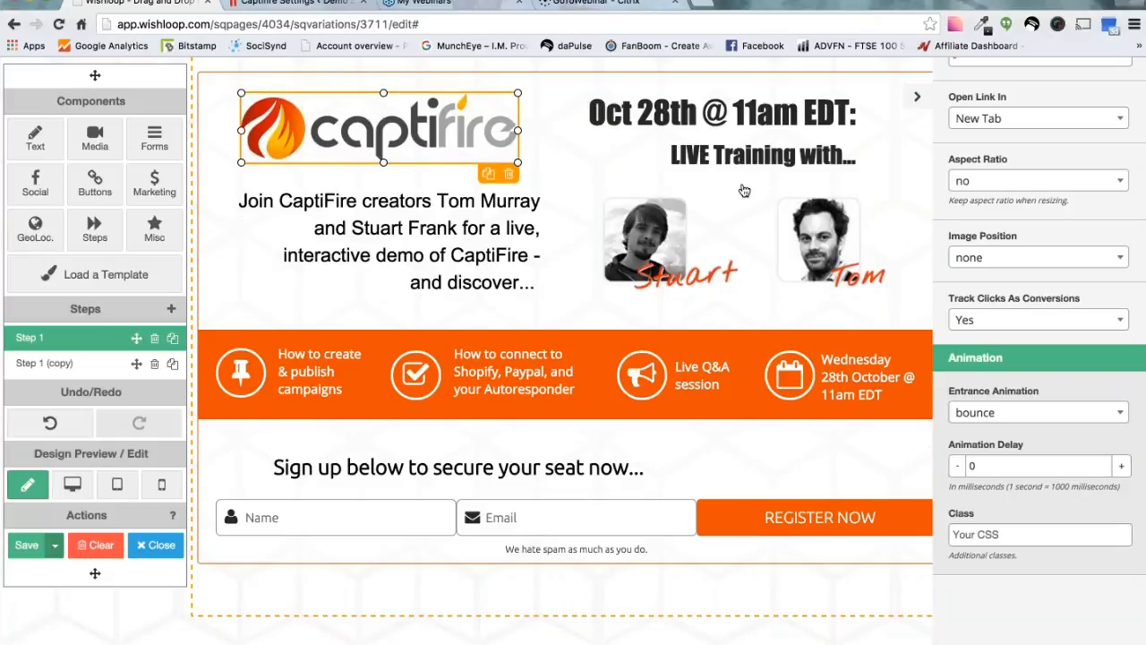
pyautogui.click(1123, 414)
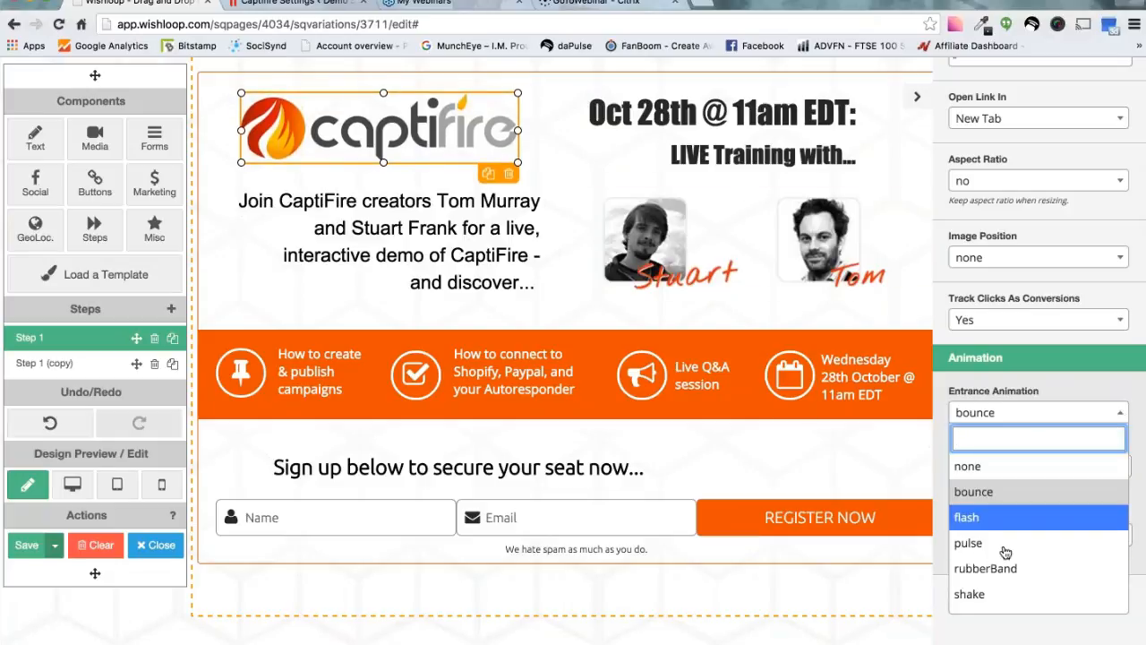
pyautogui.scroll(-3, 1003, 553)
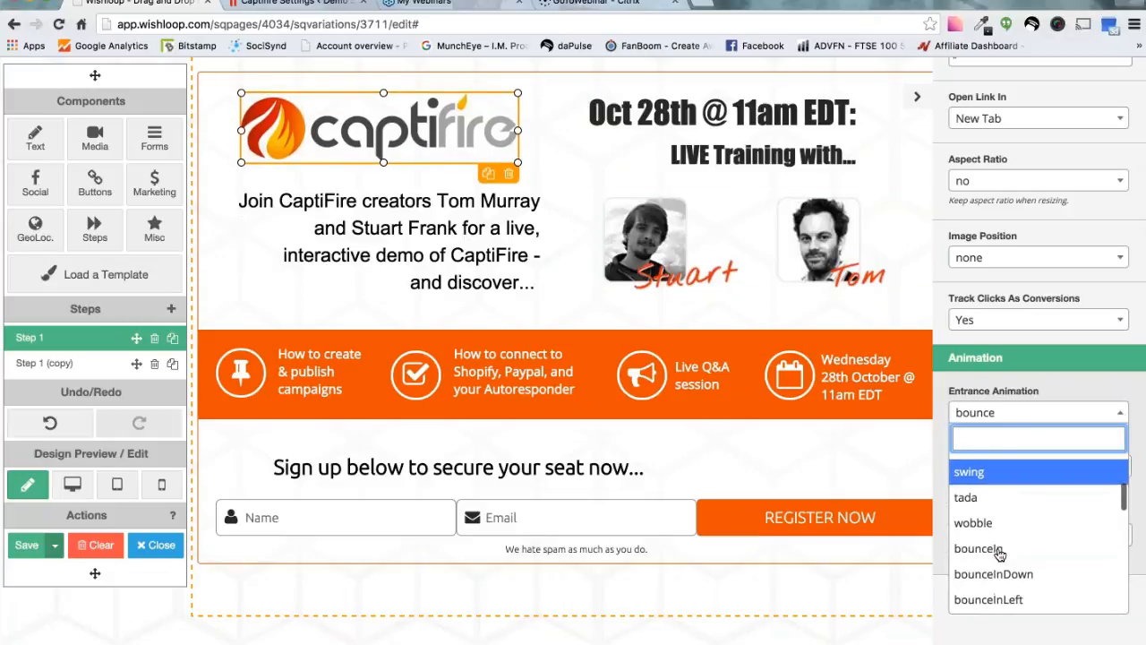
pyautogui.scroll(-15, 1000, 555)
pyautogui.scroll(13, 1000, 554)
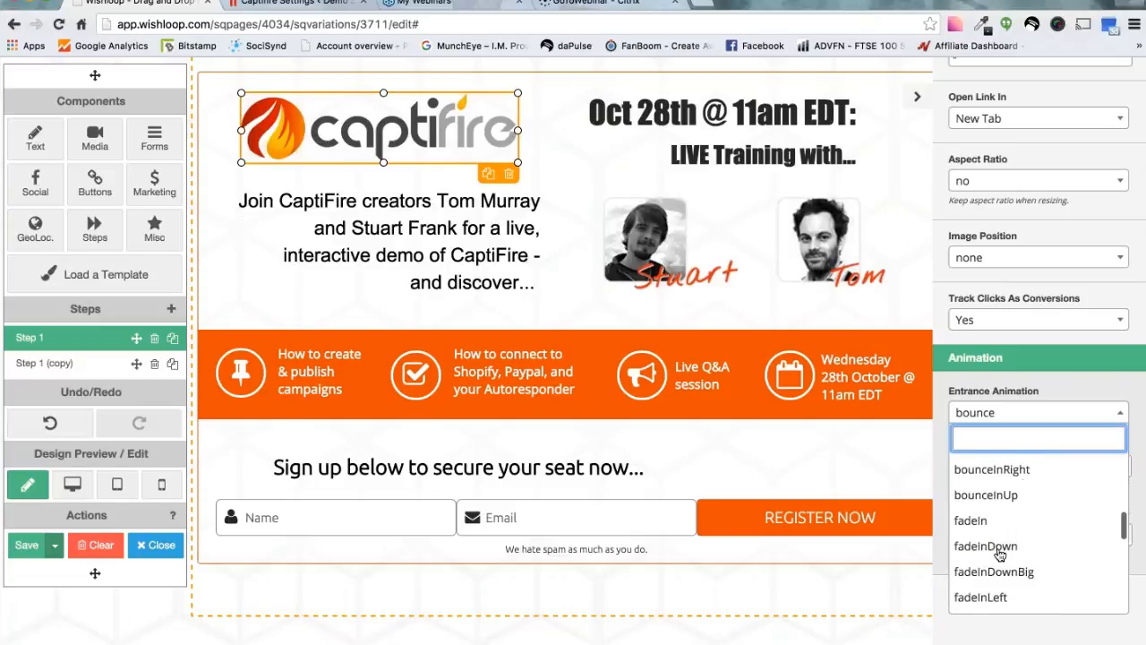
pyautogui.scroll(5, 1000, 554)
pyautogui.click(1043, 443)
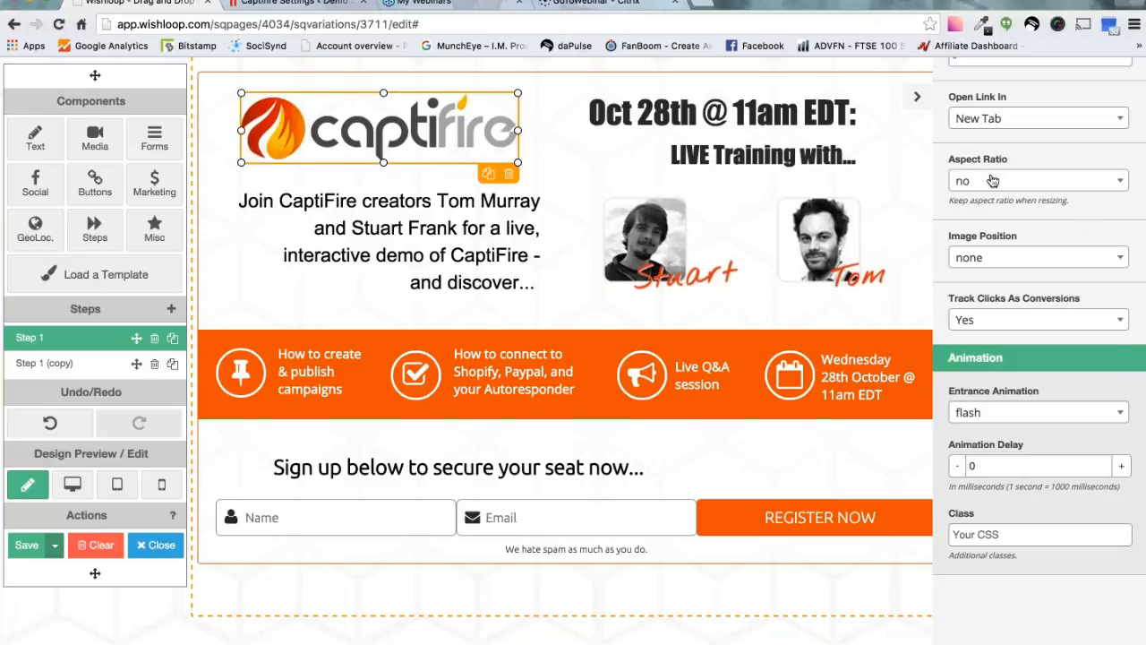
pyautogui.scroll(3, 1001, 235)
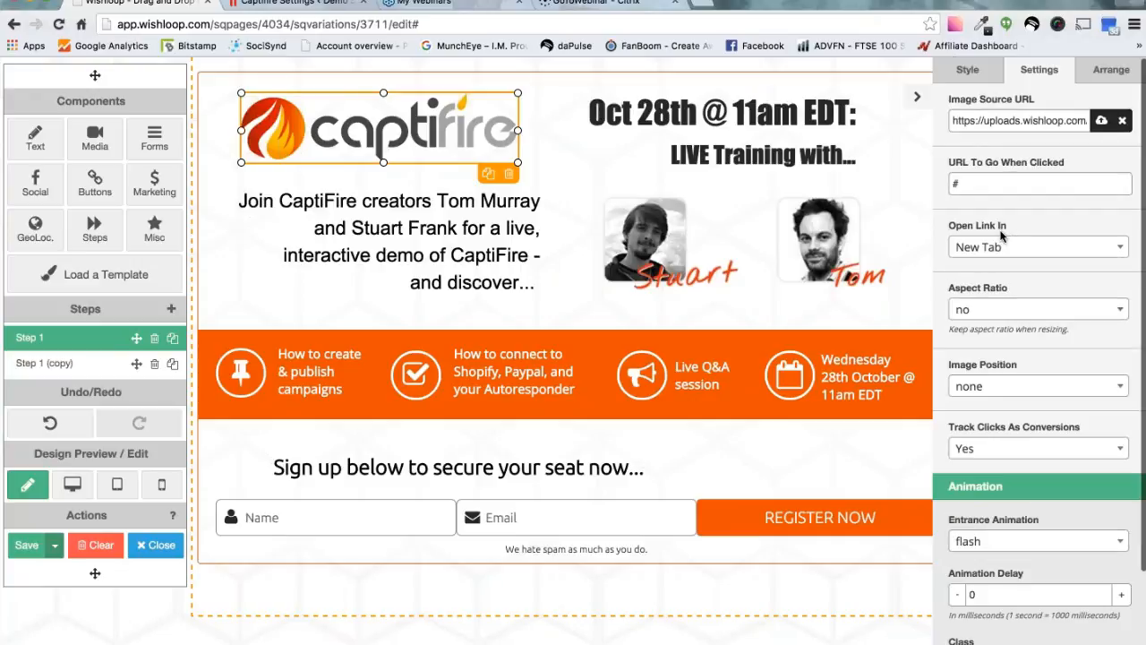
# Examine the style and settings options of the check icon in the orange band
pyautogui.click(429, 376)
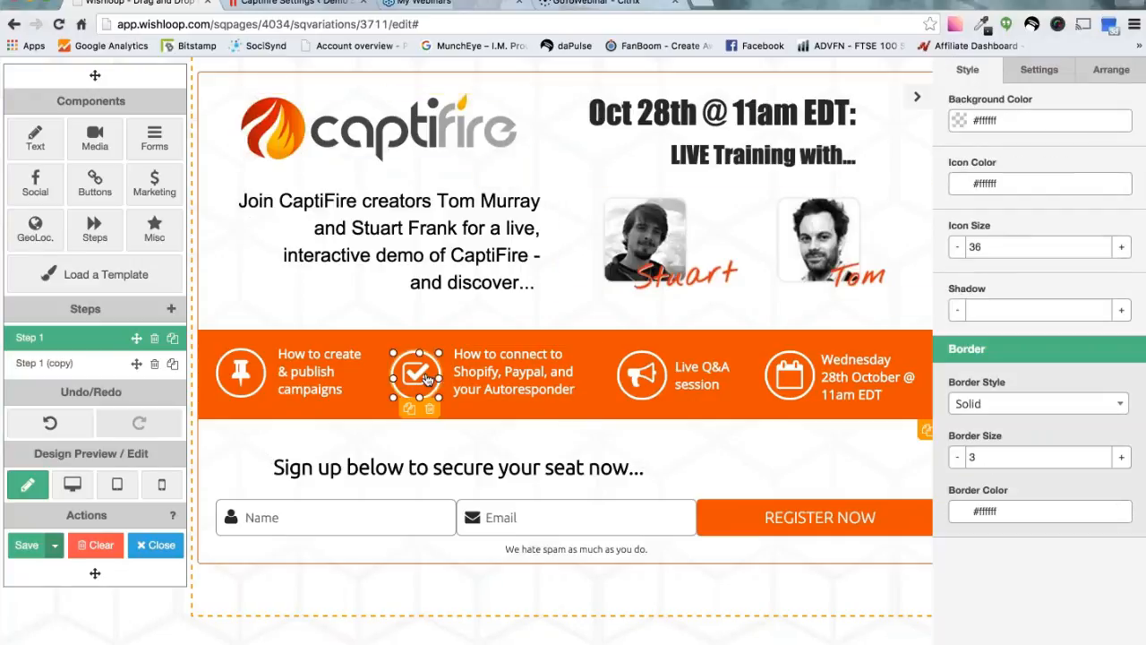
pyautogui.click(1036, 71)
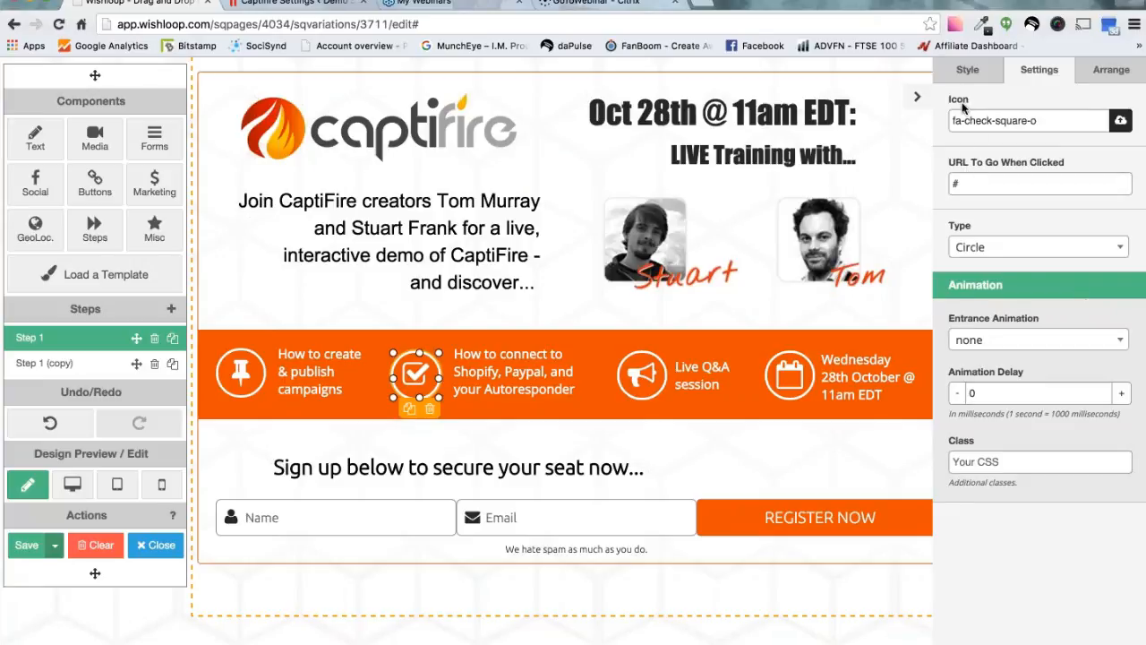
pyautogui.click(967, 72)
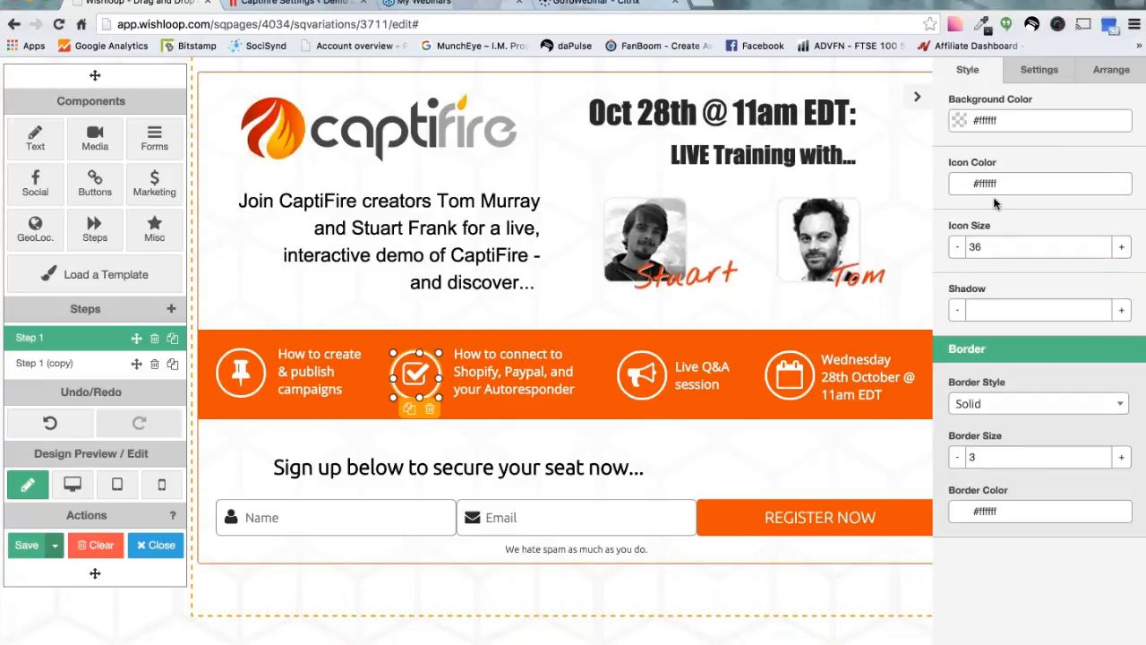
pyautogui.click(1040, 72)
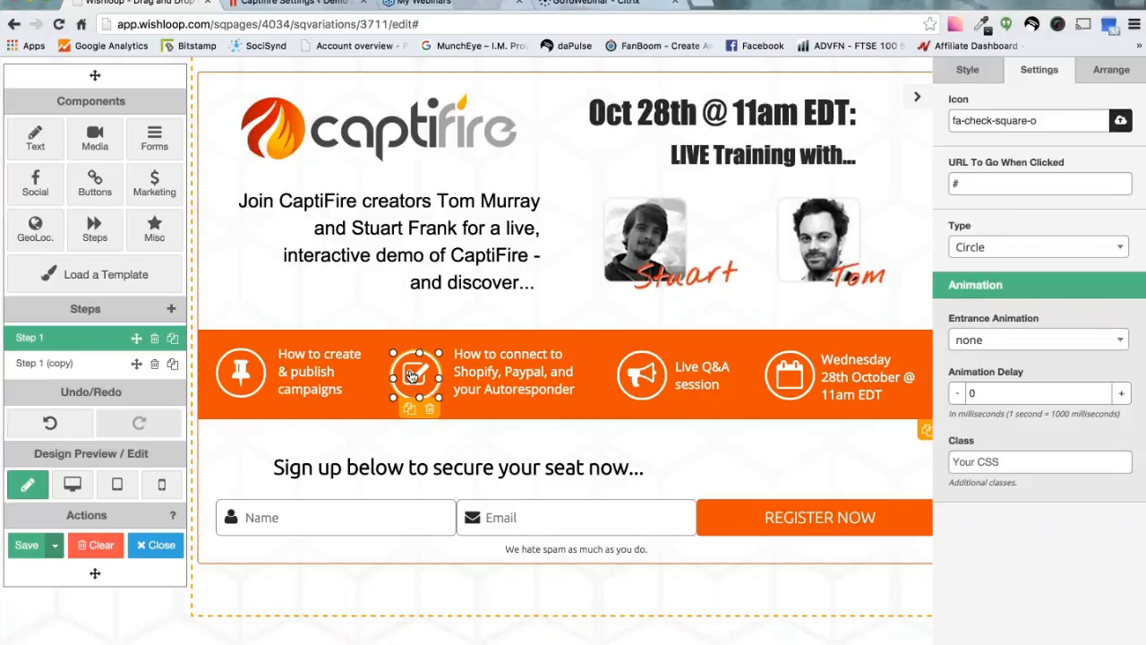
# Try the Square type for the check icon and set it to Rounded
pyautogui.click(1120, 250)
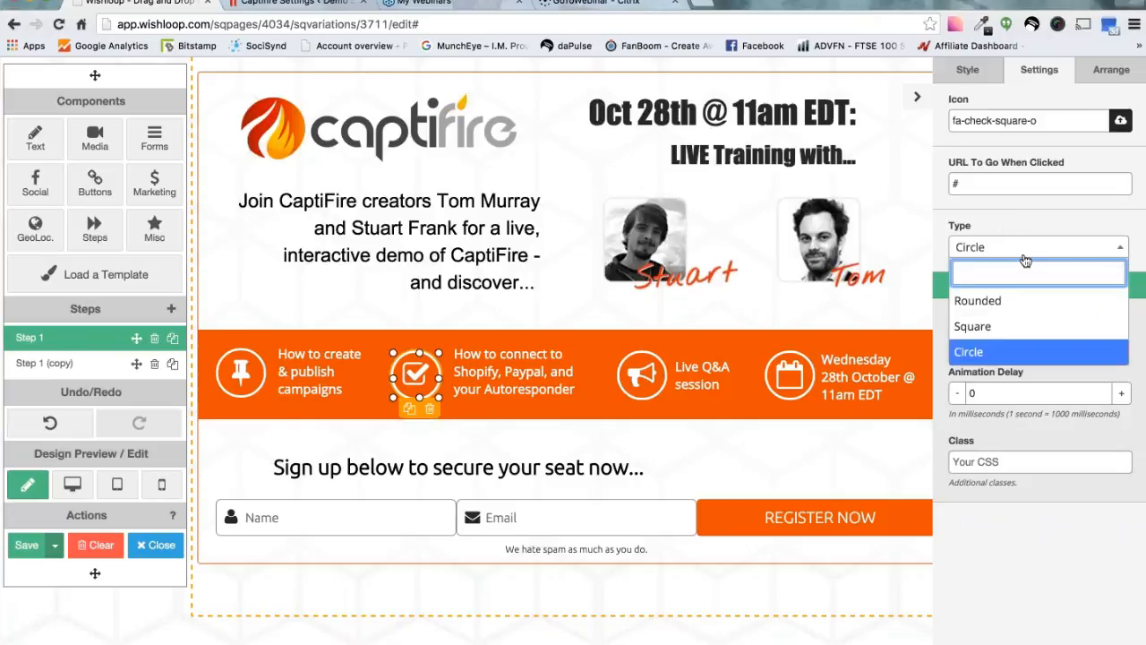
pyautogui.click(974, 329)
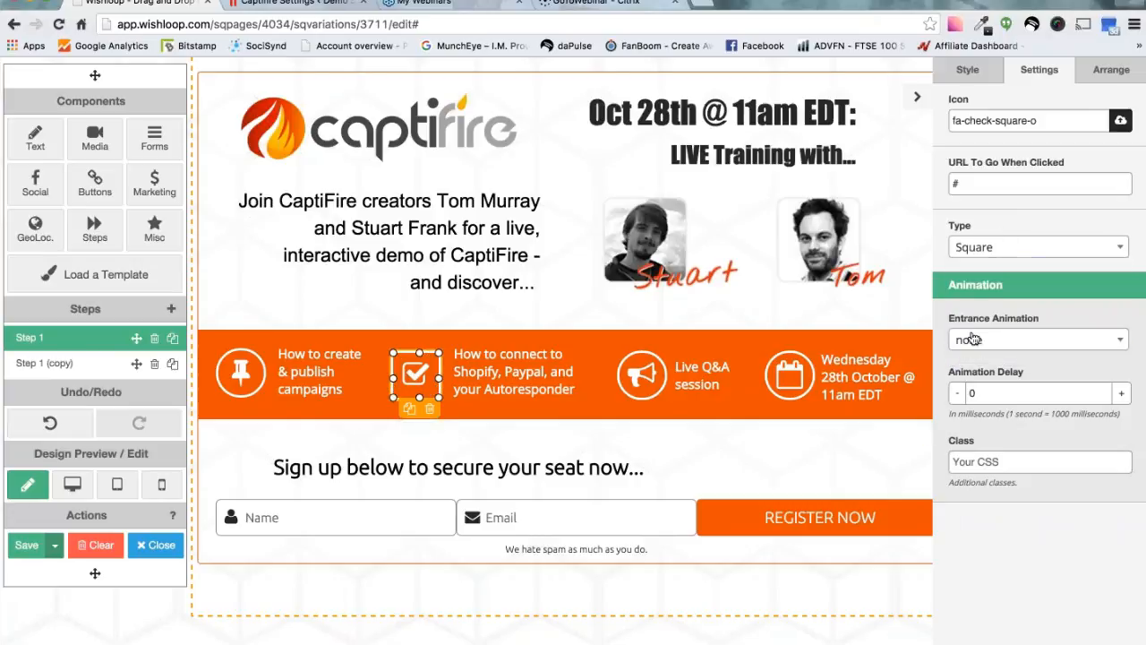
pyautogui.click(979, 248)
pyautogui.click(981, 297)
# Try a width of 61 pixels for the check icon and set it back to 63 pixels
pyautogui.click(1100, 83)
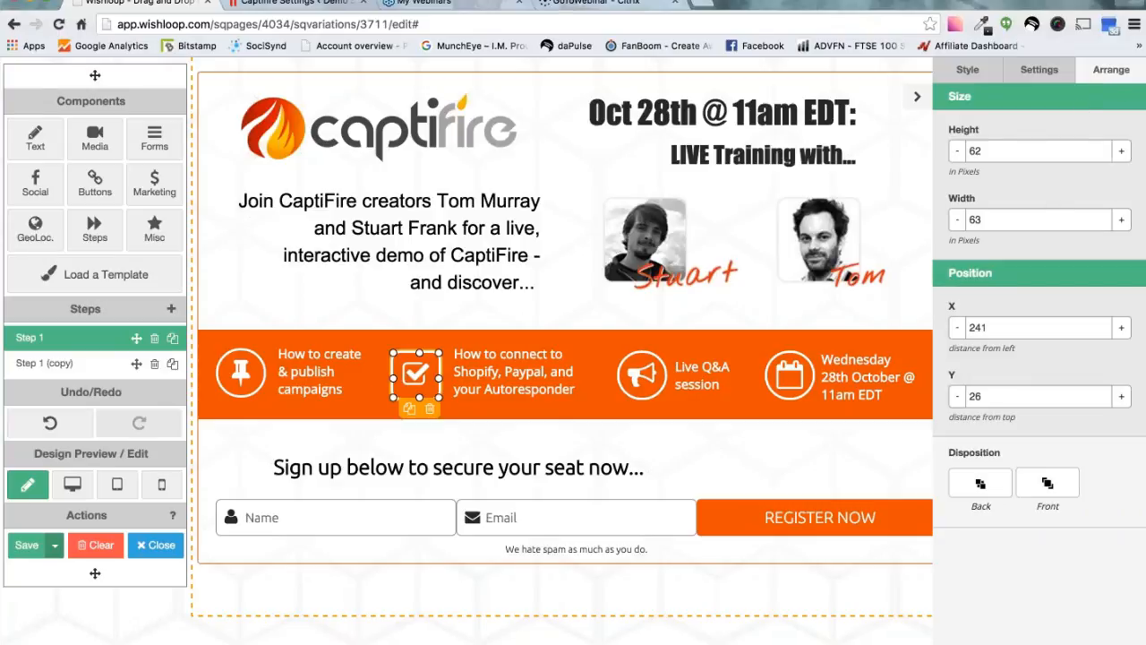
pyautogui.click(957, 220)
pyautogui.click(958, 220)
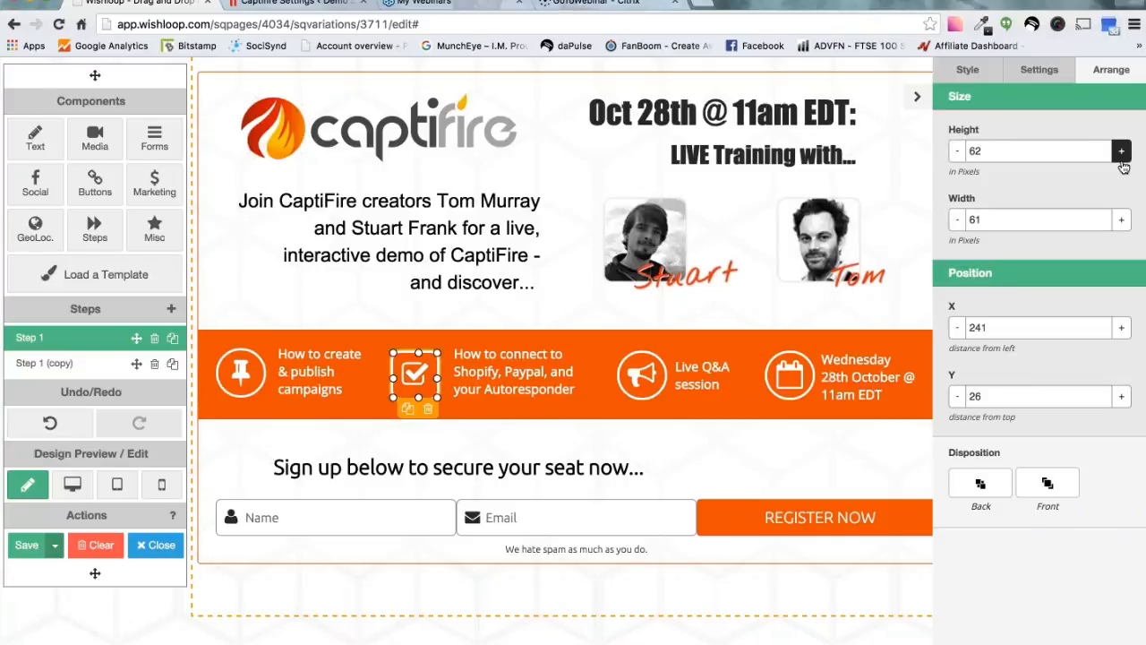
pyautogui.click(1123, 220)
pyautogui.click(1122, 220)
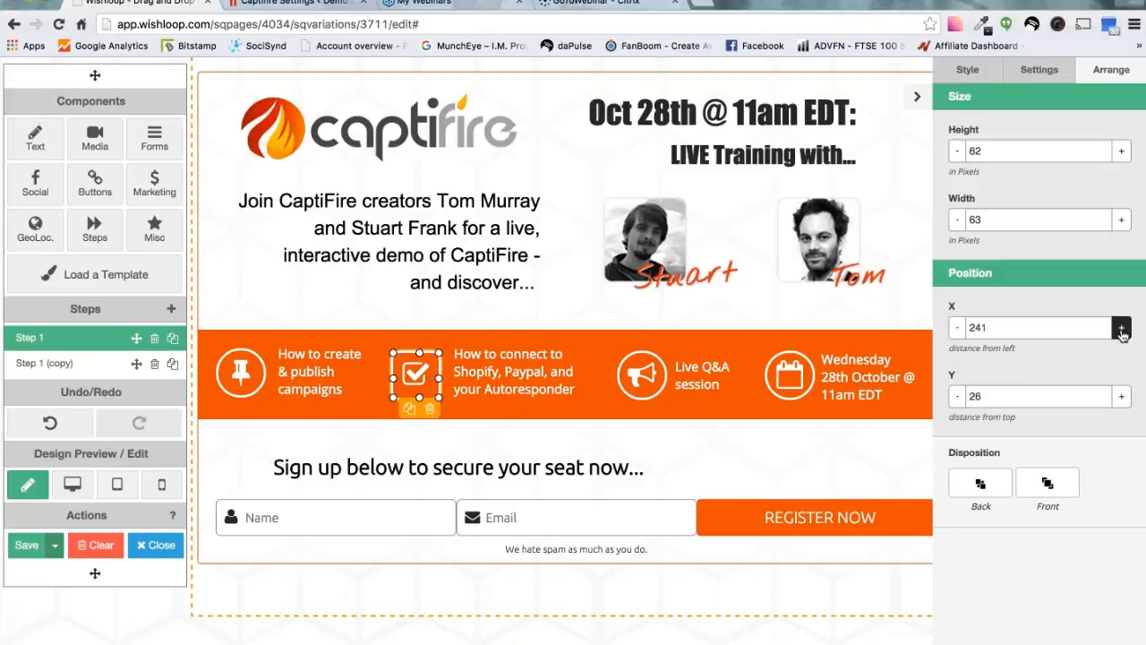
# Nudge the check icon to position X 243 and Y 28 and hide its options
pyautogui.click(1122, 396)
pyautogui.click(1122, 397)
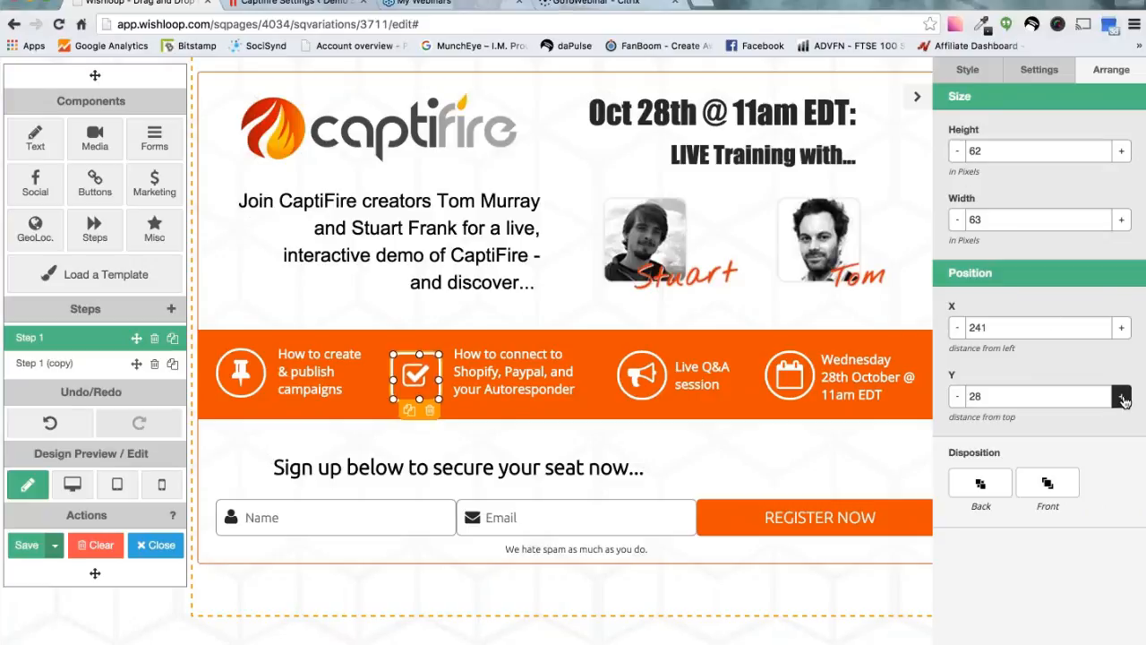
pyautogui.click(1121, 327)
pyautogui.click(1122, 327)
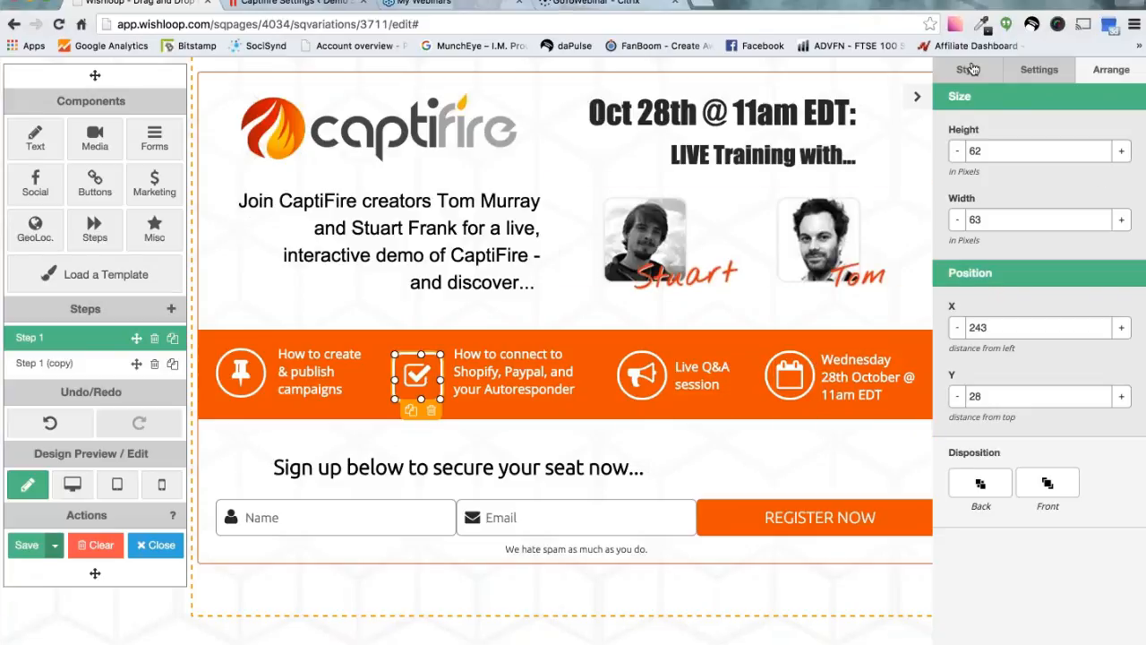
pyautogui.click(920, 97)
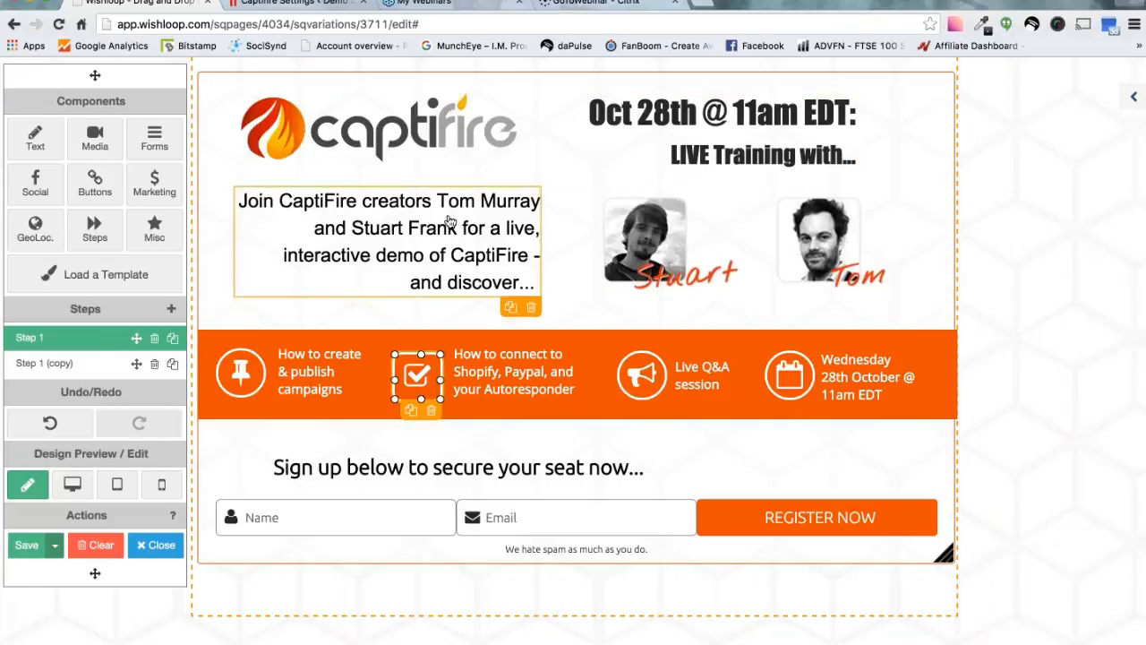
# Change the font of the whole introductory paragraph below the logo to Allan and save the text
pyautogui.doubleClick(437, 245)
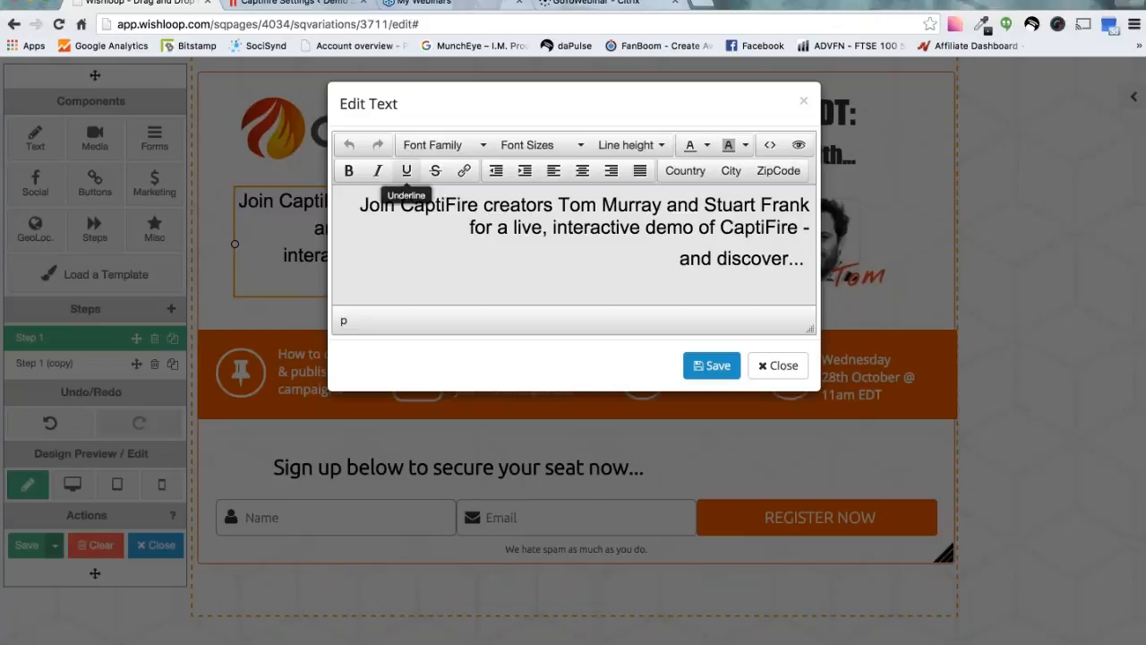
pyautogui.moveTo(361, 206); pyautogui.dragTo(678, 299)
pyautogui.click(485, 149)
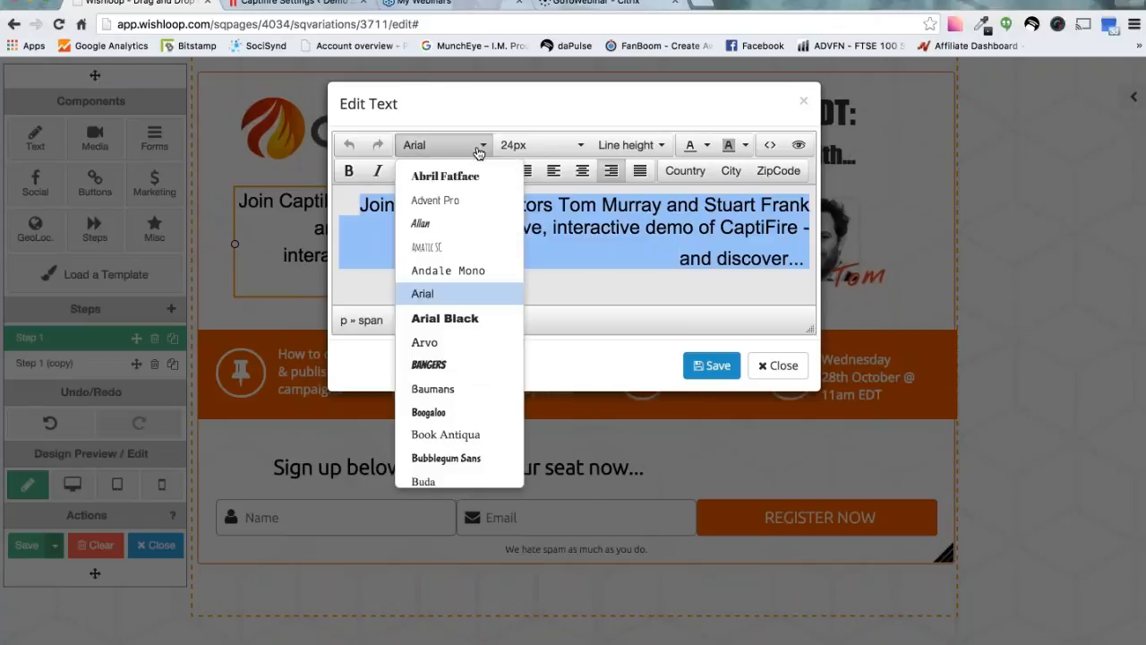
pyautogui.click(432, 224)
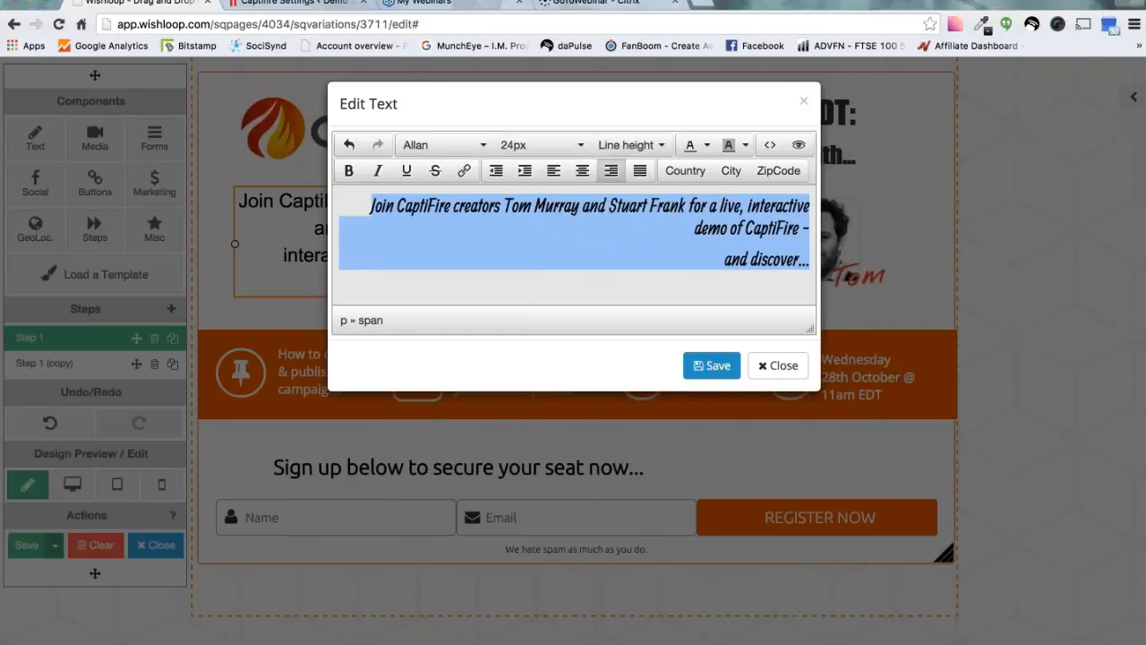
pyautogui.click(724, 366)
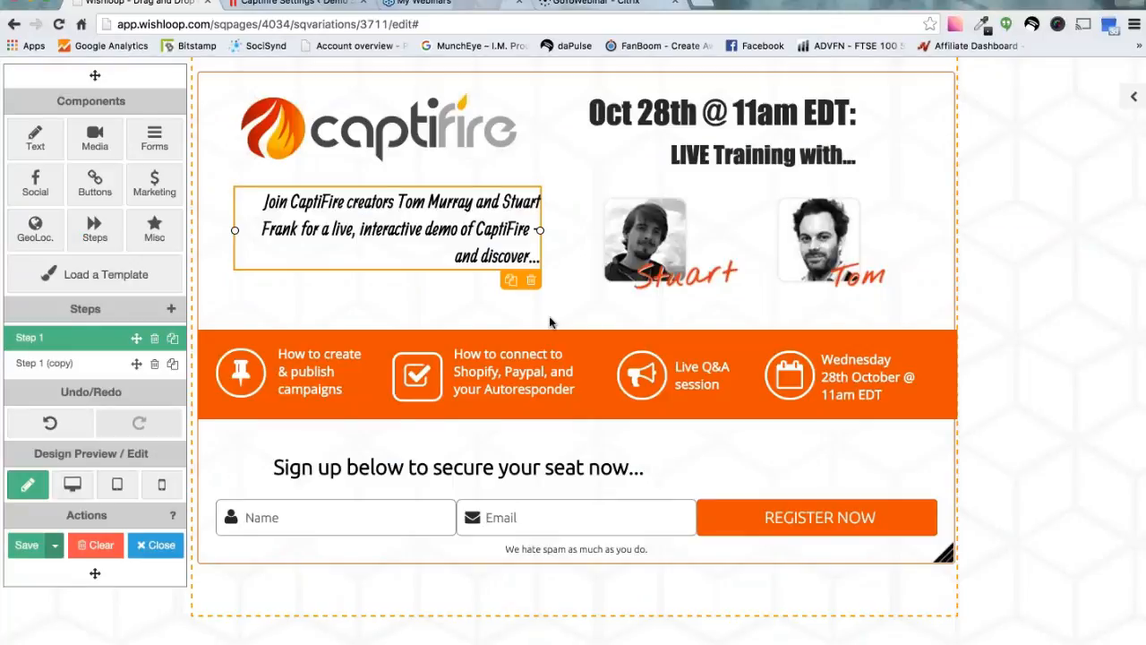
# Compare the Step 1 signup page with the Step 1 (copy) thank-you page and duplicate Step 1 (copy)
pyautogui.click(38, 363)
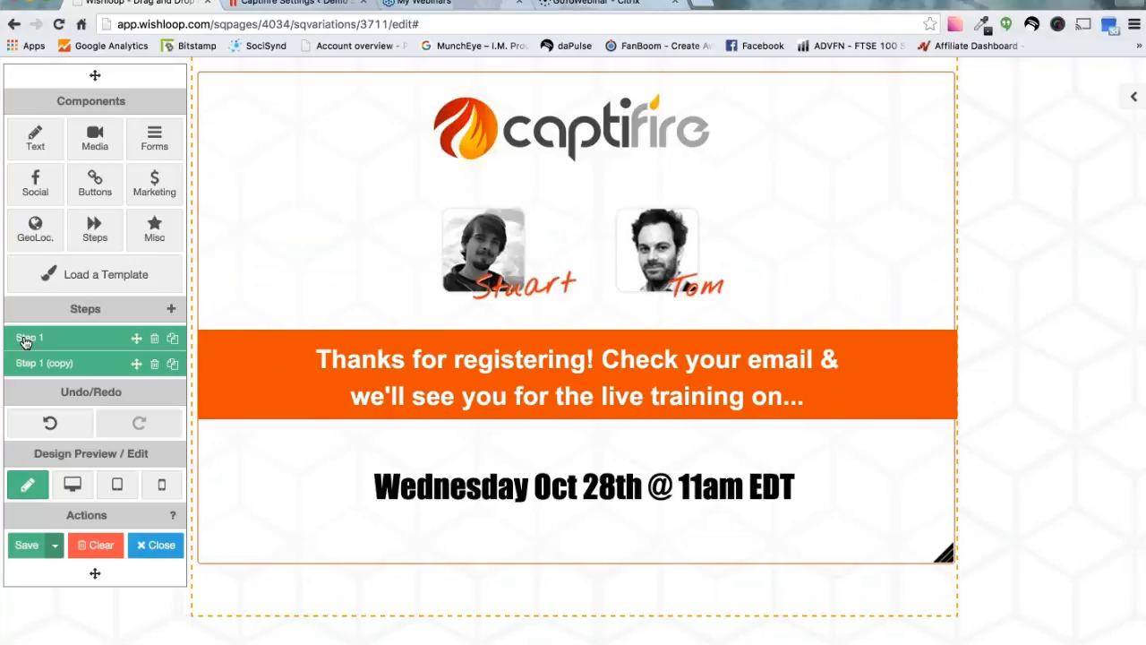
pyautogui.click(26, 338)
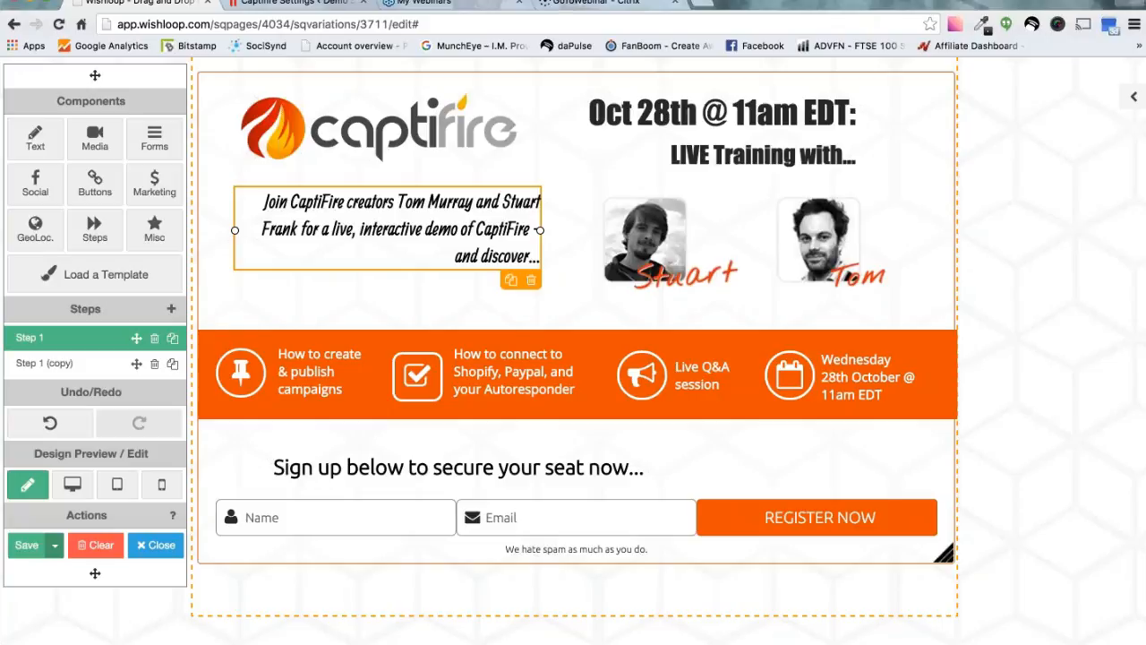
pyautogui.click(79, 361)
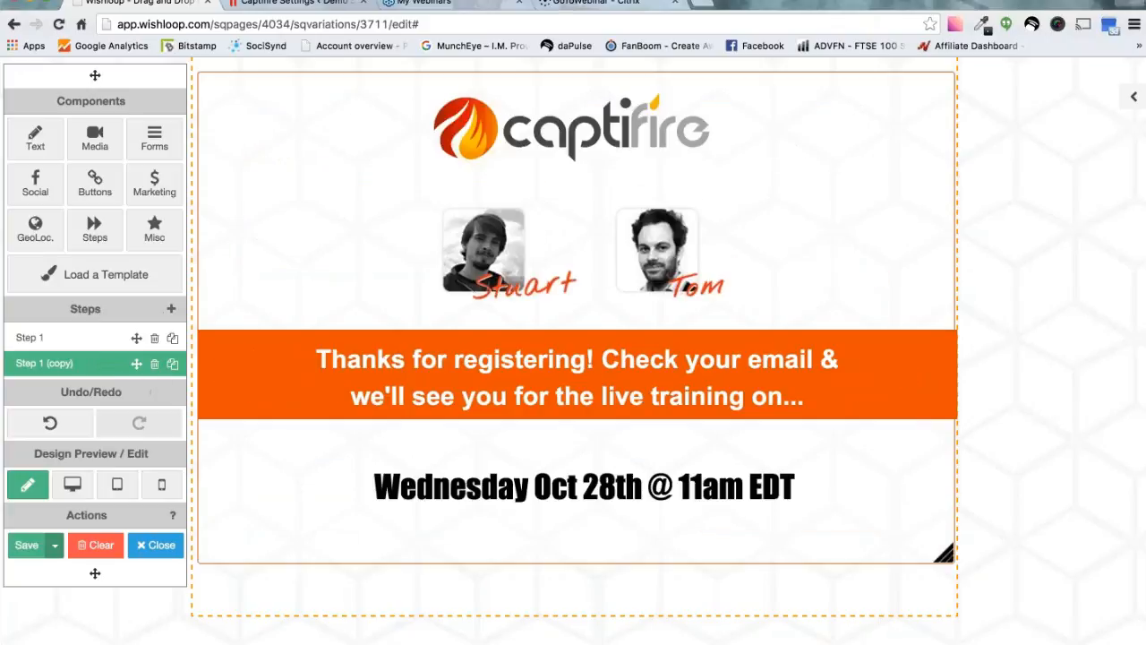
pyautogui.click(176, 365)
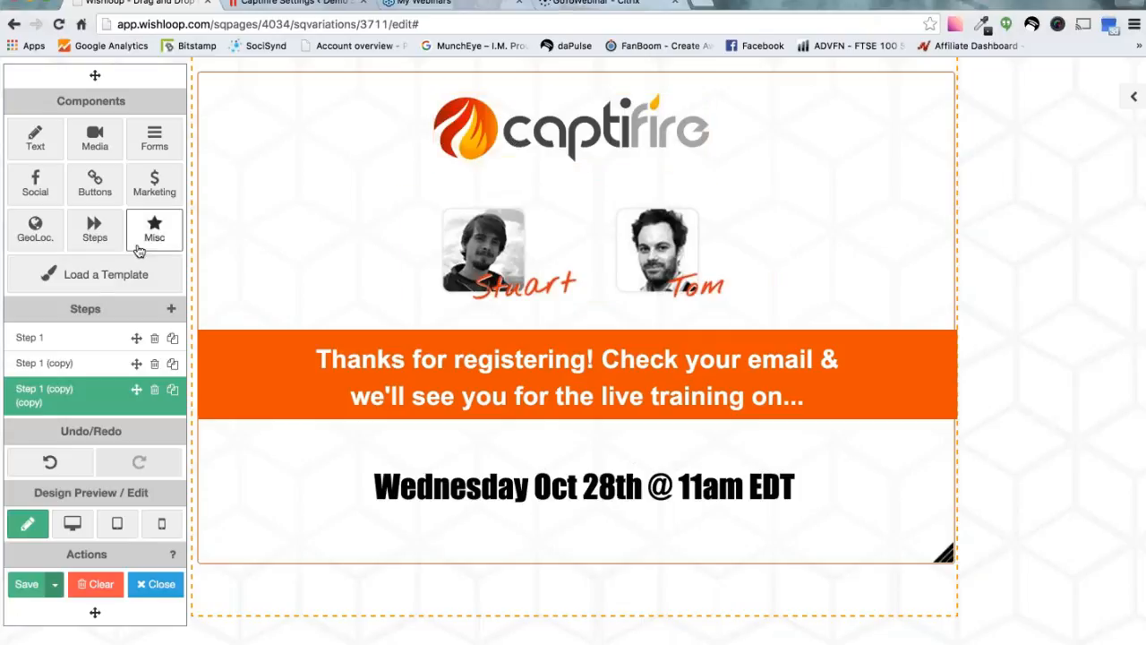
# Return to Step 1 and examine the signup form's style, storage and after-submit settings
pyautogui.click(87, 345)
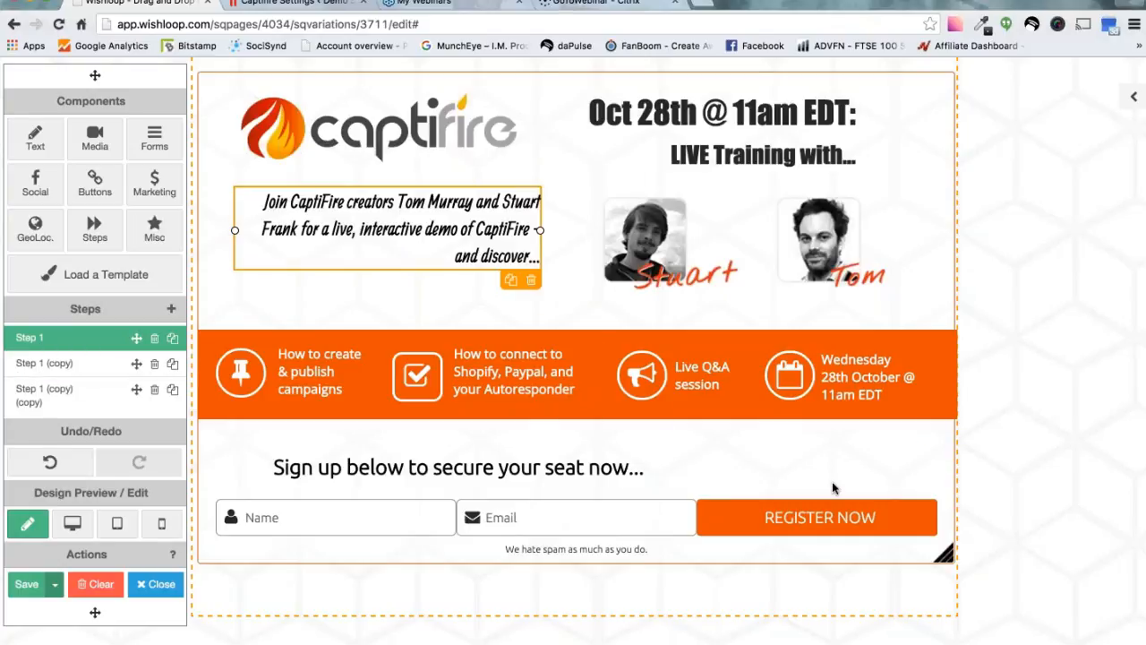
pyautogui.click(784, 529)
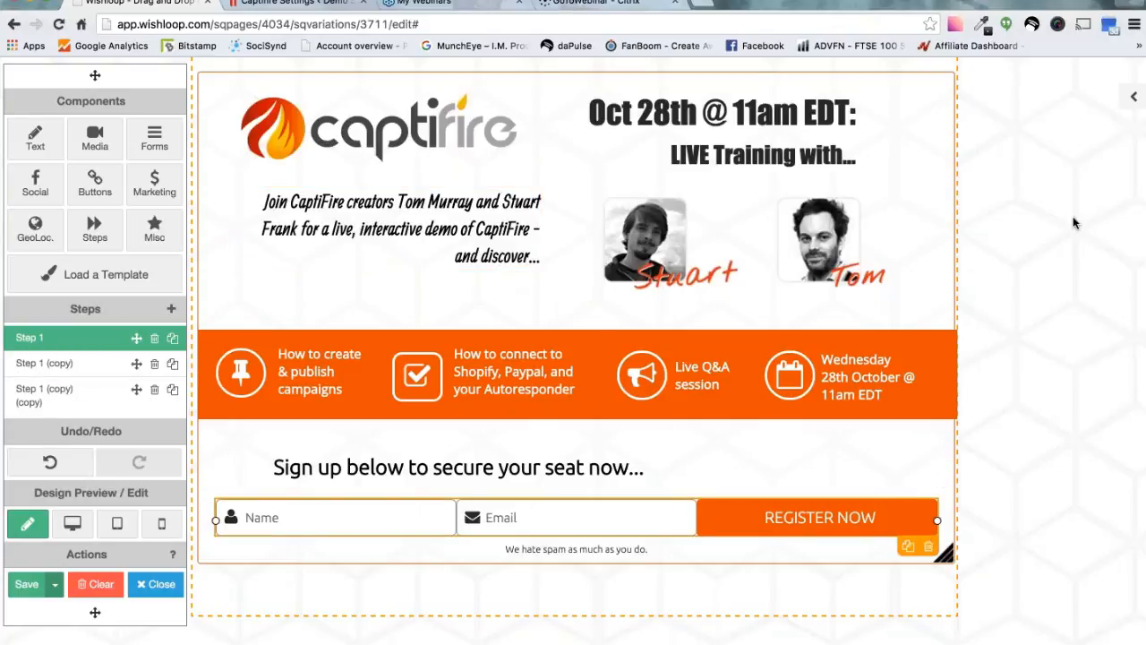
pyautogui.click(1133, 97)
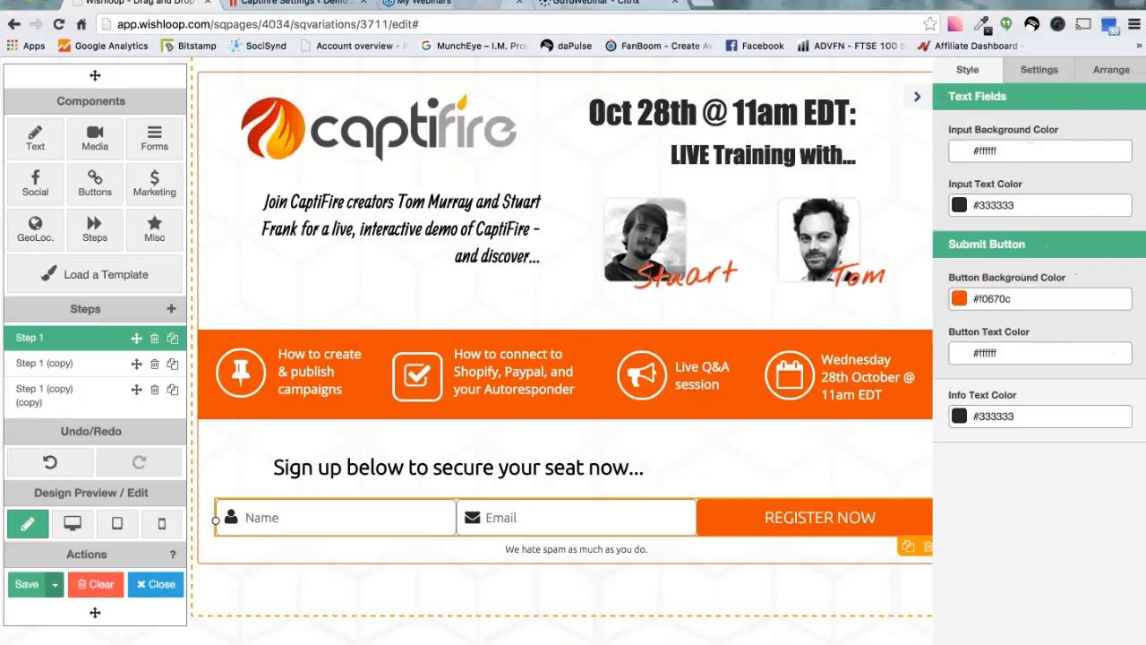
pyautogui.click(1039, 69)
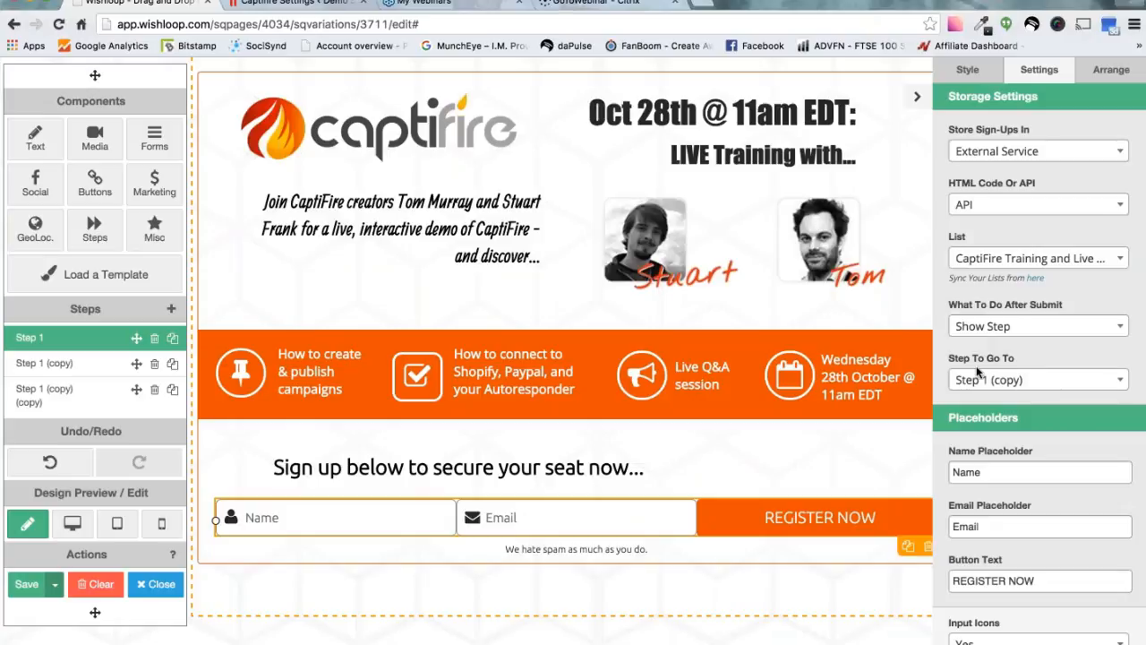
# On Step 1 (copy), set the background color of the thank-you message banner to pink #f009ca
pyautogui.click(90, 366)
pyautogui.click(89, 399)
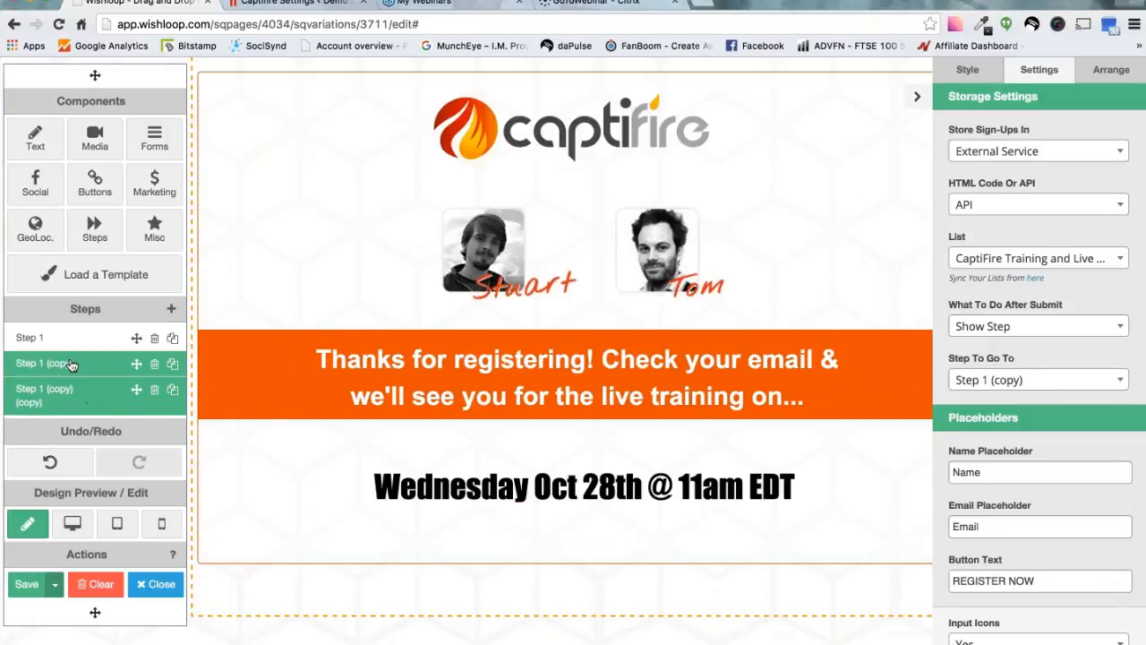
pyautogui.click(73, 365)
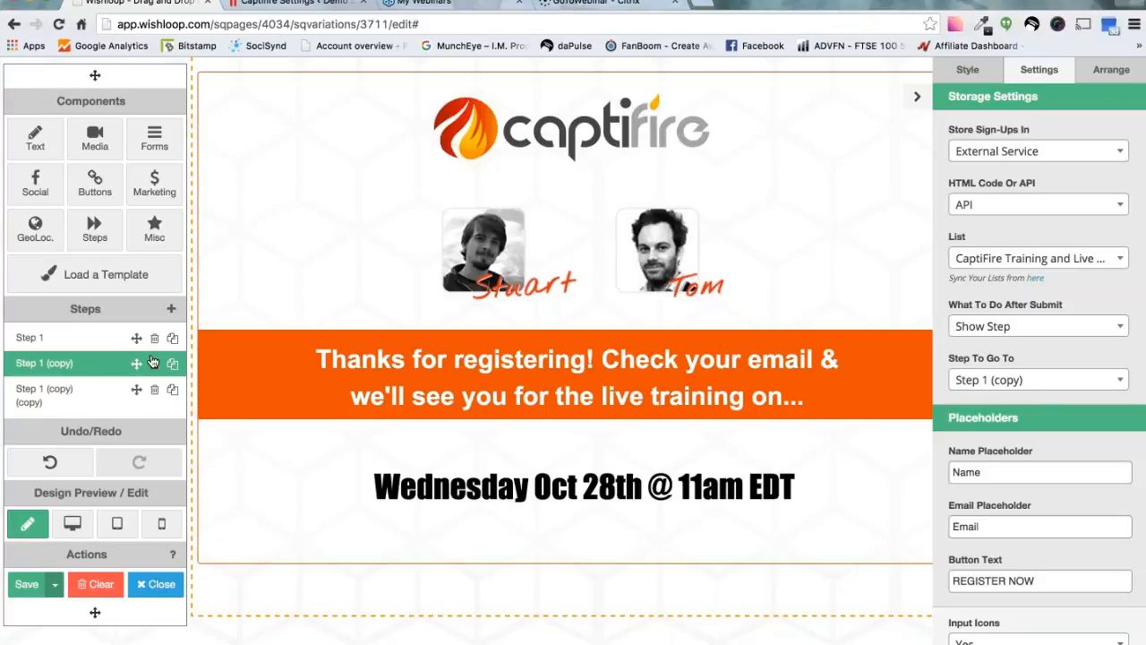
pyautogui.click(241, 372)
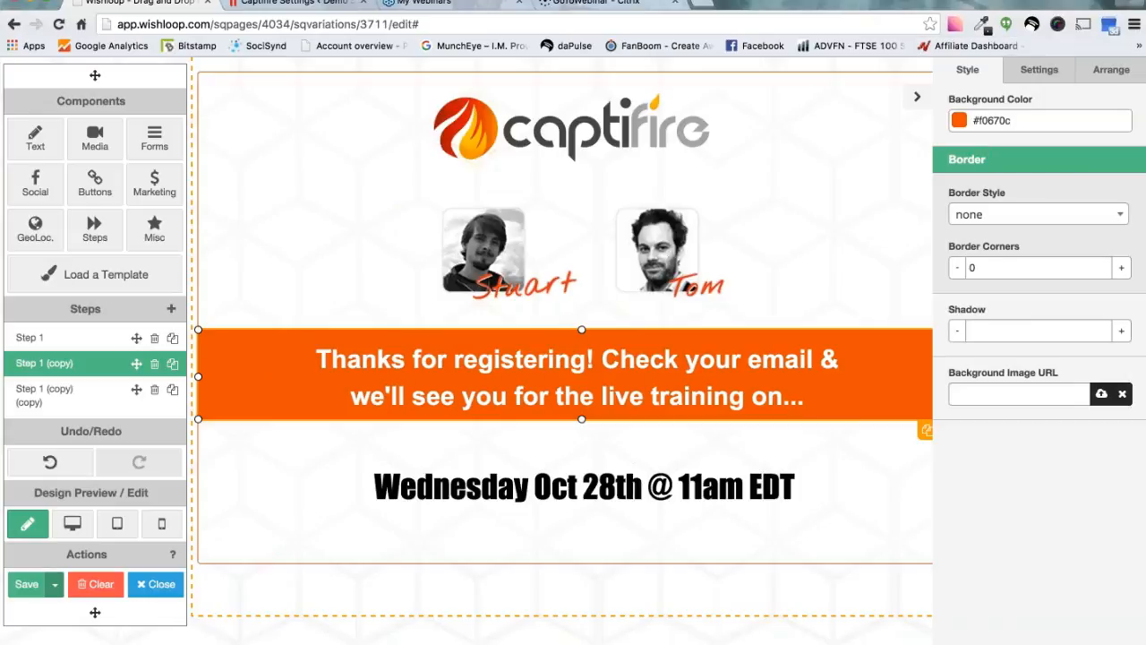
pyautogui.click(997, 121)
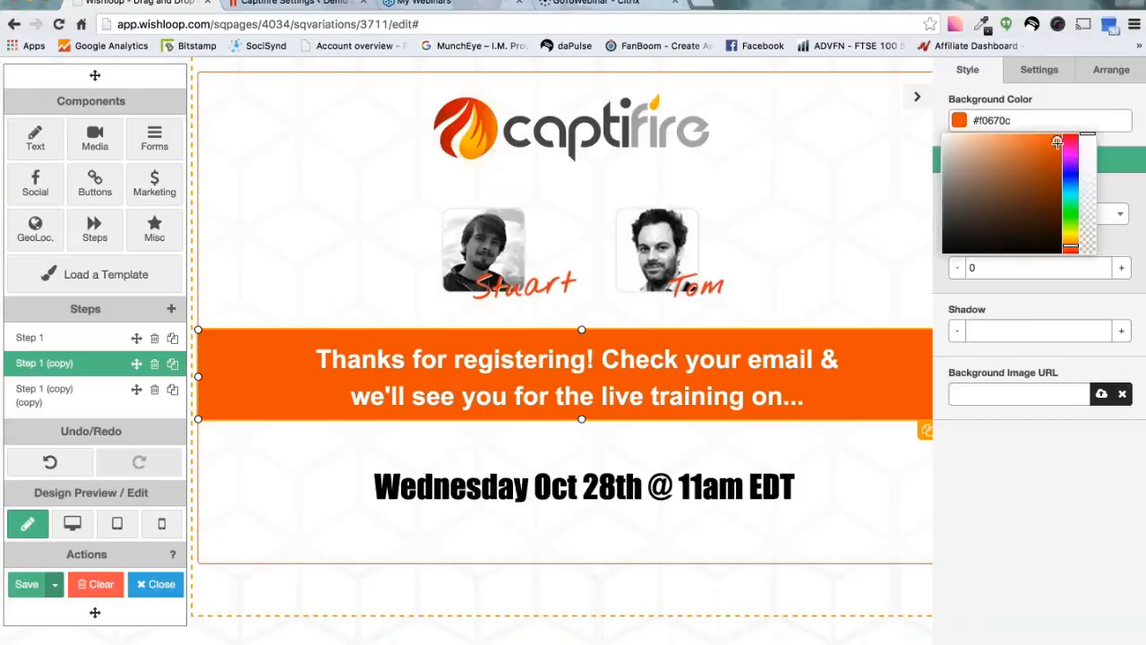
pyautogui.moveTo(1071, 136); pyautogui.dragTo(1071, 150)
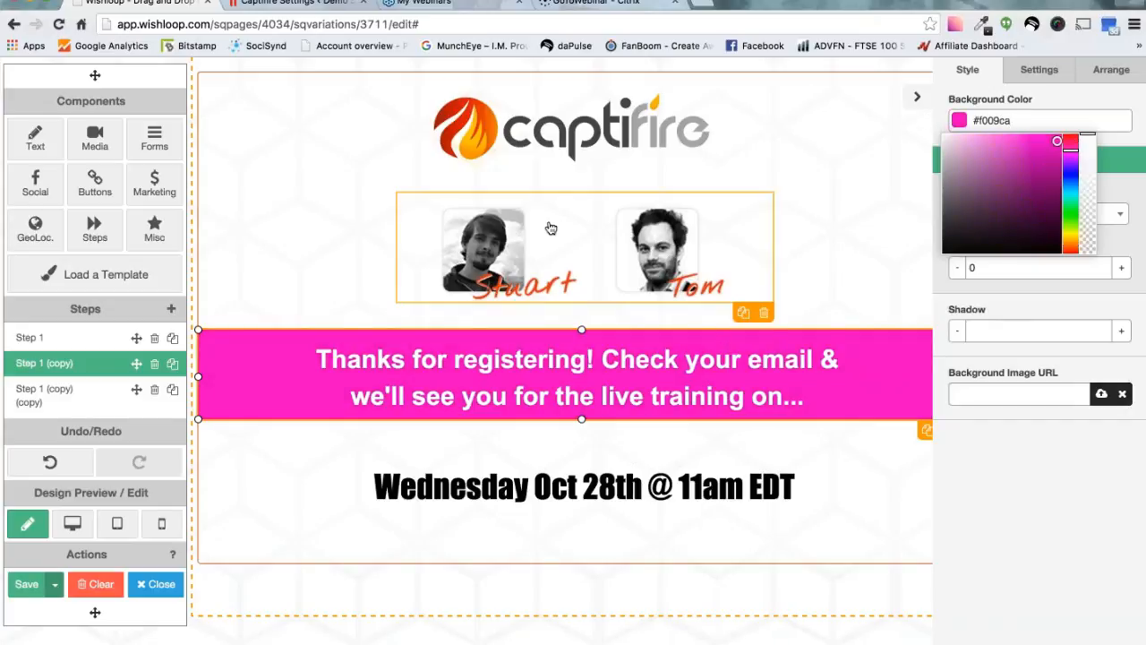
# Recolor the whole "Wednesday Oct 28th @ 11am EDT" text below the banner to red and save it
pyautogui.click(536, 482)
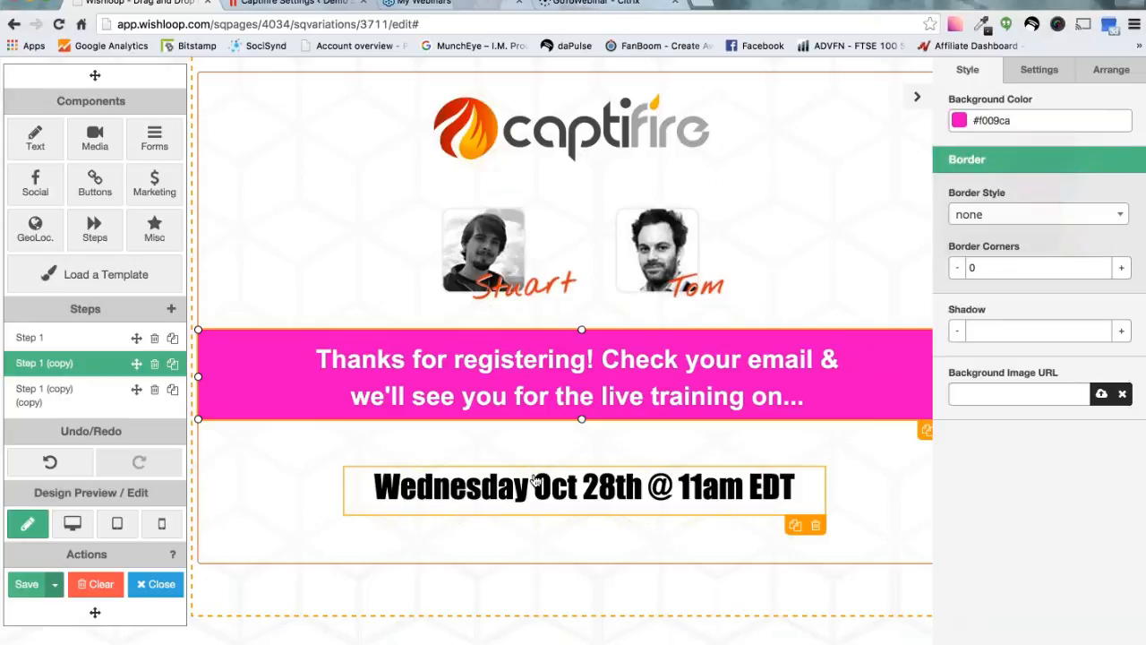
pyautogui.click(524, 495)
pyautogui.doubleClick(524, 493)
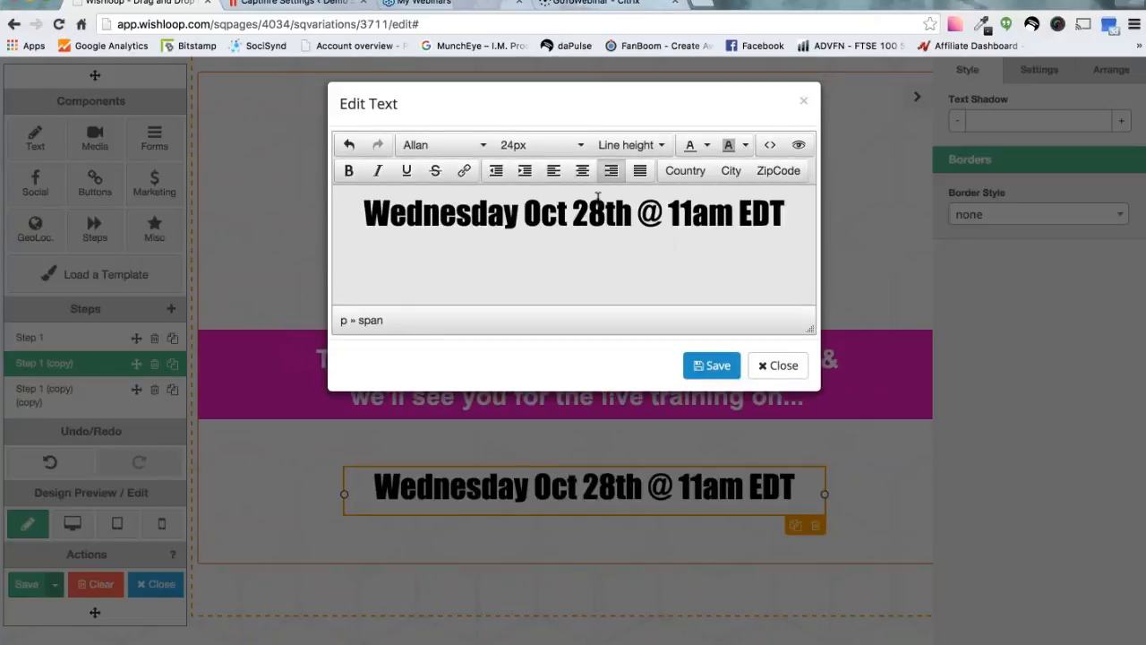
pyautogui.moveTo(785, 215)
pyautogui.mouseDown()
pyautogui.moveTo(445, 190)
pyautogui.moveTo(405, 213)
pyautogui.moveTo(796, 226)
pyautogui.mouseUp()
pyautogui.click(706, 146)
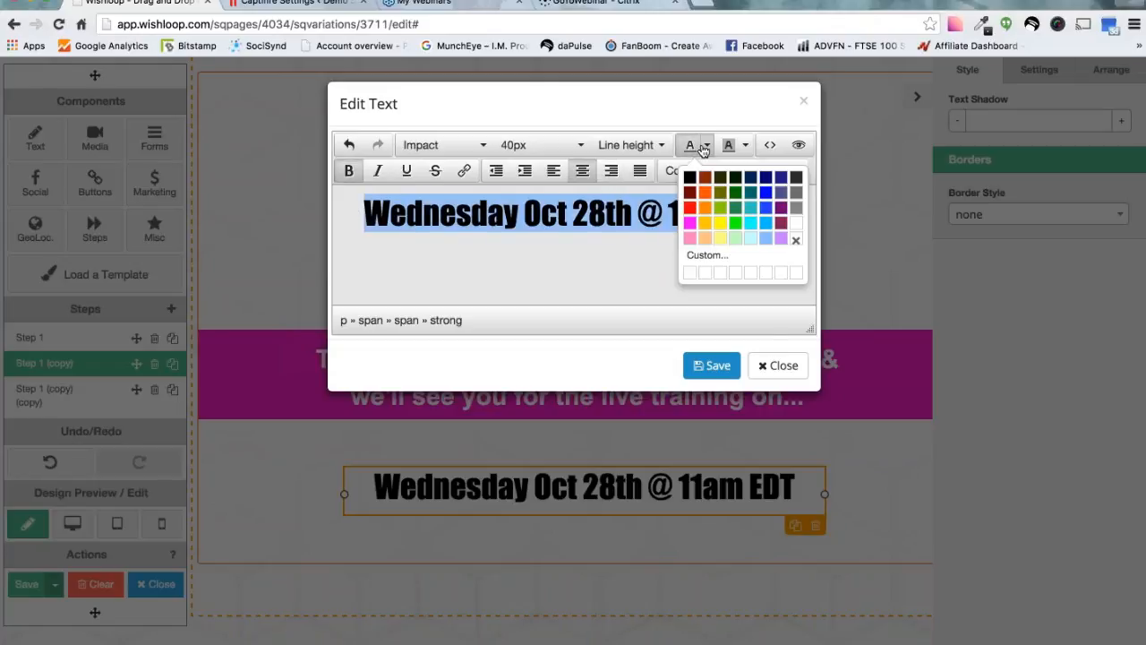
pyautogui.click(693, 204)
pyautogui.click(717, 364)
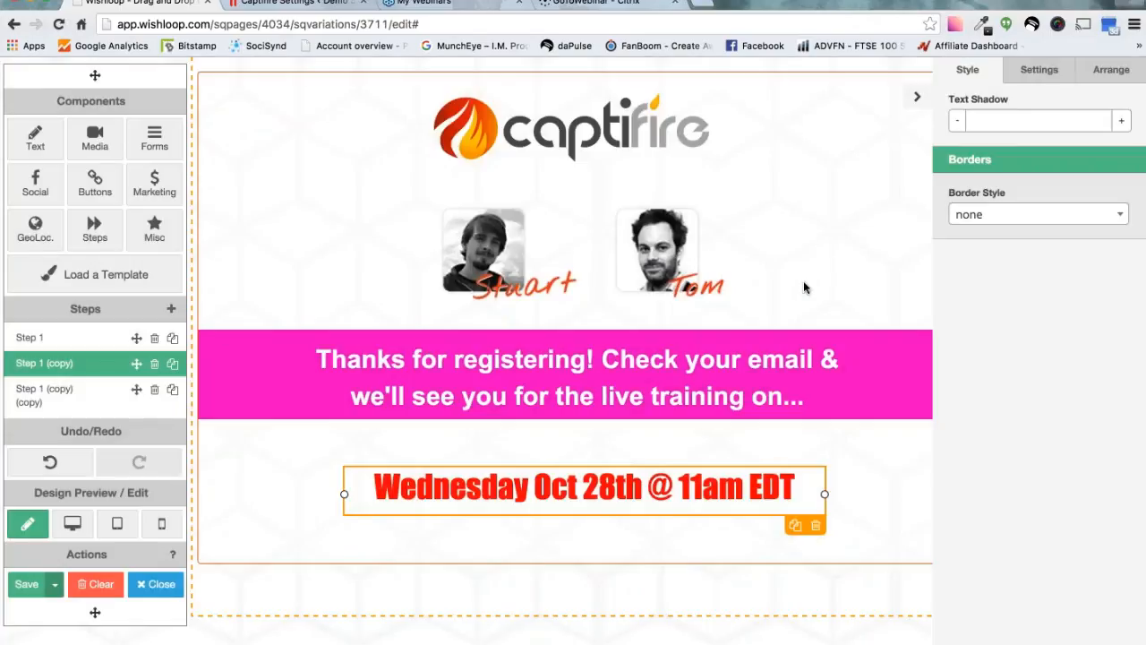
# Switch the design to the mobile preview and open Step 1 in it
pyautogui.click(803, 280)
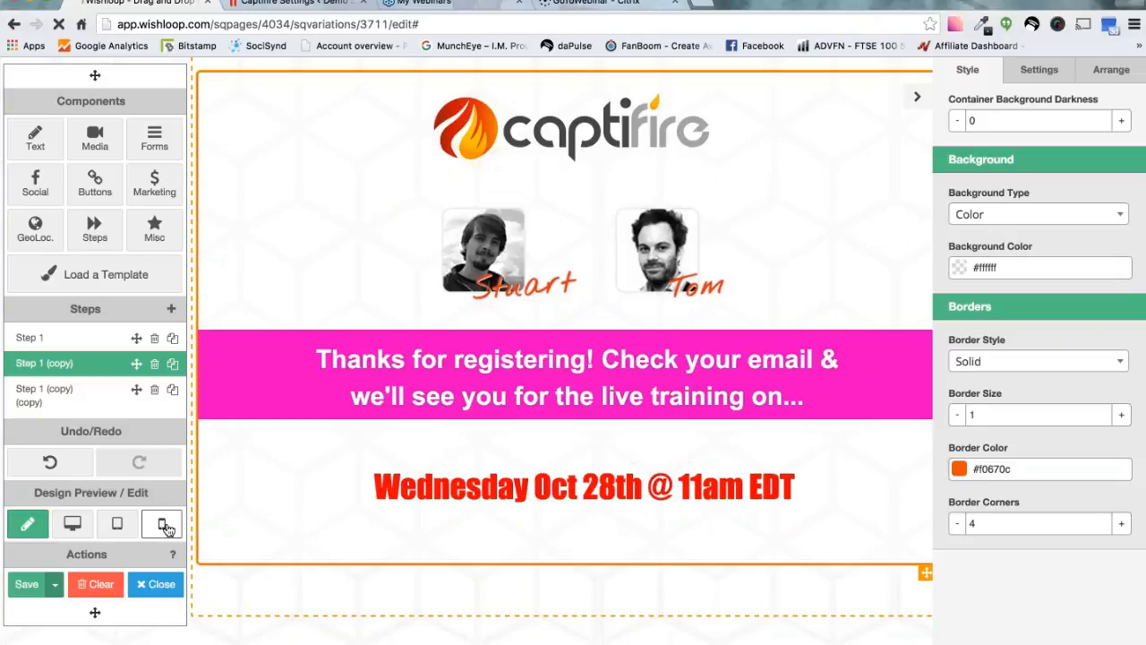
pyautogui.click(164, 526)
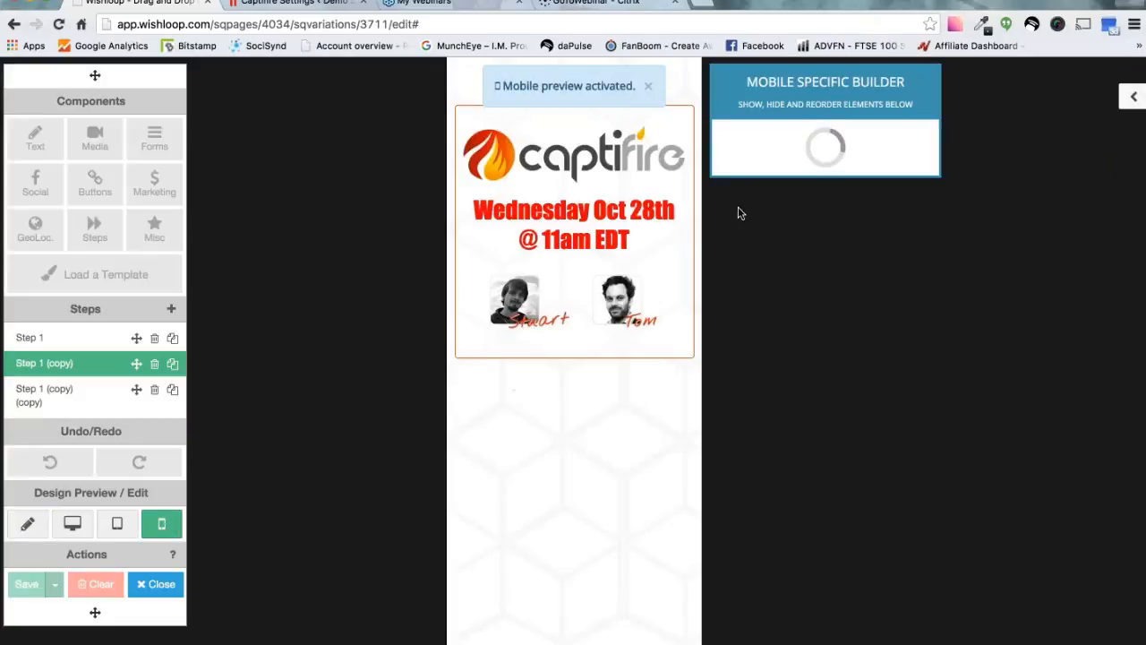
pyautogui.click(68, 341)
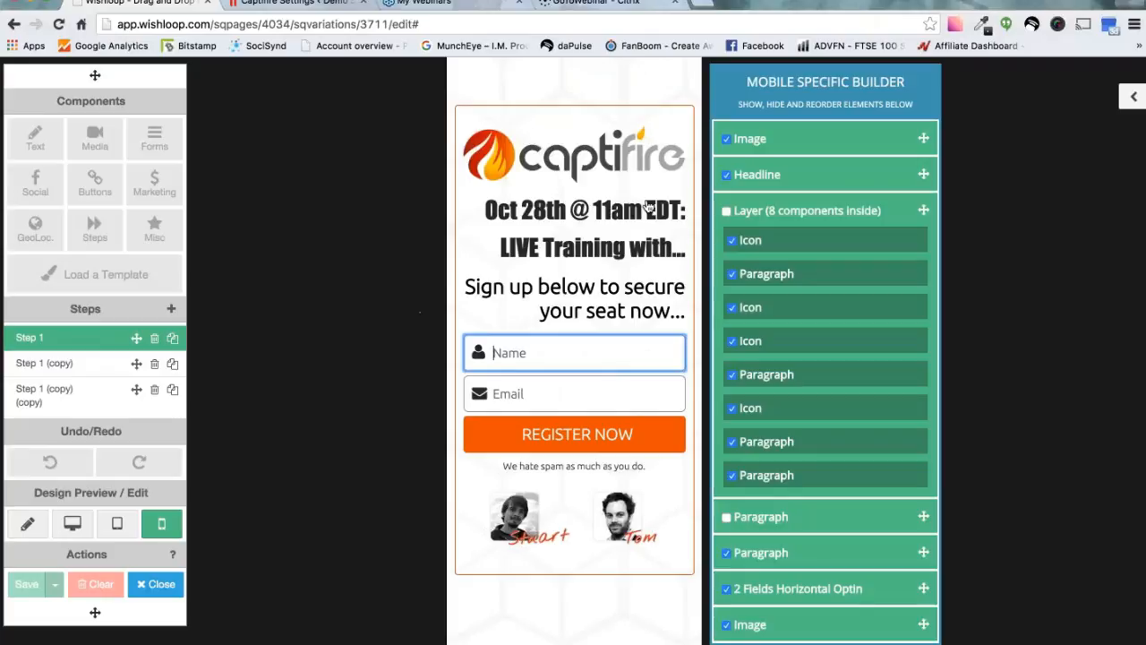
# Temporarily show the eight-component layer in Step 1's mobile layout, review it, and hide it again
pyautogui.click(726, 211)
pyautogui.scroll(-5, 547, 412)
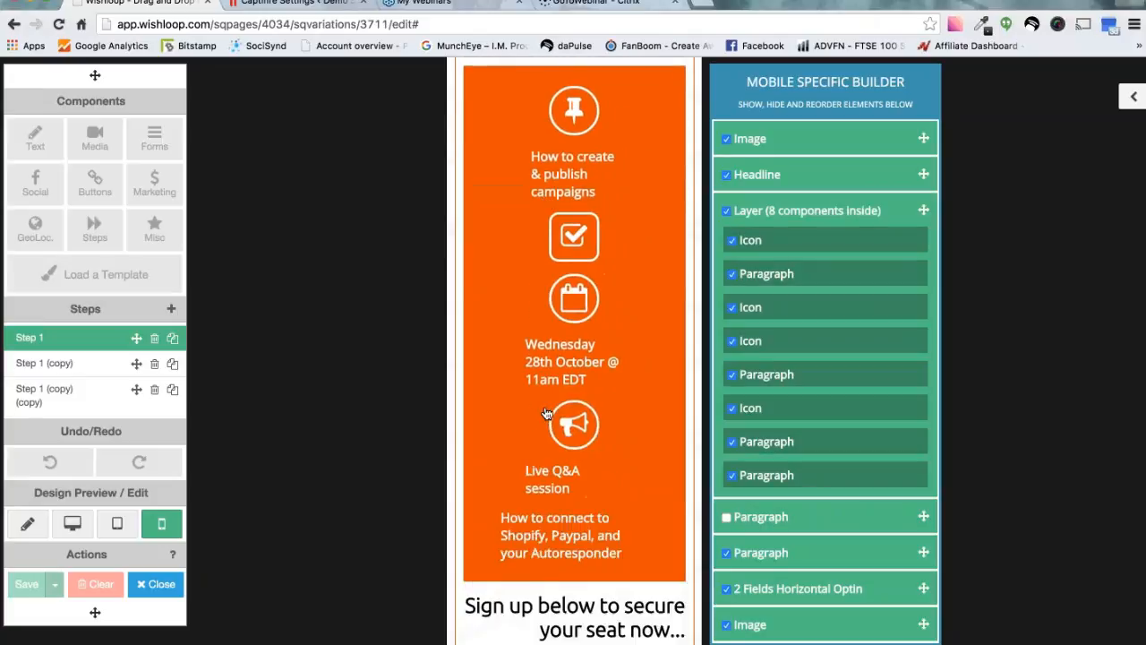
pyautogui.scroll(5, 546, 411)
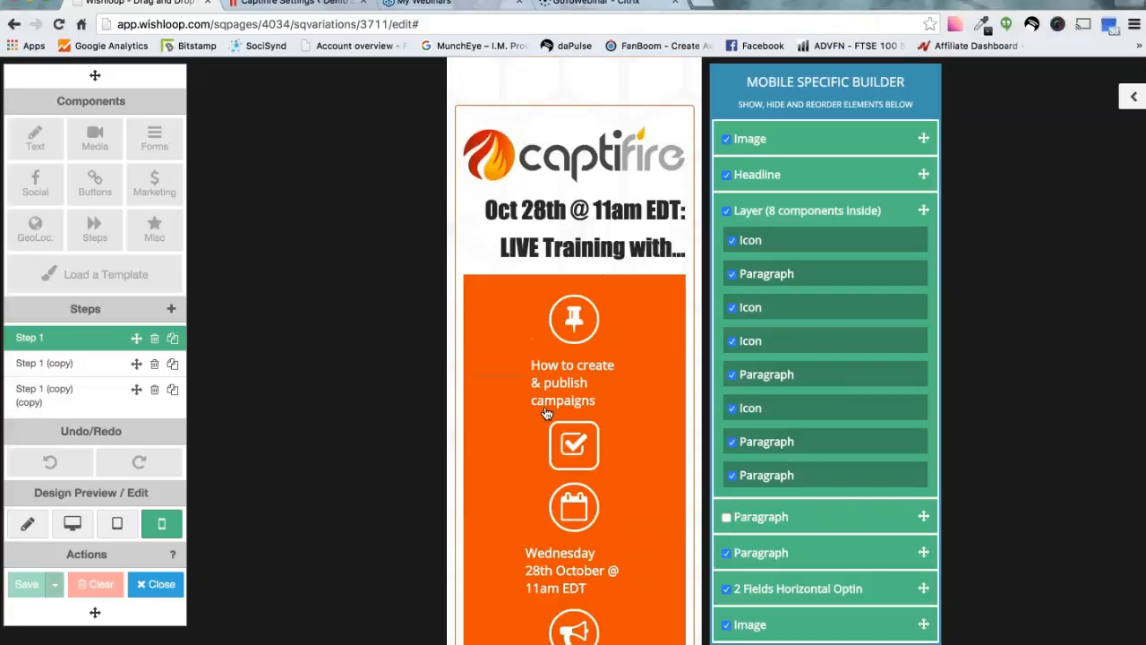
pyautogui.click(726, 211)
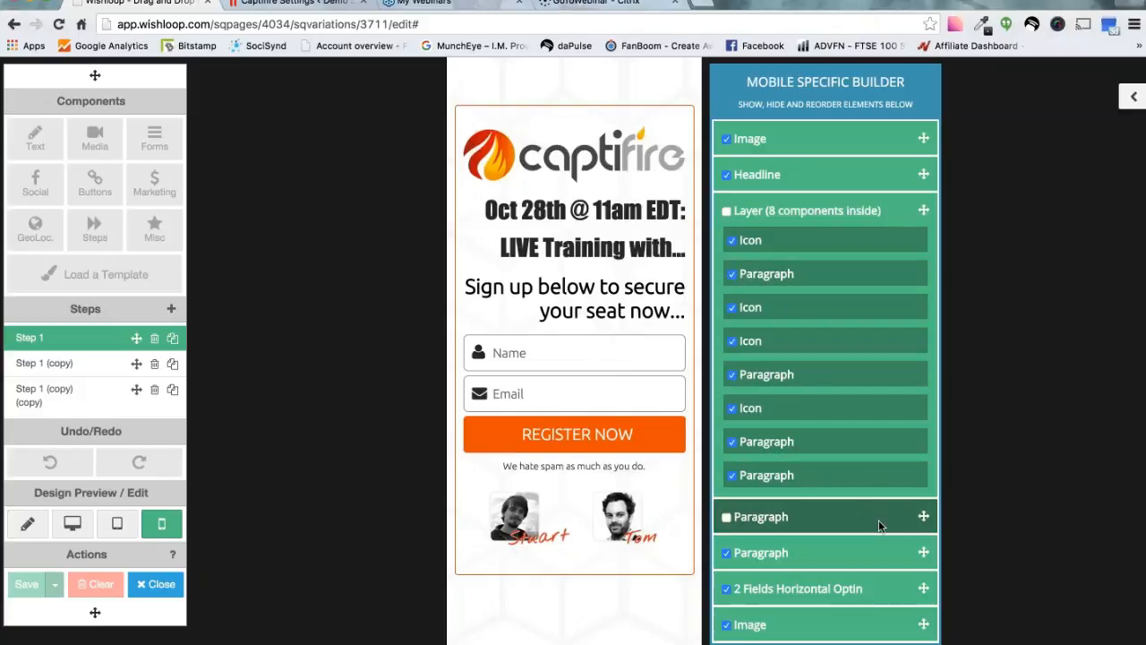
# Move the "Sign up below to secure your seat now" paragraph directly below the headline in the mobile order and hide the eight-component layer
pyautogui.moveTo(794, 549); pyautogui.dragTo(789, 329)
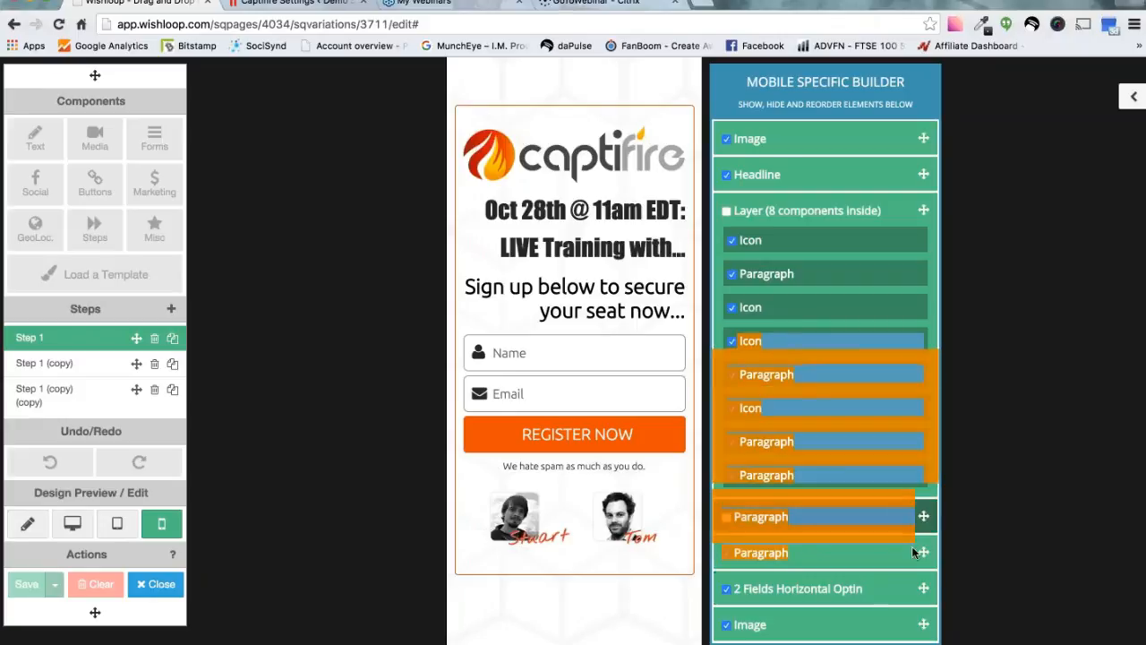
pyautogui.moveTo(924, 549); pyautogui.dragTo(899, 204)
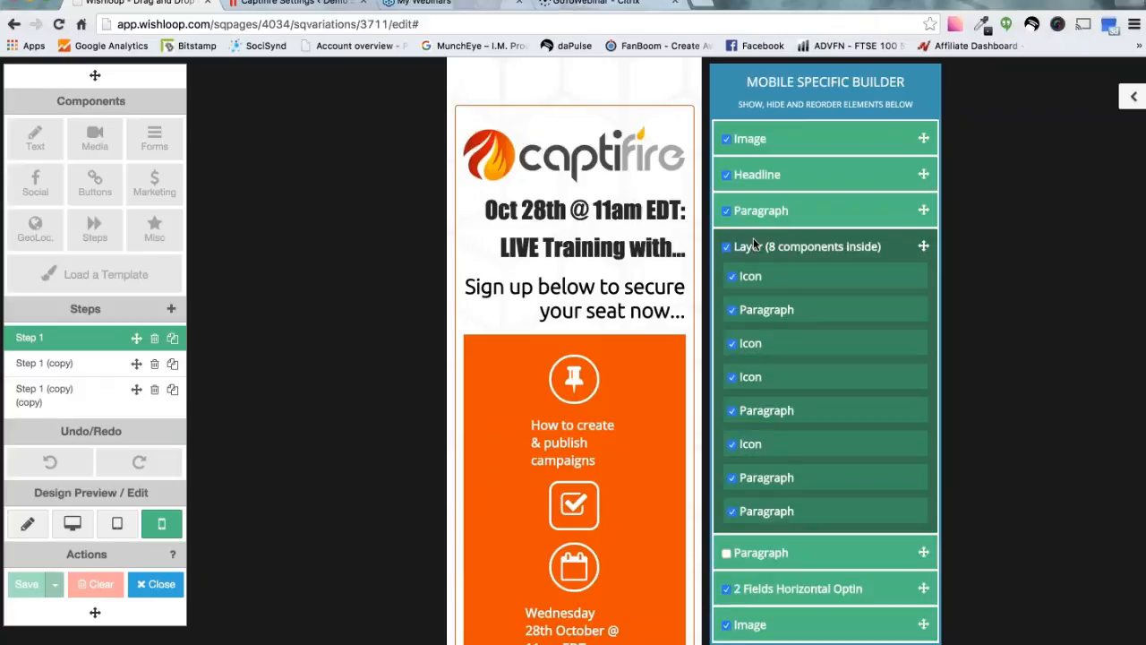
pyautogui.click(726, 248)
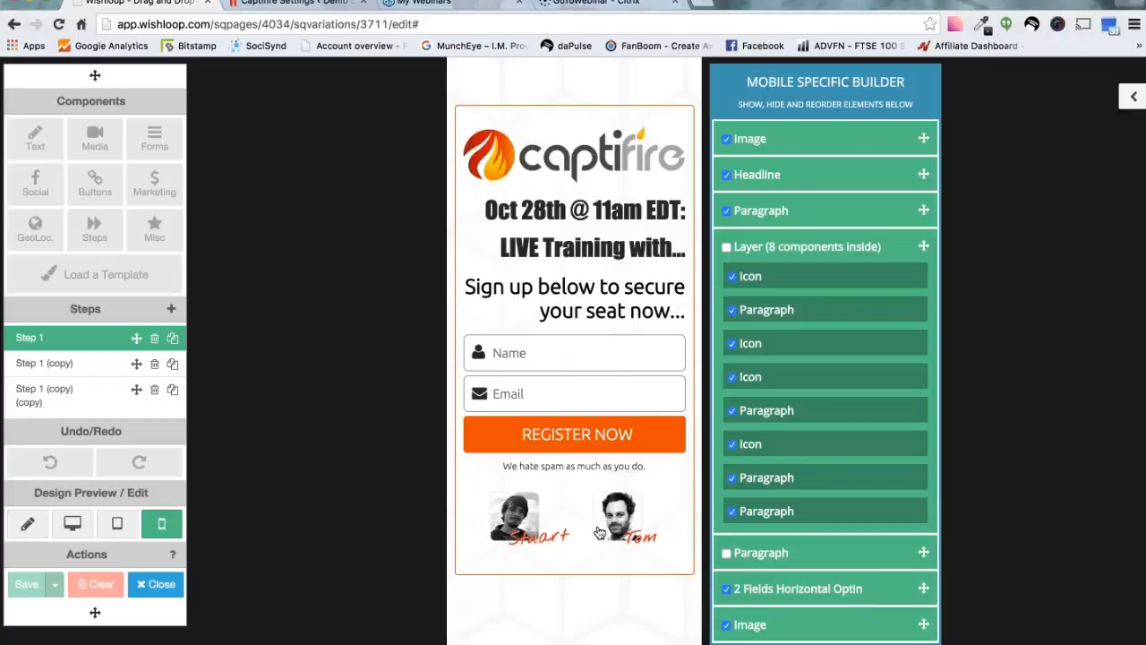
# Move the presenters' photo image directly below the logo in the mobile order and hide the eight-component layer again
pyautogui.moveTo(926, 622); pyautogui.dragTo(944, 170)
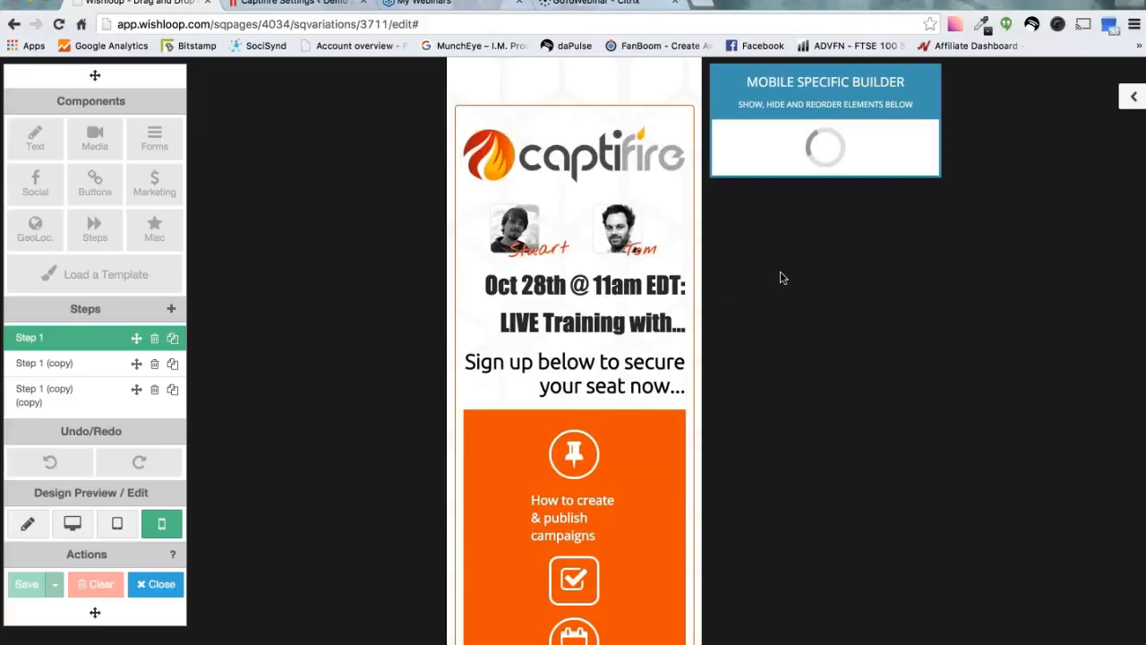
pyautogui.click(725, 283)
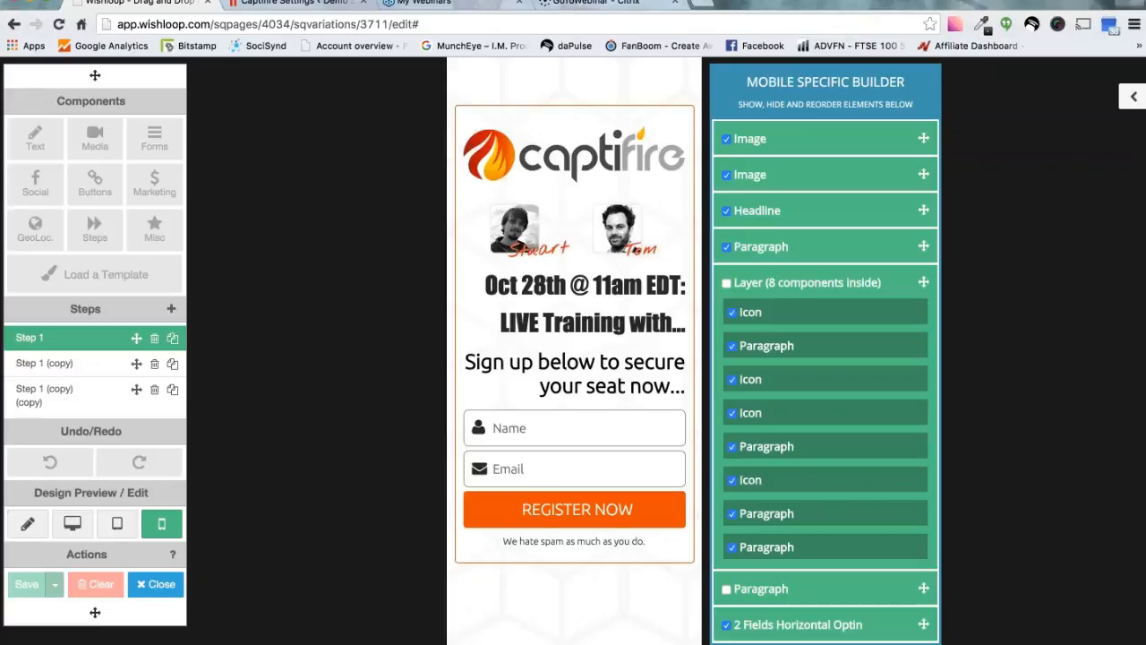
# Return to the design editor and place an Amazon Widget at the top of Step 1
pyautogui.click(28, 525)
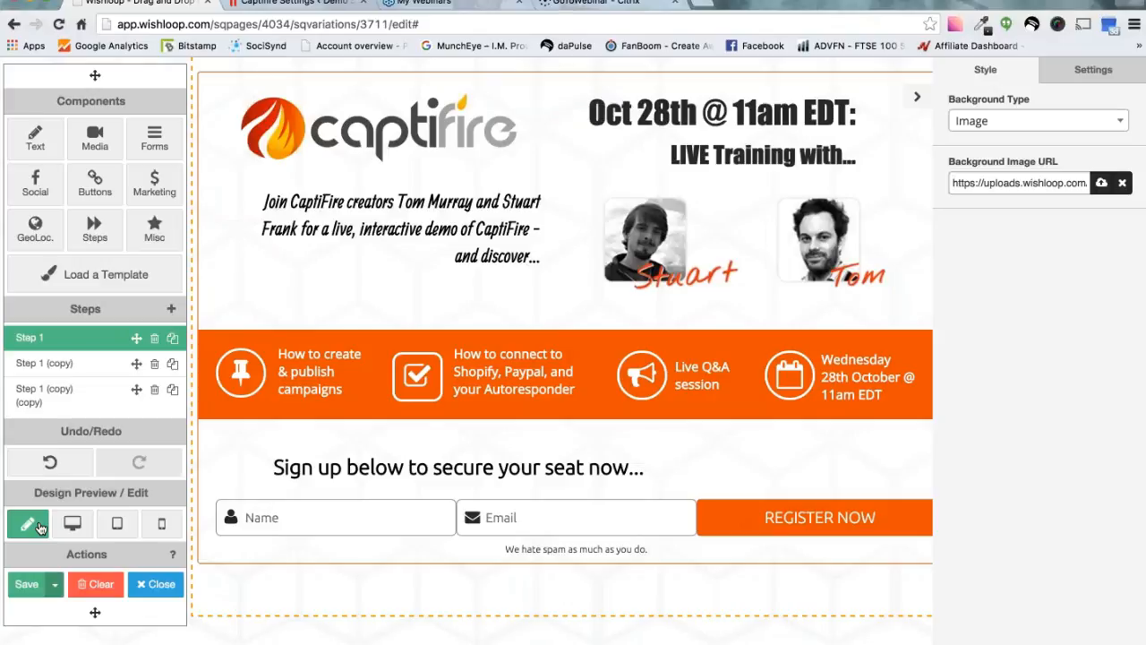
pyautogui.click(155, 193)
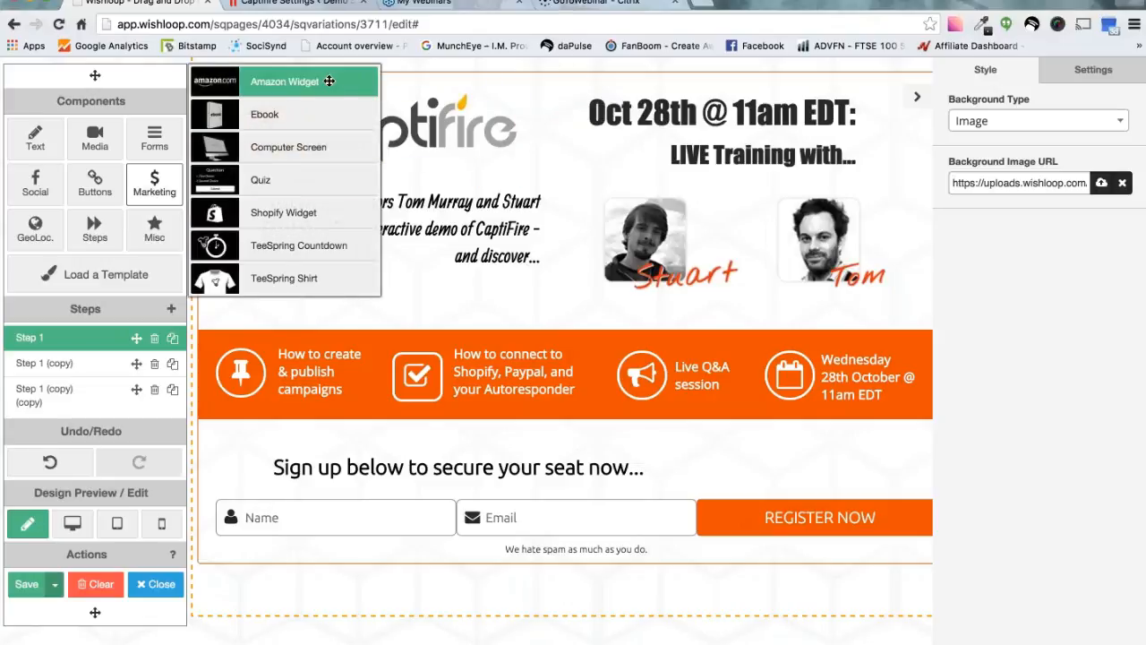
pyautogui.moveTo(220, 77); pyautogui.dragTo(223, 113)
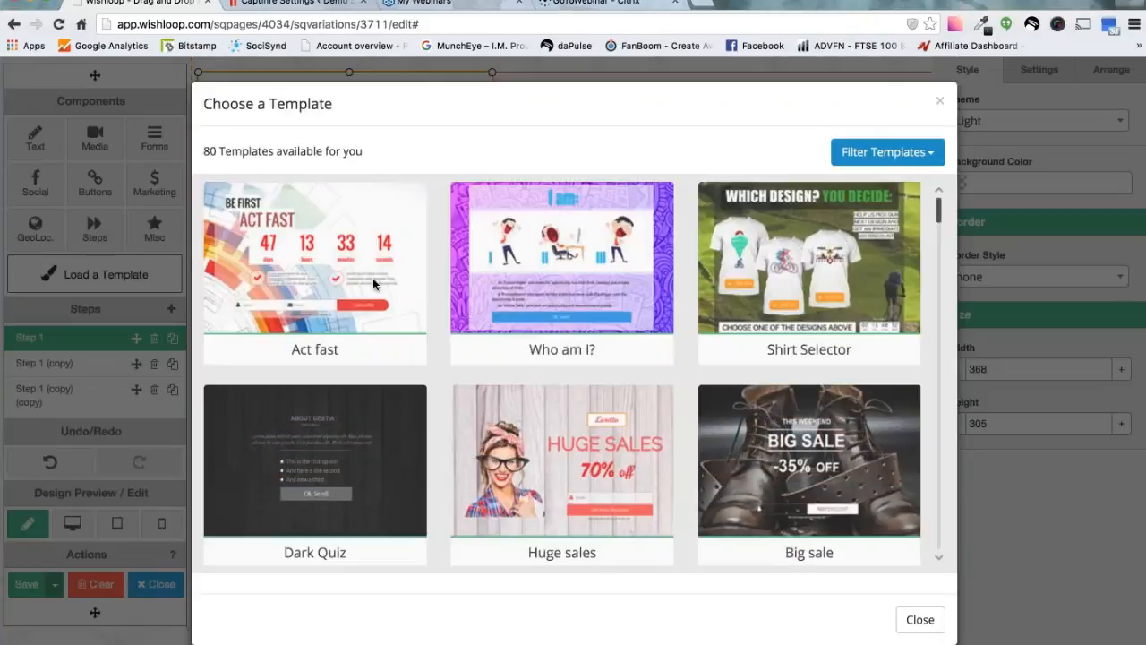
# Browse the template gallery and load the Empty template
pyautogui.scroll(-5, 373, 278)
pyautogui.scroll(-5, 562, 374)
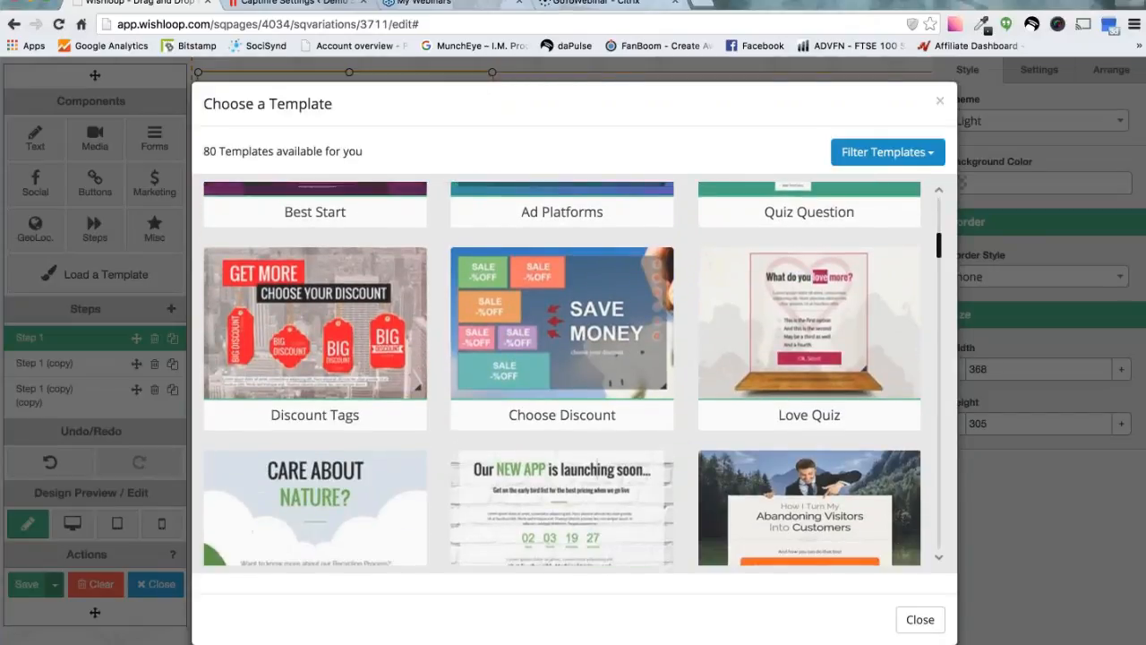
pyautogui.scroll(-10, 563, 373)
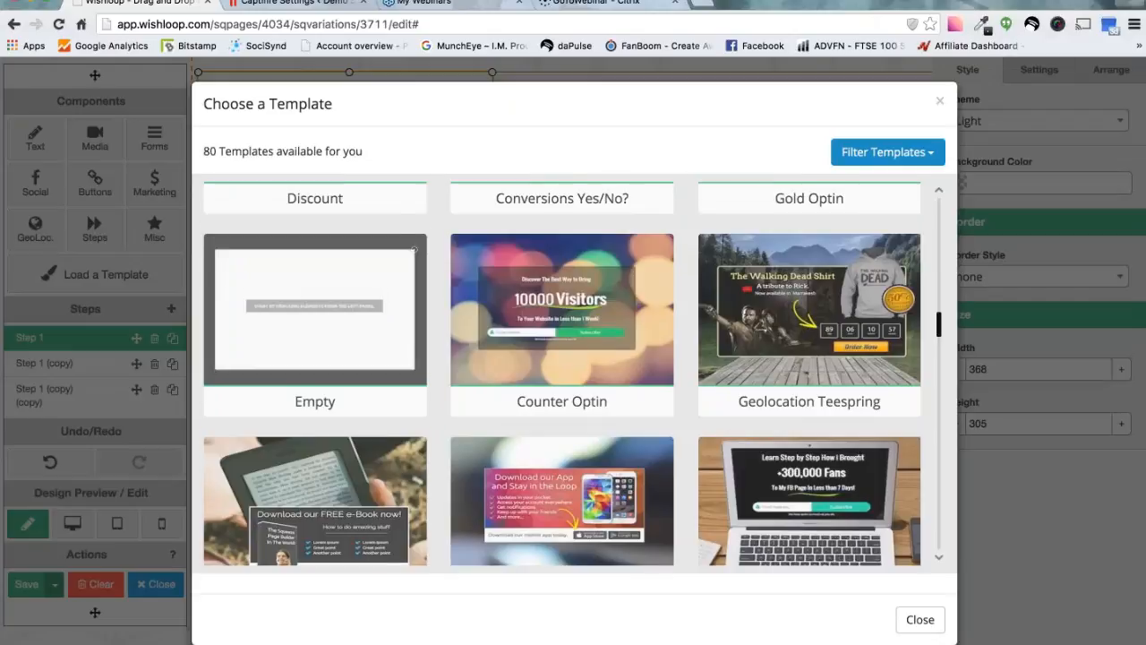
pyautogui.click(317, 311)
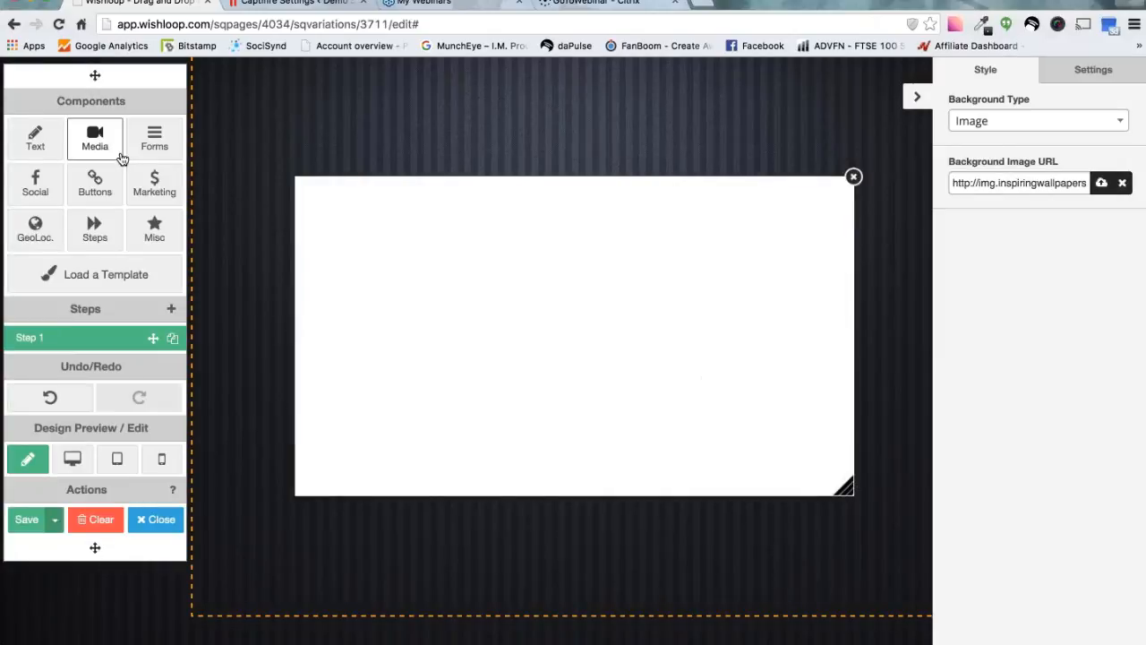
# Add an Amazon Widget to the blank container and position it near the container's center
pyautogui.click(152, 182)
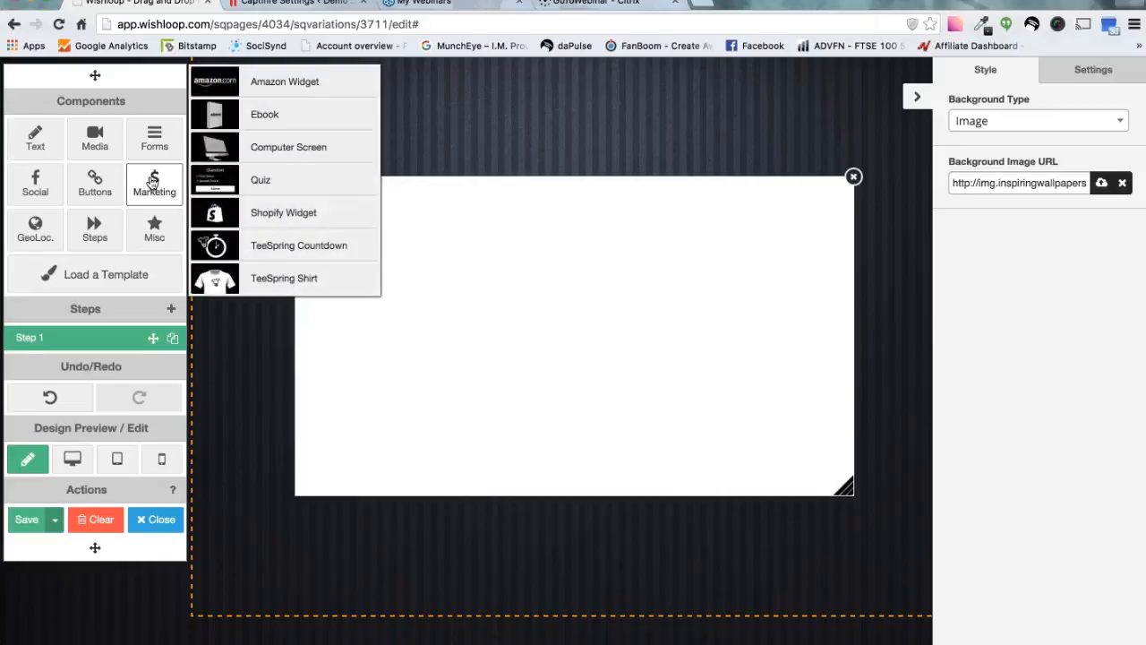
pyautogui.moveTo(217, 87); pyautogui.dragTo(515, 292)
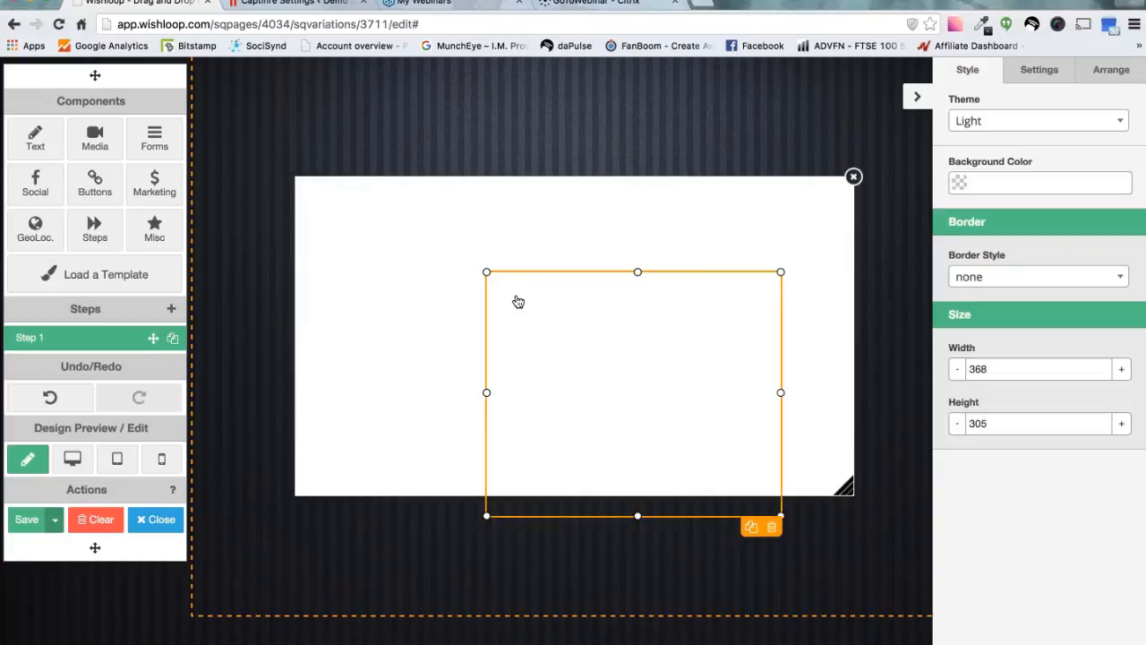
pyautogui.moveTo(646, 329); pyautogui.dragTo(570, 263)
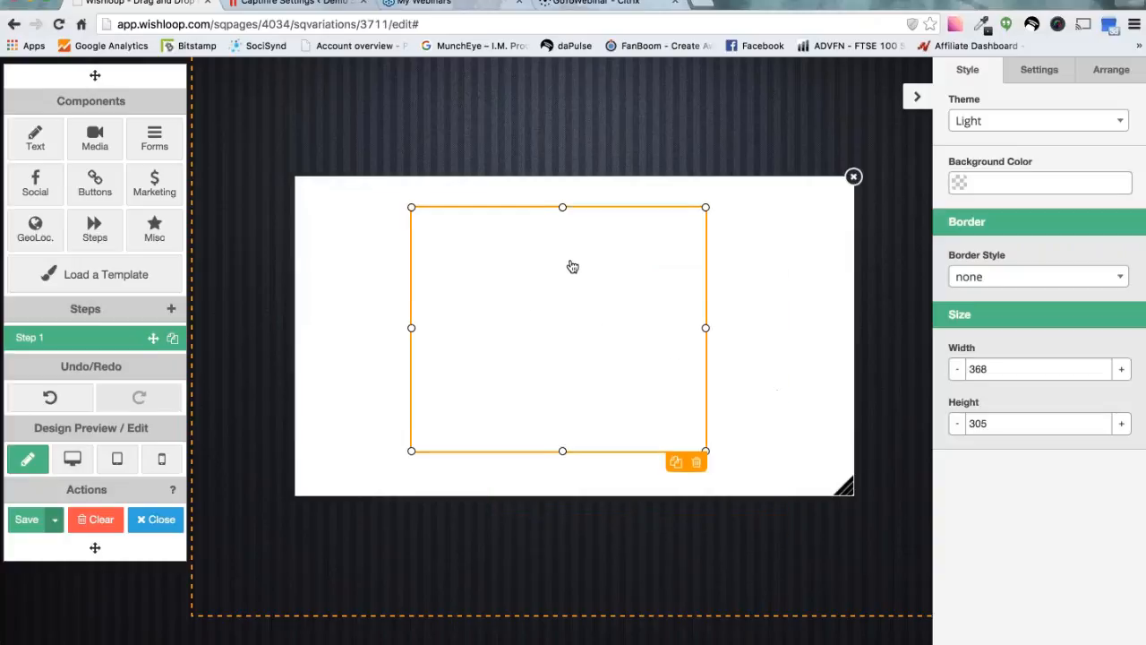
# Set the Amazon Widget's category to Amazon Instant Video and its keyword to GOLF
pyautogui.click(1030, 75)
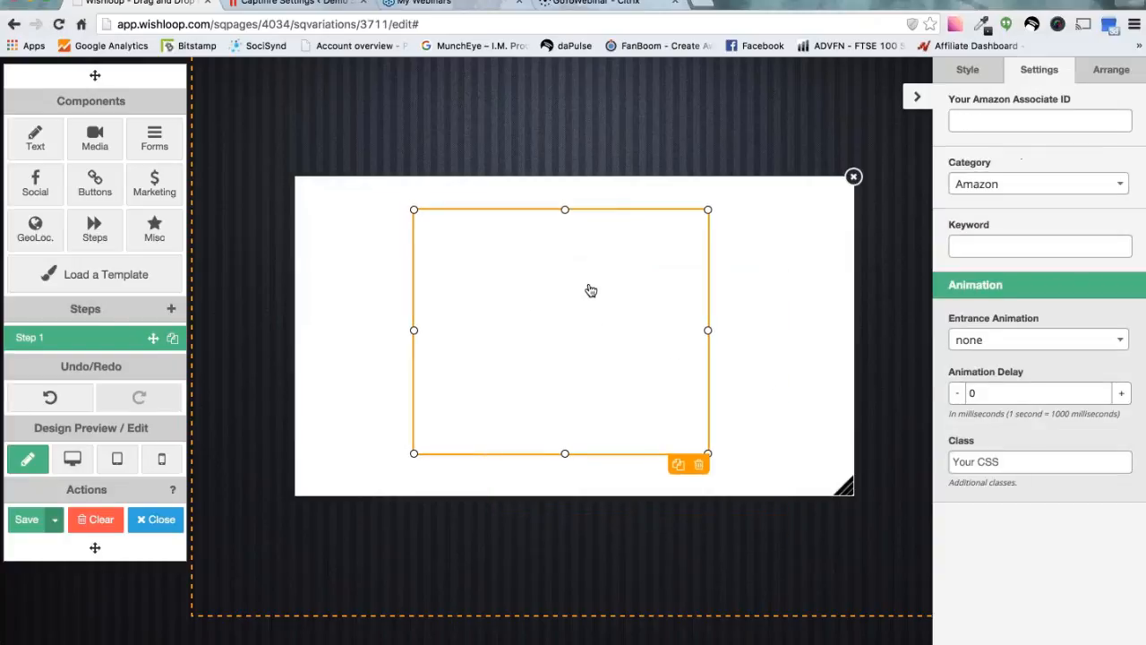
pyautogui.click(1015, 128)
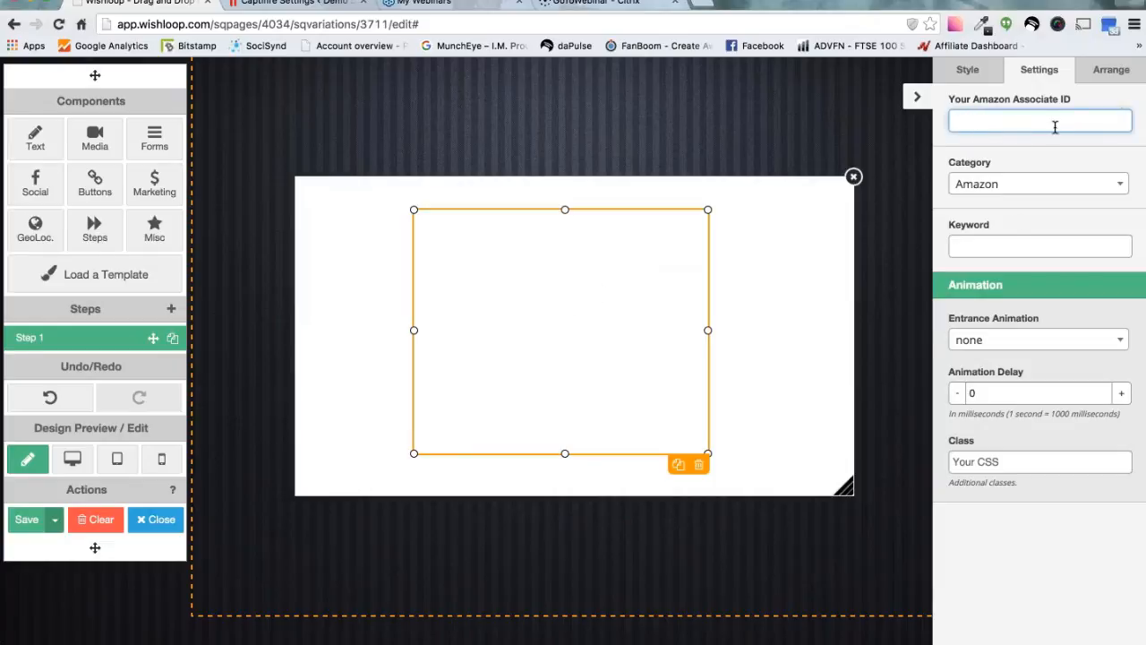
pyautogui.click(1109, 184)
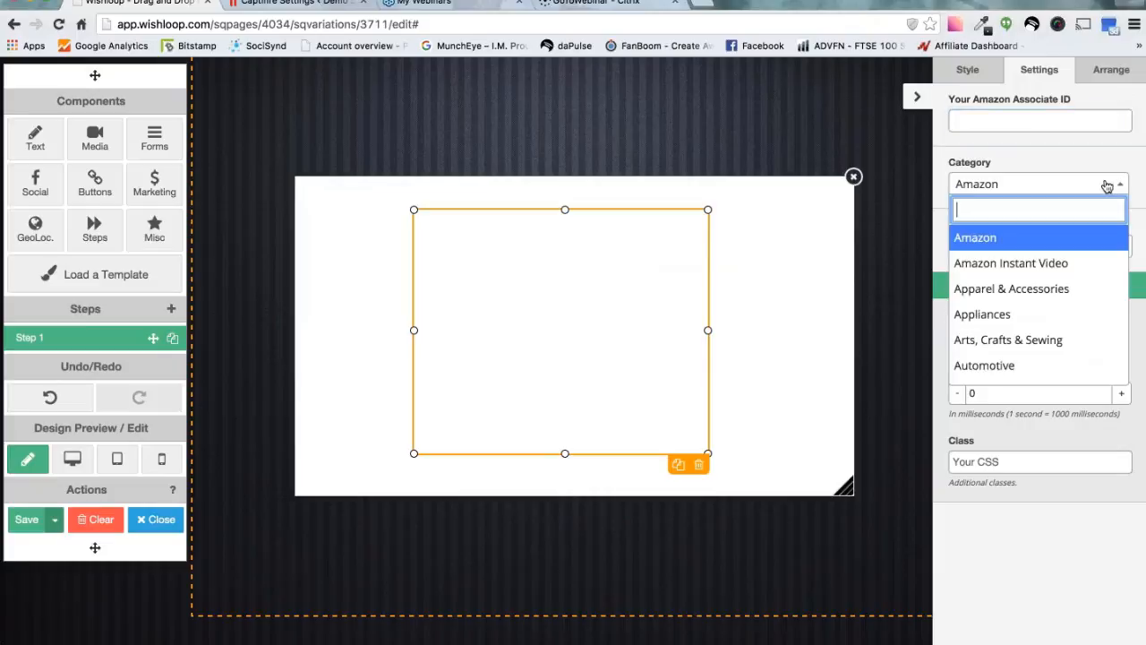
pyautogui.click(1042, 263)
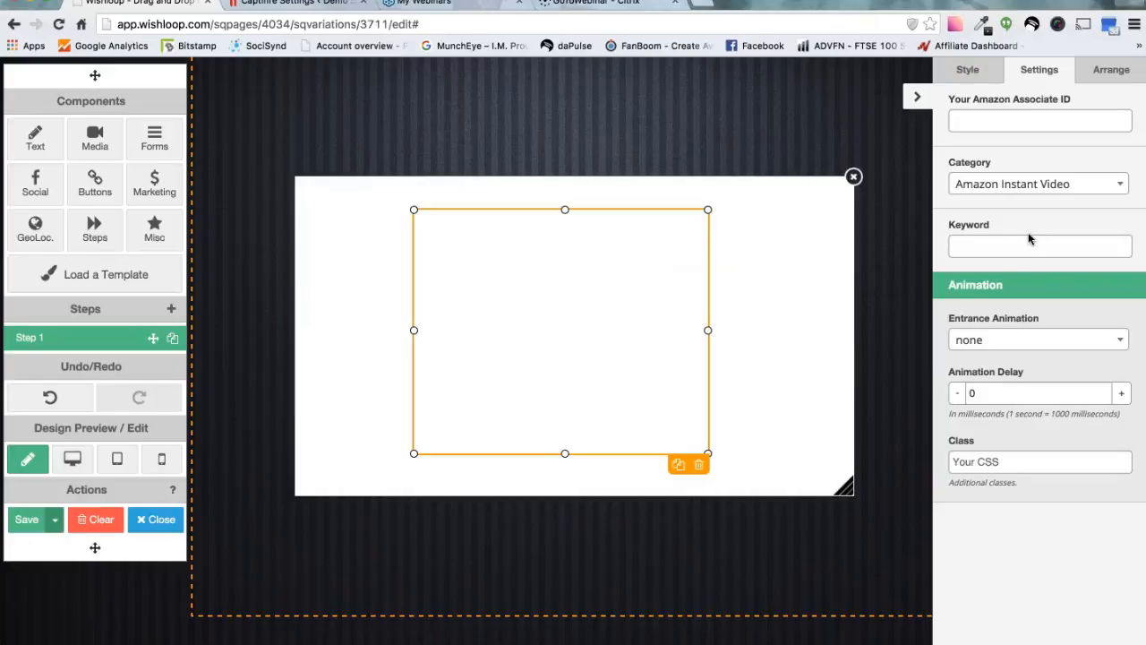
pyautogui.click(1017, 252)
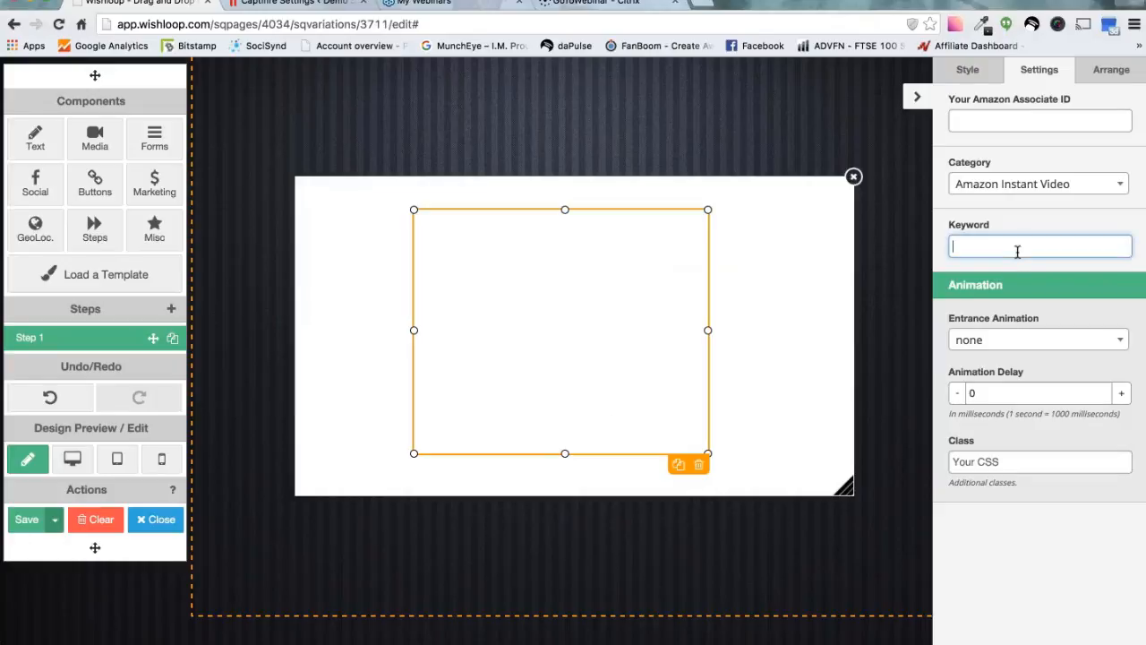
pyautogui.write('GOLF')
pyautogui.press('Left')
pyautogui.press('Left')
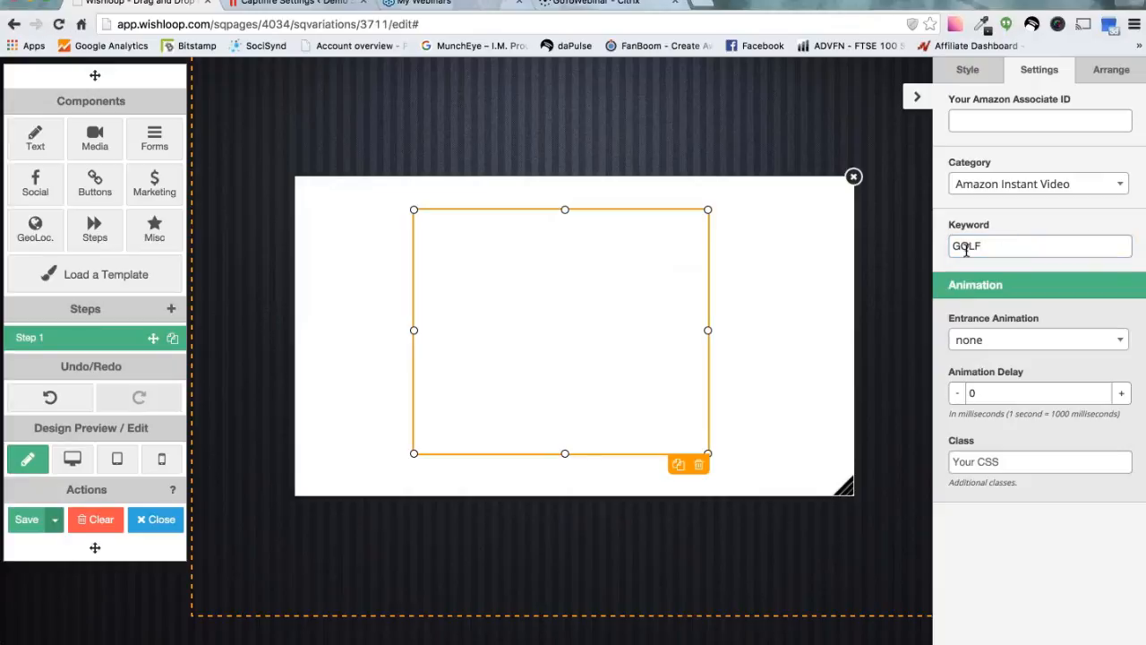
# Try Apparel & Accessories as the Amazon Widget's category and set it to Amazon instead
pyautogui.click(999, 267)
pyautogui.click(967, 246)
pyautogui.click(1016, 229)
pyautogui.click(988, 118)
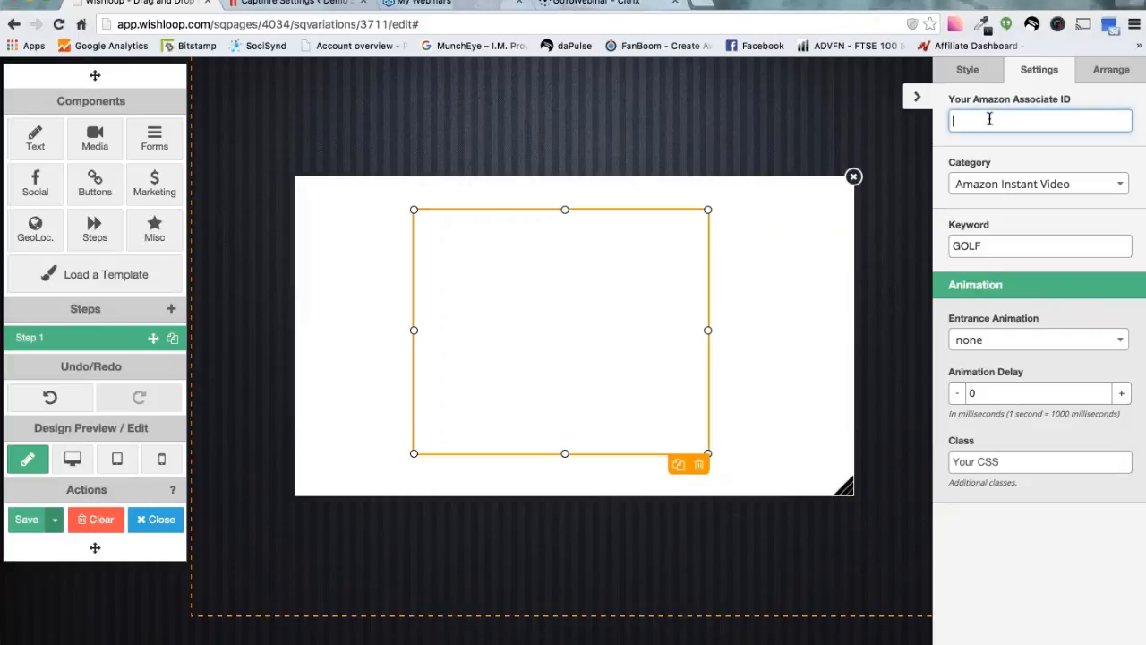
pyautogui.click(1102, 184)
pyautogui.click(1012, 286)
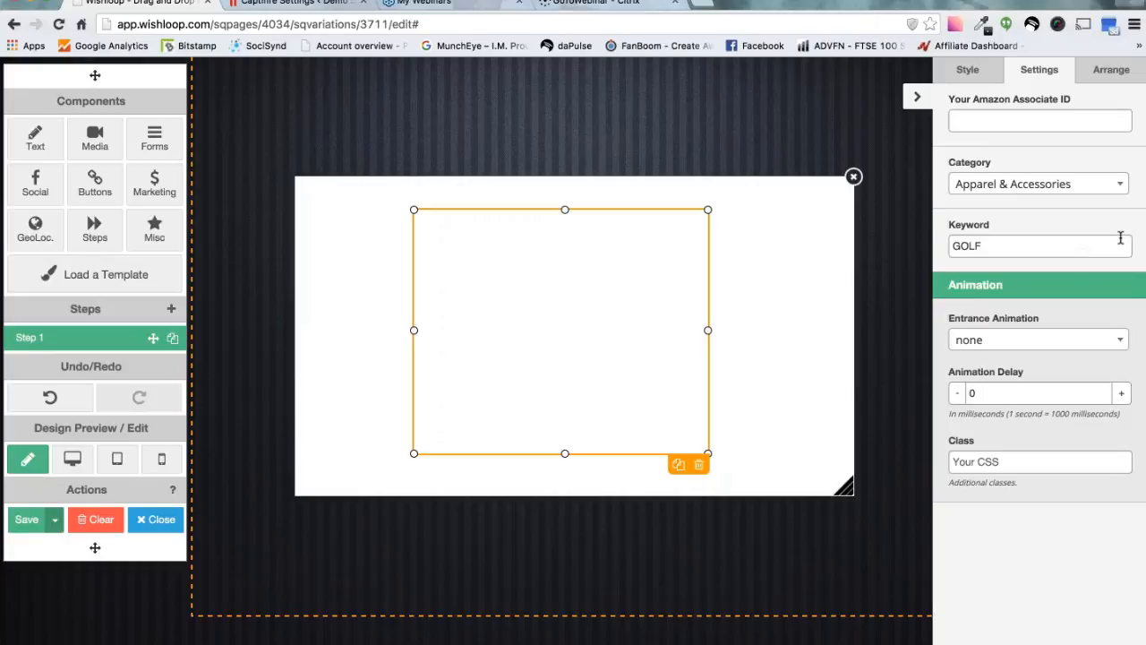
pyautogui.click(1090, 187)
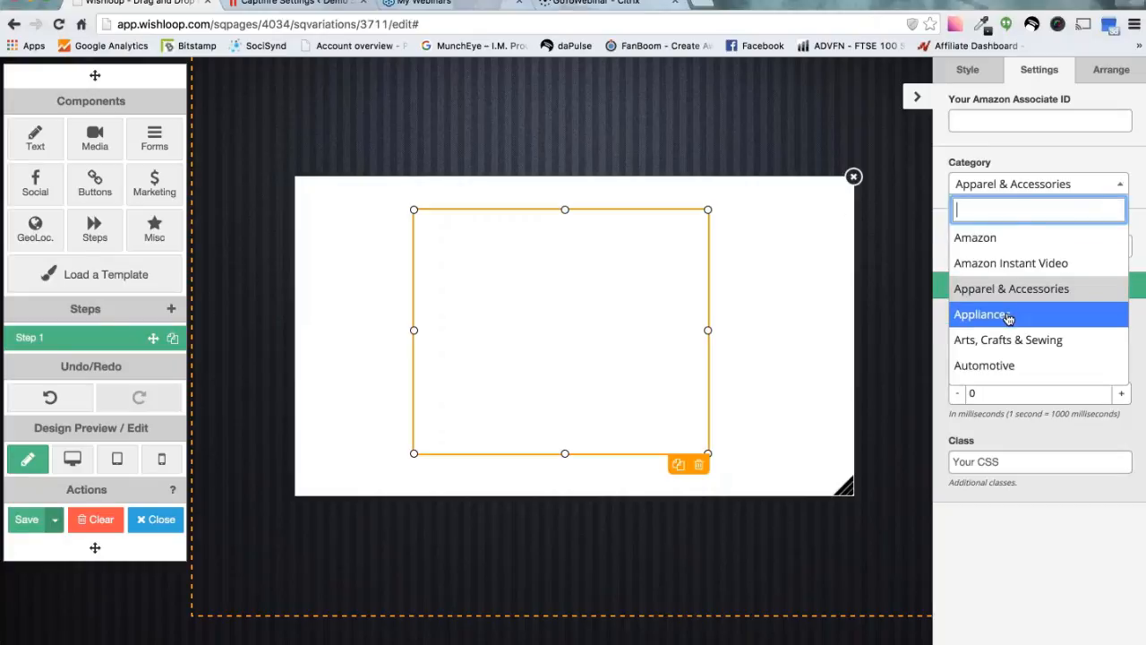
pyautogui.click(990, 238)
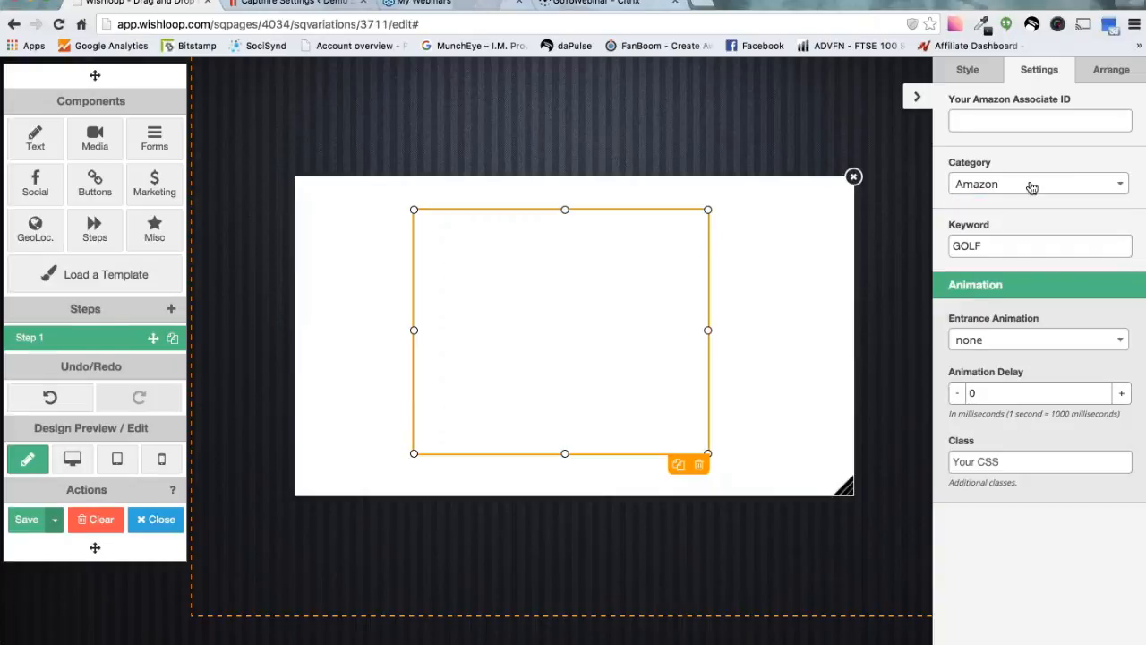
# Reload the editor without saving and load the Empty template from the template gallery
pyautogui.click(56, 25)
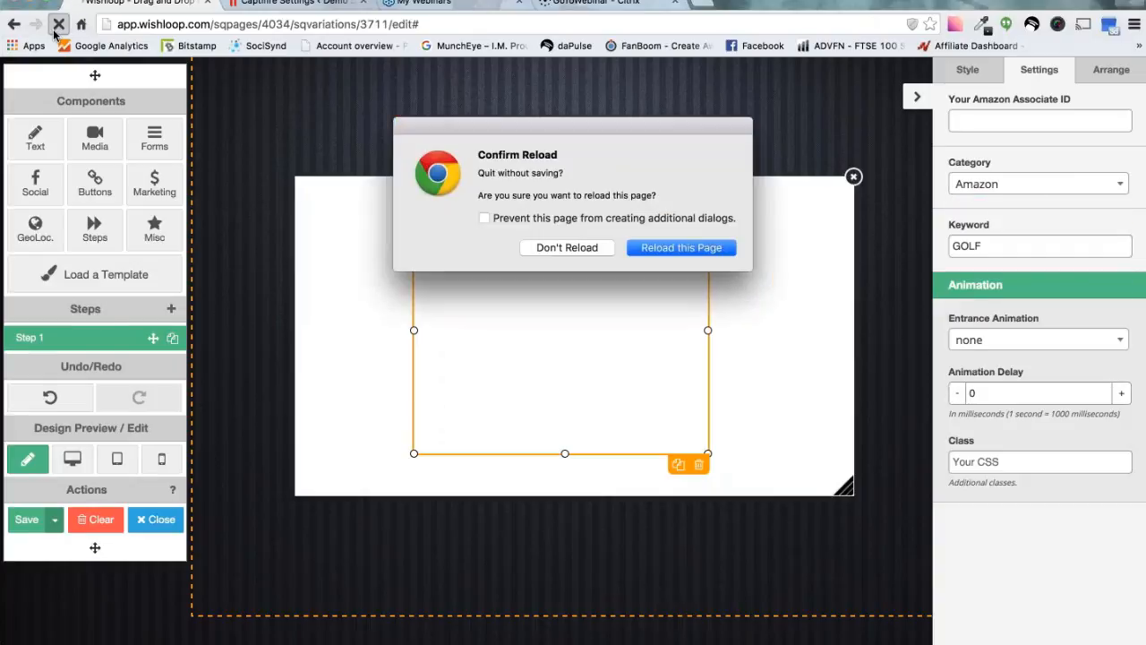
pyautogui.click(724, 255)
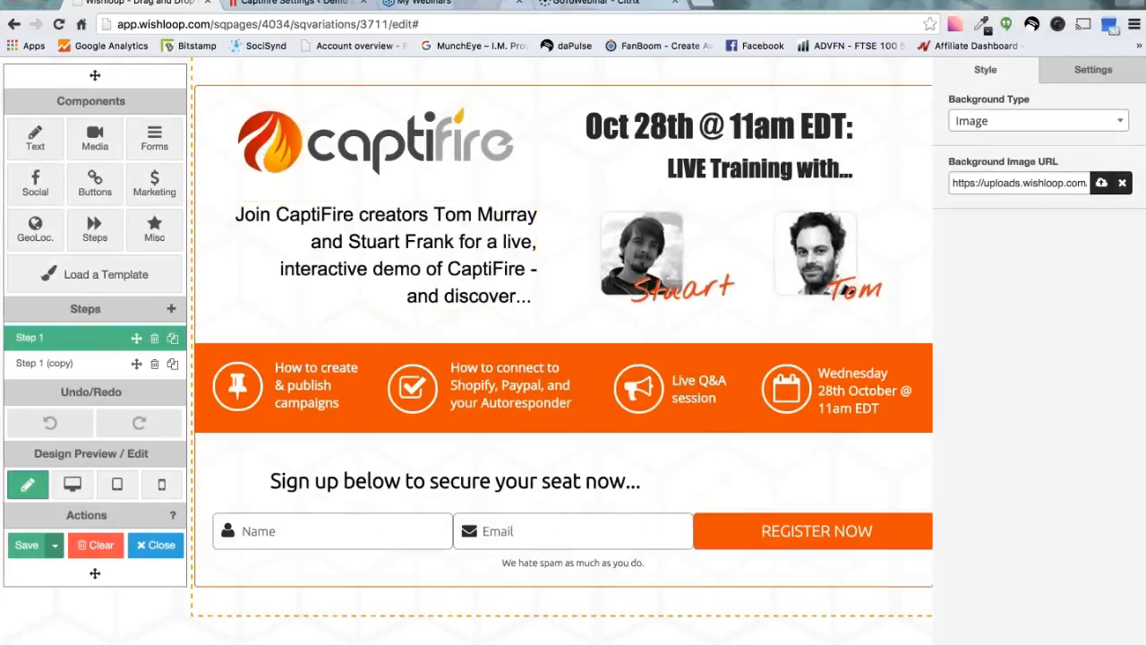
pyautogui.click(79, 283)
pyautogui.scroll(-12, 563, 374)
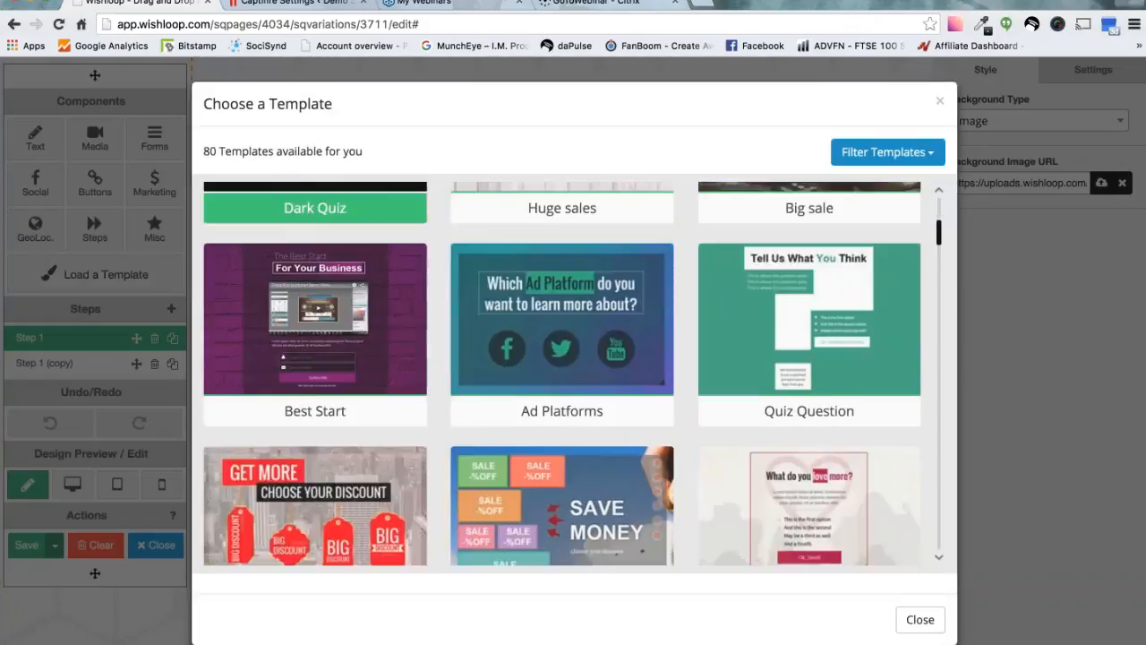
pyautogui.scroll(-8, 563, 373)
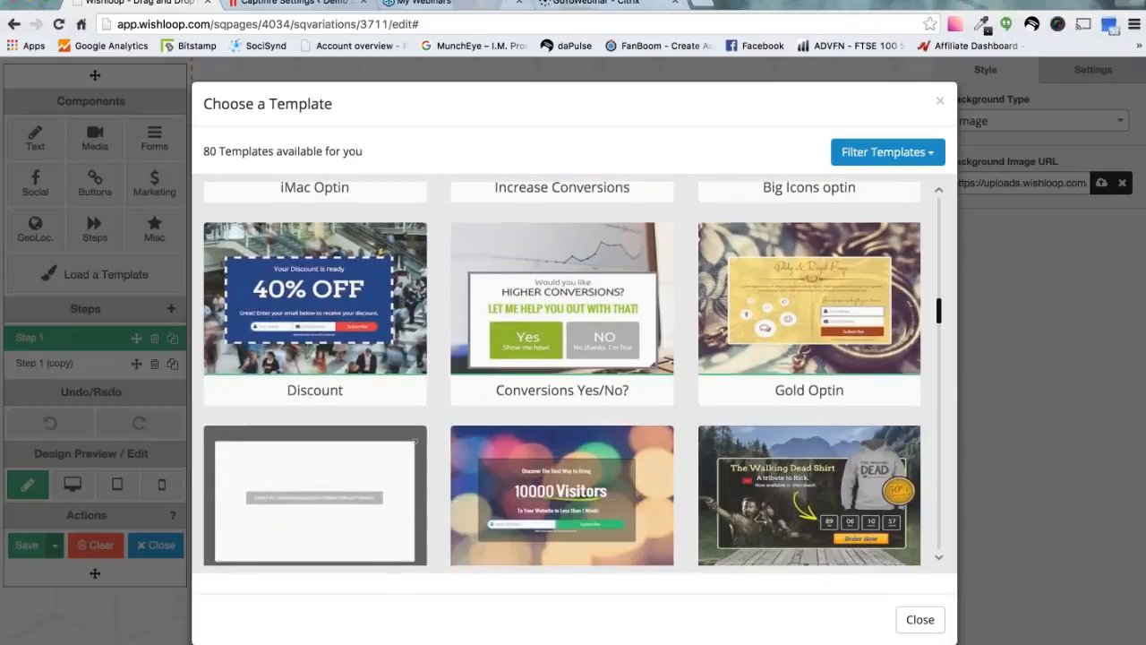
pyautogui.click(319, 412)
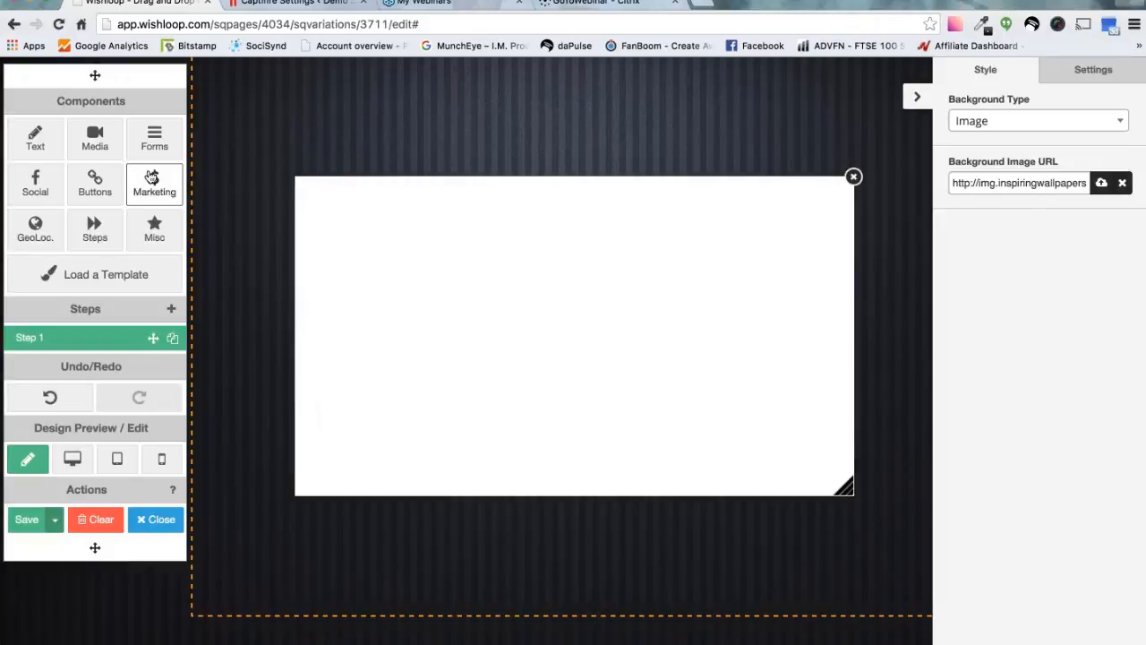
# Add an Amazon Widget to the blank white container and set its category to Automotive
pyautogui.click(154, 184)
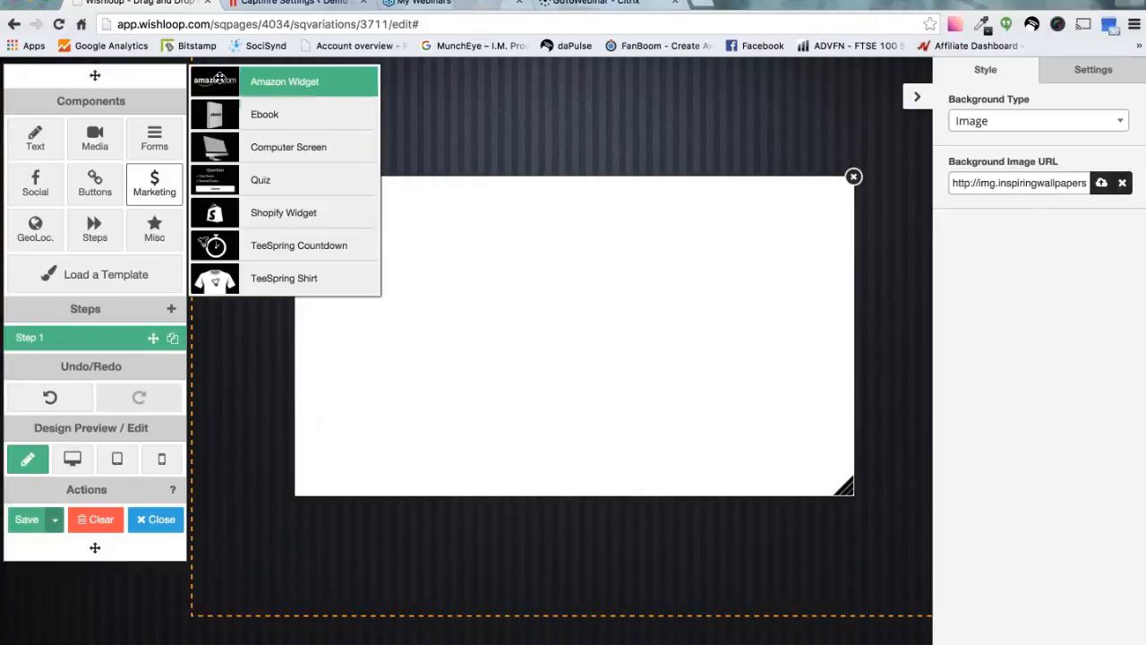
pyautogui.moveTo(219, 79); pyautogui.dragTo(565, 253)
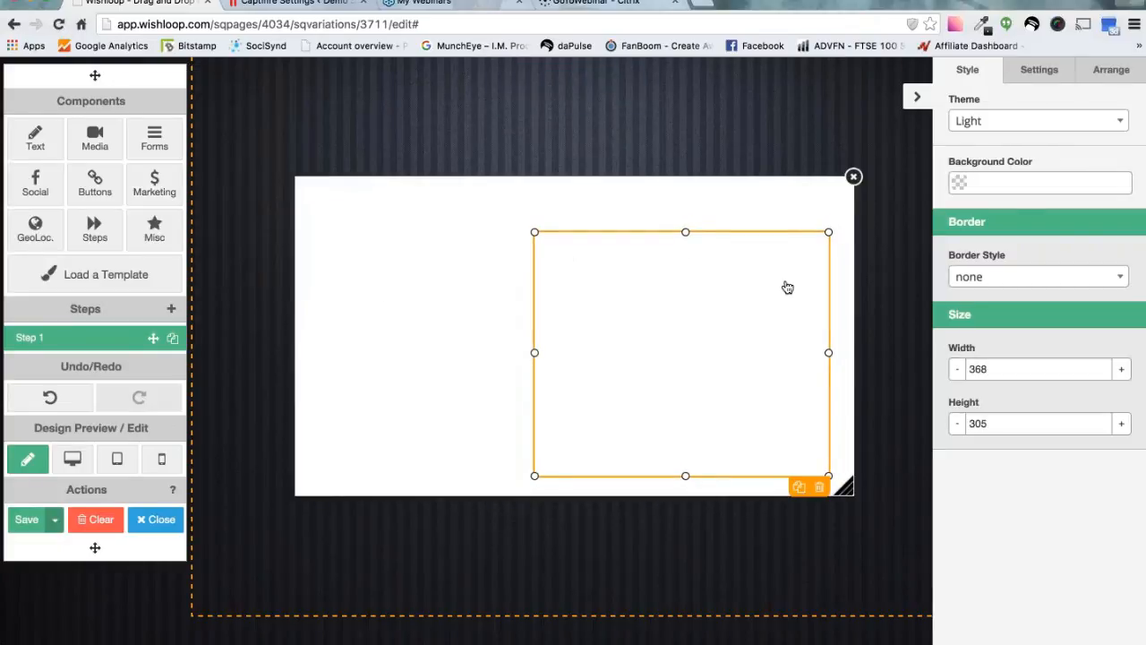
pyautogui.click(1039, 72)
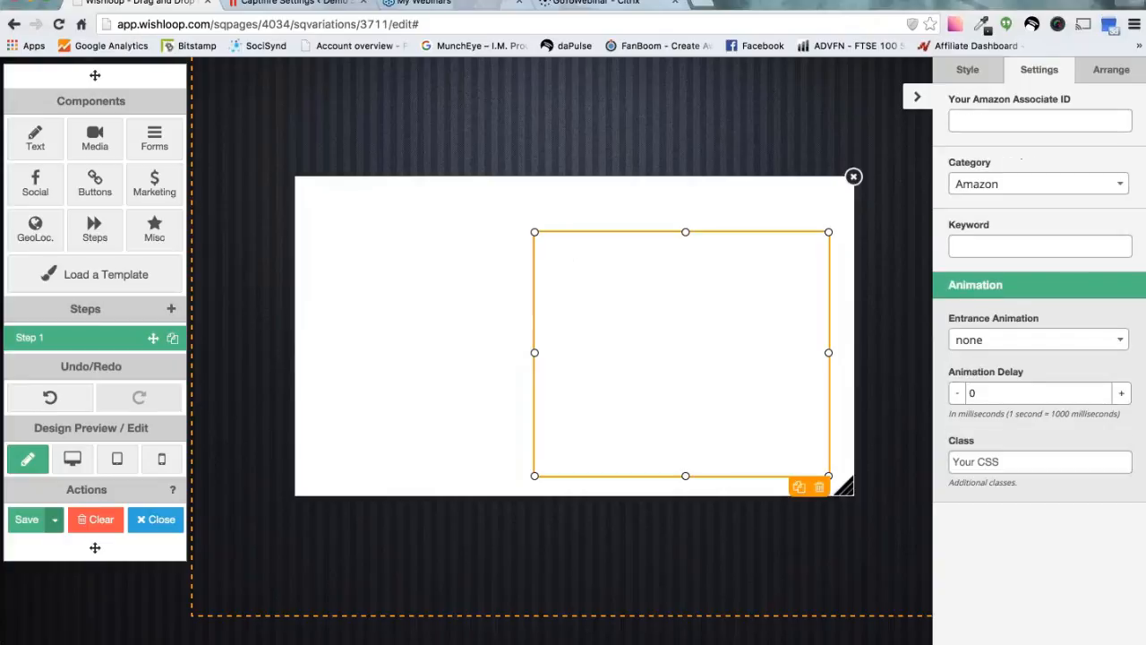
pyautogui.click(1119, 182)
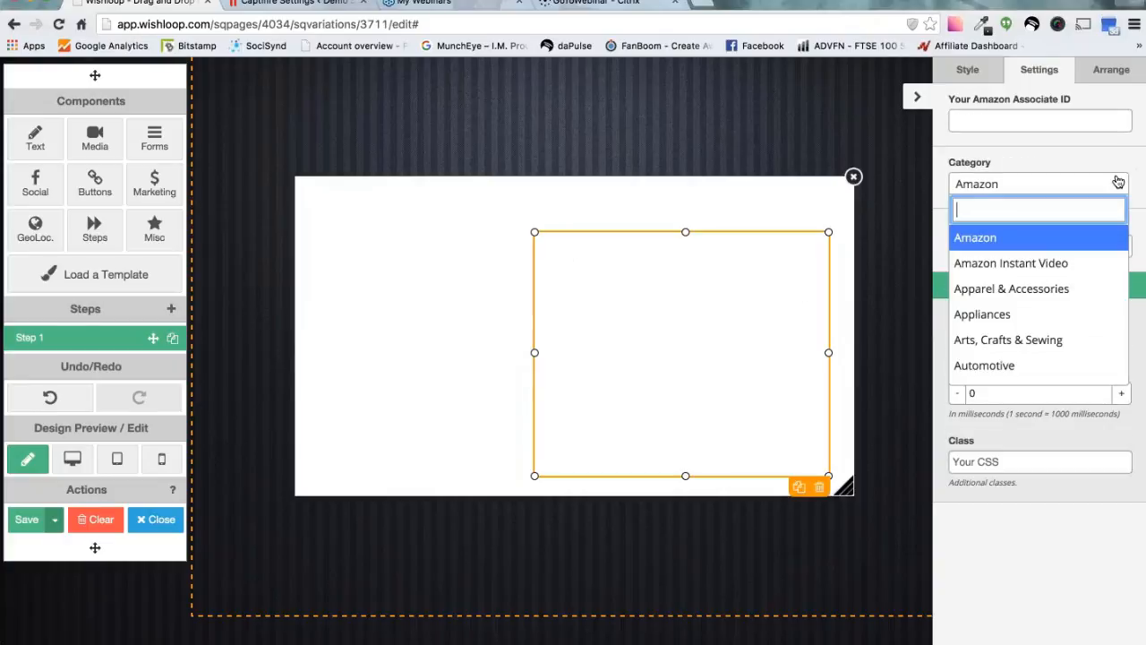
pyautogui.click(985, 366)
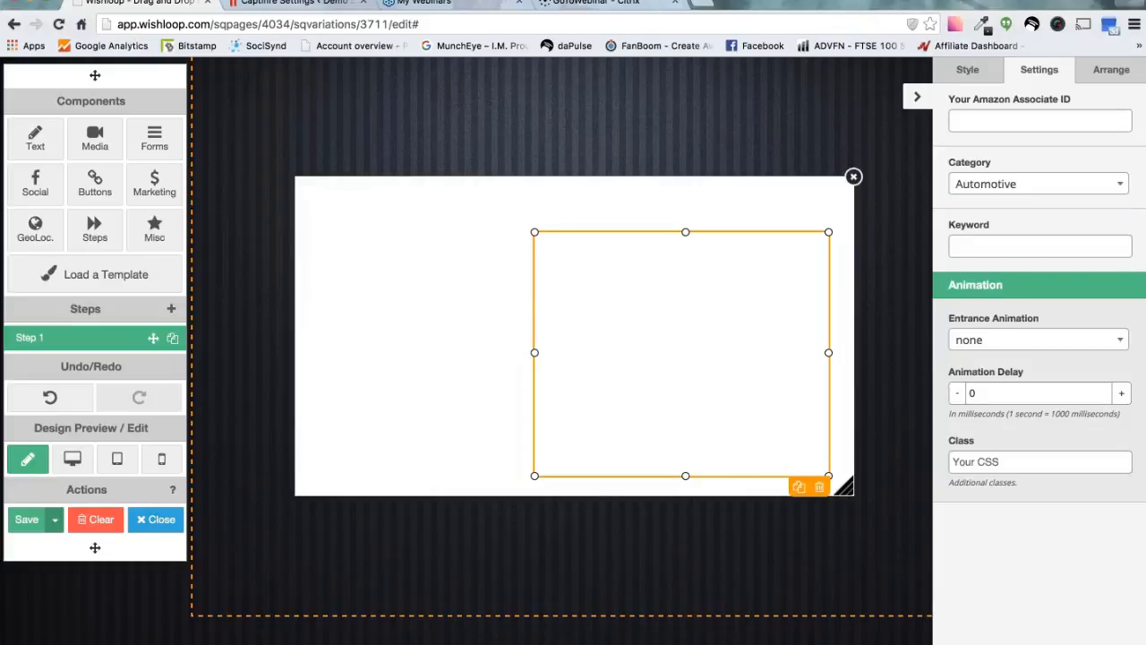
# Try the Amazon Instant Video category, set the Amazon Widget's category back to Amazon and enter GOLF as its keyword
pyautogui.click(1010, 188)
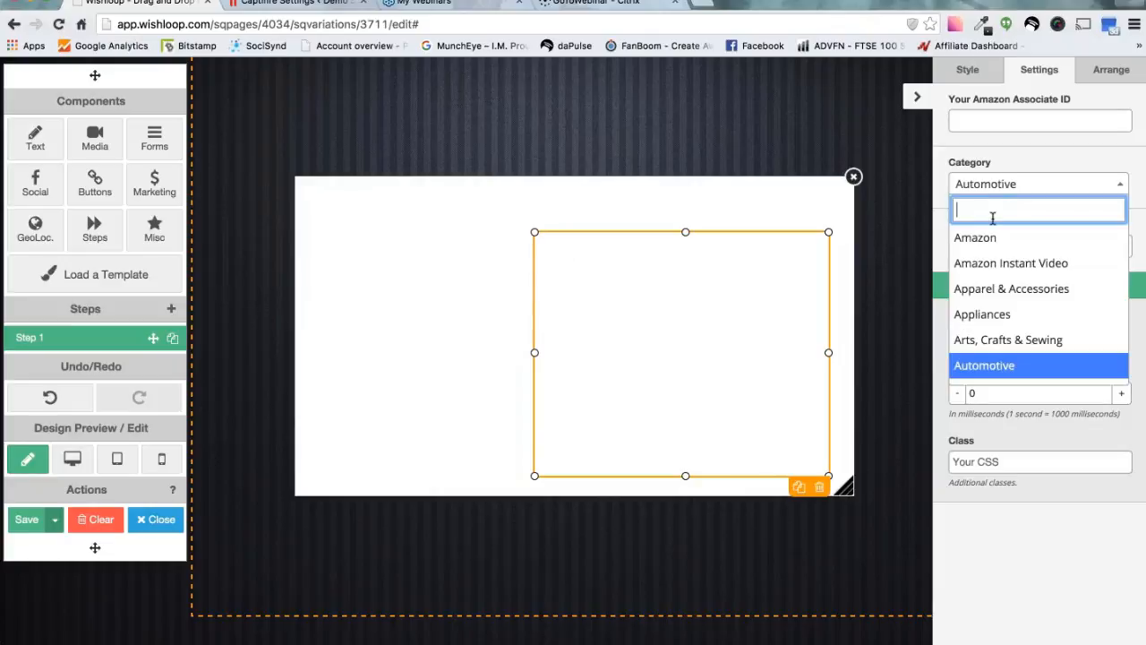
pyautogui.click(991, 262)
pyautogui.click(1014, 247)
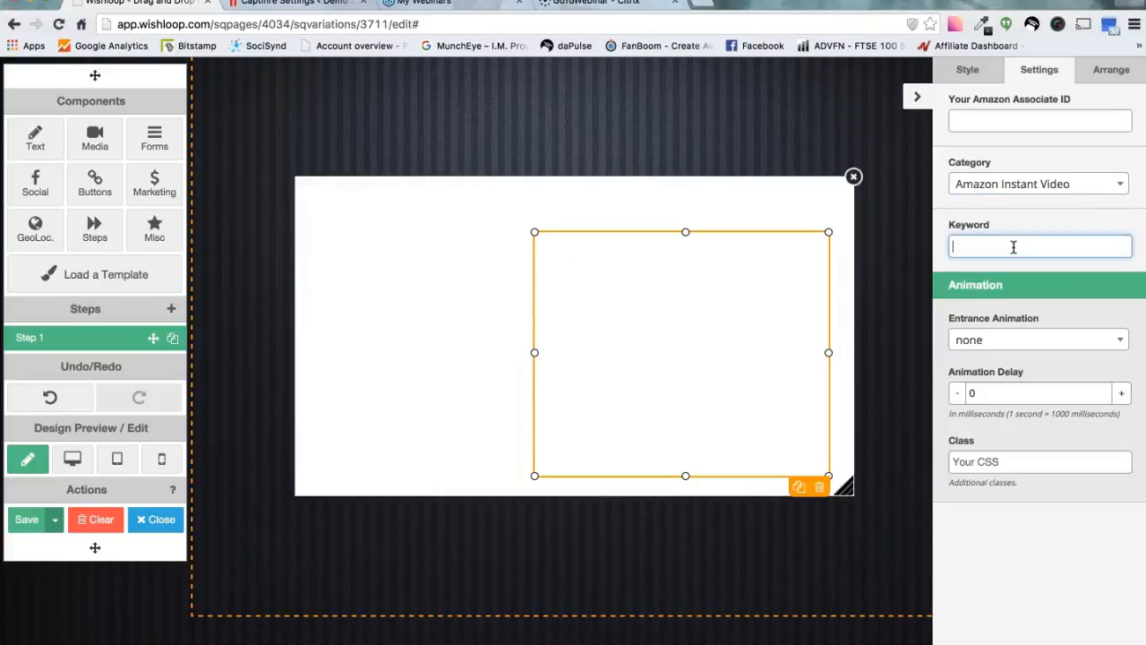
pyautogui.click(1041, 188)
pyautogui.click(988, 239)
pyautogui.click(984, 244)
pyautogui.write('GOLF')
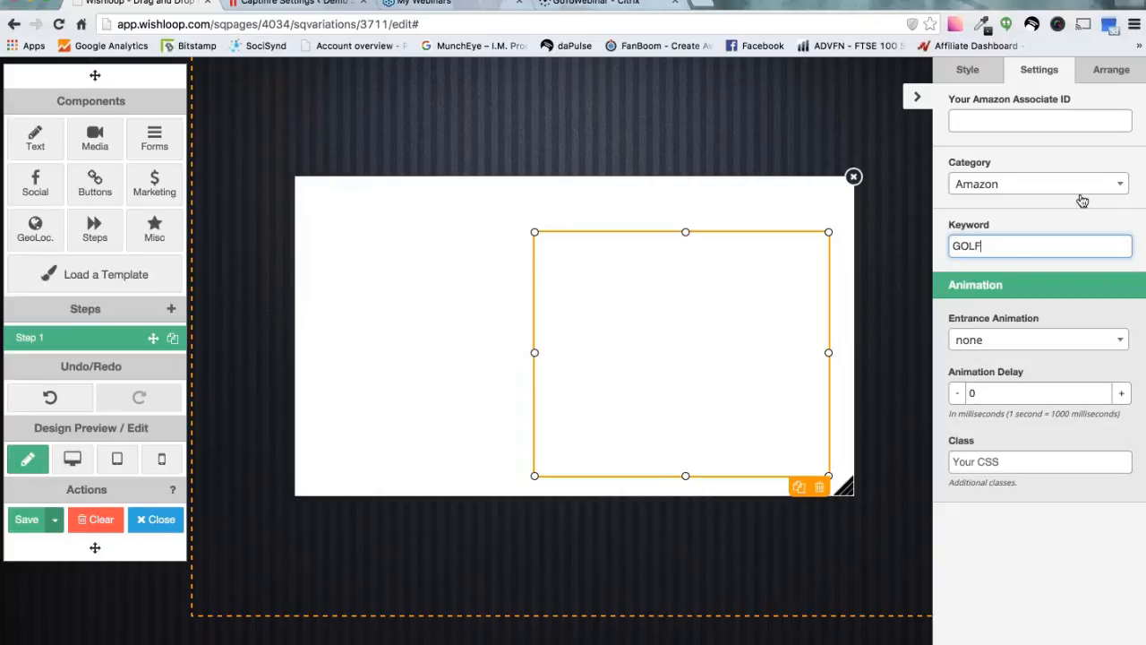
pyautogui.click(991, 227)
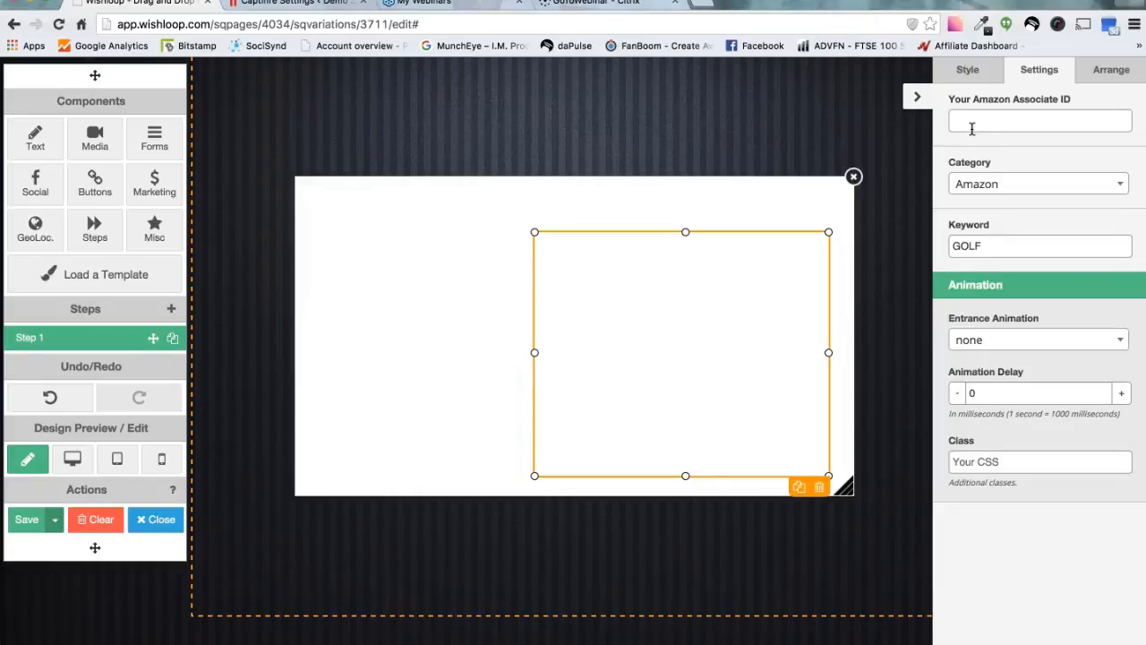
# Delete the Amazon Widget and place a TeeSpring Shirt component across the white container's left edge
pyautogui.moveTo(750, 343); pyautogui.dragTo(674, 340)
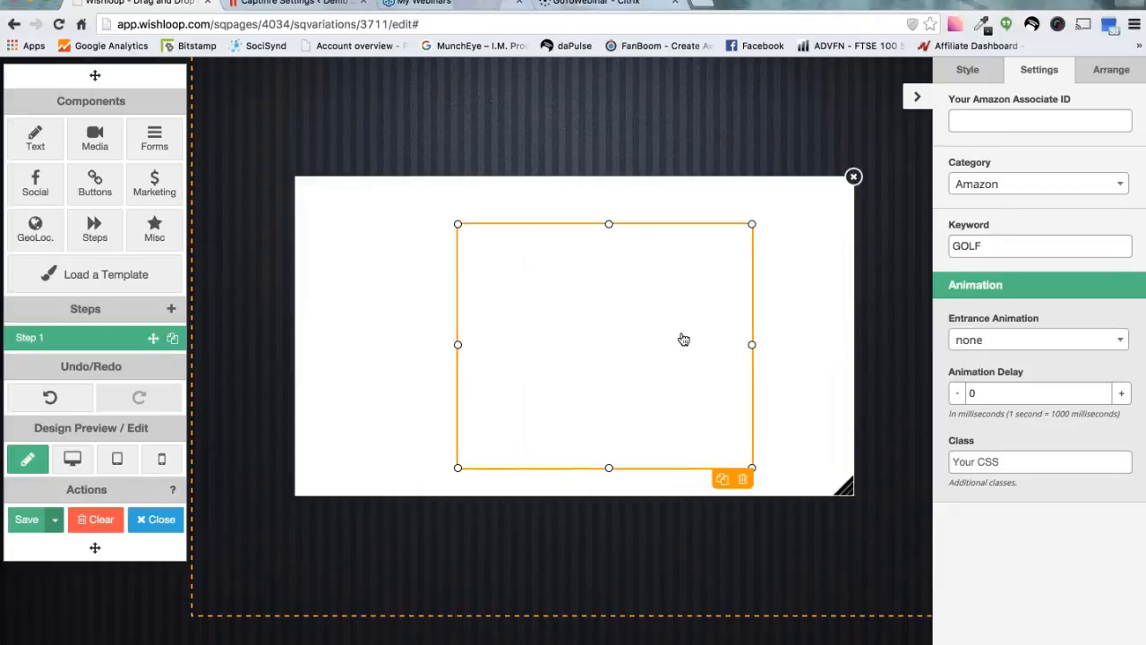
pyautogui.click(744, 480)
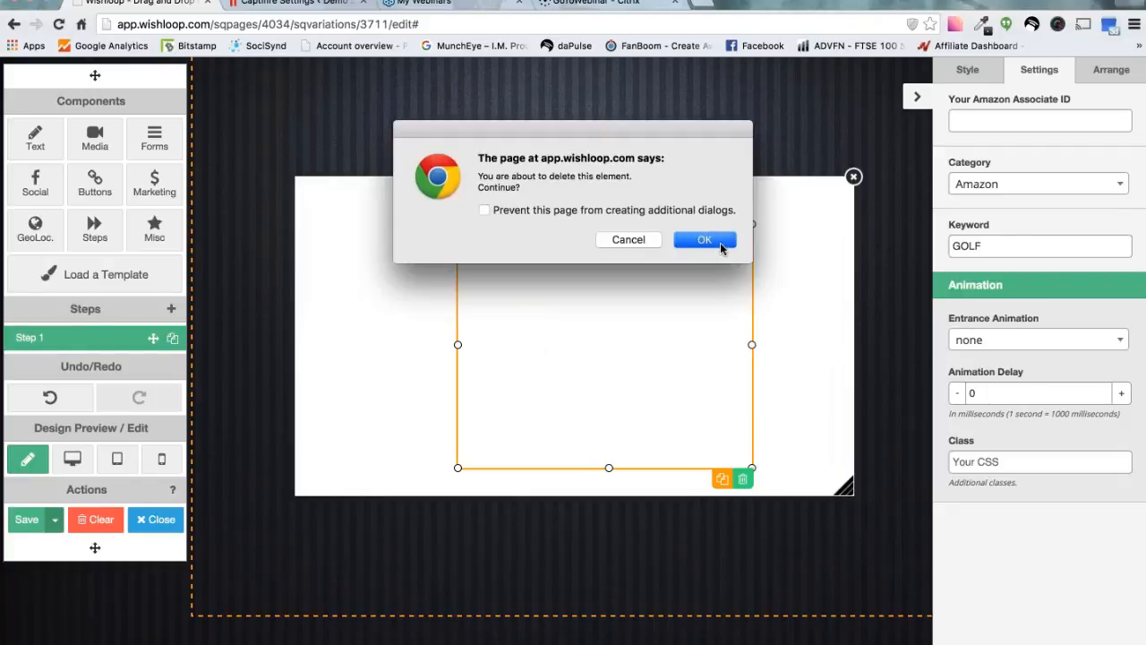
pyautogui.click(704, 240)
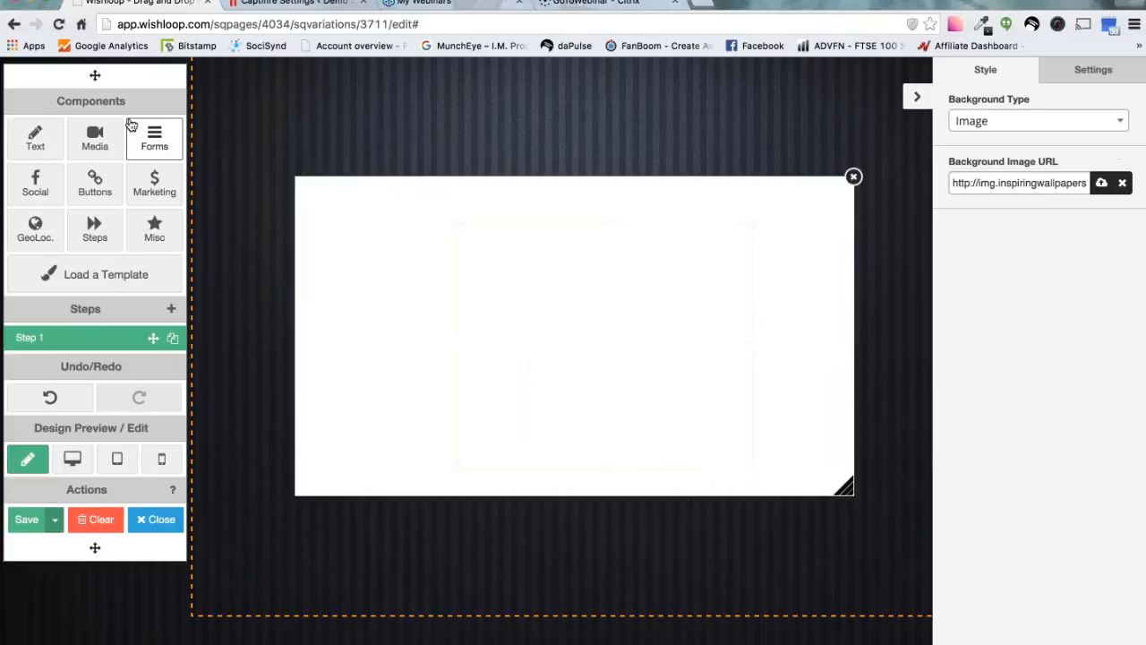
pyautogui.click(150, 191)
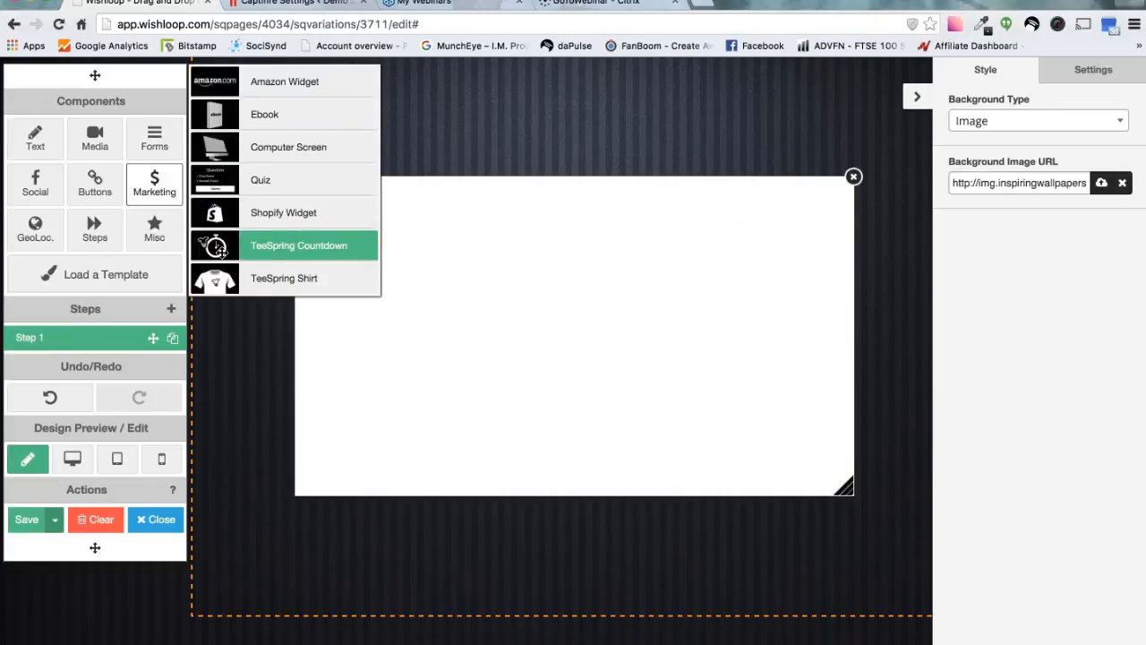
pyautogui.moveTo(207, 279); pyautogui.dragTo(233, 270)
# Browse the template gallery and load the Shirt Selector template
pyautogui.click(126, 274)
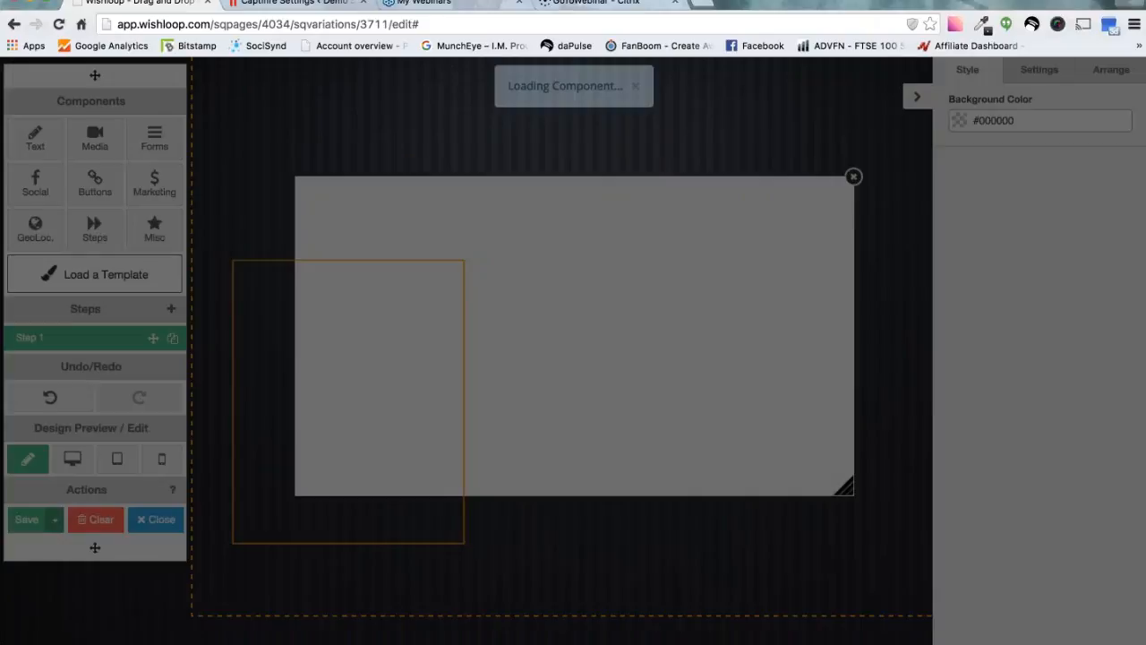
pyautogui.scroll(-5, 562, 448)
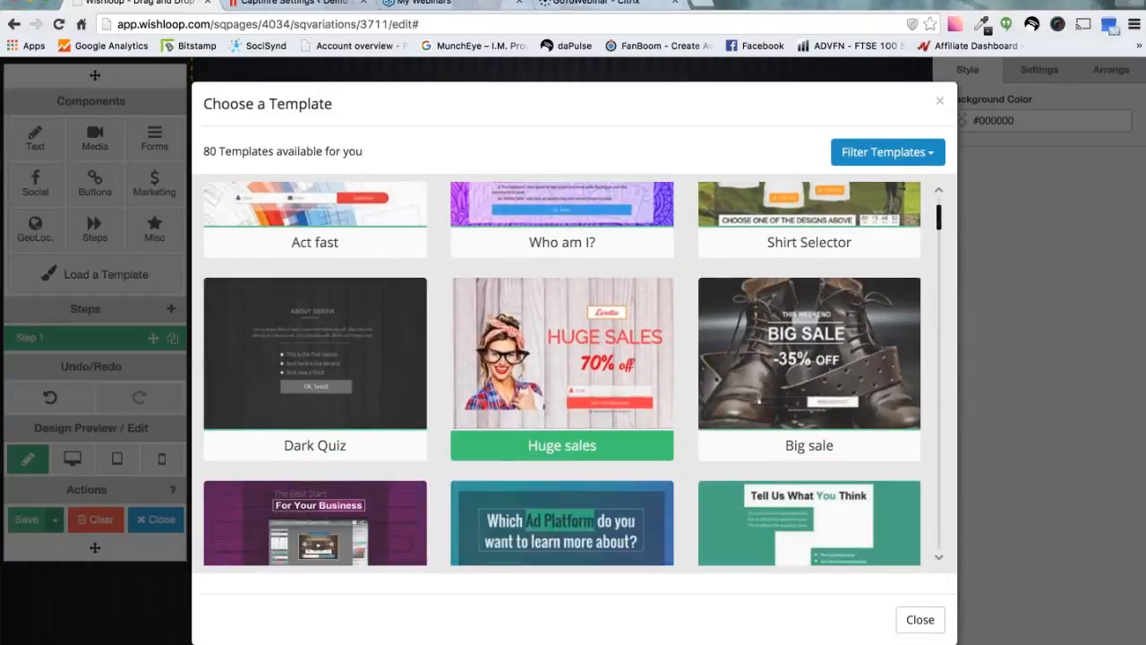
pyautogui.scroll(-15, 562, 373)
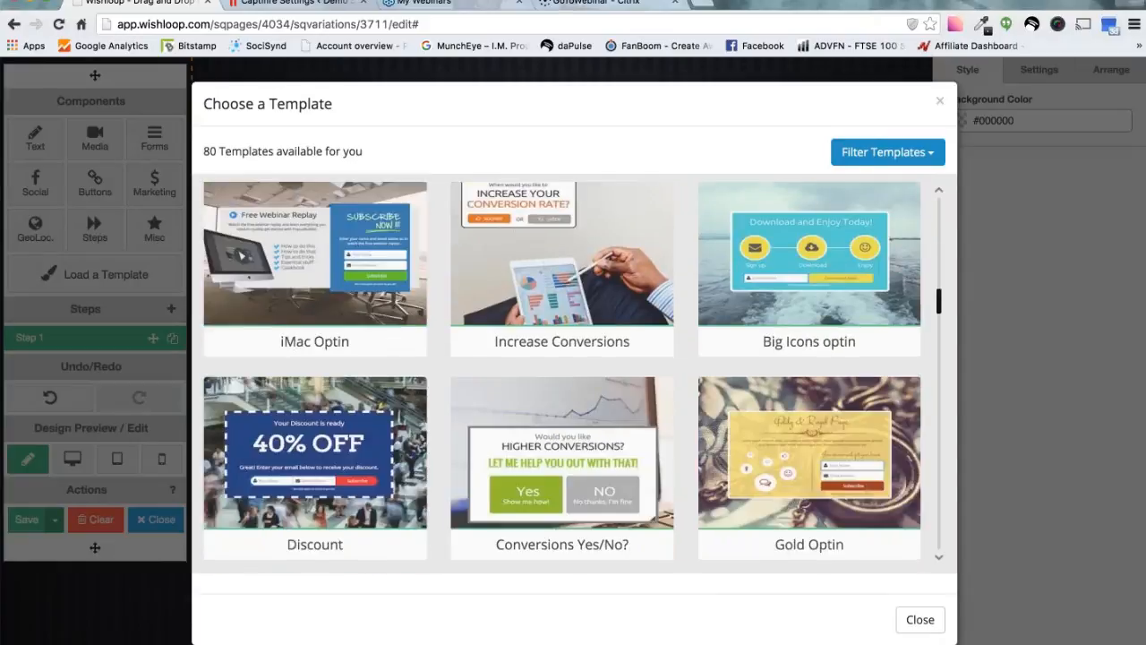
pyautogui.scroll(-4, 808, 268)
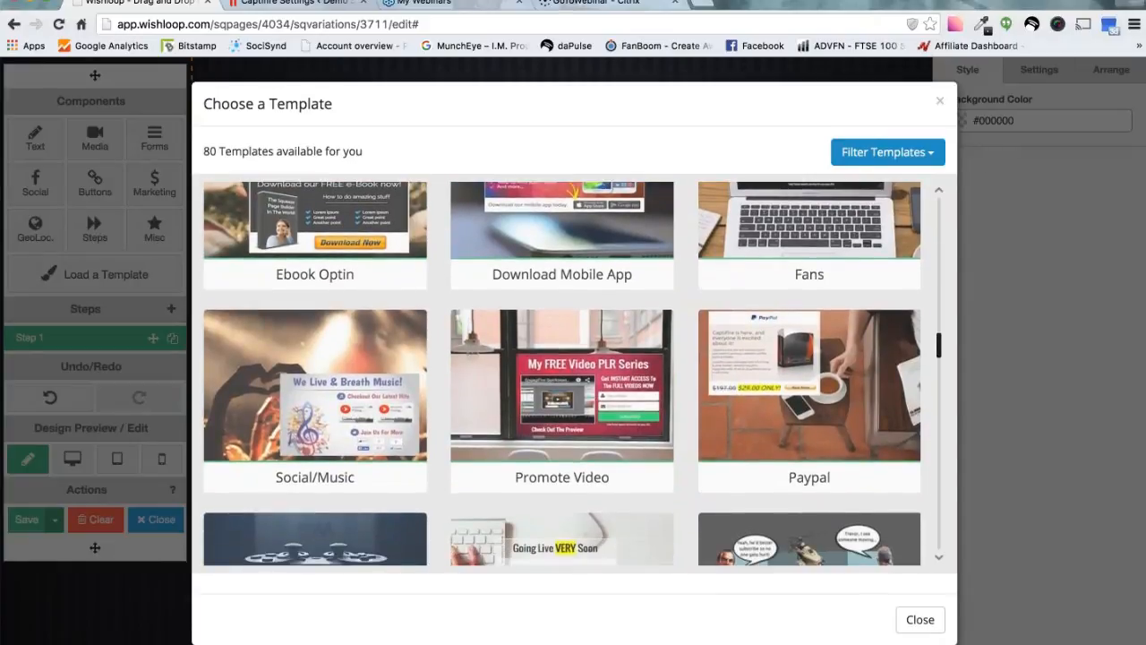
pyautogui.scroll(-3, 562, 373)
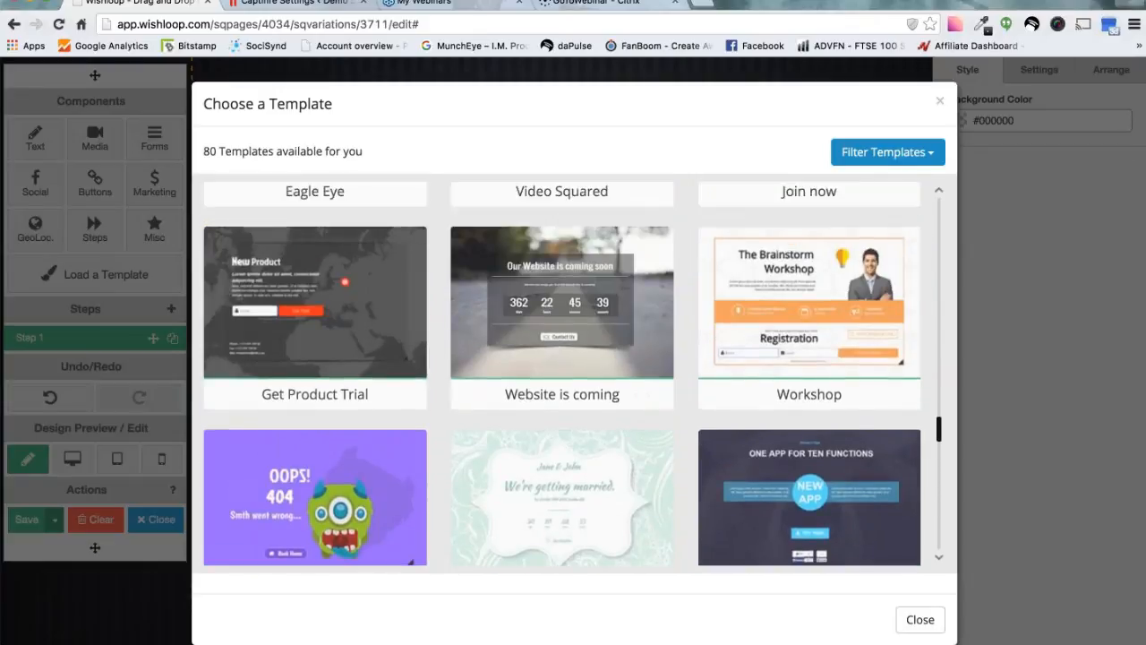
pyautogui.scroll(15, 563, 374)
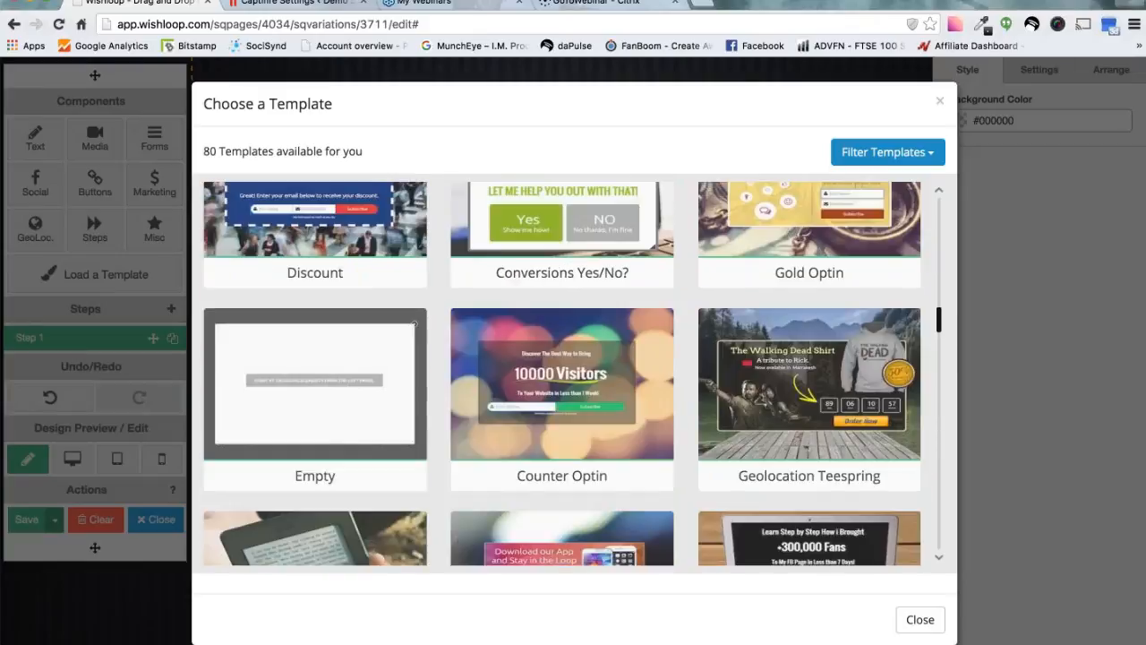
pyautogui.scroll(15, 563, 374)
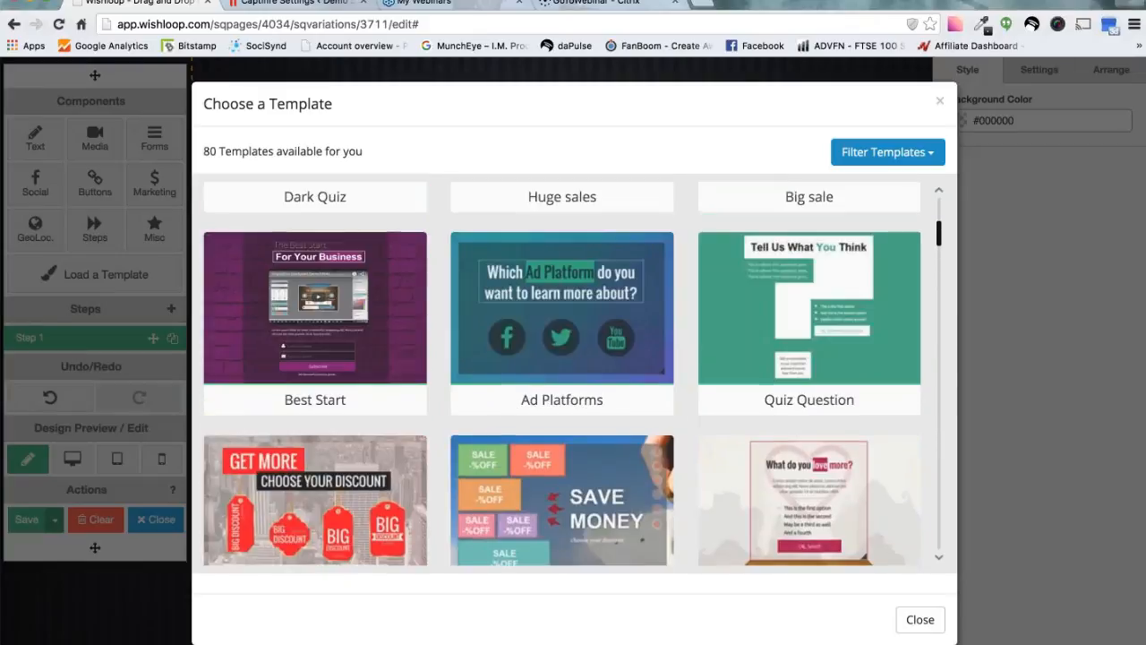
pyautogui.scroll(10, 563, 374)
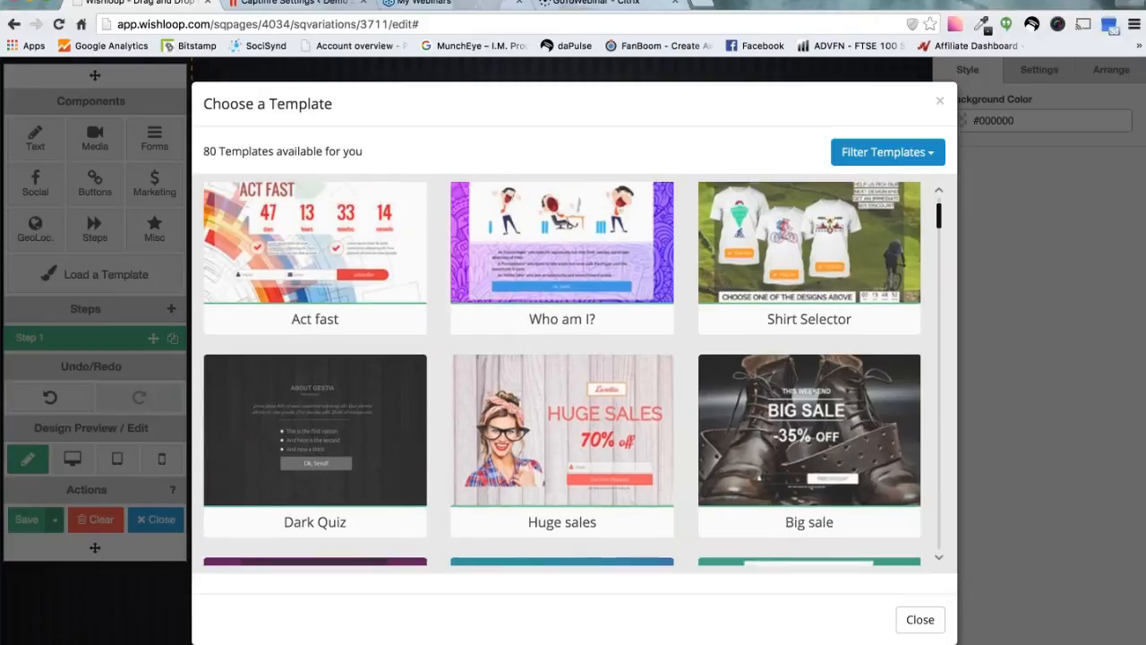
pyautogui.scroll(2, 562, 374)
pyautogui.click(797, 285)
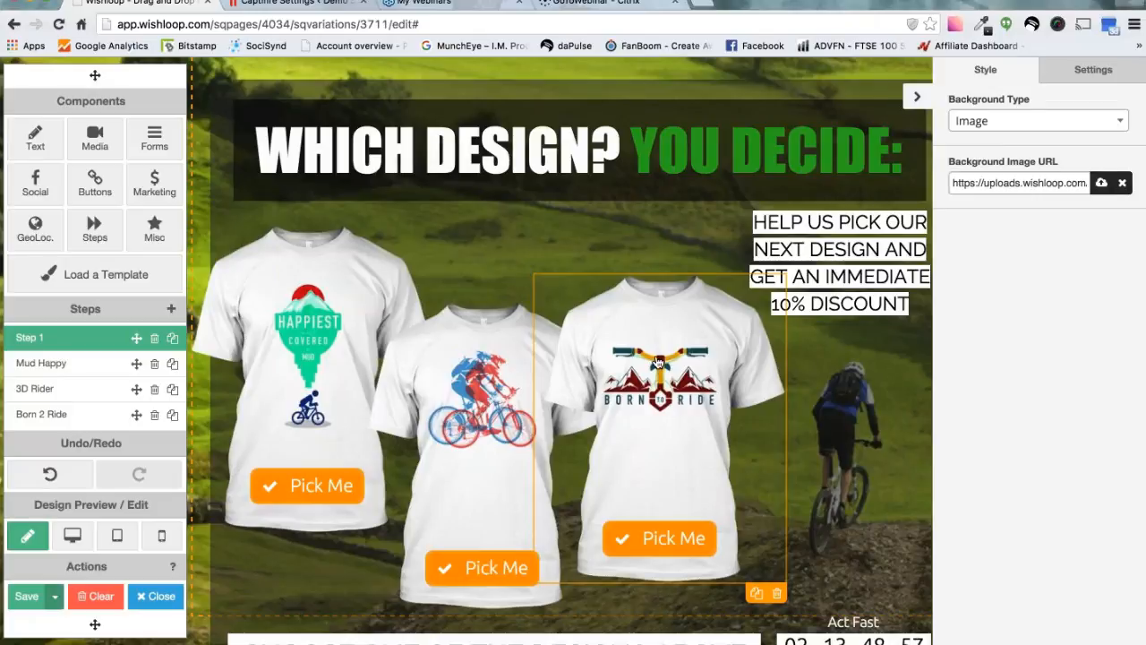
# Examine the TeeSpring URL setting of the Born to Ride shirt and select the middle cyclist shirt
pyautogui.click(659, 361)
pyautogui.click(1039, 69)
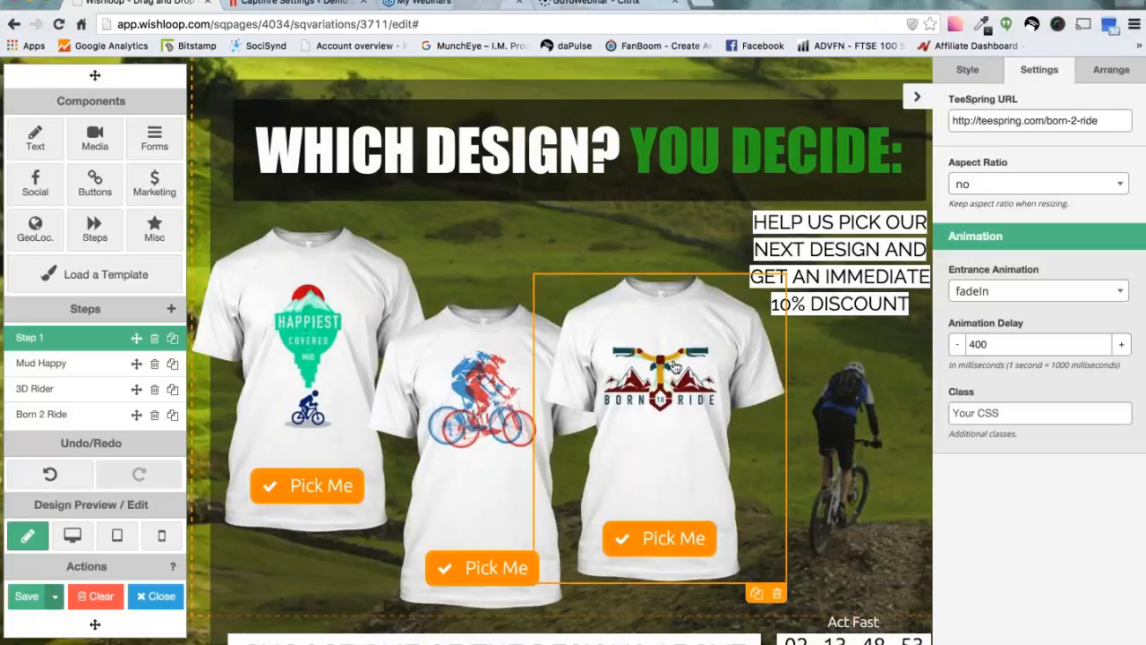
pyautogui.moveTo(1098, 120); pyautogui.dragTo(962, 113)
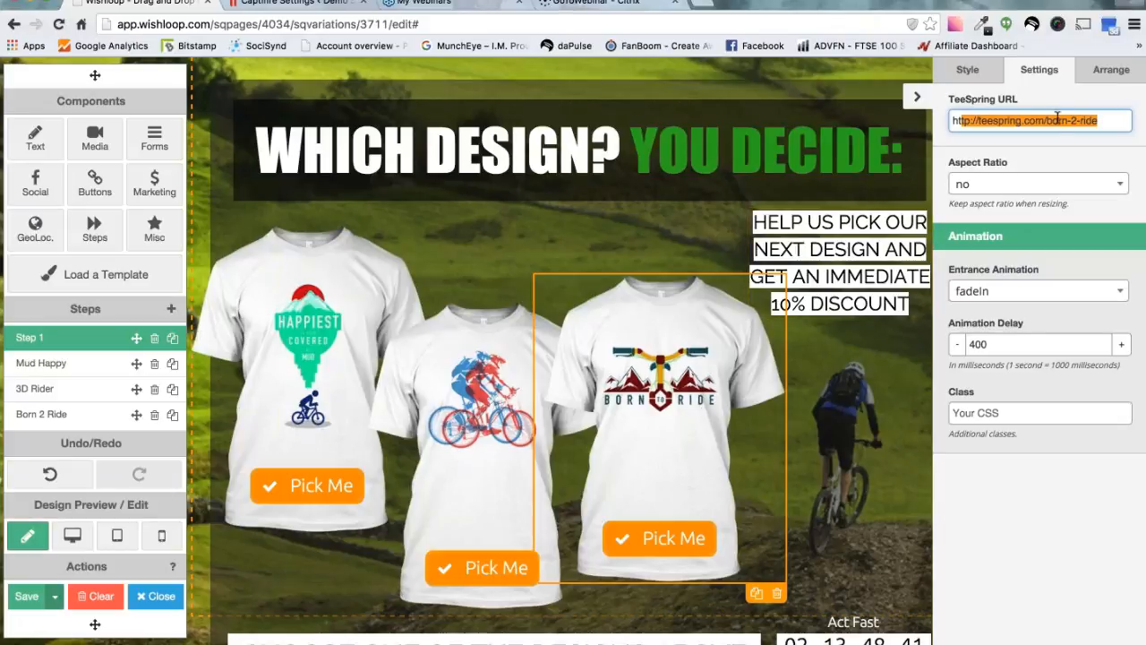
pyautogui.click(1018, 146)
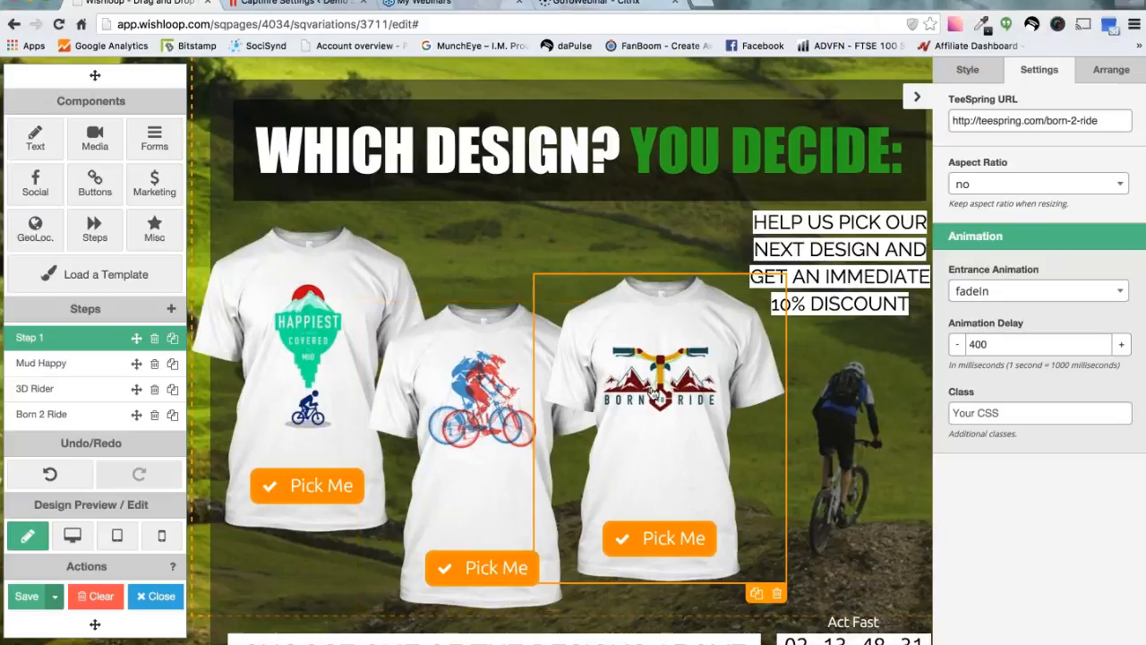
pyautogui.click(478, 379)
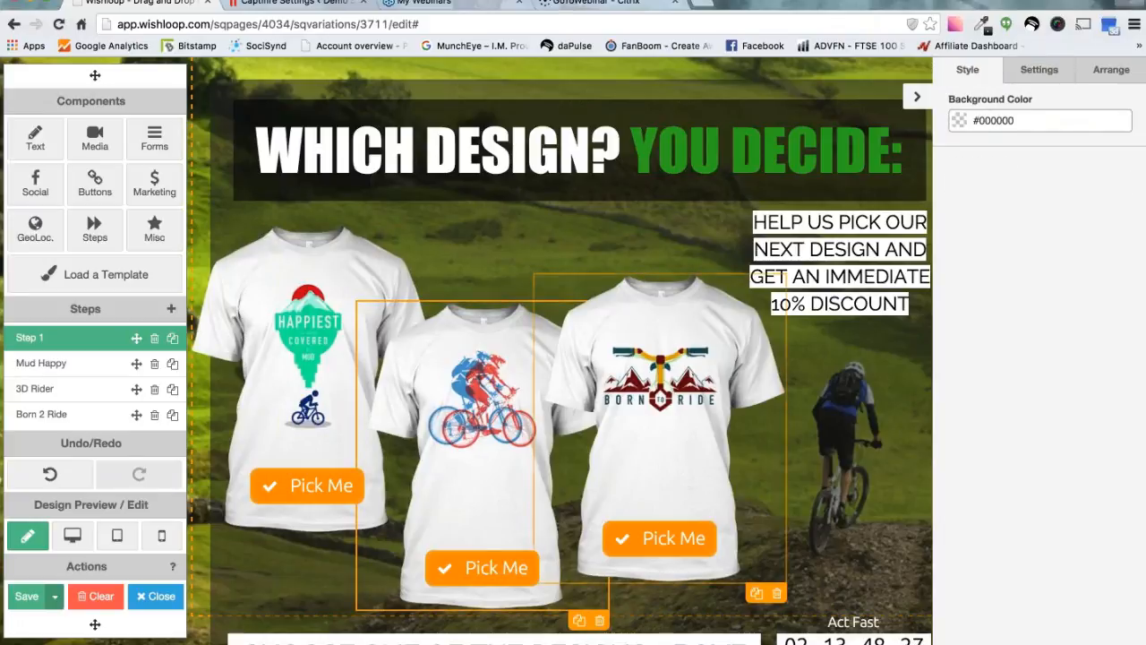
# Examine the TeeSpring URL settings of the 3D cyclist shirt and the Happiest Covered in Mud shirt
pyautogui.click(1041, 70)
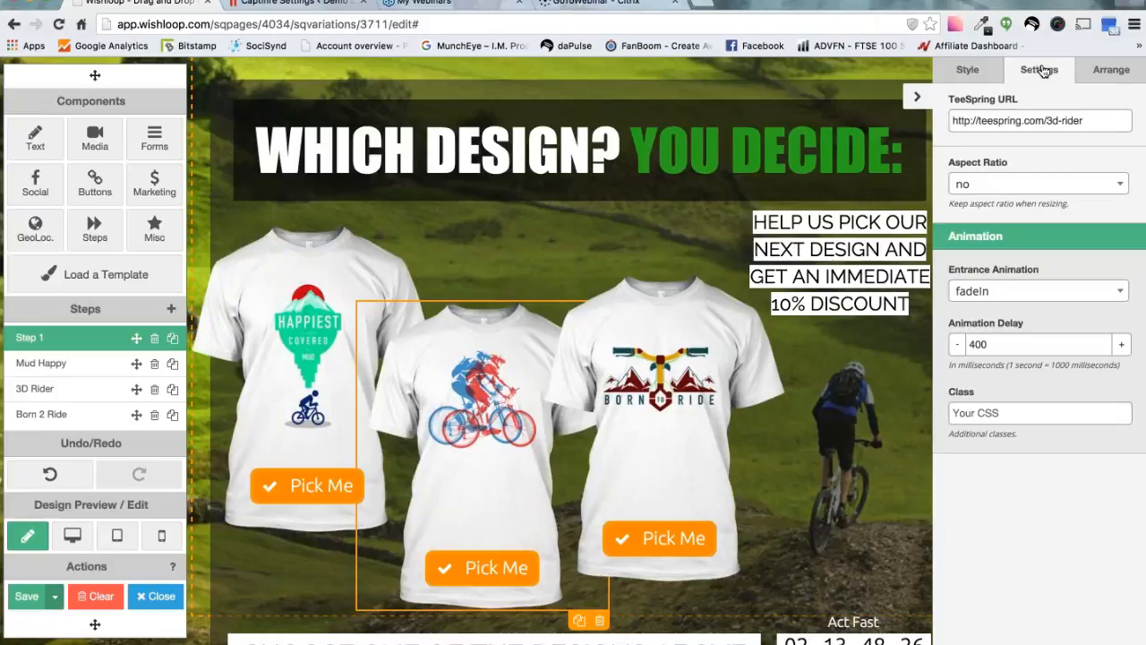
pyautogui.click(1081, 123)
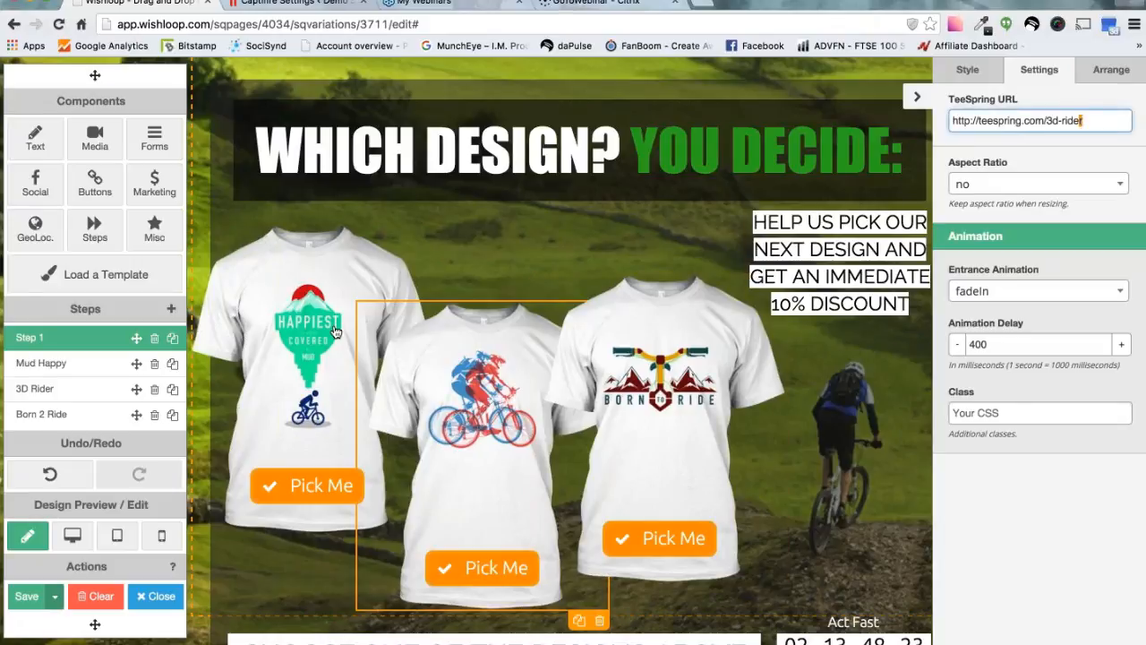
pyautogui.click(303, 313)
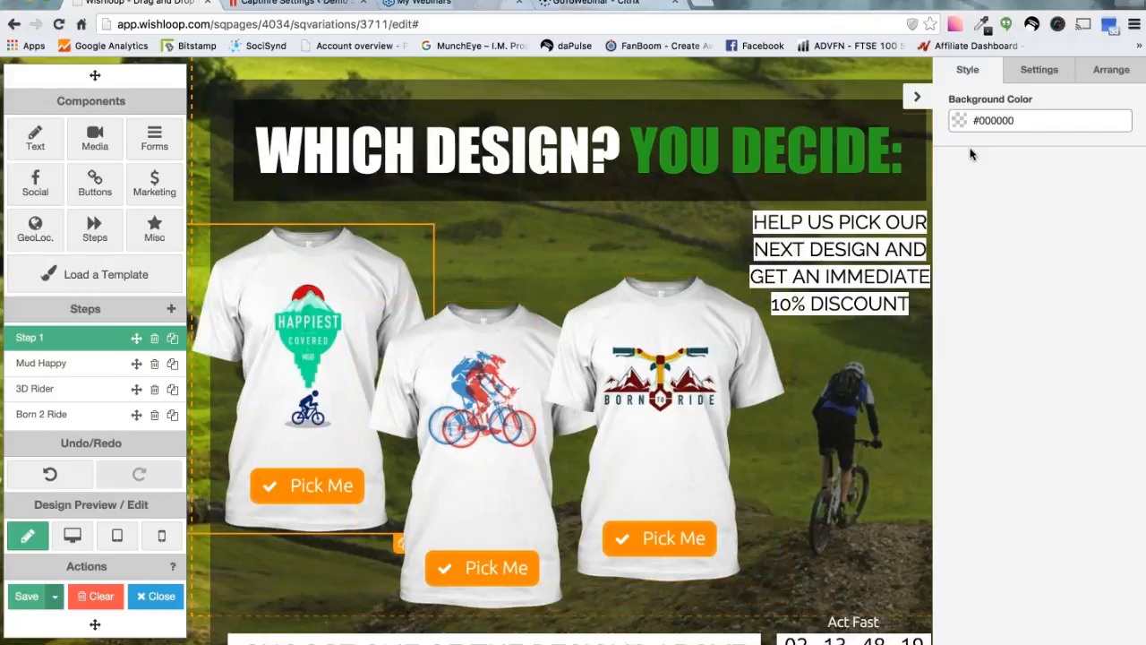
pyautogui.click(1041, 77)
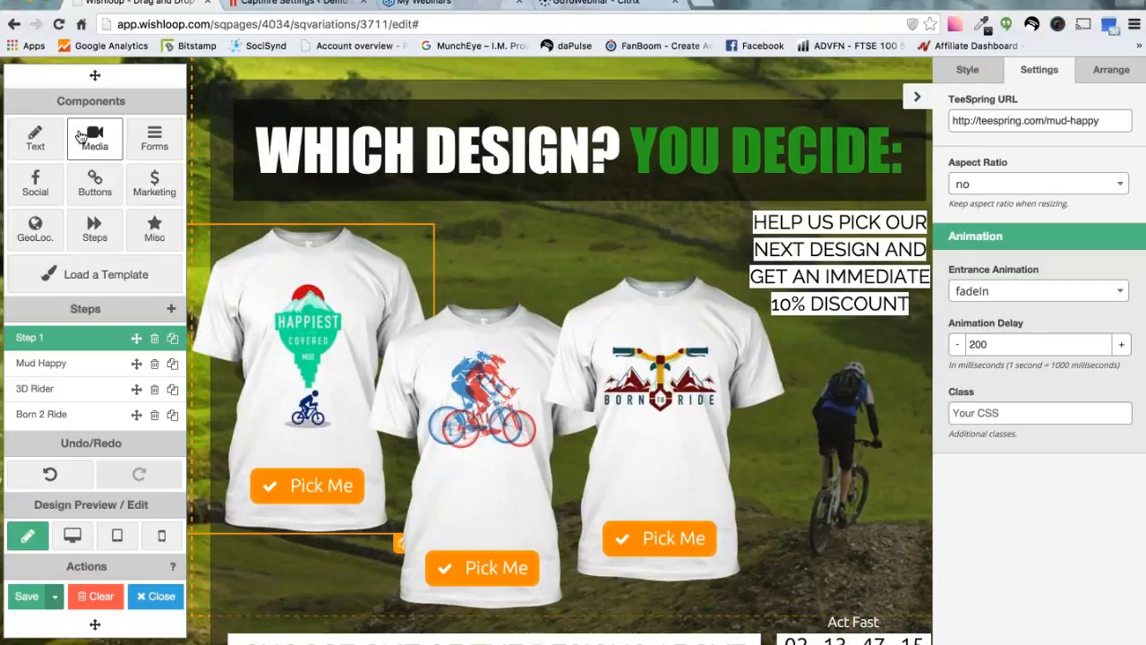
pyautogui.moveTo(283, 470)
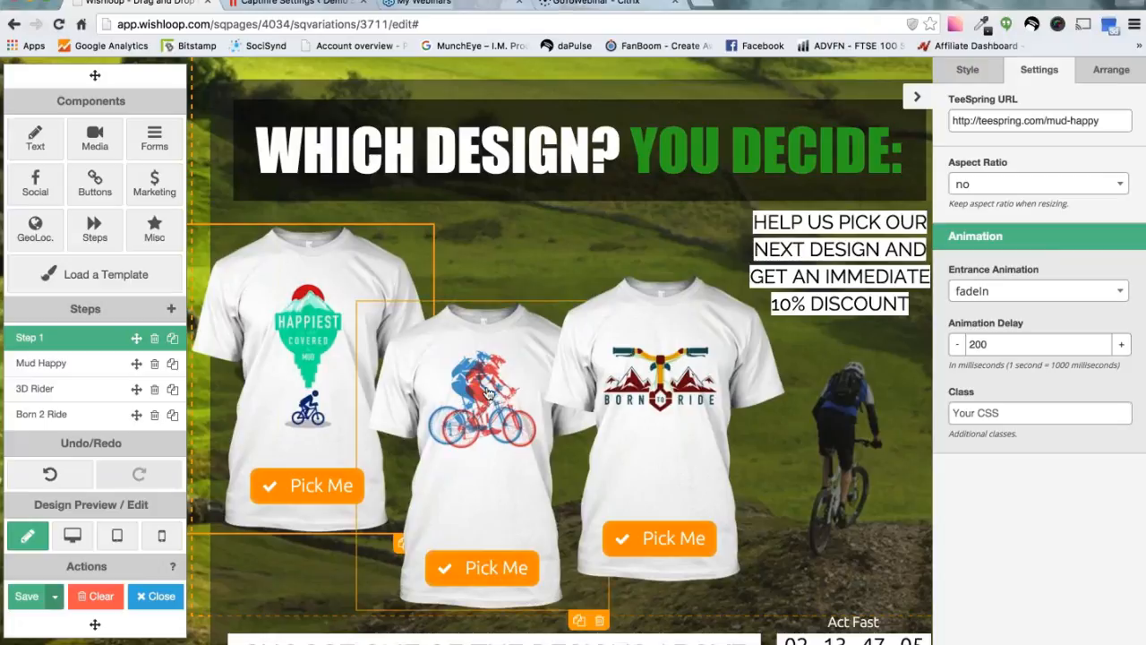
pyautogui.click(520, 417)
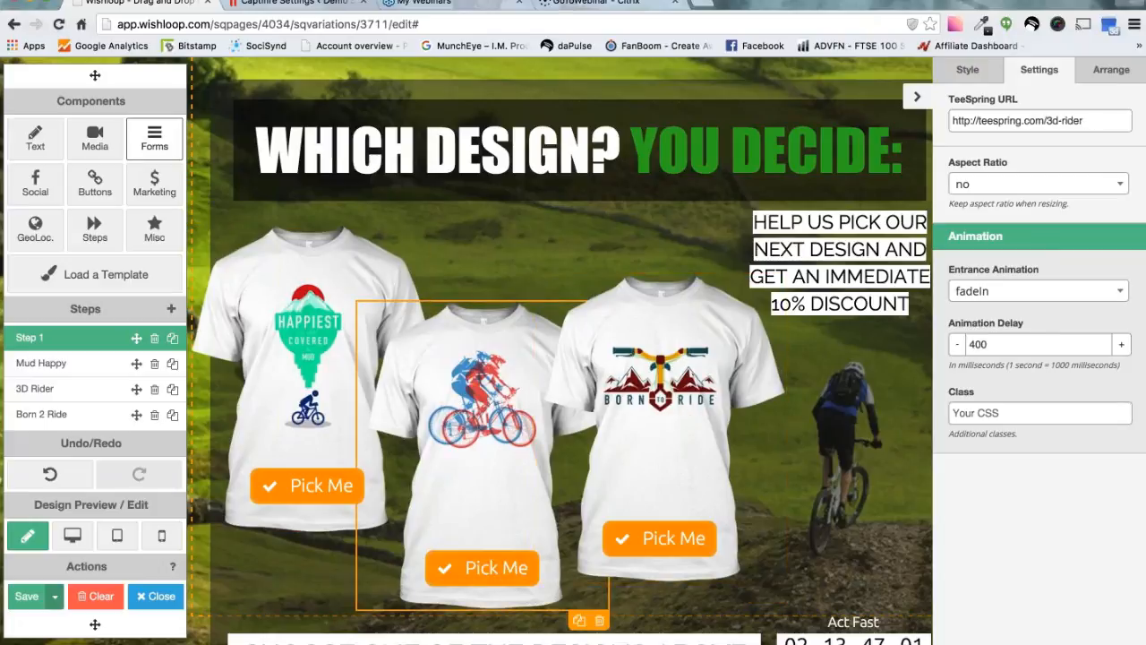
# Try out an image component and its image library over the shirts, and delete the component again
pyautogui.click(103, 154)
pyautogui.moveTo(215, 81); pyautogui.dragTo(515, 268)
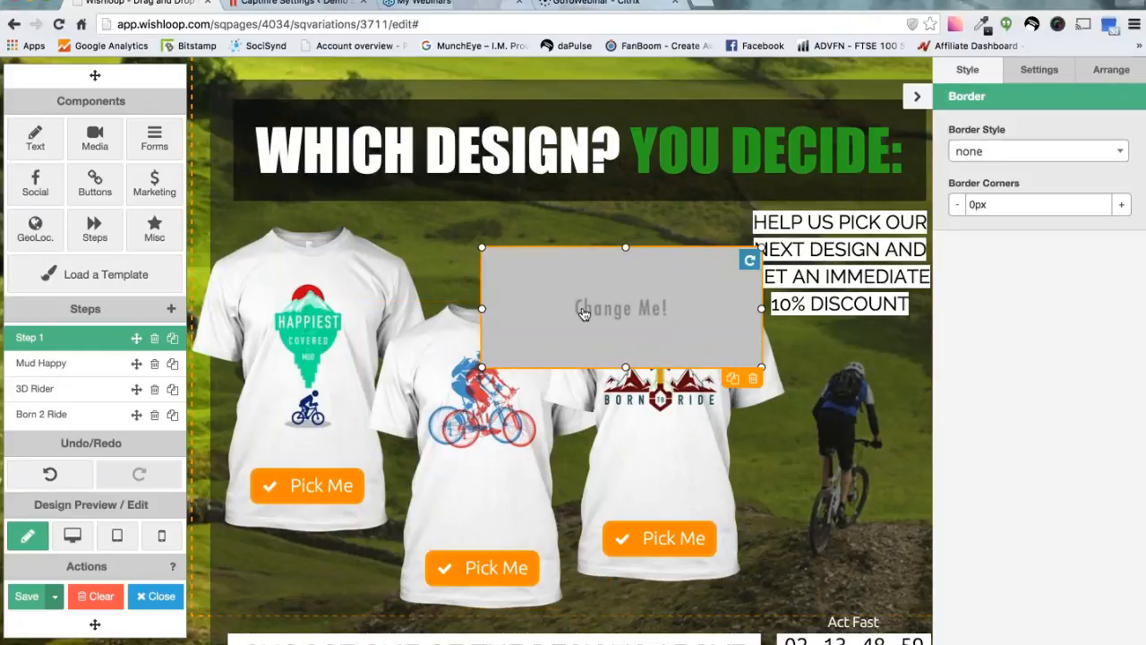
pyautogui.doubleClick(584, 312)
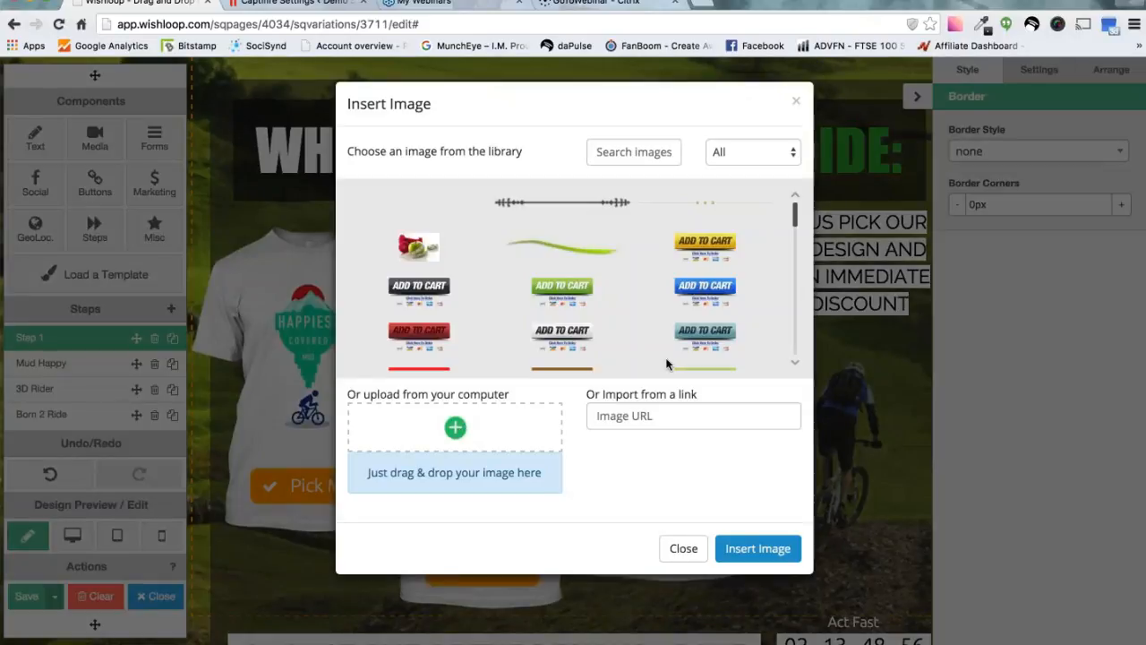
pyautogui.click(798, 105)
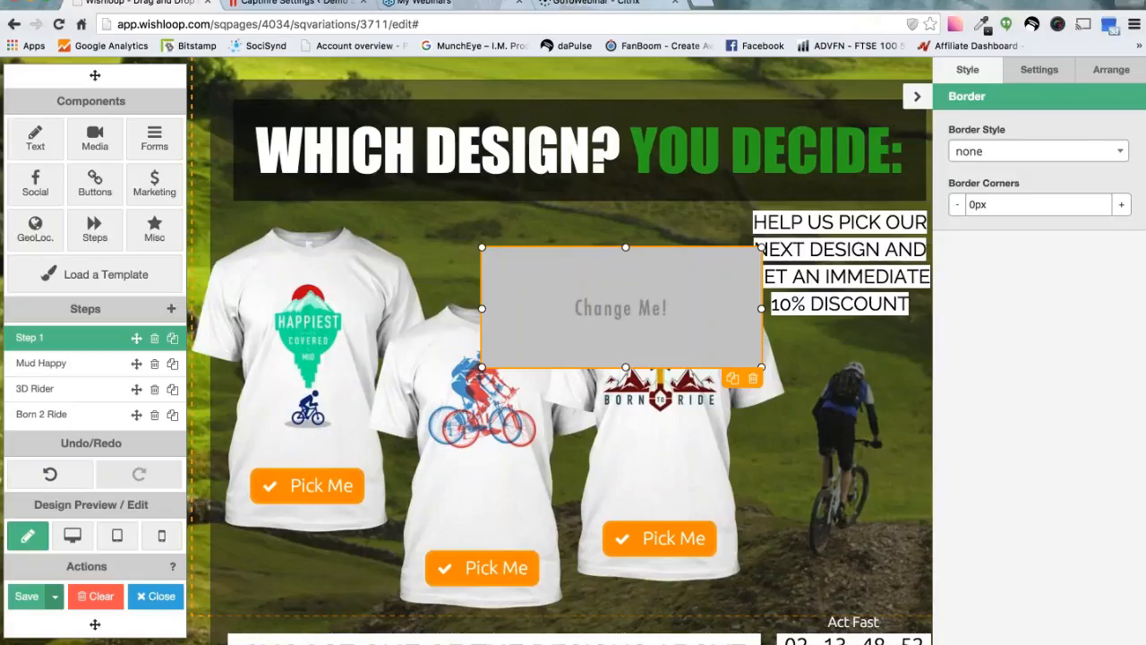
pyautogui.click(755, 378)
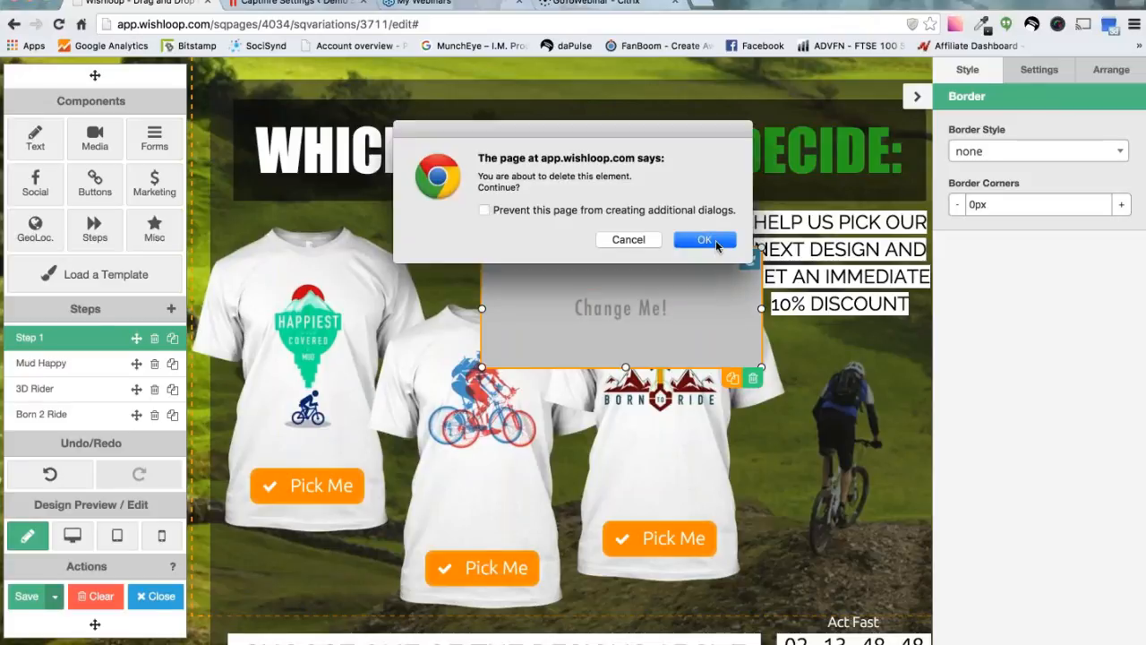
pyautogui.click(706, 240)
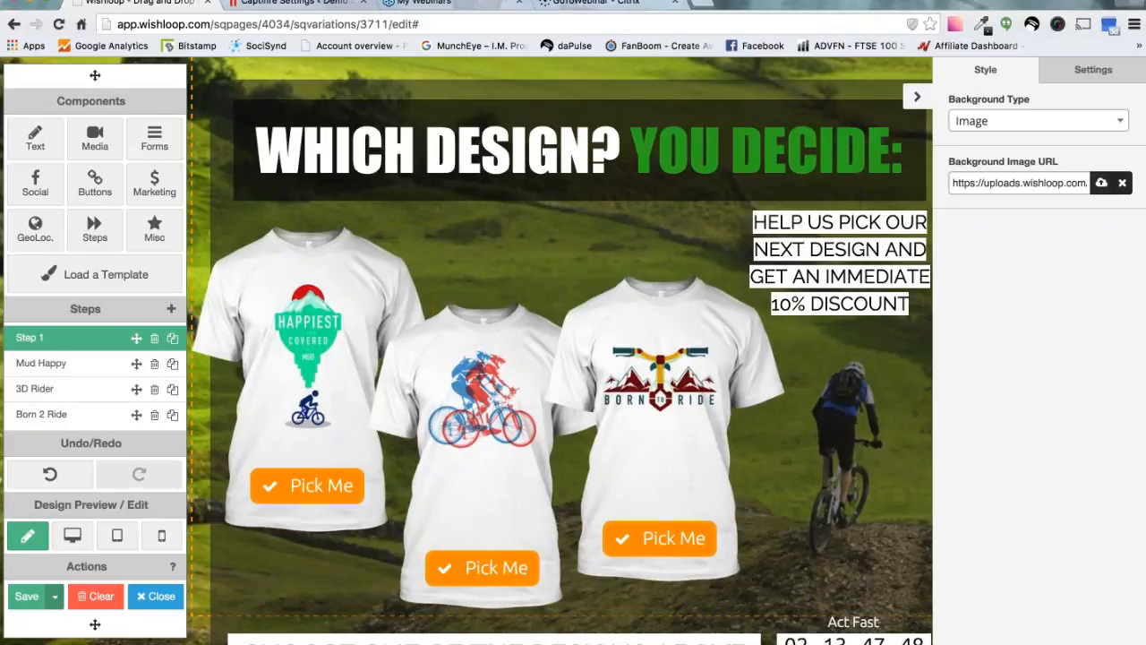
# Compare the thank-you pages in the Mud Happy, 3D Rider and Born 2 Ride steps
pyautogui.click(83, 360)
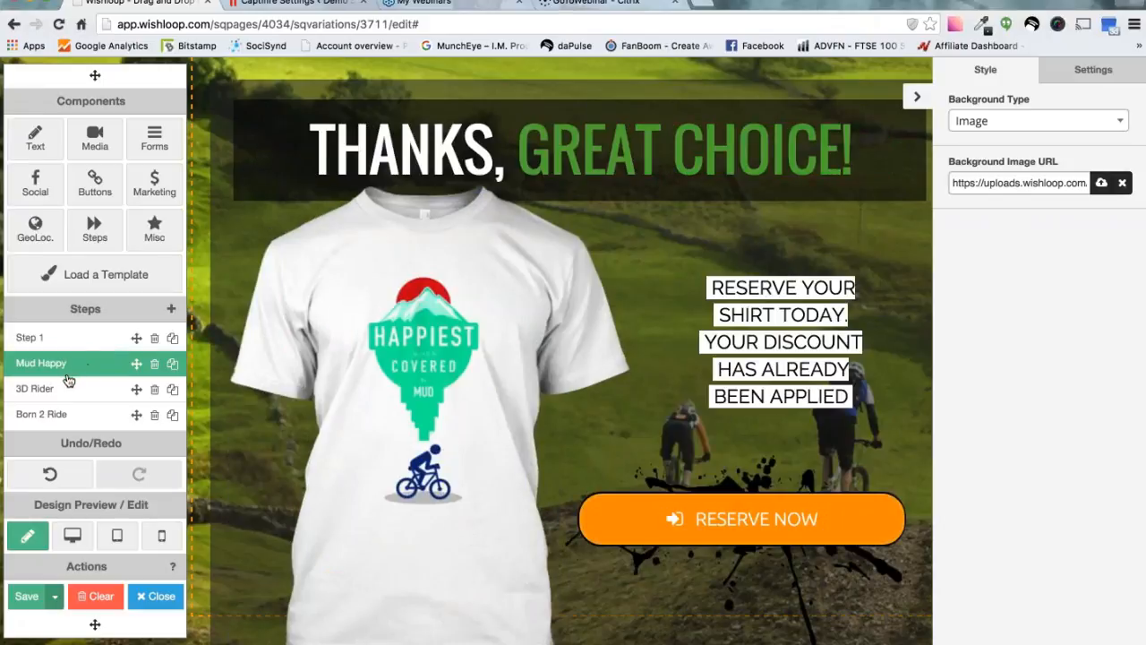
pyautogui.click(67, 386)
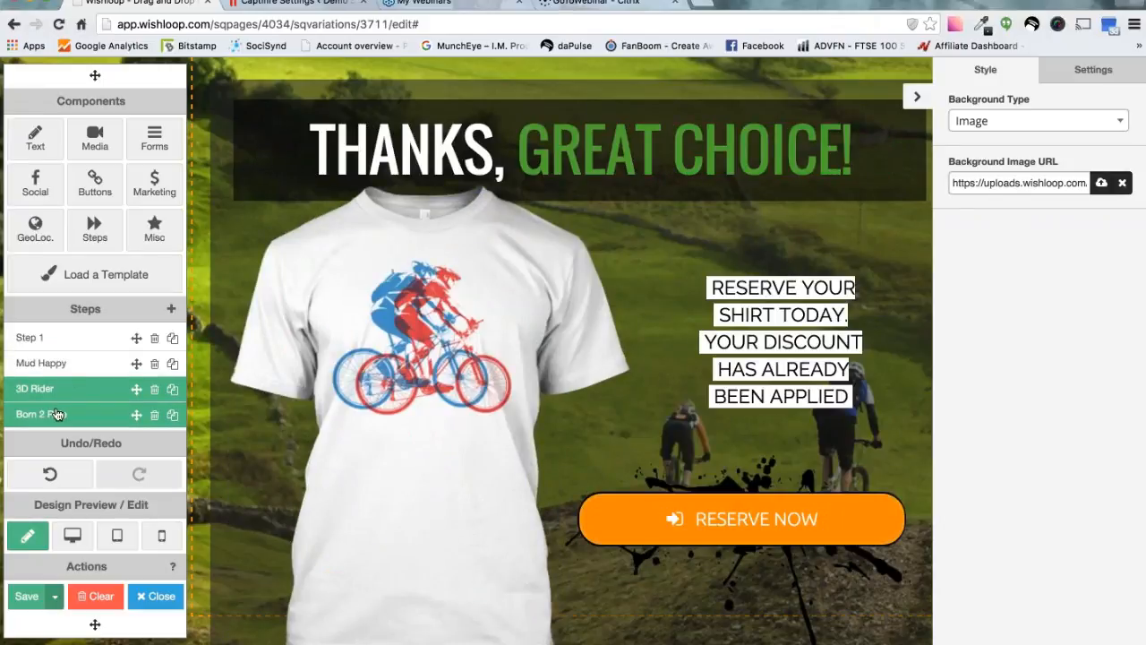
pyautogui.click(59, 412)
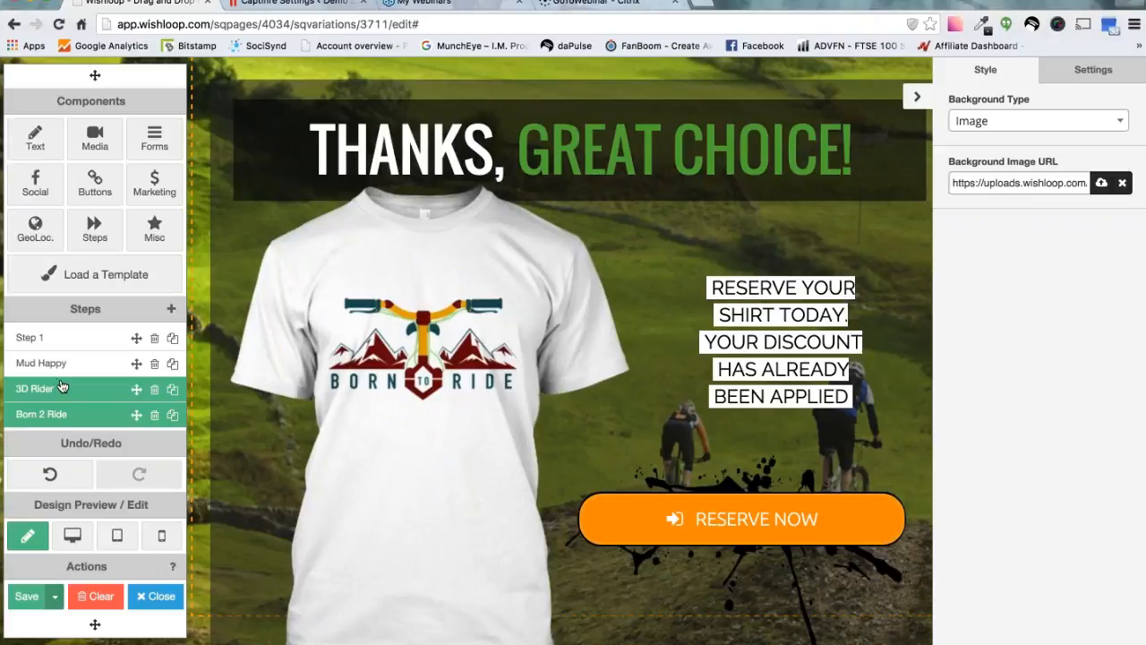
pyautogui.click(61, 363)
pyautogui.click(57, 388)
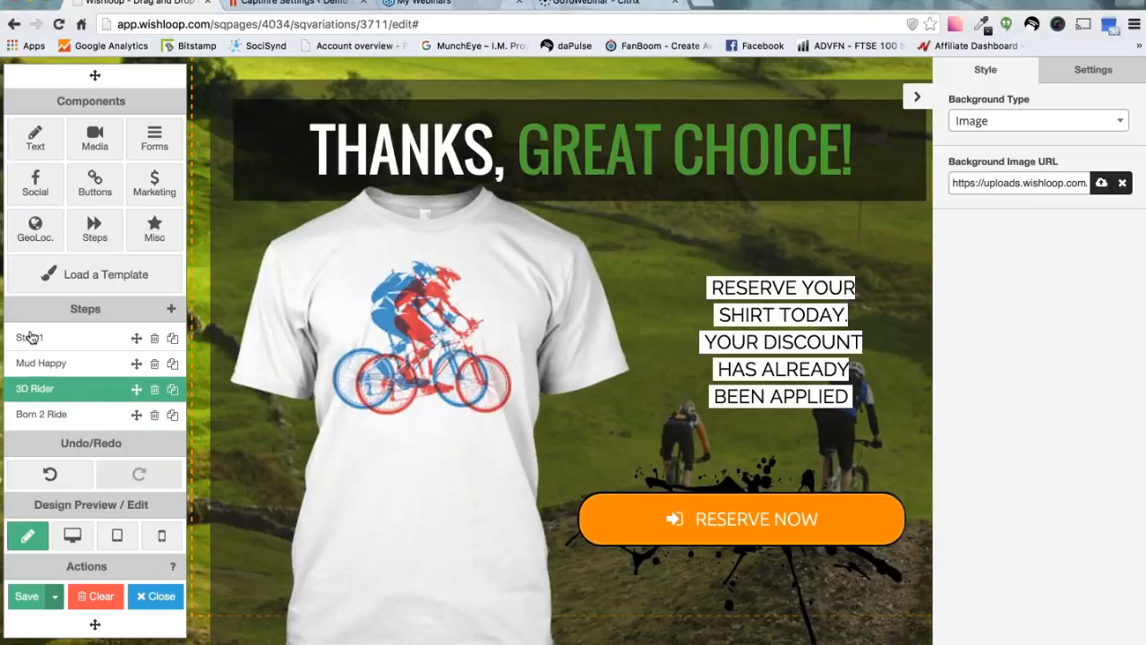
pyautogui.click(29, 336)
pyautogui.click(40, 362)
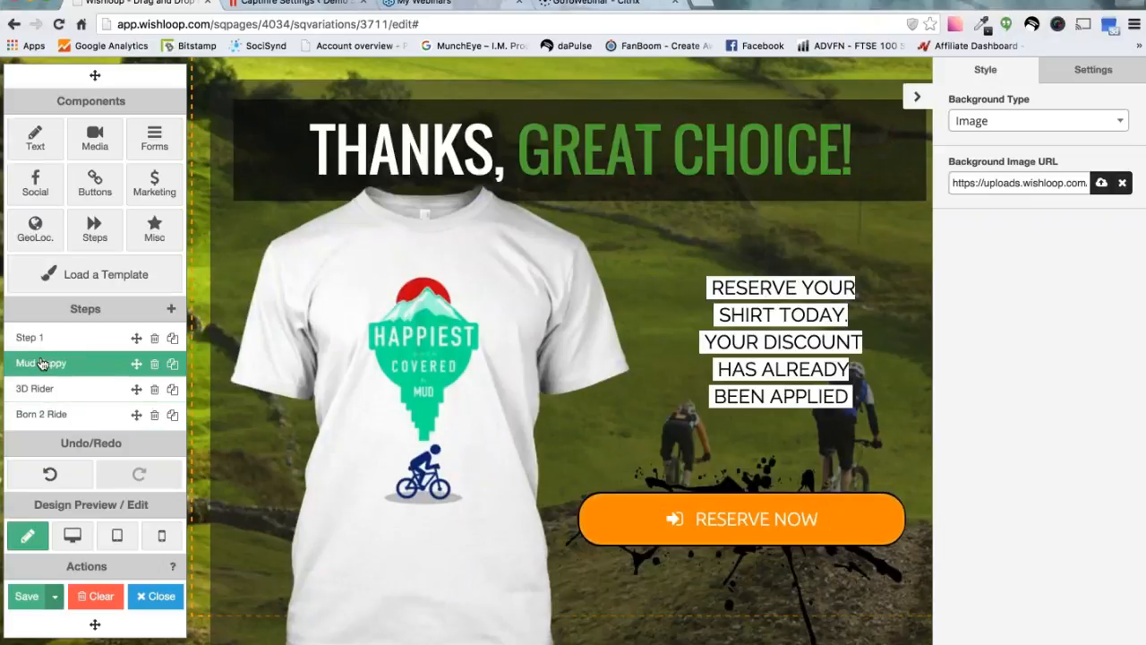
pyautogui.click(50, 387)
pyautogui.click(54, 413)
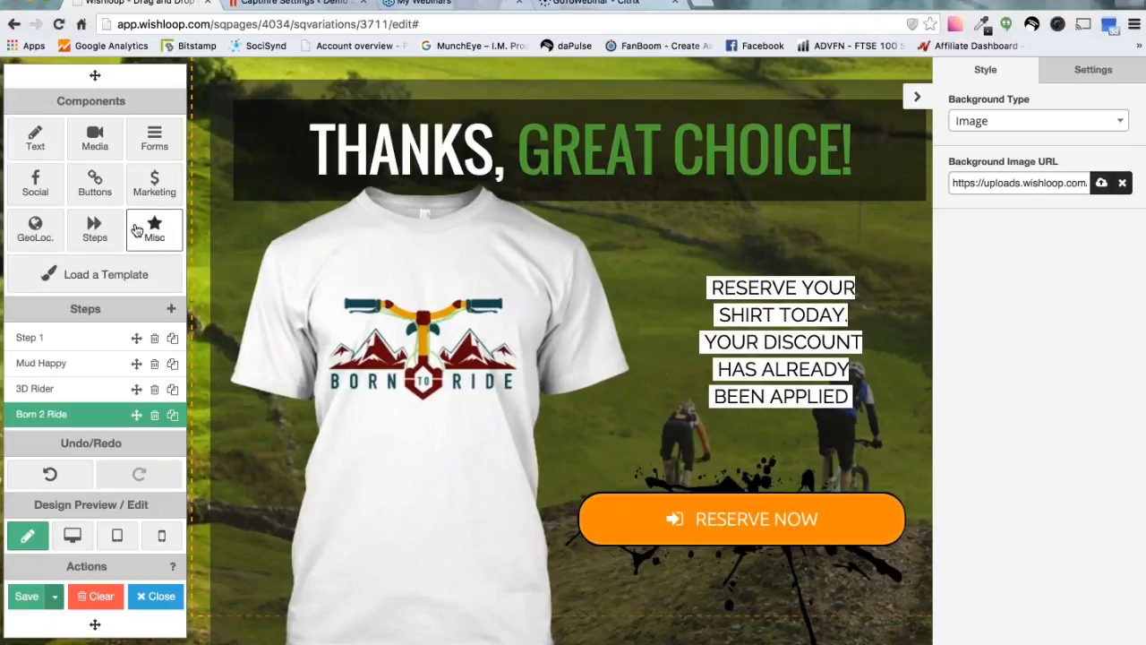
# Load the Act fast template and fit a narrower countdown timer directly beneath the ACT FAST heading
pyautogui.click(92, 275)
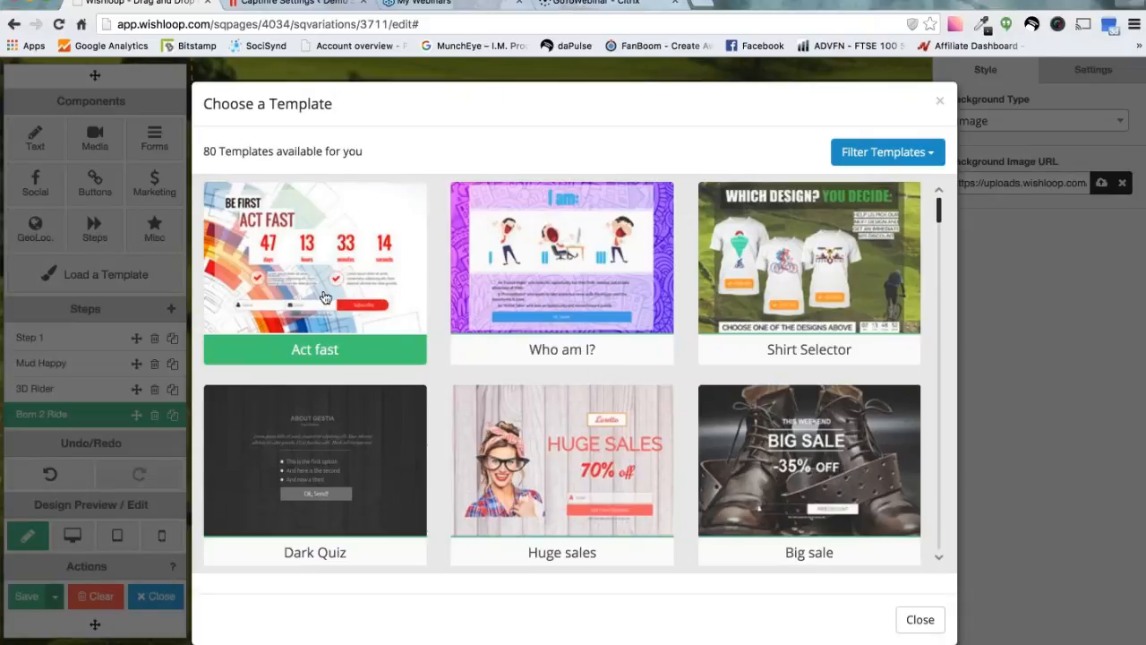
pyautogui.click(325, 298)
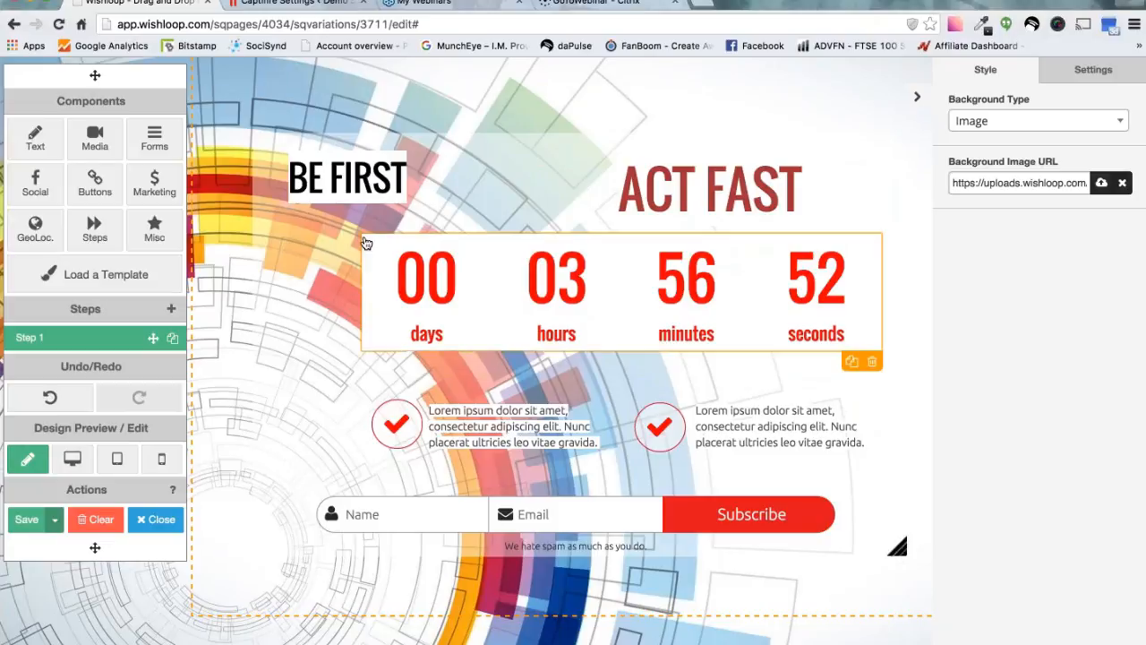
pyautogui.click(848, 371)
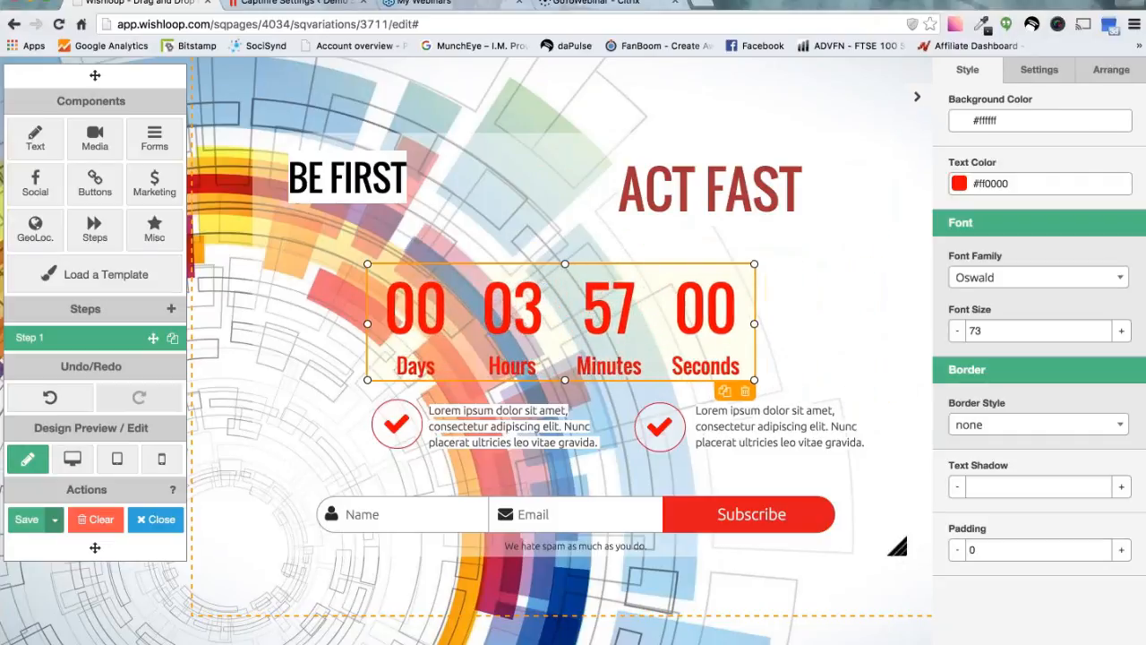
pyautogui.click(823, 305)
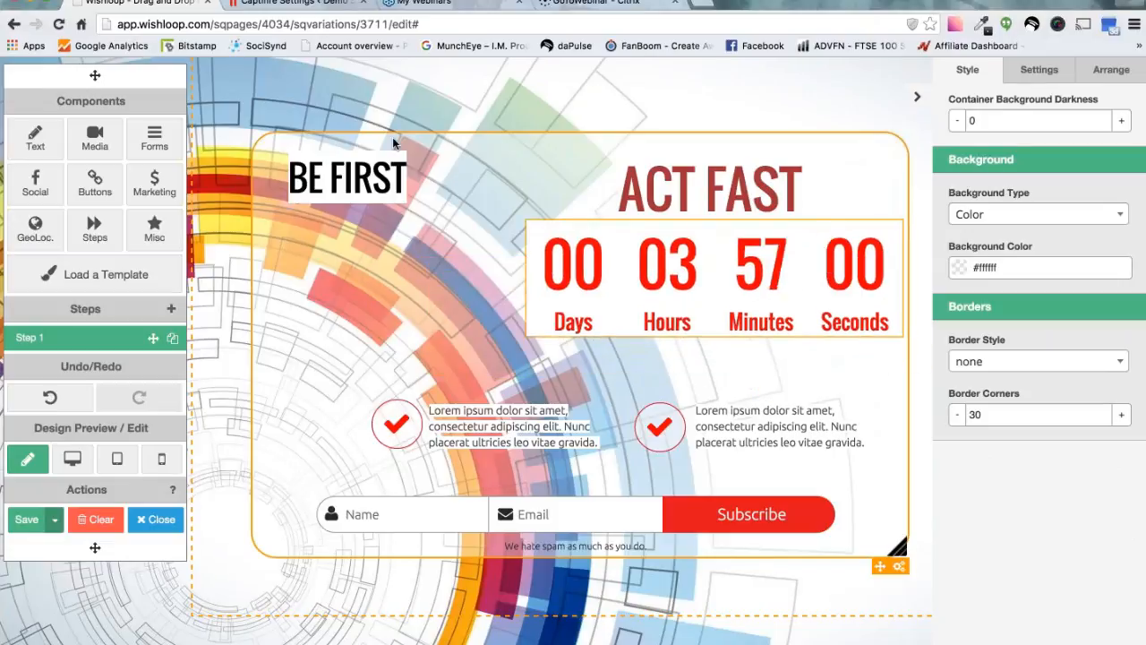
# Place a Shopify Widget below the BE FIRST text and copy the full Shopify embed code from the Google Keep note
pyautogui.click(148, 192)
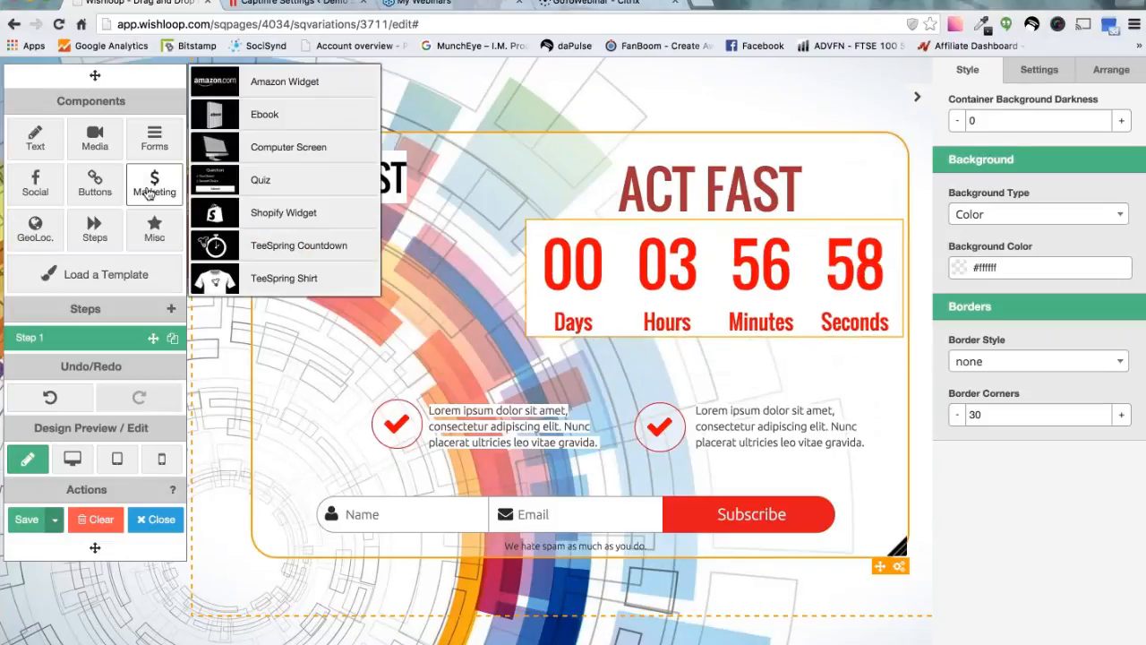
pyautogui.moveTo(212, 212); pyautogui.dragTo(315, 258)
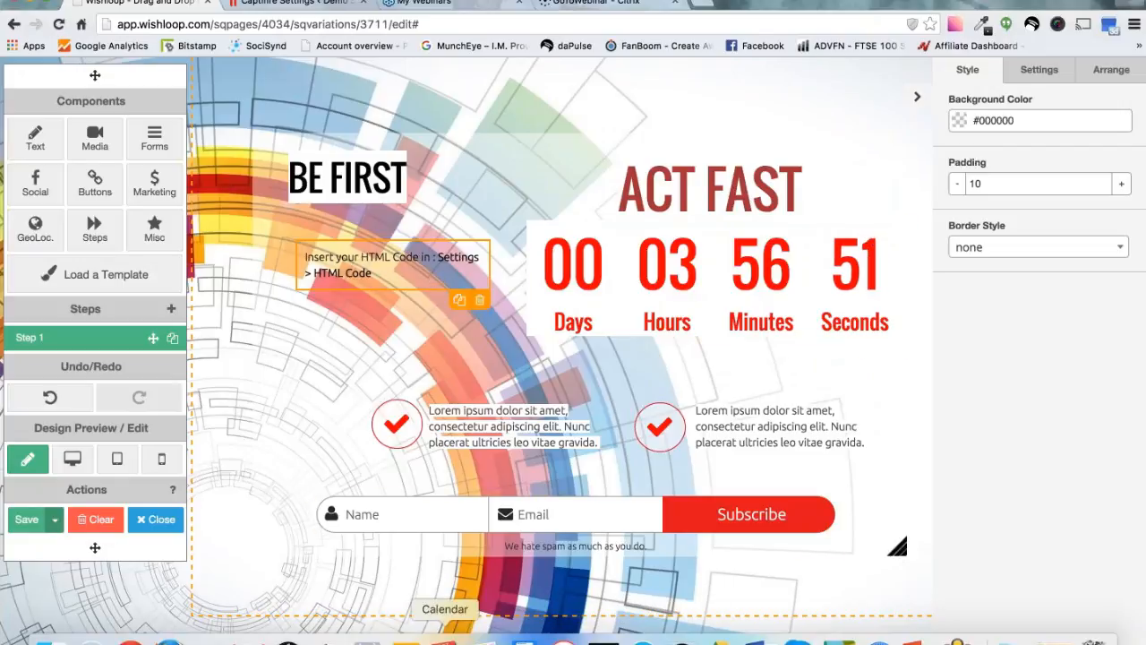
pyautogui.click(406, 635)
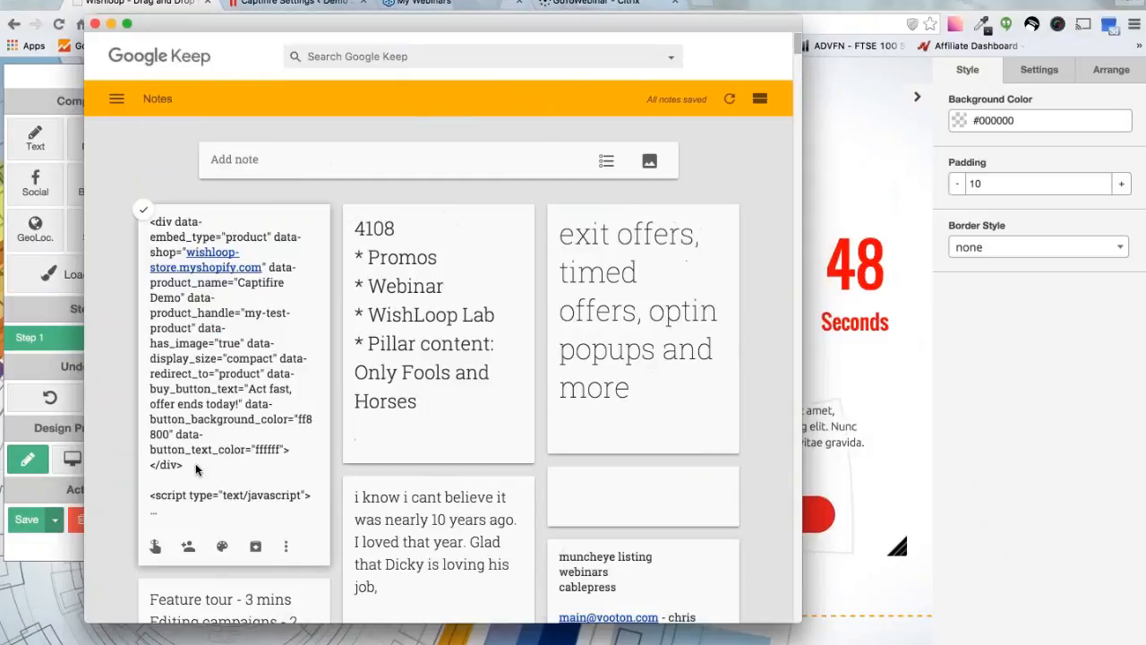
pyautogui.click(195, 463)
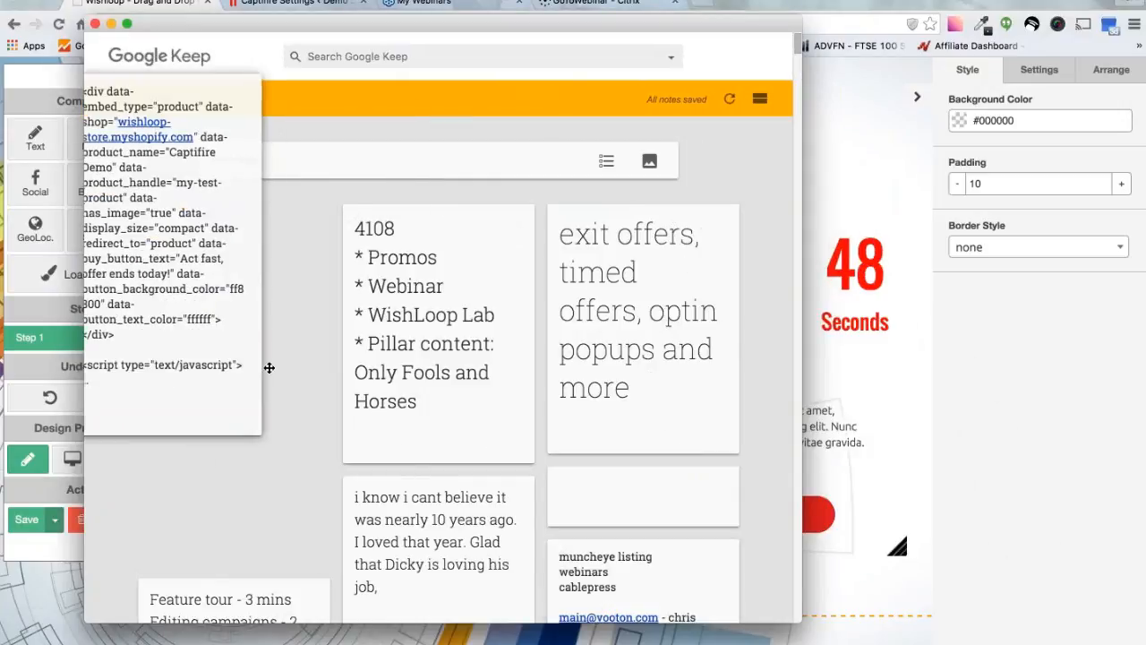
pyautogui.click(182, 406)
pyautogui.click(179, 421)
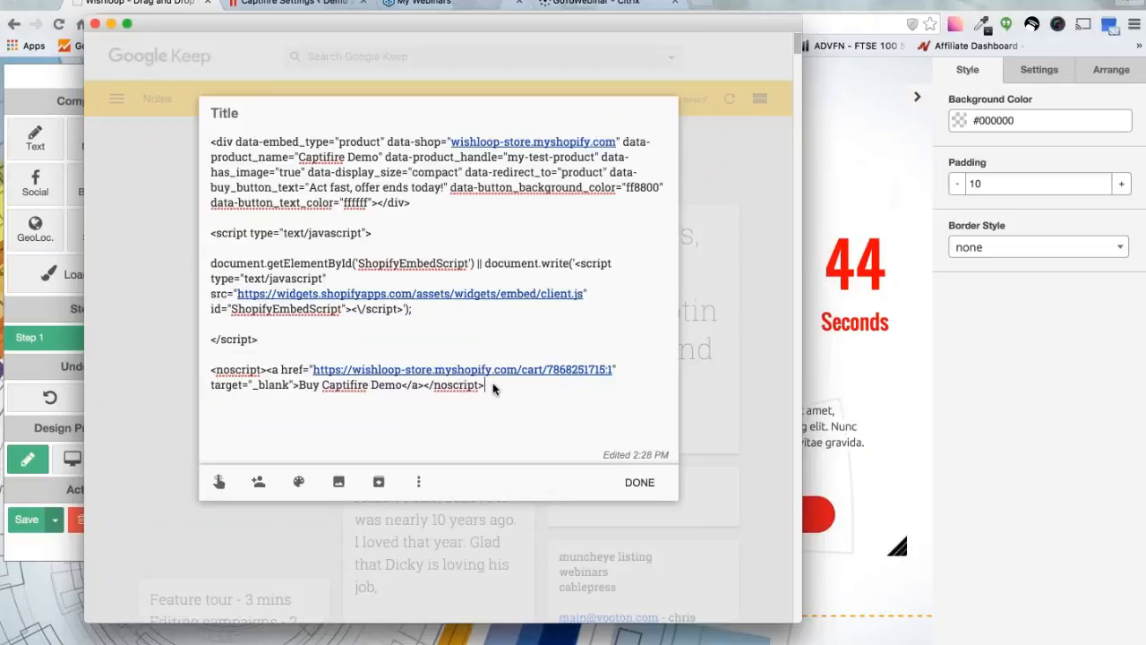
pyautogui.moveTo(492, 383); pyautogui.dragTo(202, 139)
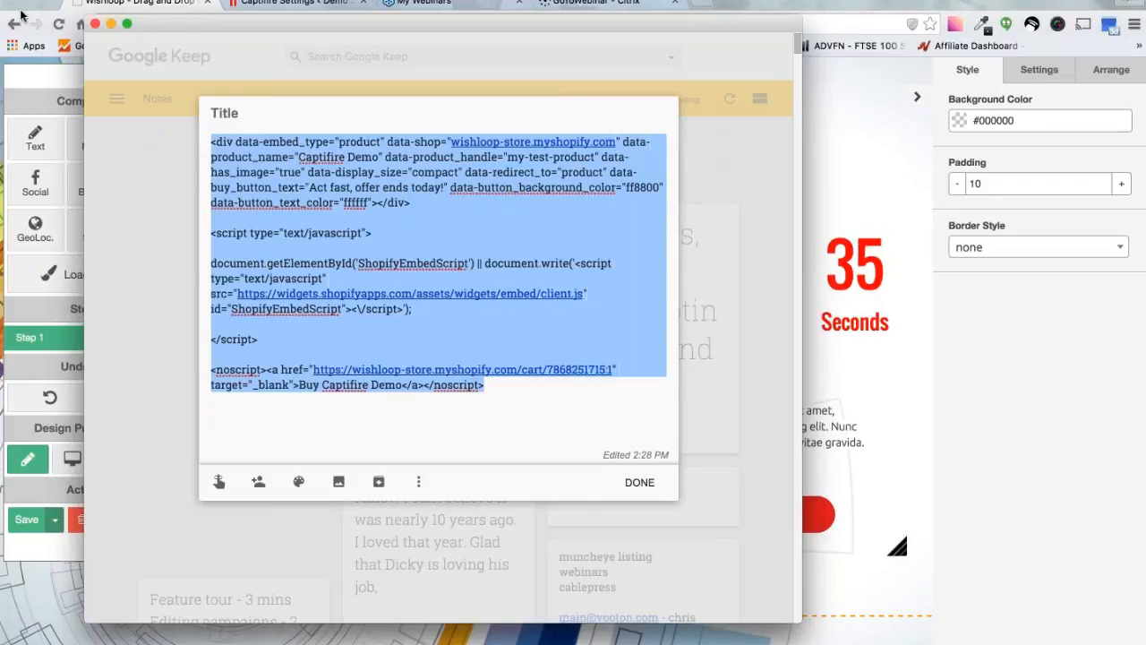
pyautogui.click(111, 24)
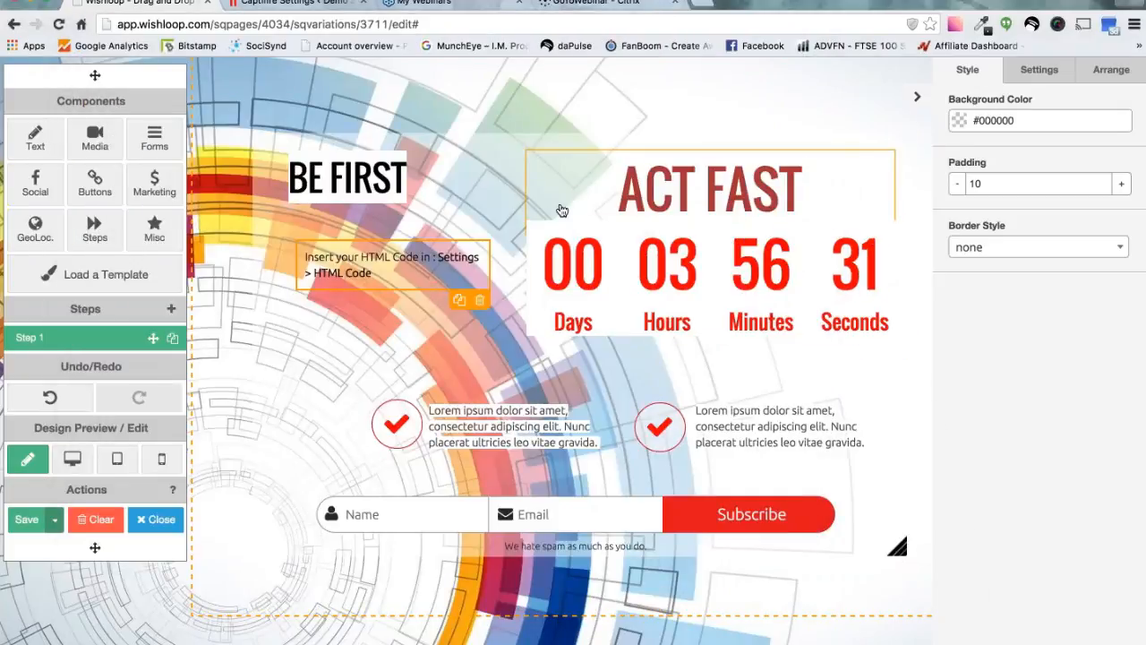
# Replace the Shopify Widget's placeholder embed code with the copied Captifire Demo product code
pyautogui.click(1044, 72)
pyautogui.click(985, 173)
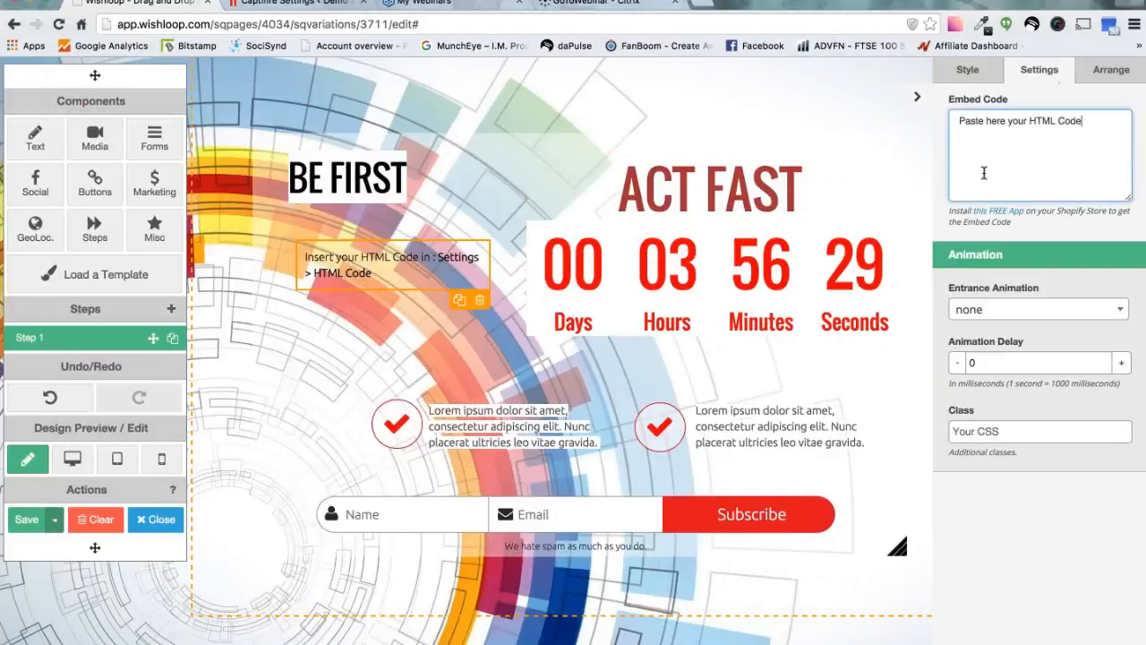
pyautogui.moveTo(958, 126); pyautogui.dragTo(1101, 179)
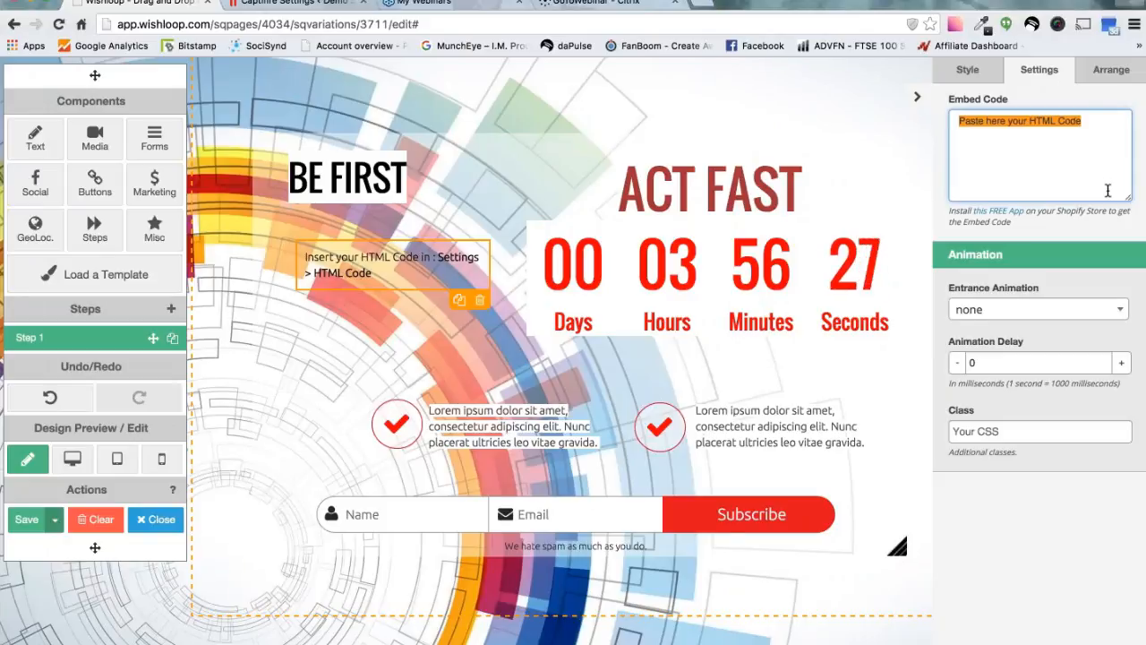
pyautogui.press('super+v')
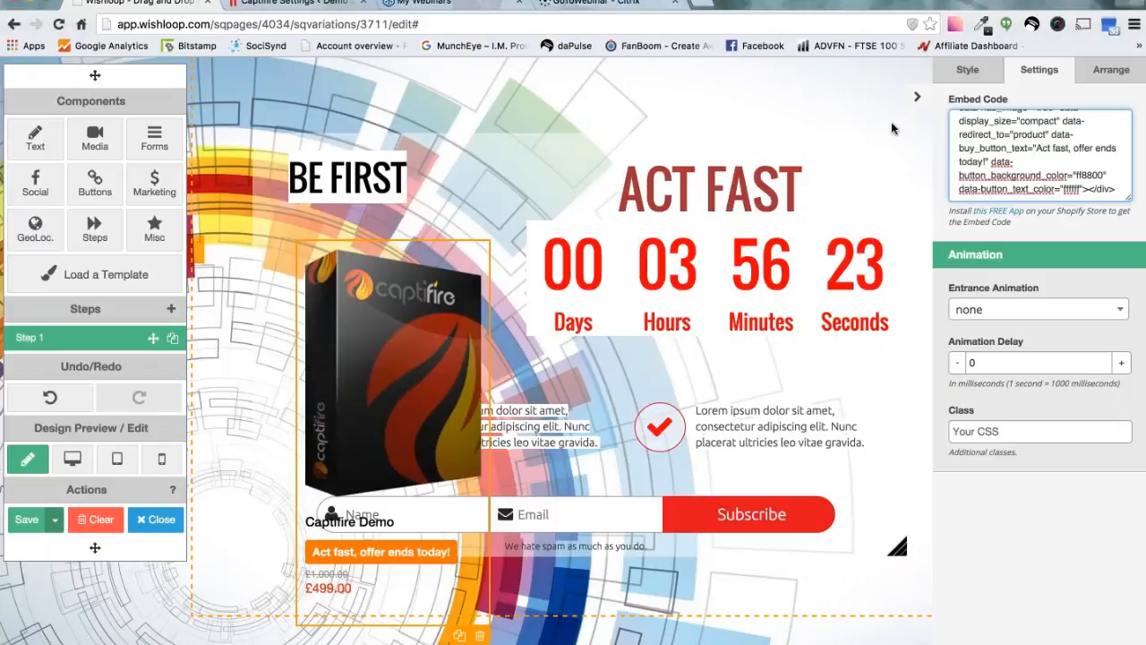
# Rearrange the page with the Captifire product on the left and the BE FIRST text, checkmark items and signup form moved beside it
pyautogui.click(882, 162)
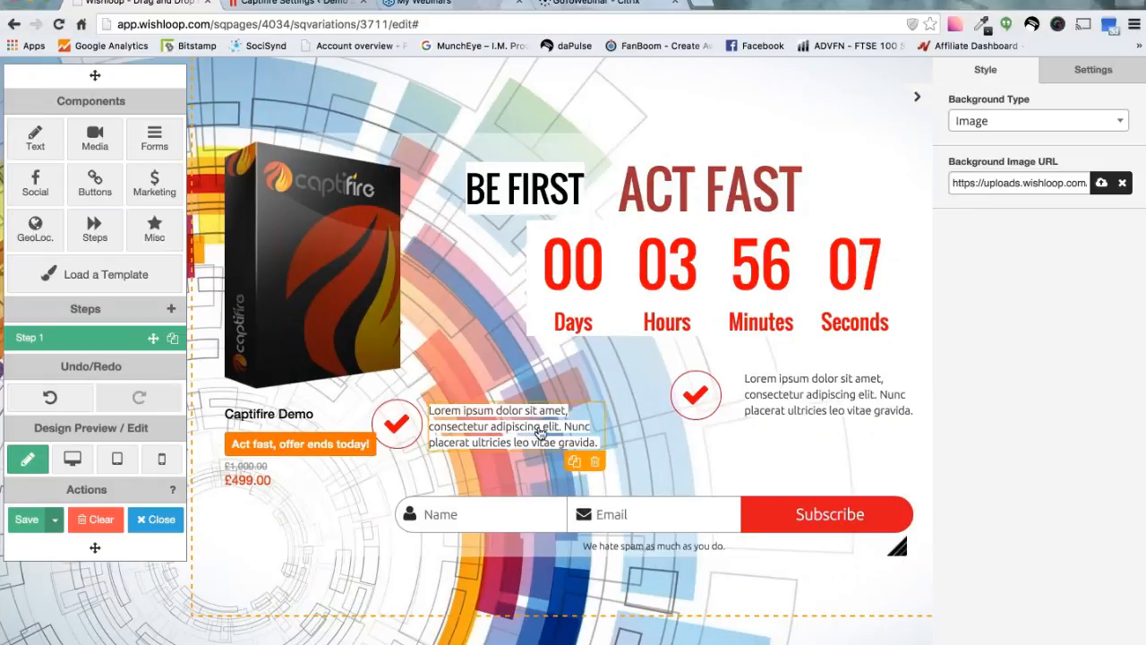
pyautogui.click(404, 429)
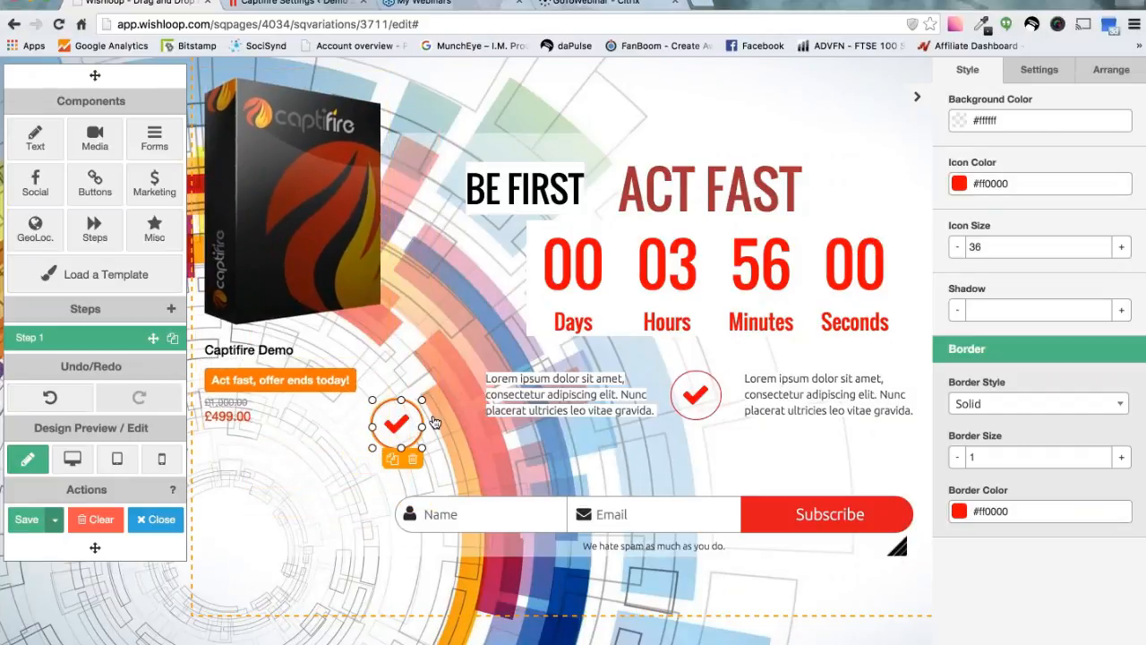
pyautogui.moveTo(434, 422); pyautogui.dragTo(492, 393)
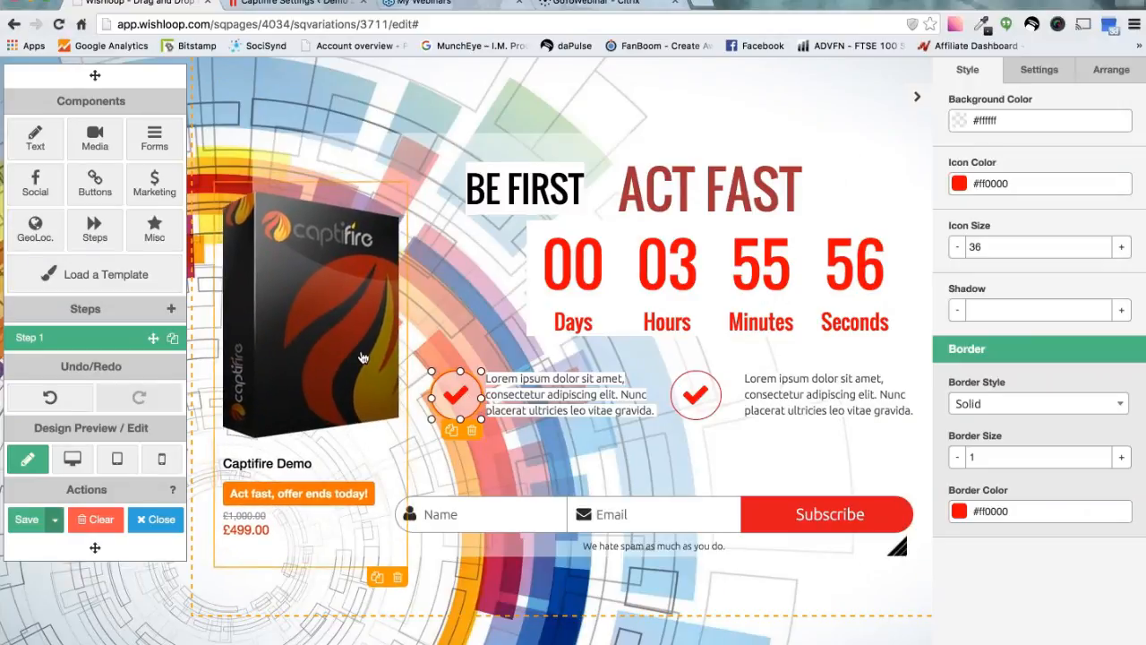
pyautogui.click(269, 506)
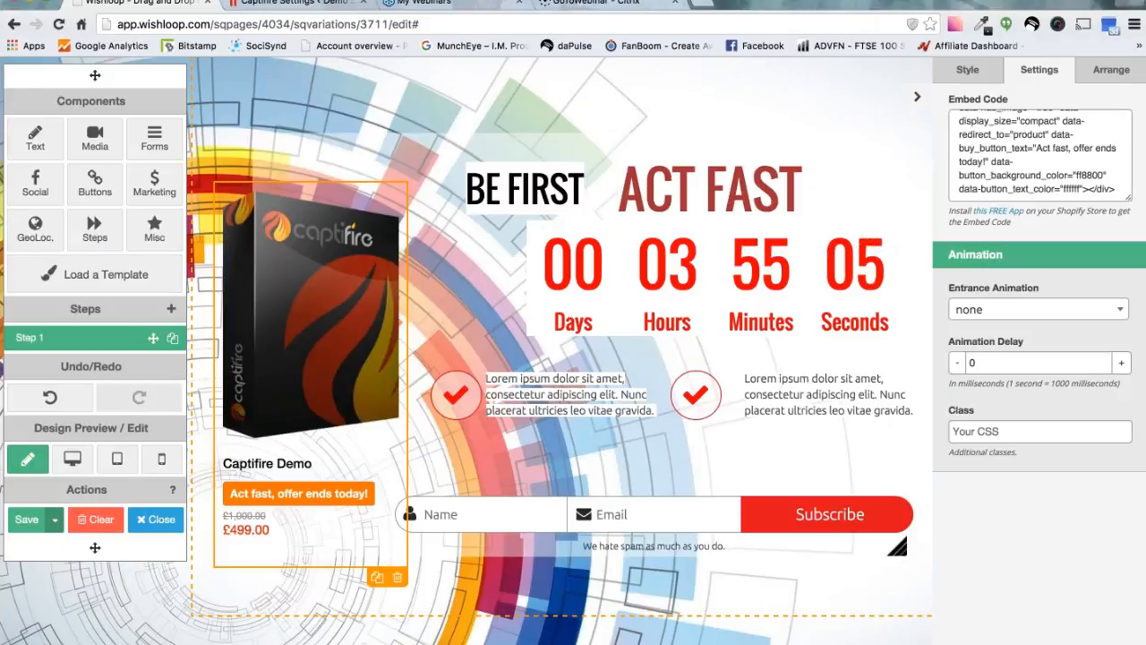
# Save the page and place an Image component over the lower part of the countdown timer
pyautogui.click(28, 525)
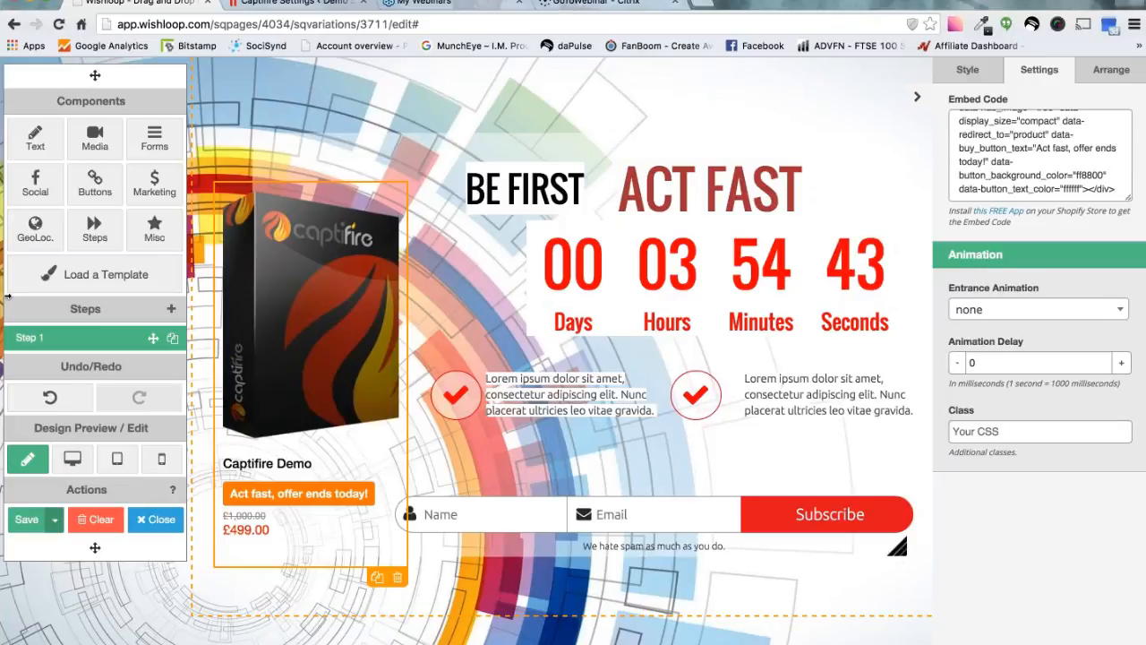
pyautogui.click(94, 135)
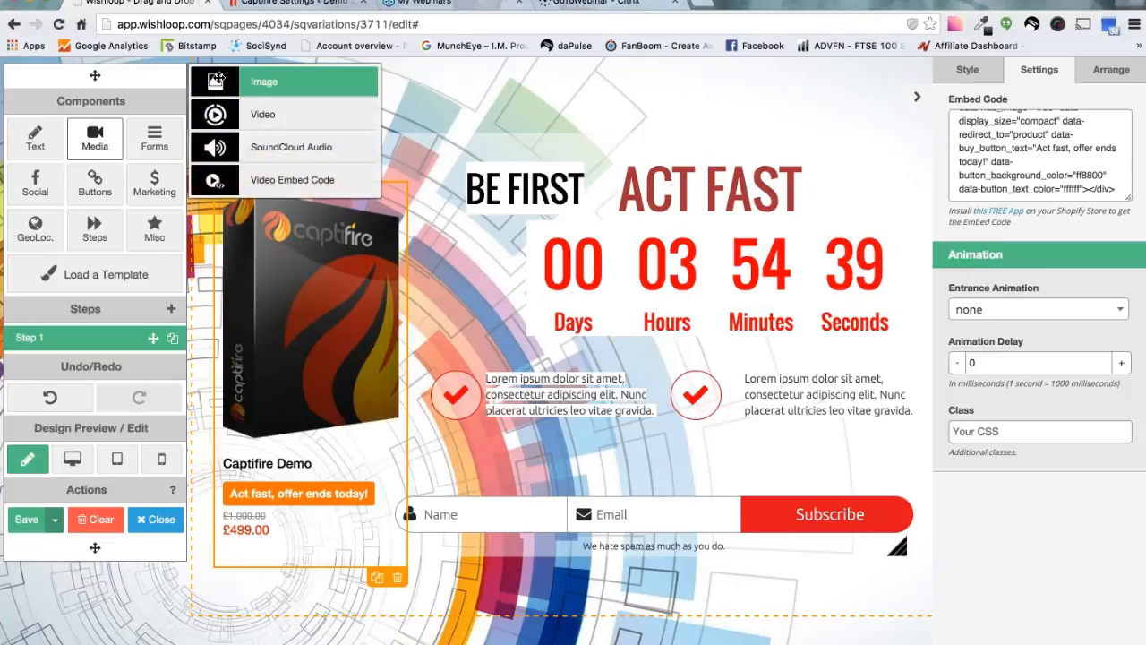
pyautogui.moveTo(240, 81); pyautogui.dragTo(546, 287)
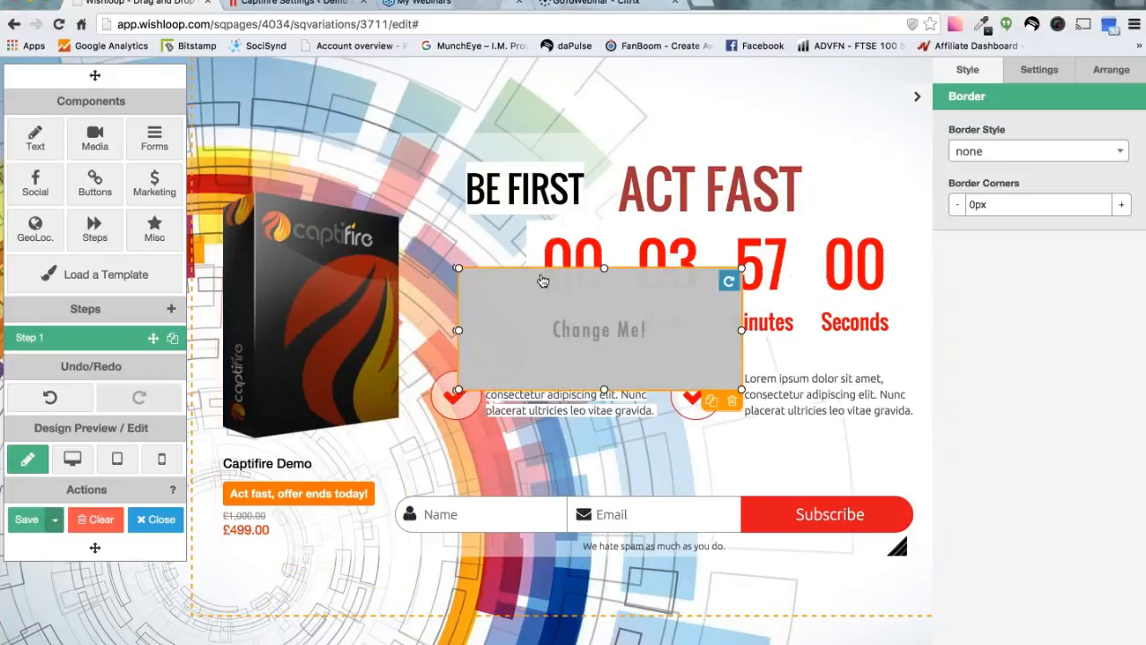
# Examine the built-in image library available for the Image placeholder, leaving it without inserting a picture
pyautogui.doubleClick(624, 338)
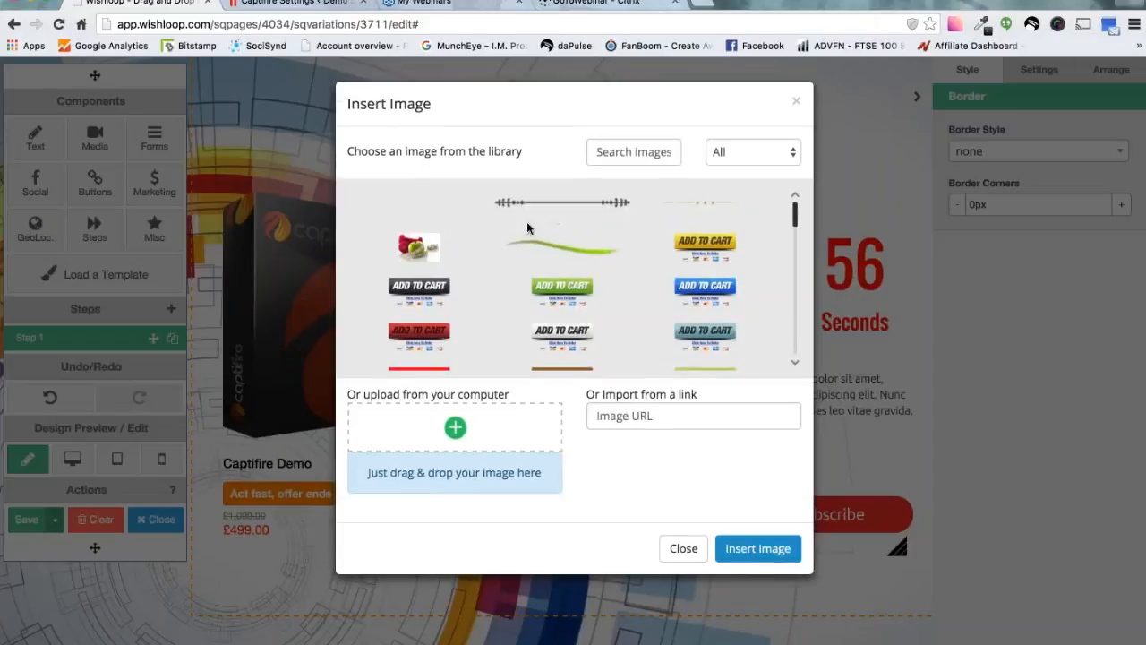
pyautogui.scroll(-3, 527, 227)
pyautogui.scroll(-10, 526, 228)
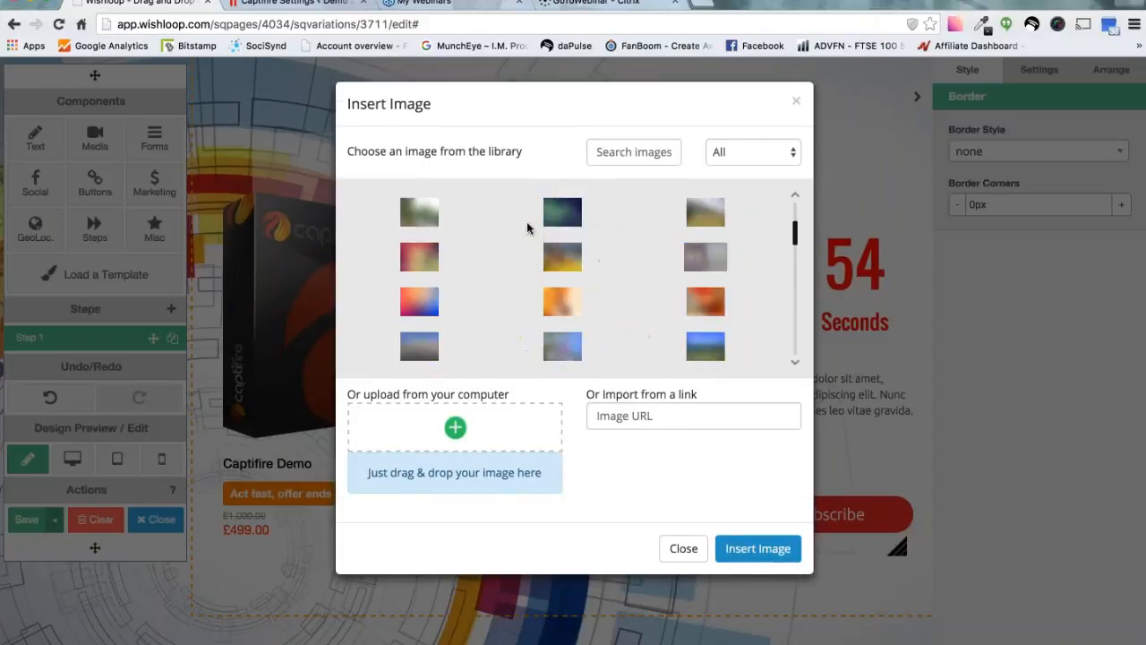
pyautogui.scroll(5, 562, 236)
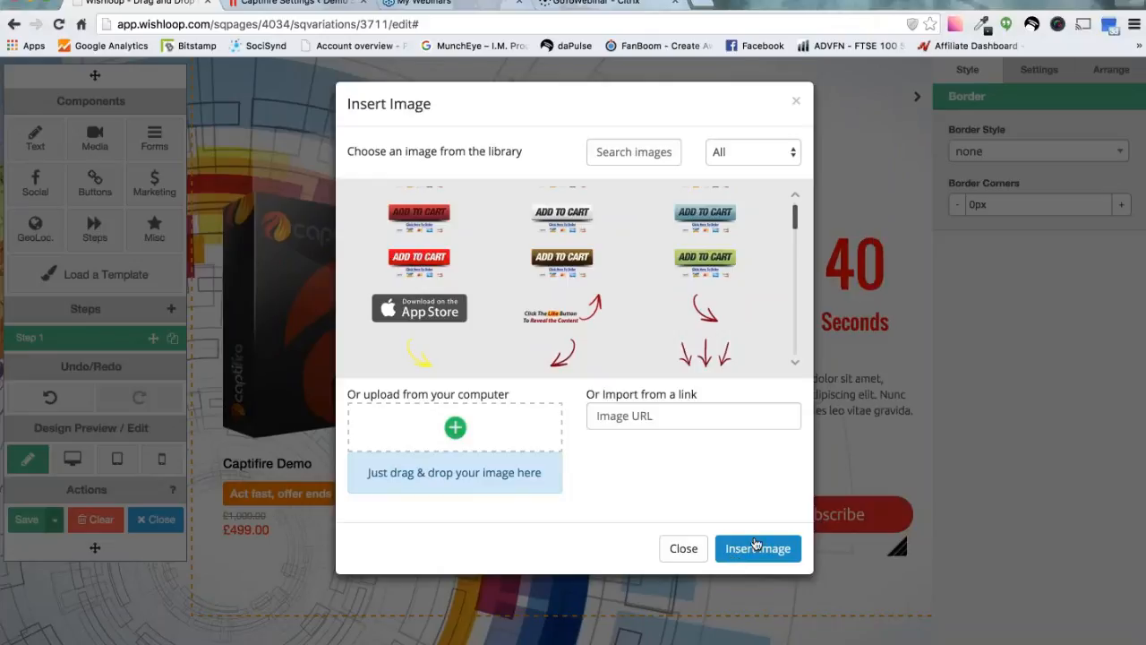
pyautogui.scroll(-15, 566, 278)
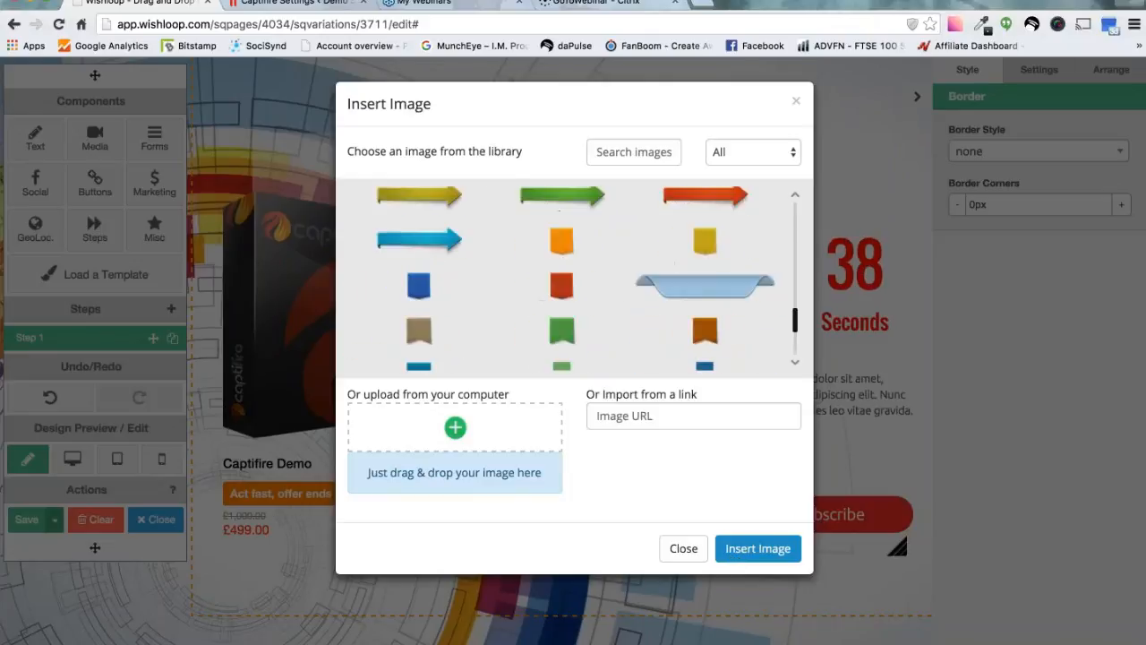
pyautogui.scroll(-10, 566, 278)
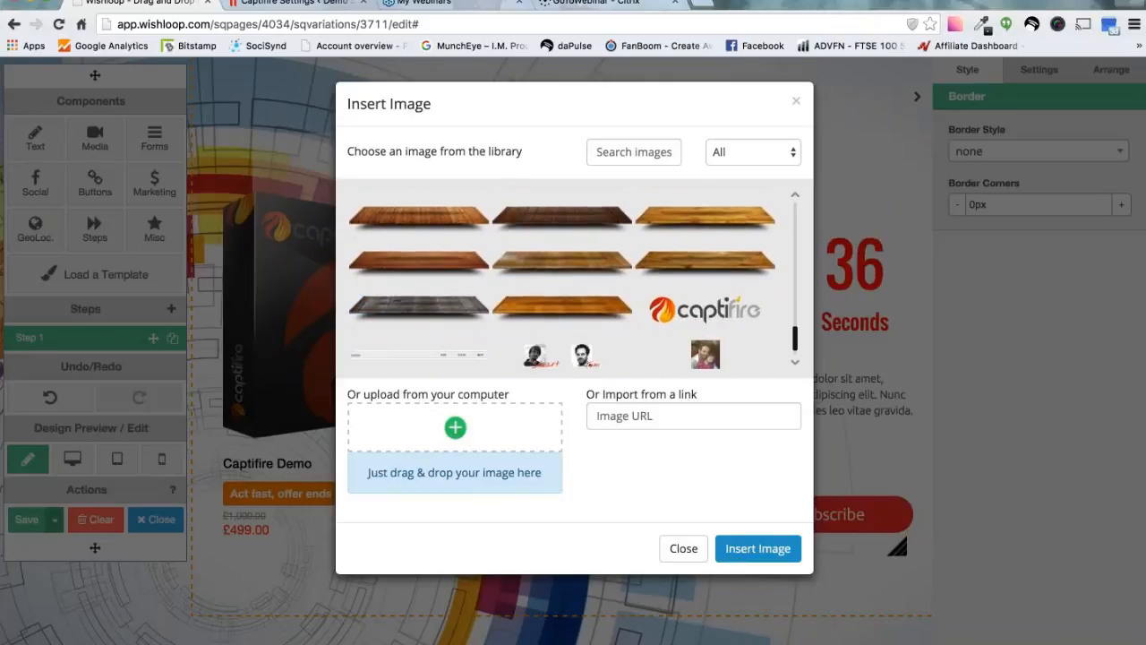
pyautogui.scroll(10, 564, 344)
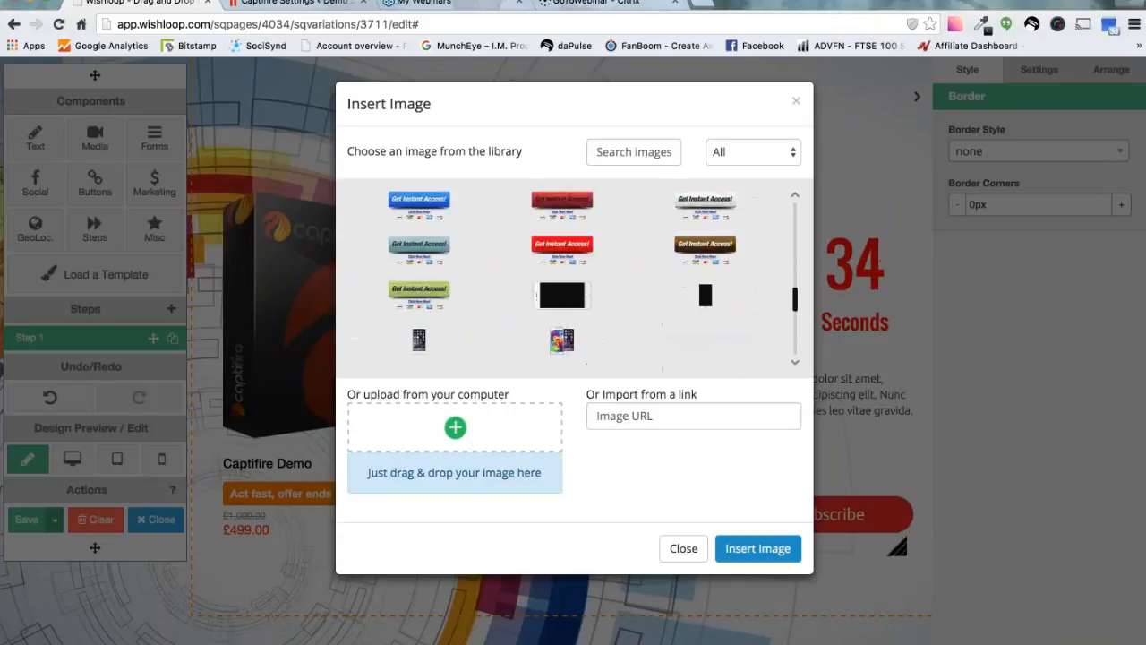
pyautogui.scroll(5, 566, 278)
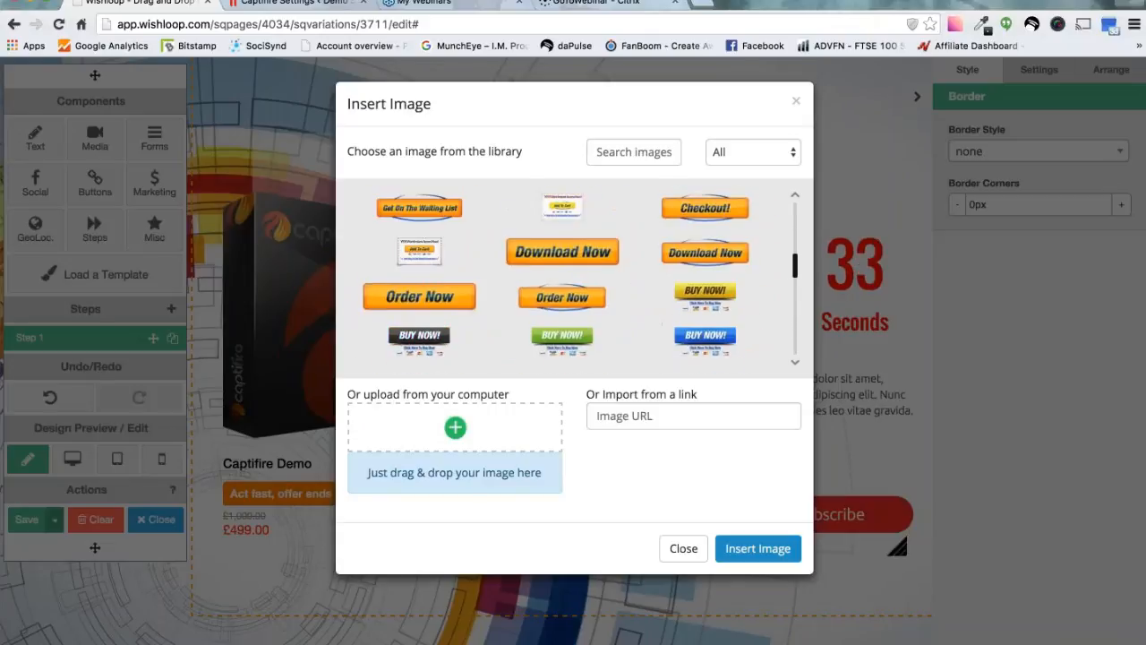
pyautogui.click(683, 548)
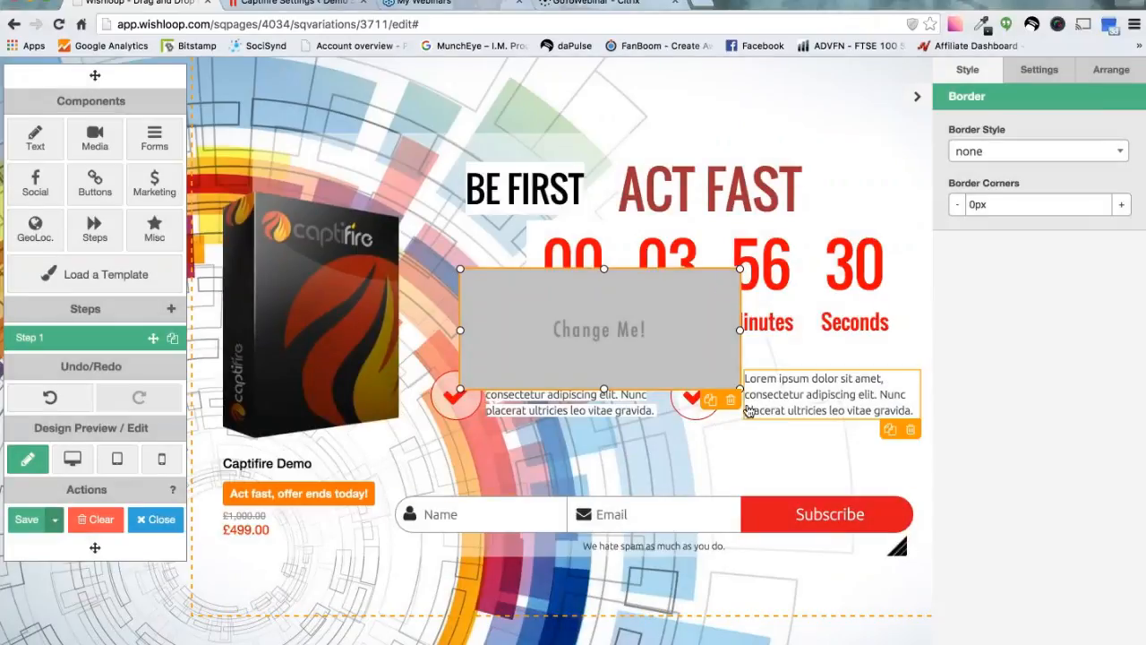
# Delete the image placeholder and load the Geolocated Optin template
pyautogui.click(730, 400)
pyautogui.click(705, 239)
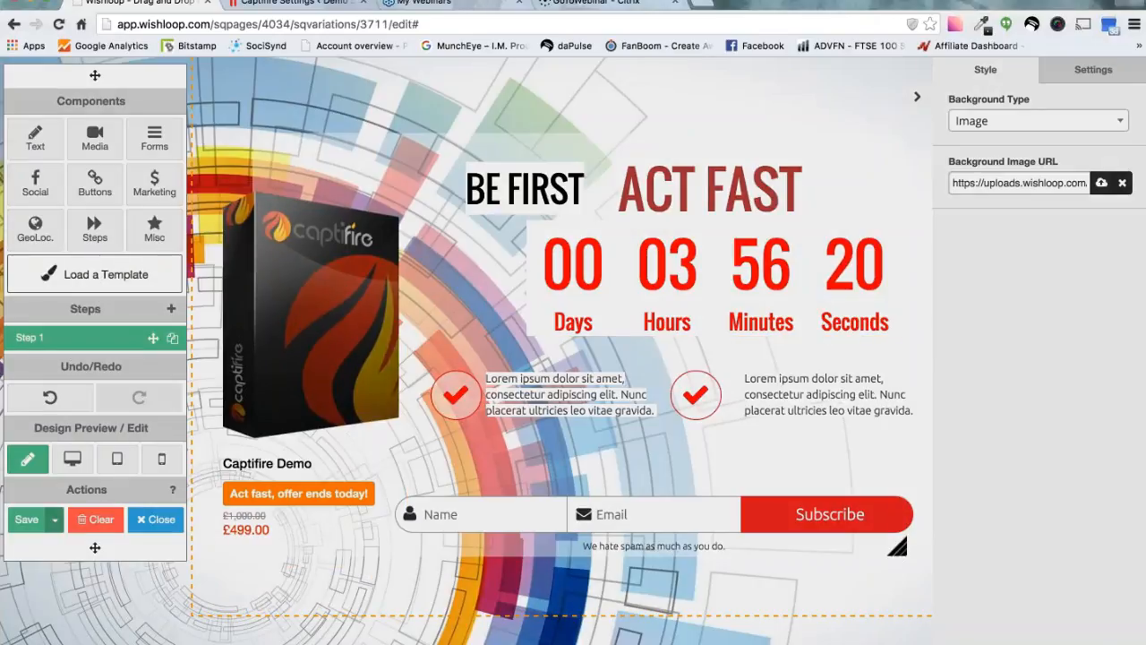
pyautogui.click(97, 276)
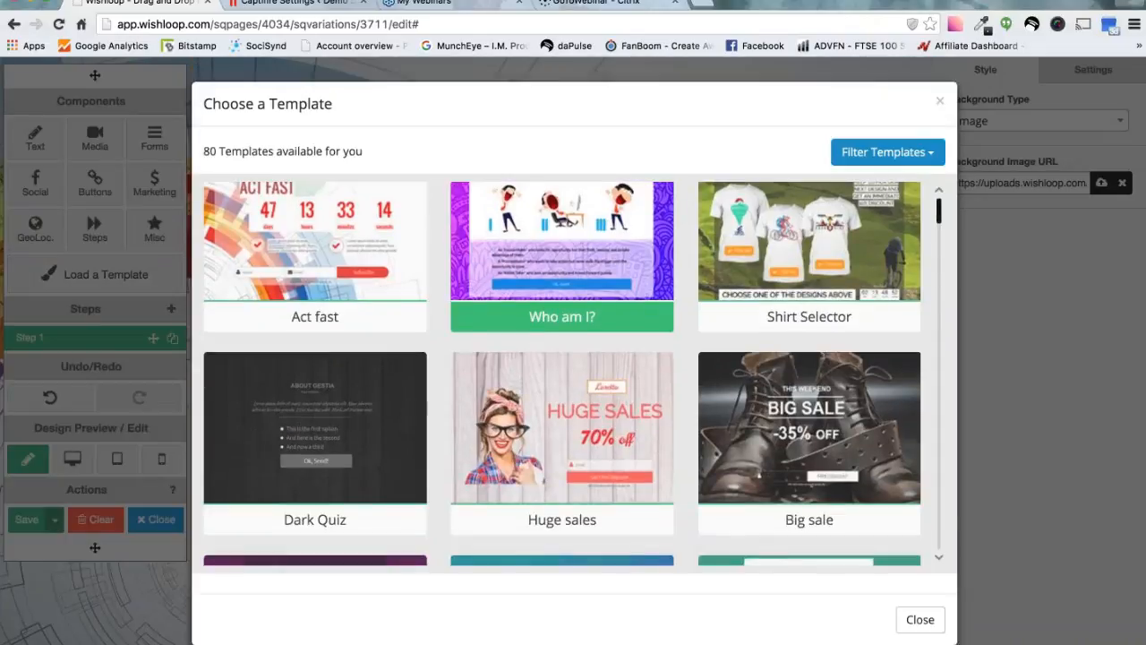
pyautogui.scroll(-7, 573, 373)
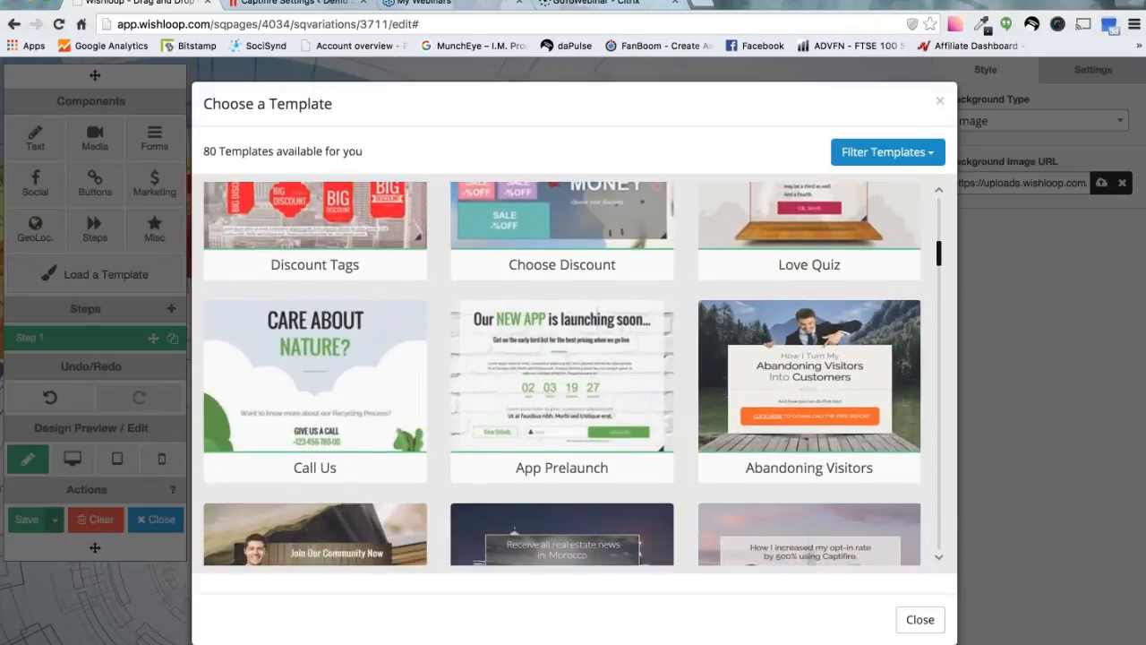
pyautogui.scroll(-3, 580, 376)
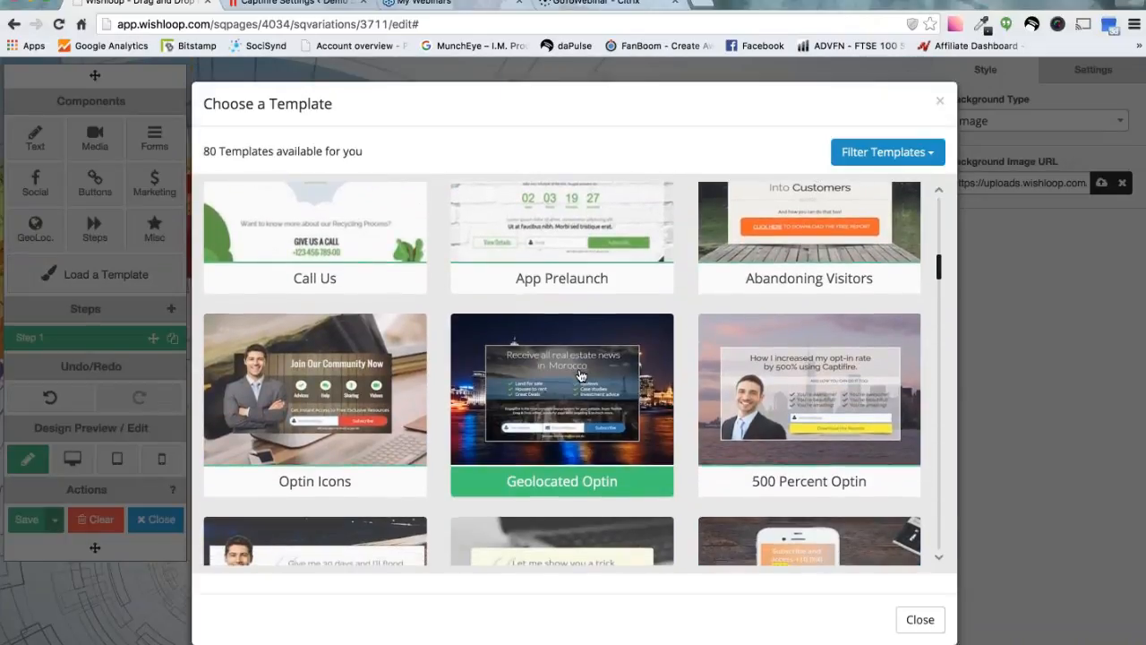
pyautogui.click(580, 376)
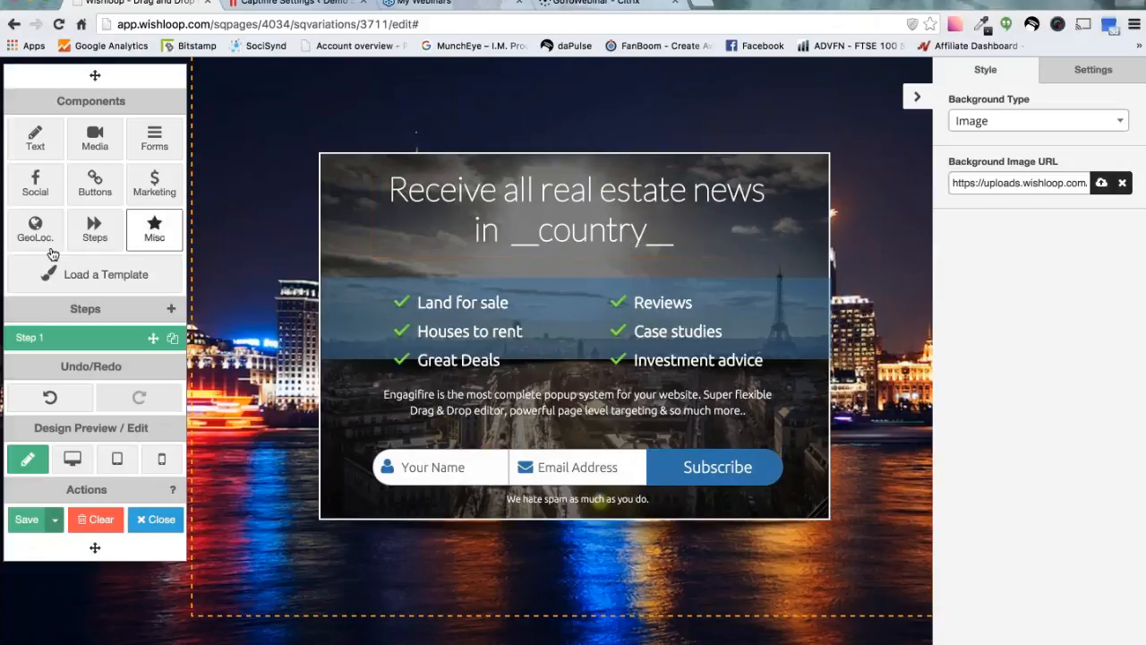
# Add a Visitor's Country Flag to the real estate box and position it beside the second heading line, left of the country placeholder
pyautogui.click(35, 227)
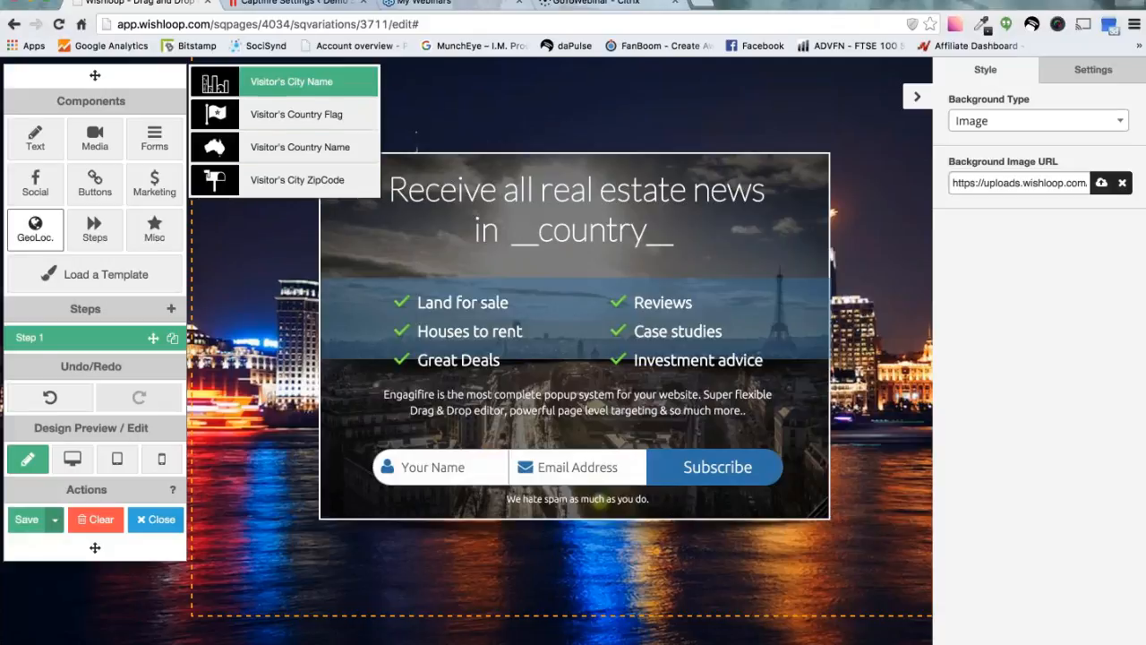
pyautogui.click(514, 235)
pyautogui.moveTo(222, 83); pyautogui.dragTo(788, 240)
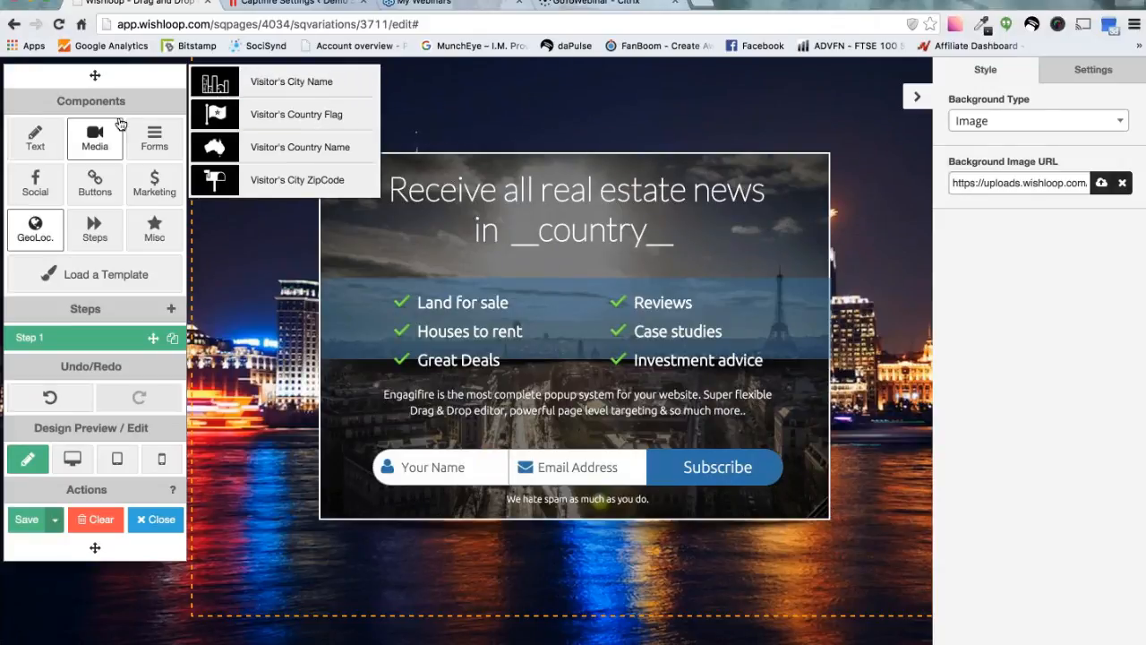
pyautogui.moveTo(215, 114); pyautogui.dragTo(777, 257)
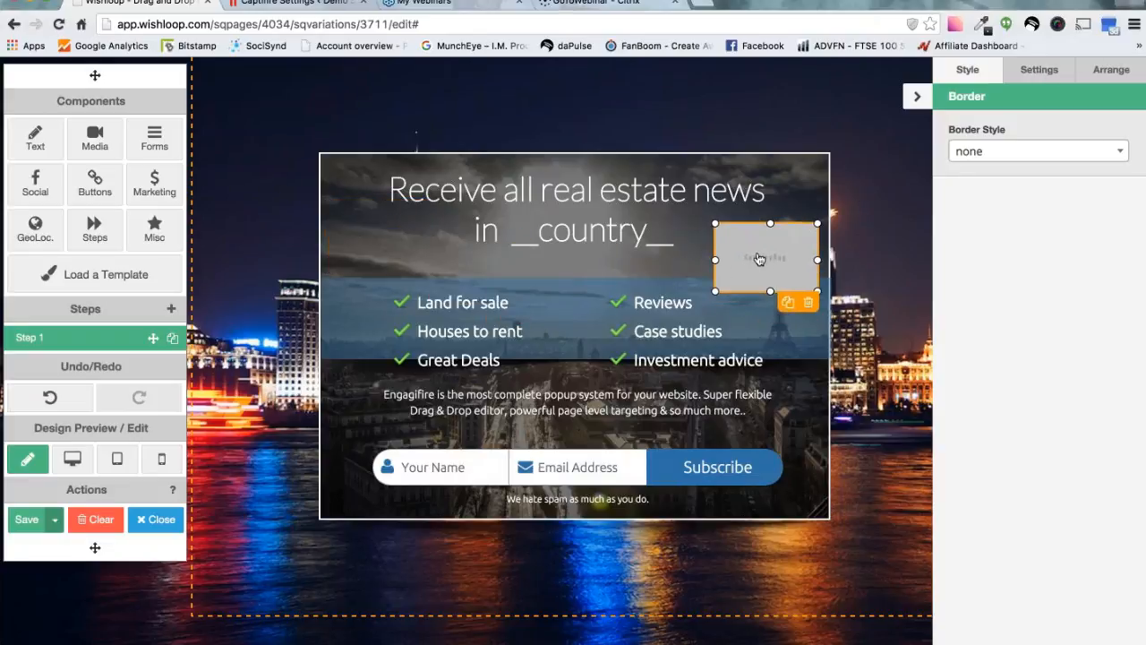
pyautogui.click(1039, 75)
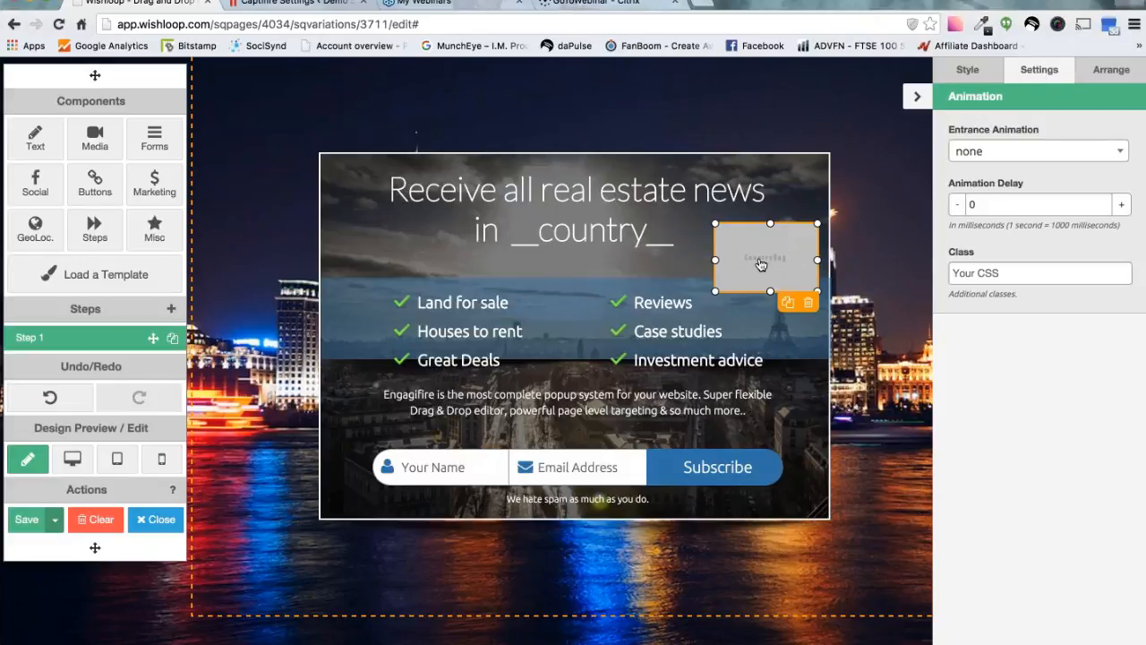
pyautogui.moveTo(770, 270); pyautogui.dragTo(401, 265)
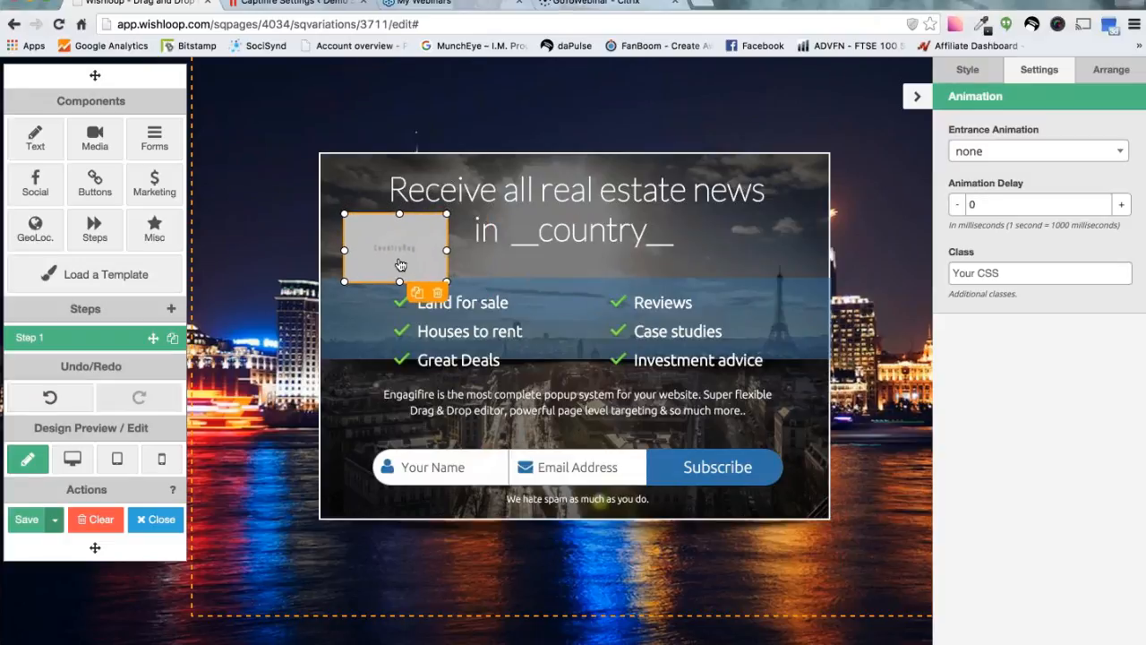
# Preview the page in desktop view, return to editing, and move the country flag onto the box's upper left edge
pyautogui.click(75, 459)
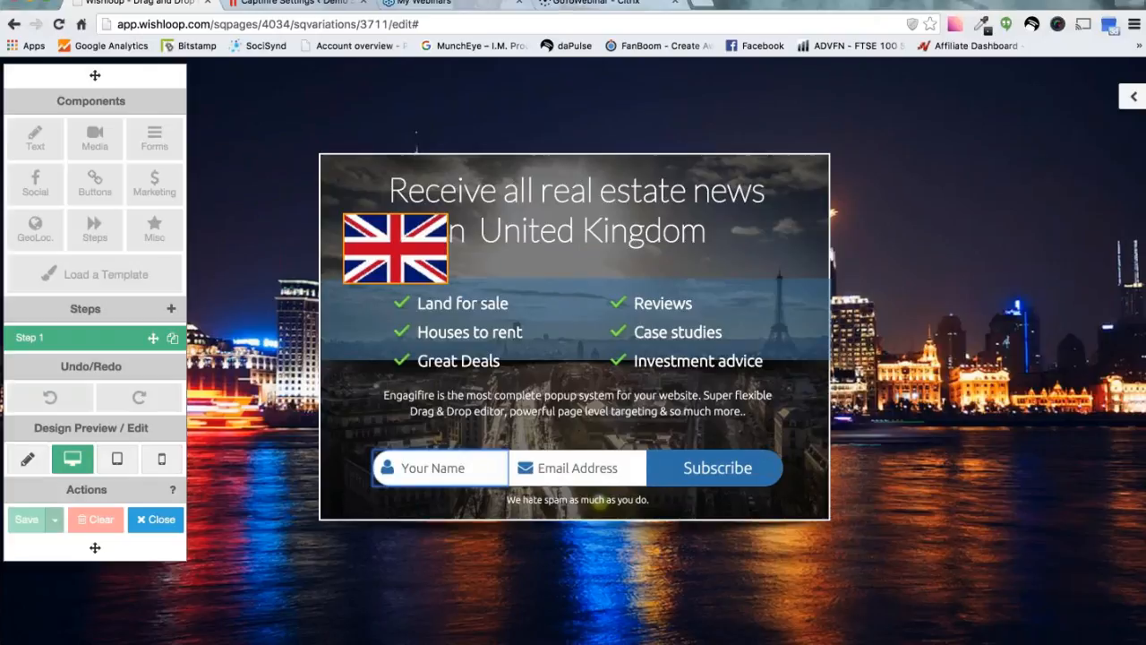
pyautogui.click(29, 460)
pyautogui.moveTo(351, 246)
pyautogui.mouseDown()
pyautogui.moveTo(313, 186)
pyautogui.moveTo(266, 190)
pyautogui.moveTo(287, 221)
pyautogui.mouseUp()
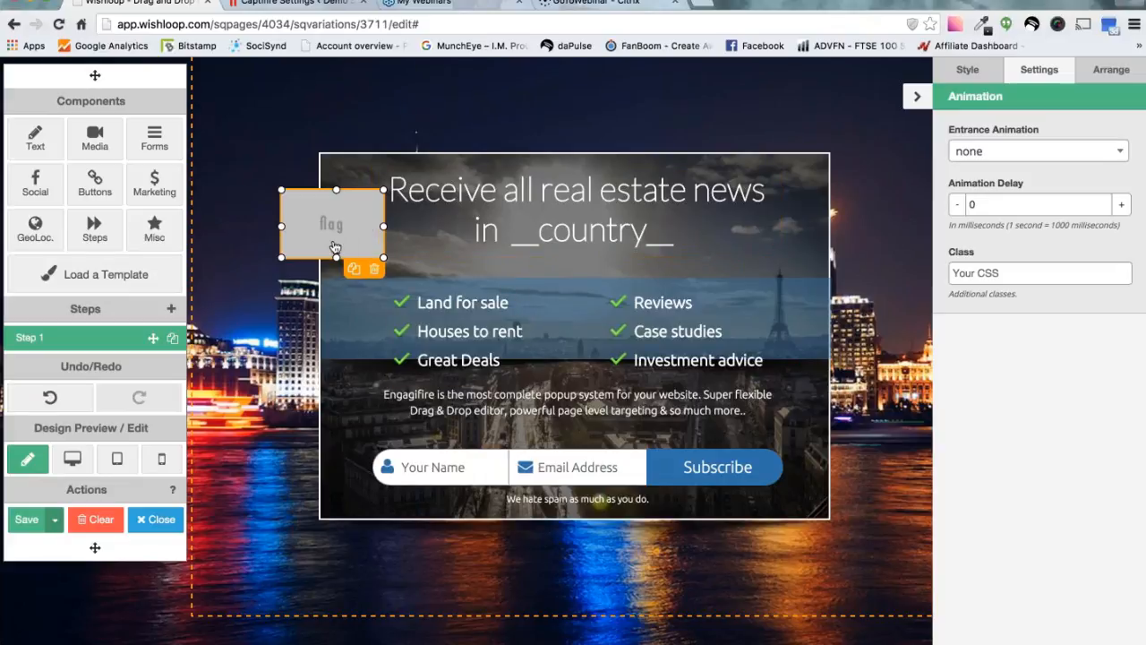
# Check the template-saving option, the page's variation name and script settings, and its background style
pyautogui.click(27, 523)
pyautogui.click(55, 519)
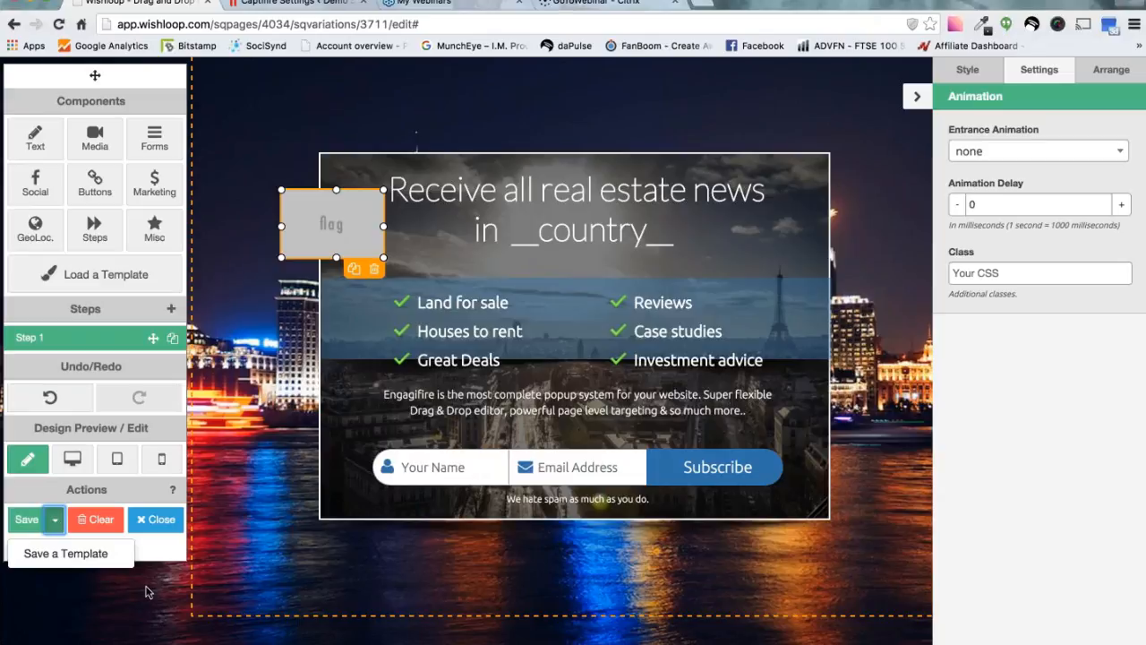
pyautogui.click(512, 67)
pyautogui.click(1108, 72)
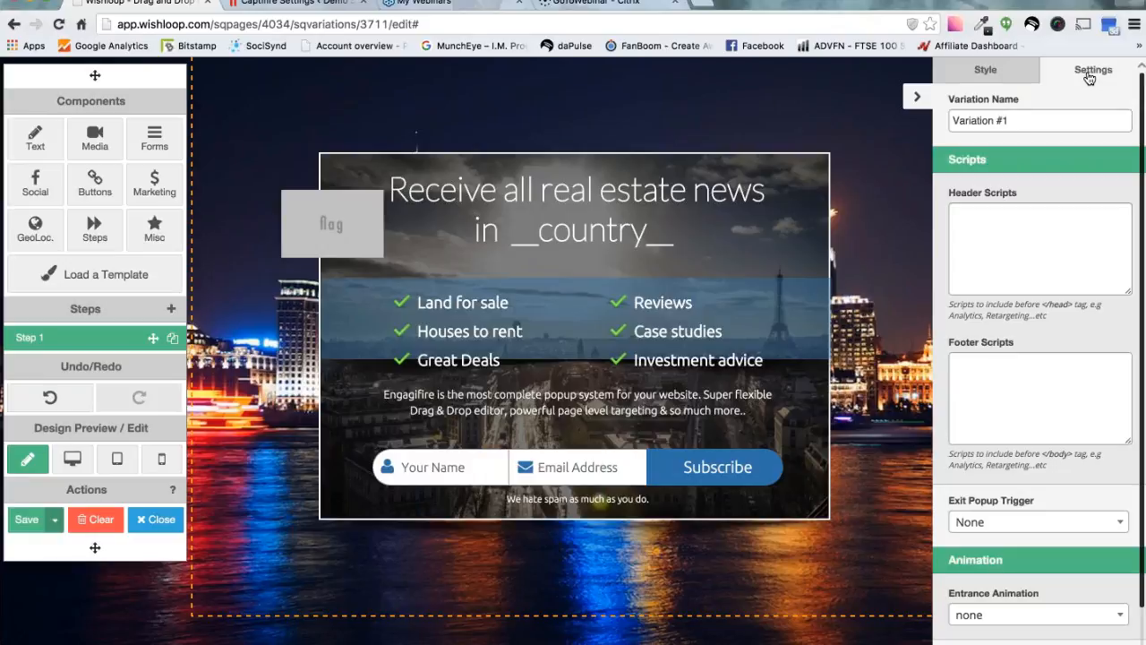
pyautogui.click(1021, 119)
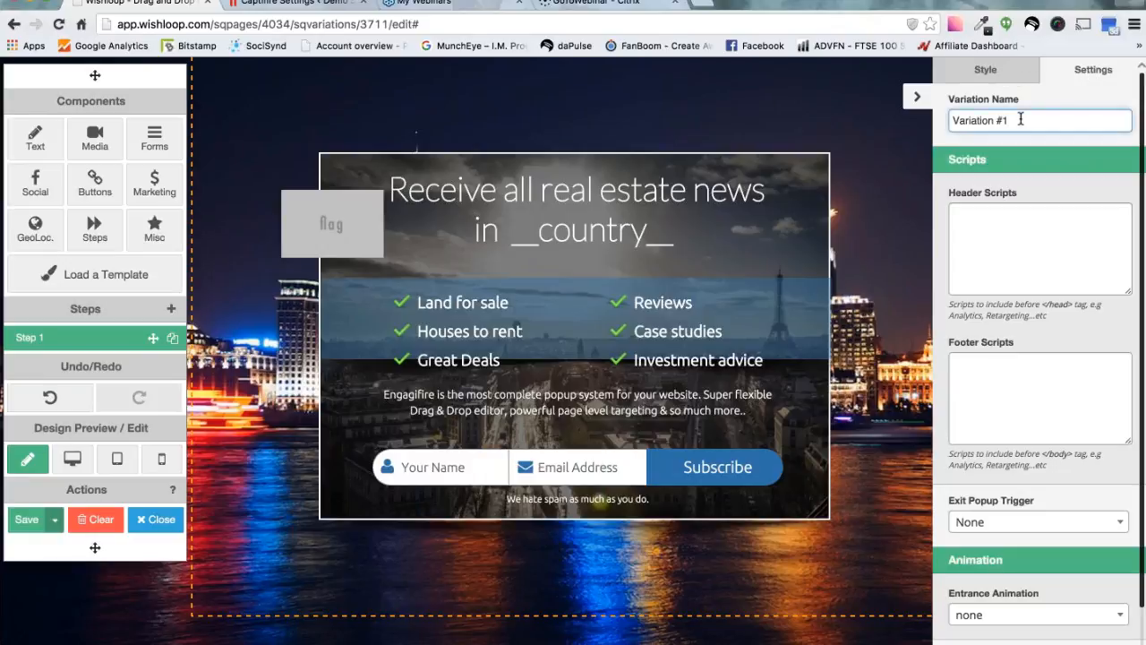
pyautogui.click(986, 71)
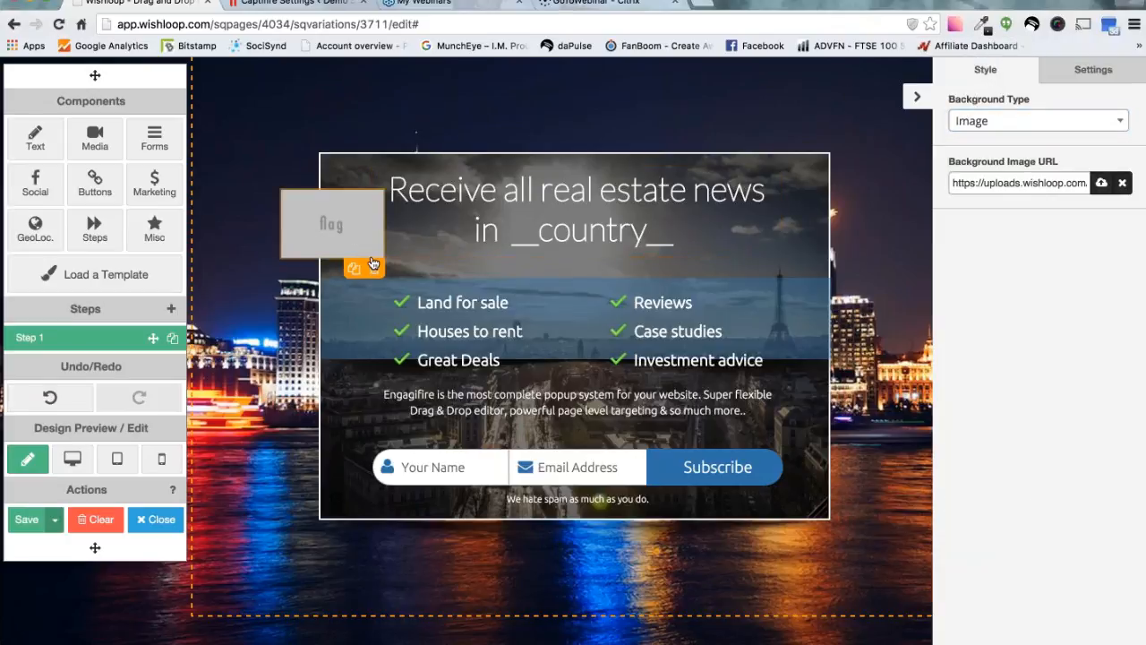
# Delete the country flag from the edge of the real estate box
pyautogui.click(375, 271)
pyautogui.click(707, 238)
pyautogui.click(714, 239)
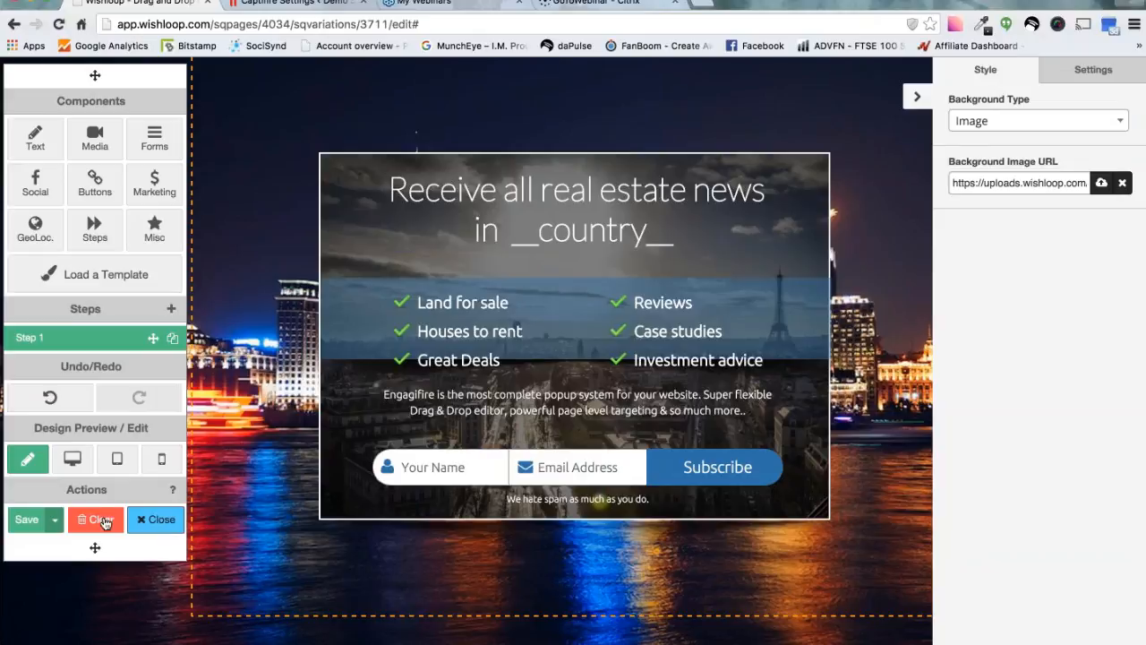
# Save the page and leave the editor for the list of CaptiFire pages
pyautogui.click(30, 522)
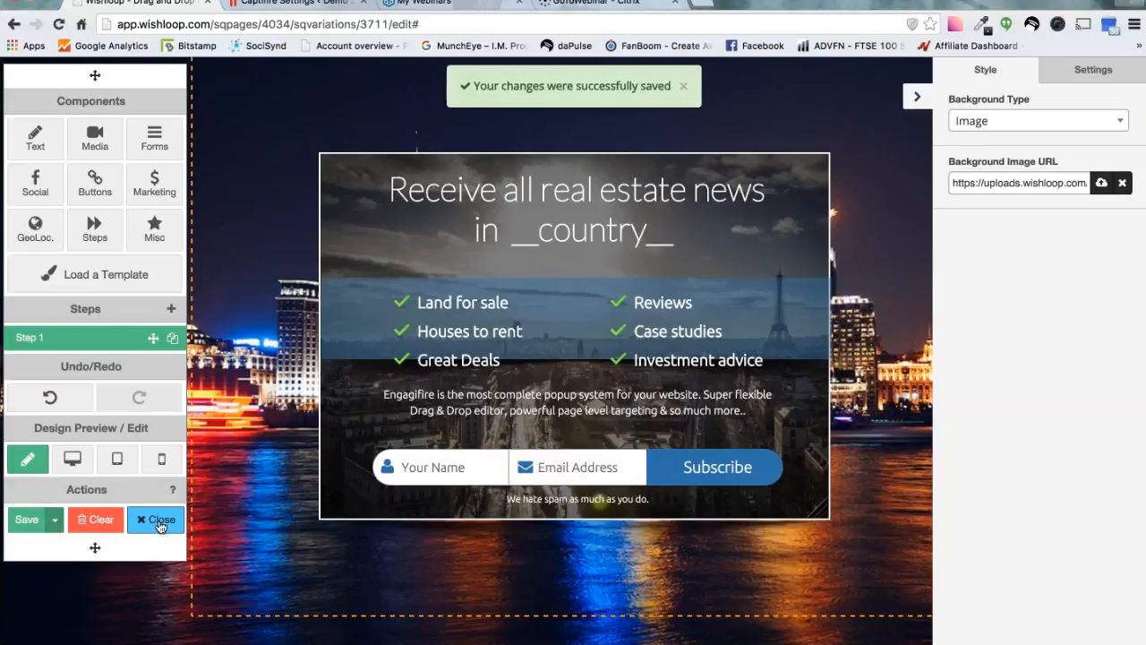
pyautogui.click(157, 520)
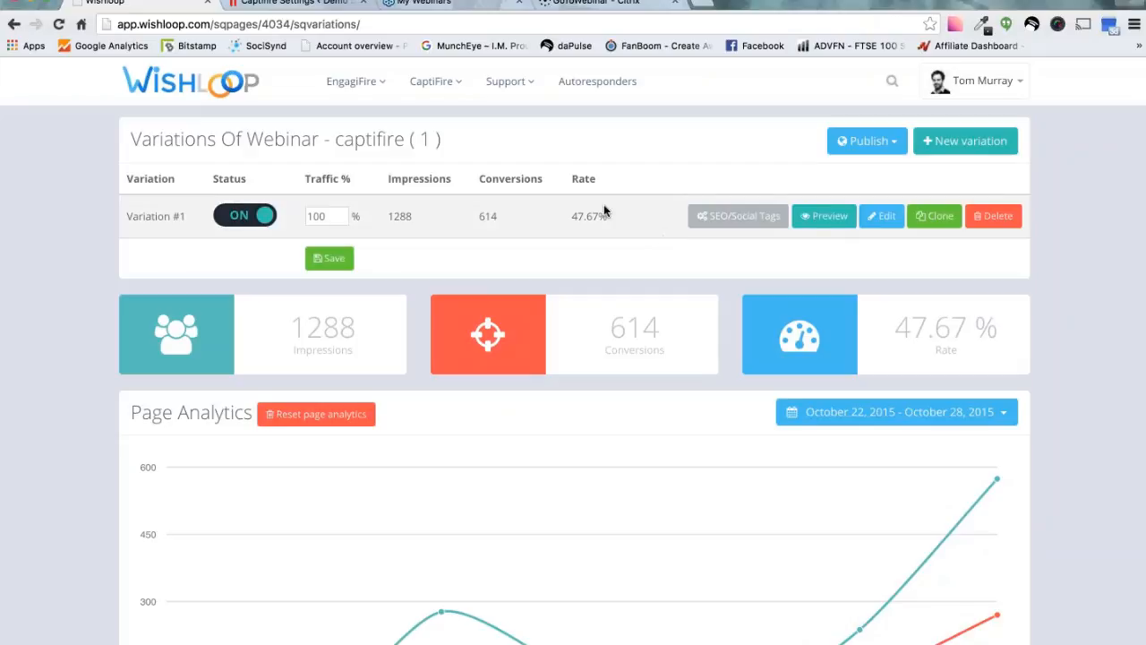
pyautogui.moveTo(489, 105)
pyautogui.moveTo(432, 81)
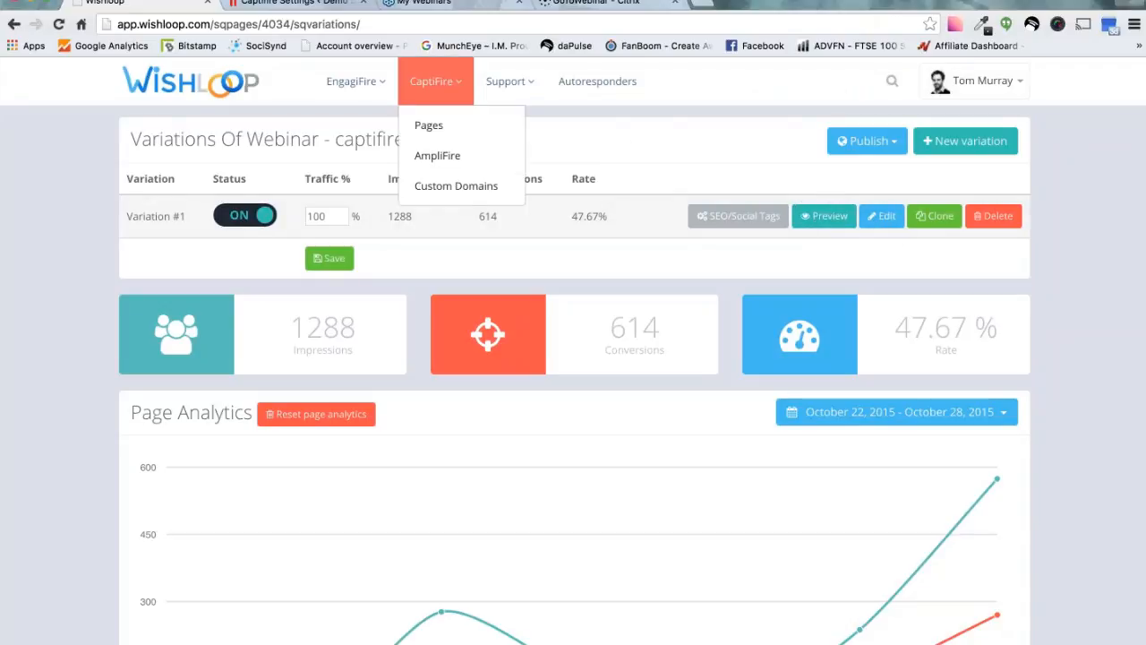
pyautogui.click(428, 120)
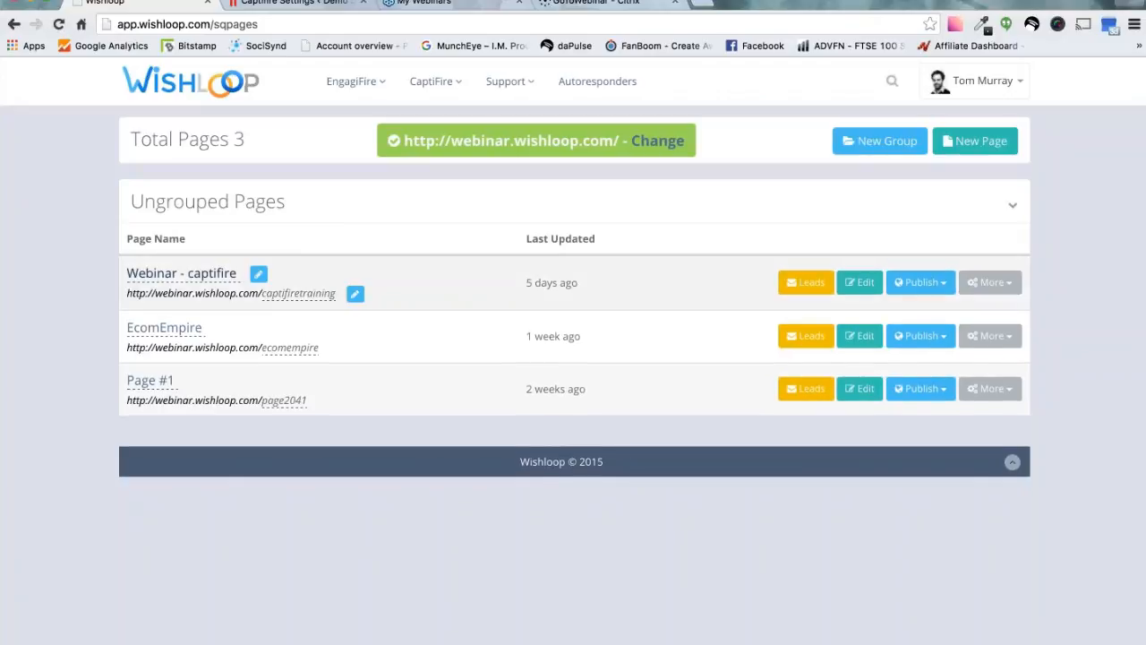
# Open the publishing integrations of the "Webinar - captifire" page and copy the API key used for WordPress
pyautogui.click(943, 285)
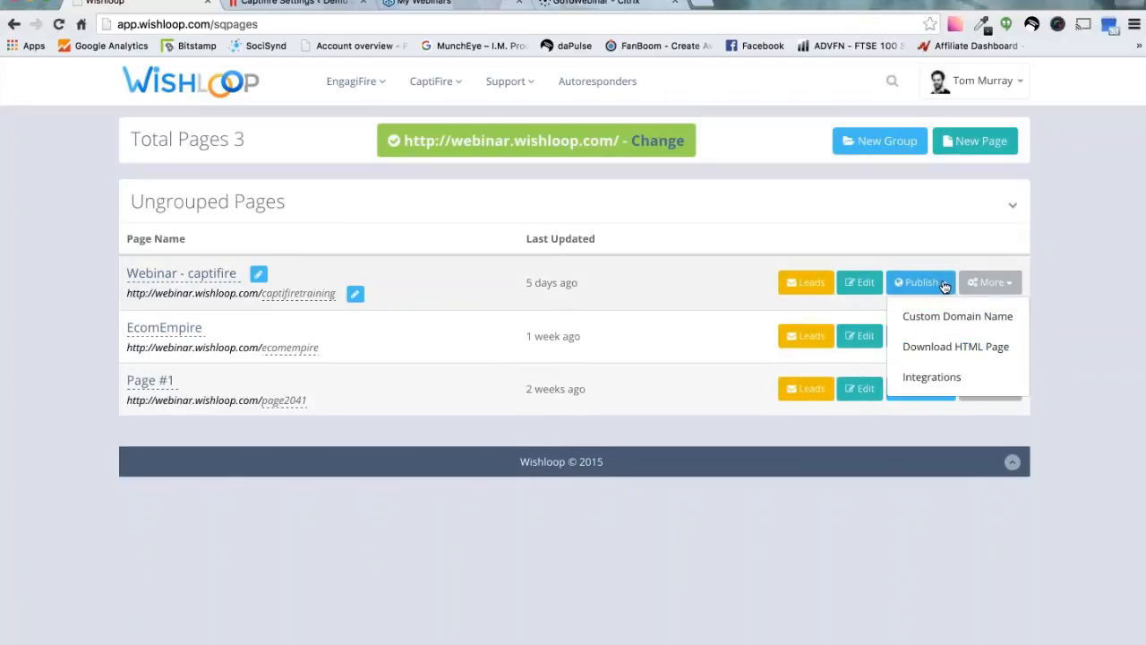
pyautogui.click(942, 377)
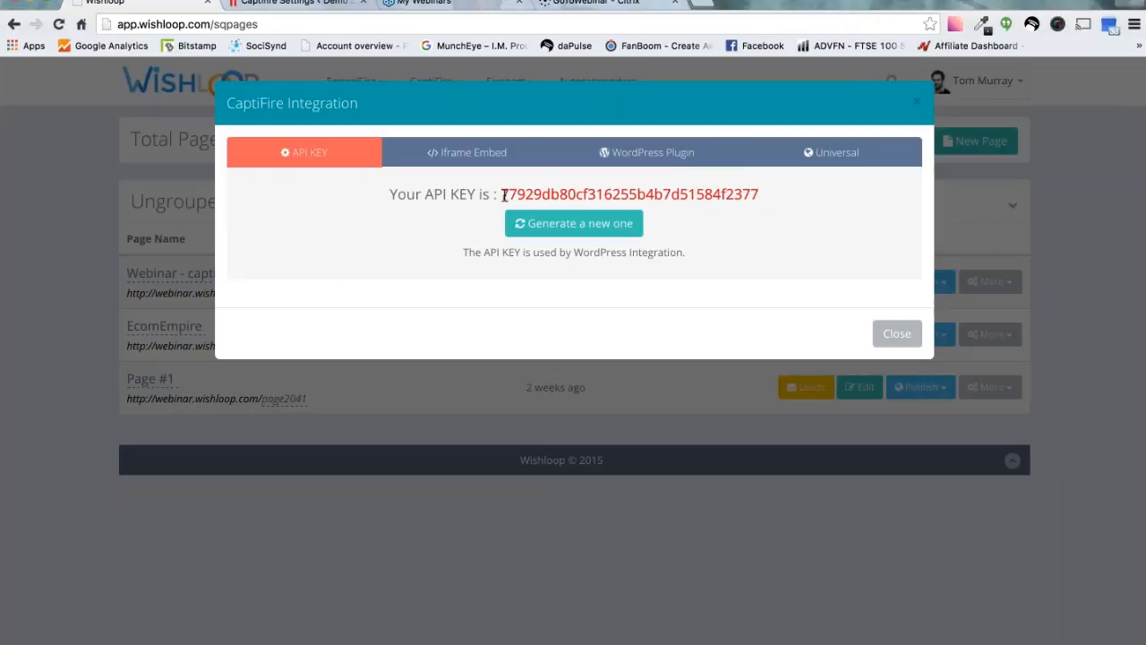
pyautogui.moveTo(503, 195); pyautogui.dragTo(761, 198)
pyautogui.hotkey('ctrl', 'c')
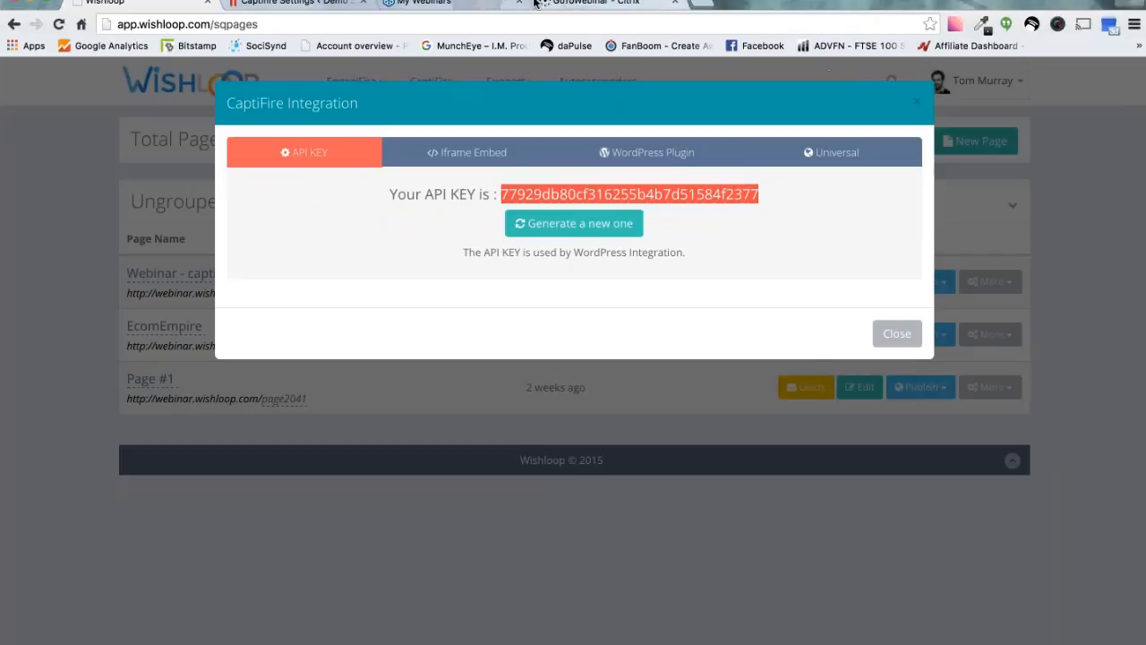
# Switch to the WordPress Captifire settings and paste the copied API key into the API key field
pyautogui.click(296, 3)
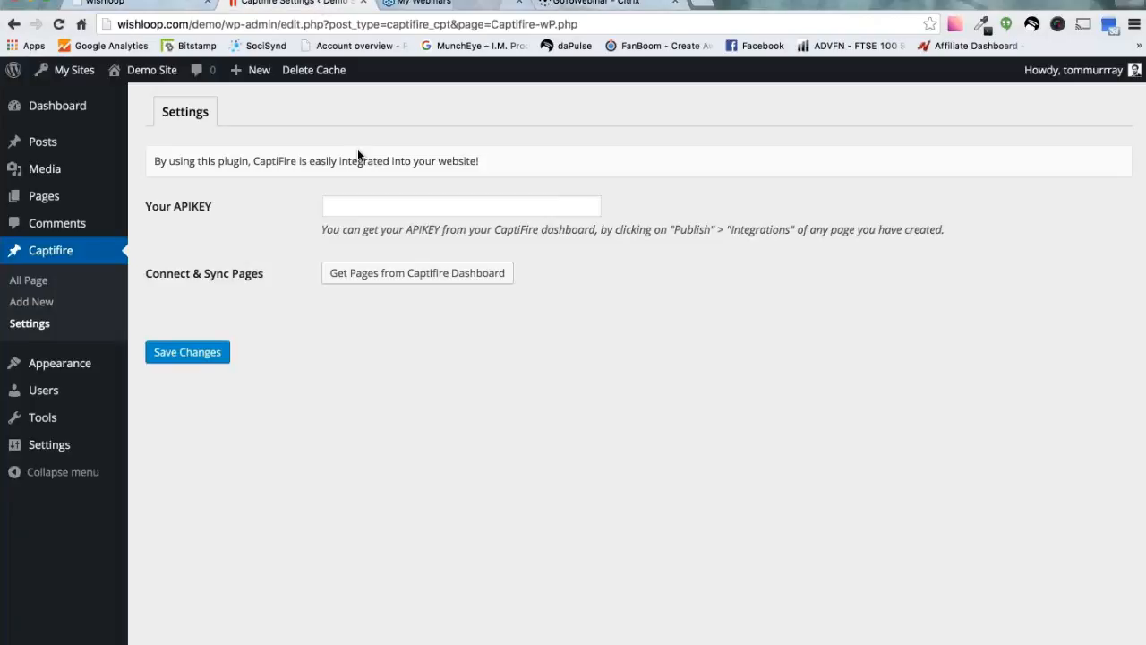
pyautogui.click(349, 209)
pyautogui.hotkey('ctrl', 'v')
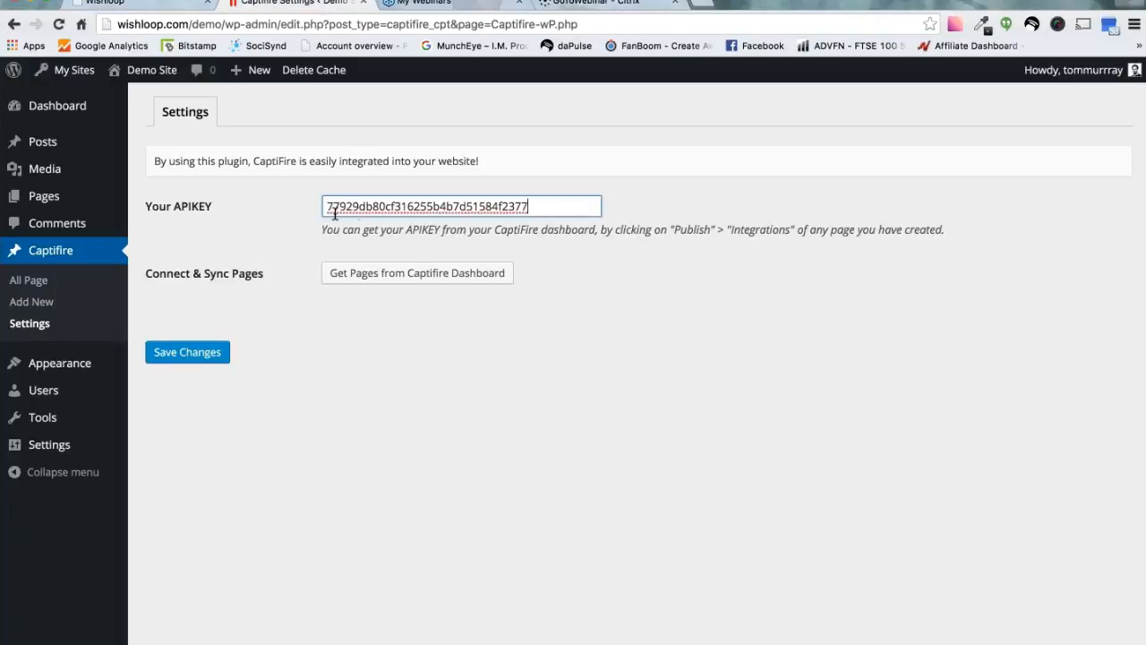
# Fetch the pages from the Captifire dashboard into WordPress and save the plugin settings
pyautogui.click(466, 267)
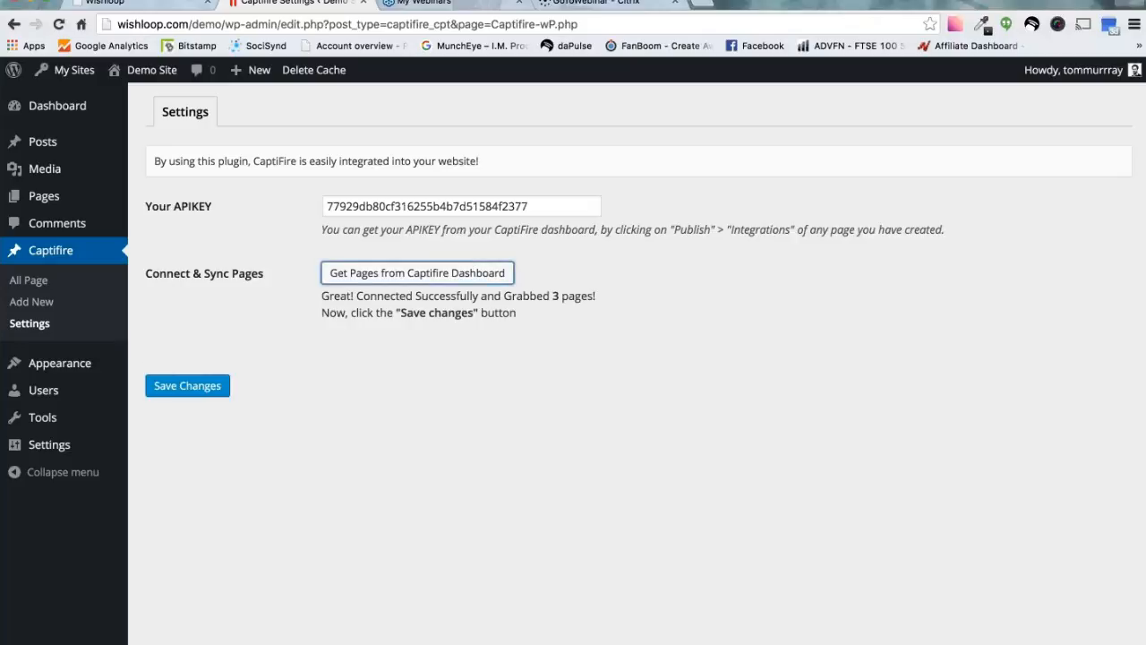
pyautogui.moveTo(554, 297); pyautogui.dragTo(565, 297)
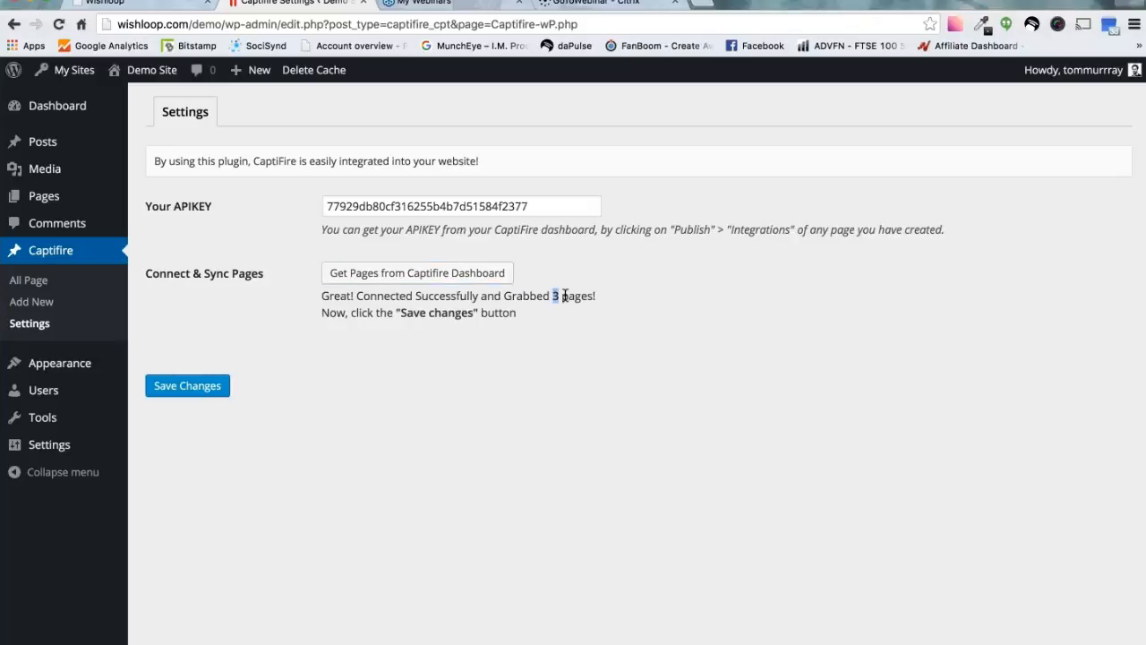
pyautogui.click(466, 373)
pyautogui.click(167, 388)
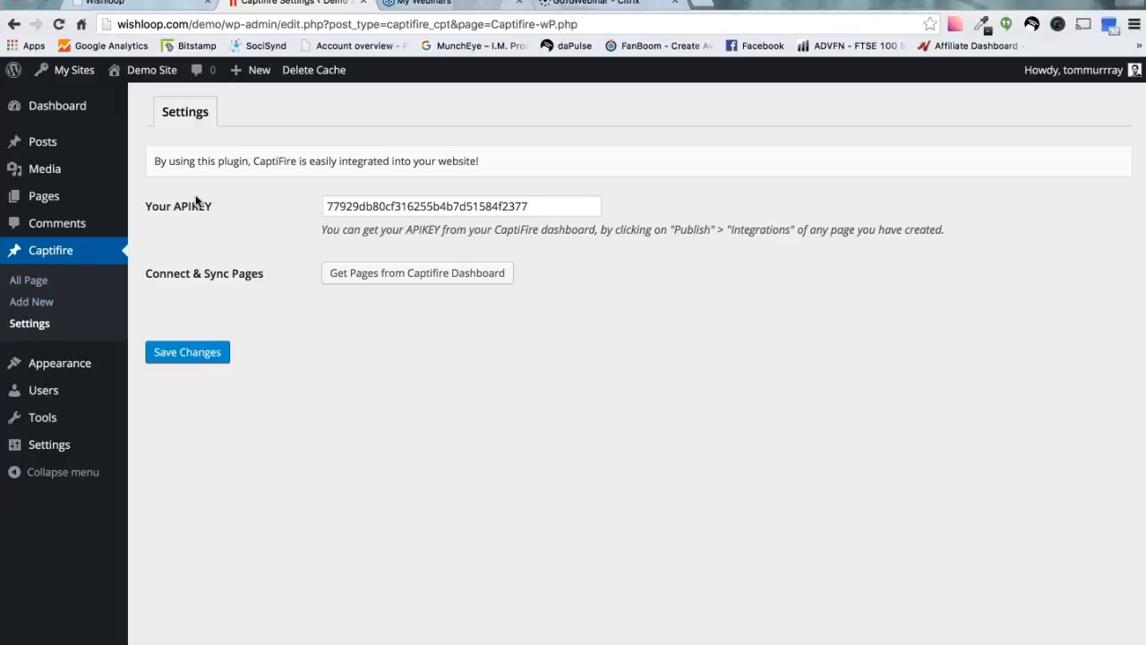
# Add a new Captifire page in WordPress with the custom URL "test" and "Webinar - captifire" as its CaptiFire page
pyautogui.click(40, 308)
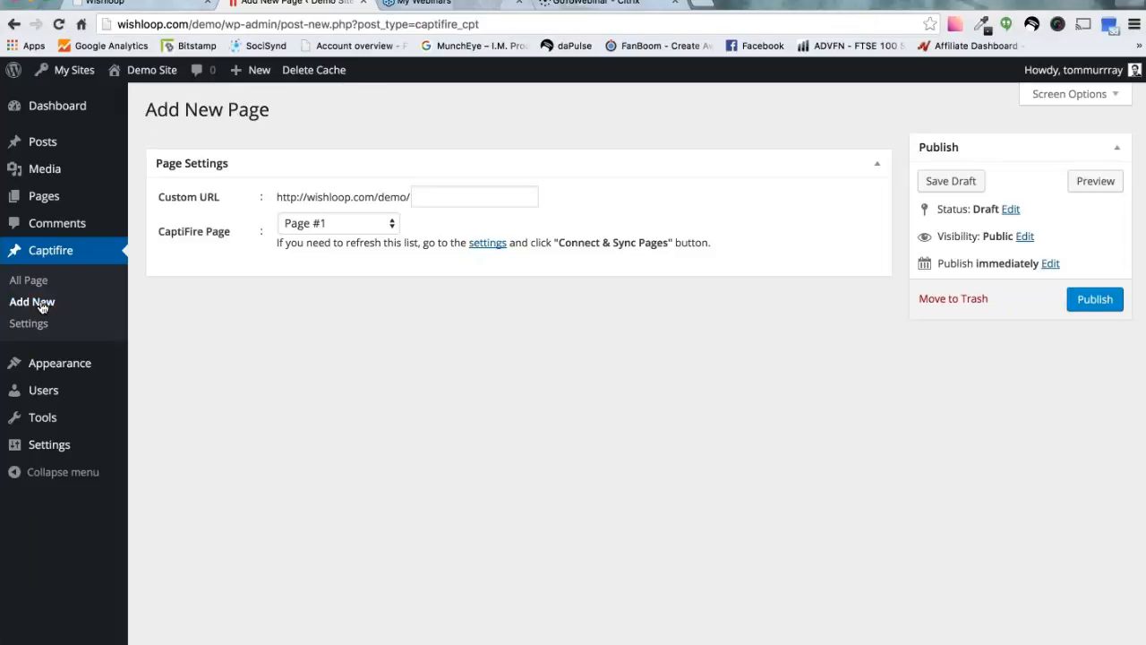
pyautogui.click(448, 198)
pyautogui.write('test')
pyautogui.click(570, 202)
pyautogui.click(389, 222)
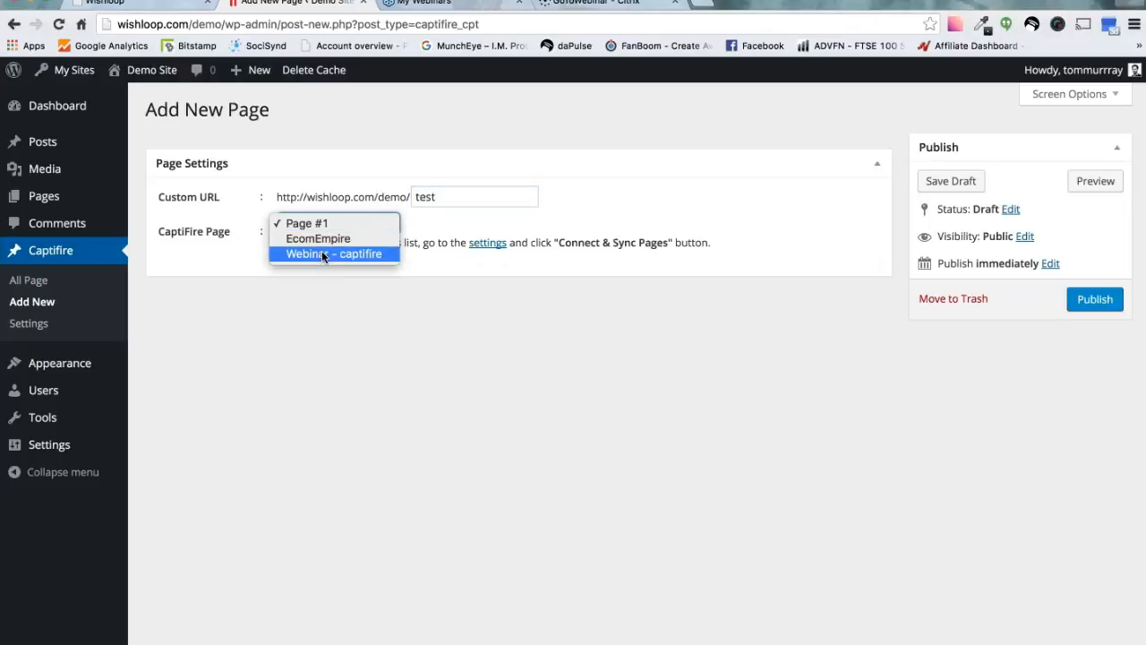
pyautogui.click(322, 251)
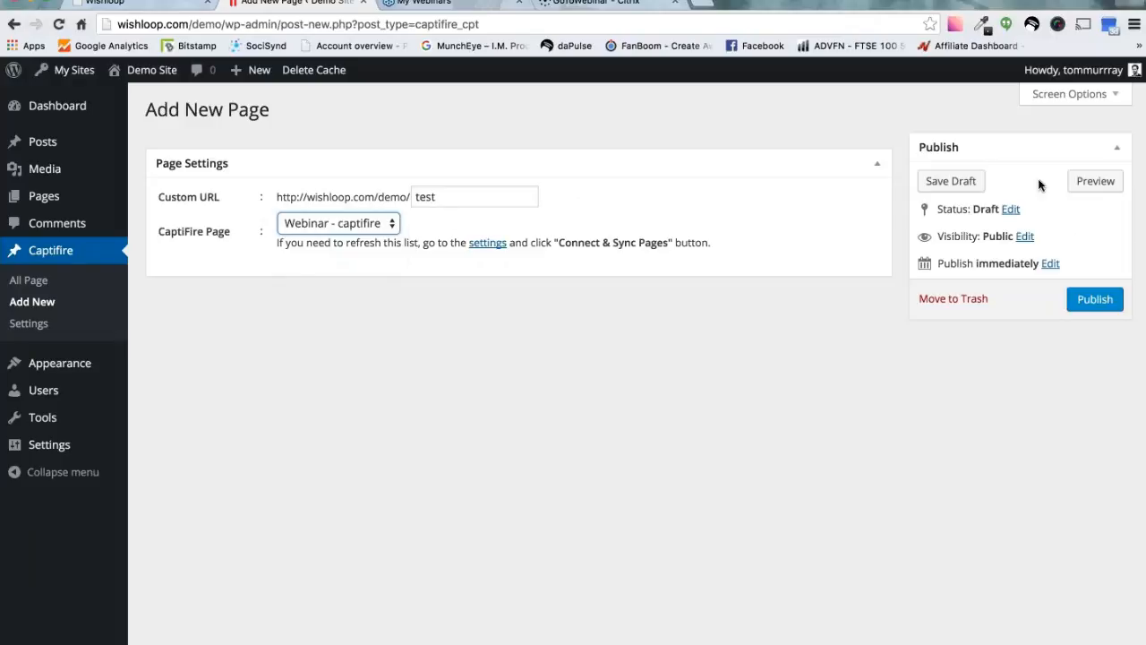
# Publish the new WordPress page, view it live and check its web address
pyautogui.click(973, 180)
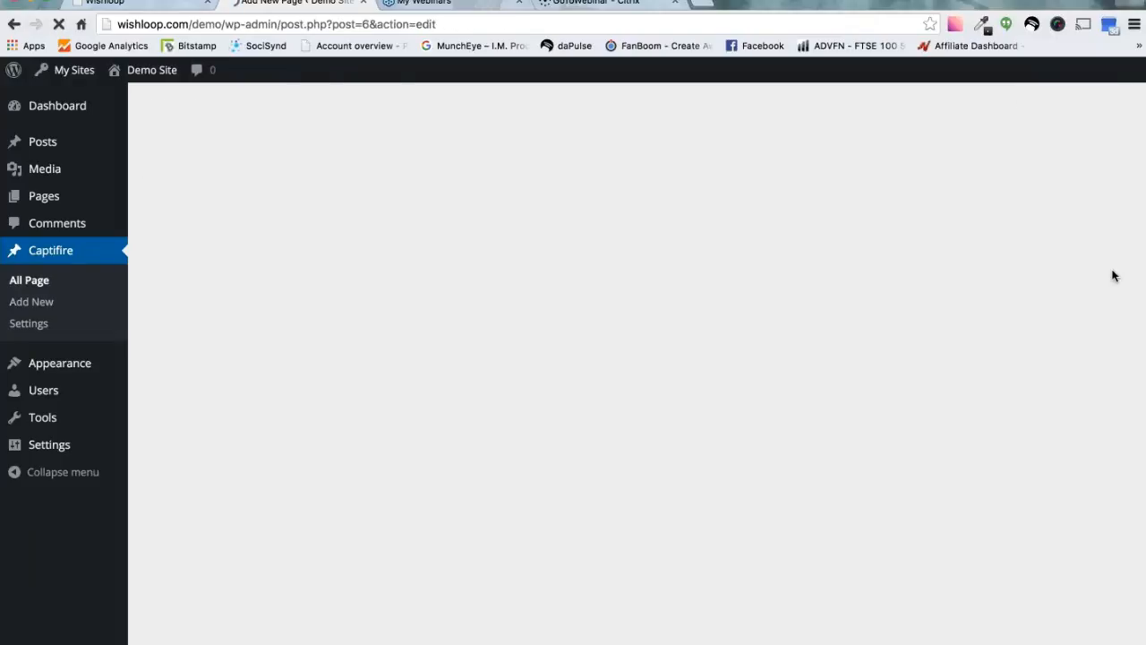
pyautogui.click(1103, 349)
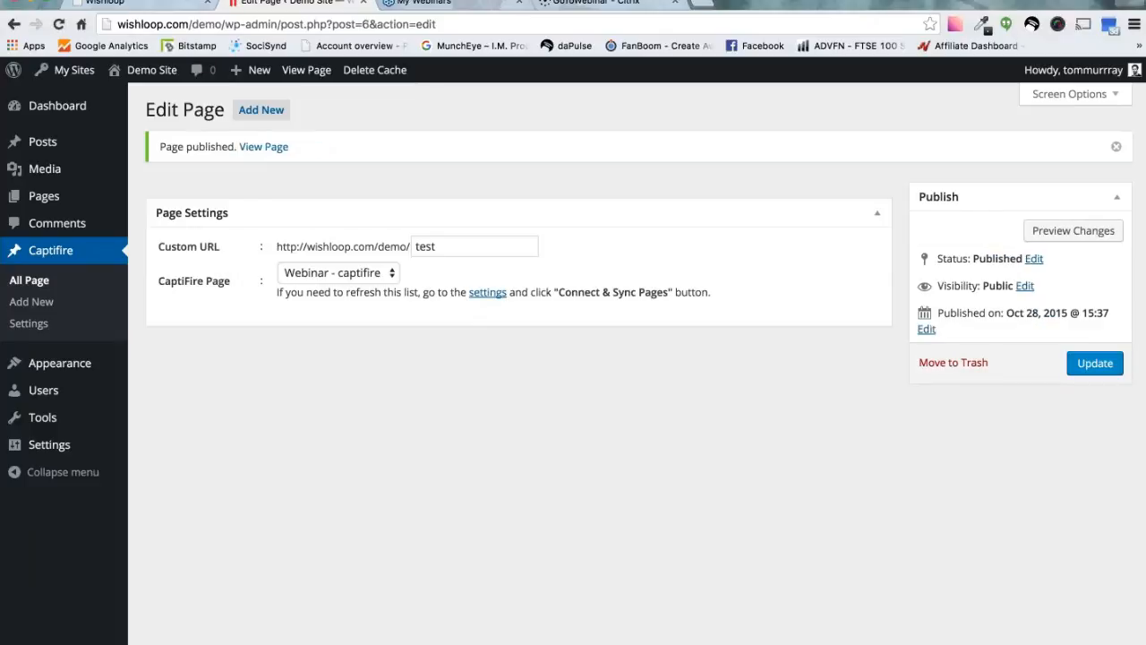
pyautogui.click(260, 147)
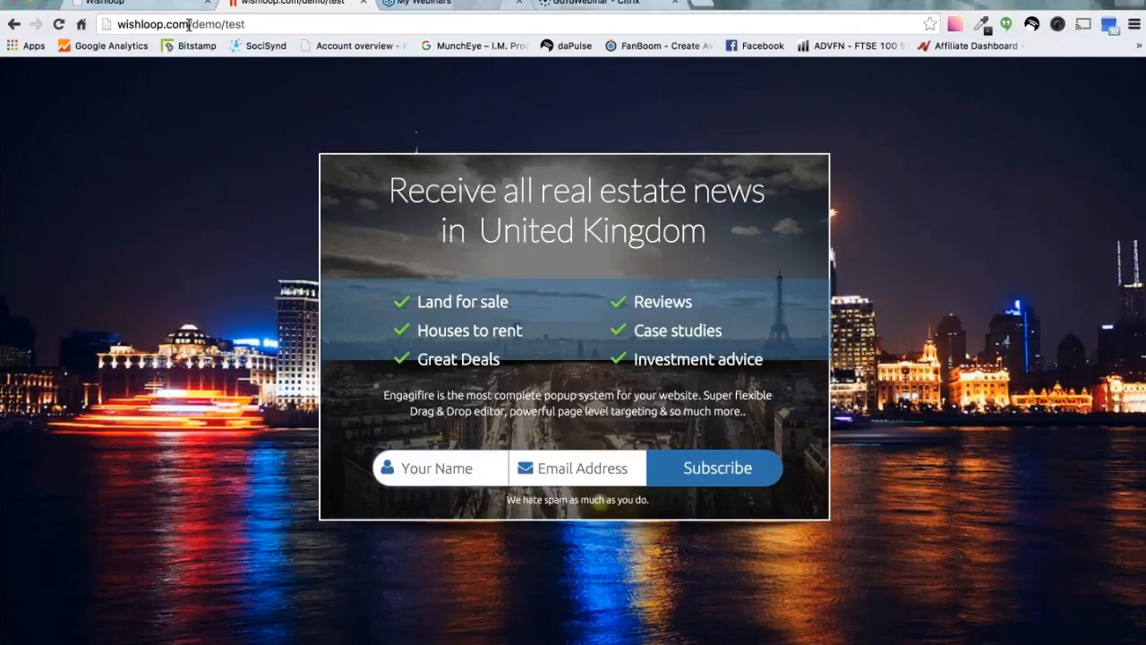
pyautogui.click(118, 24)
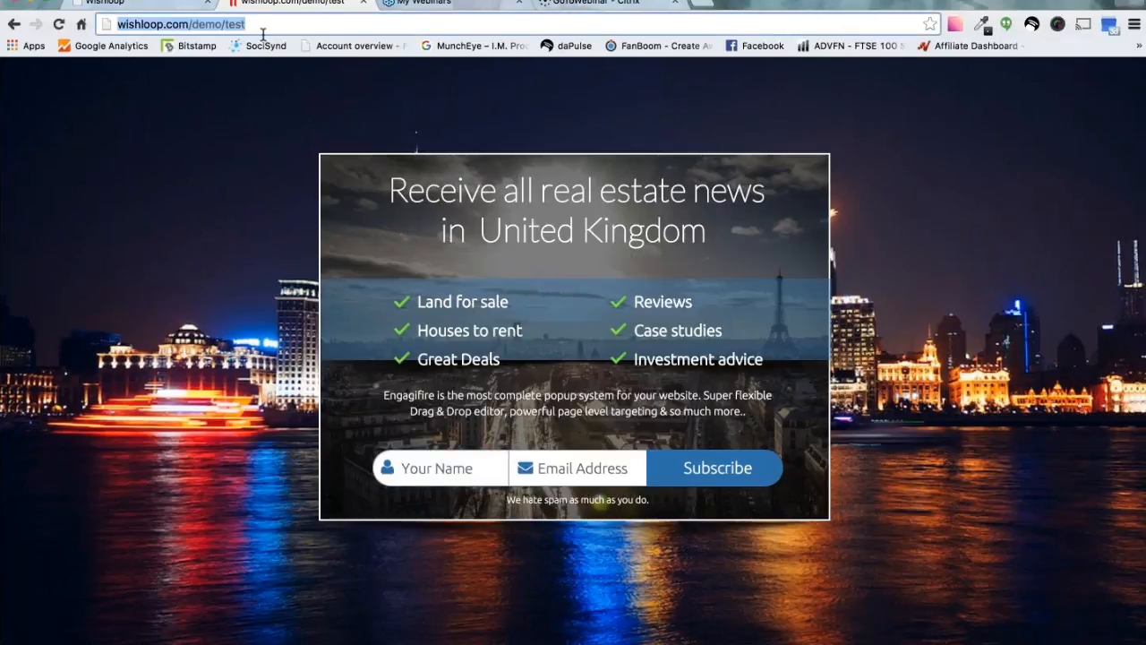
# Return to the Wishloop page integrations, check the iframe embed code and close the dialog
pyautogui.click(152, 7)
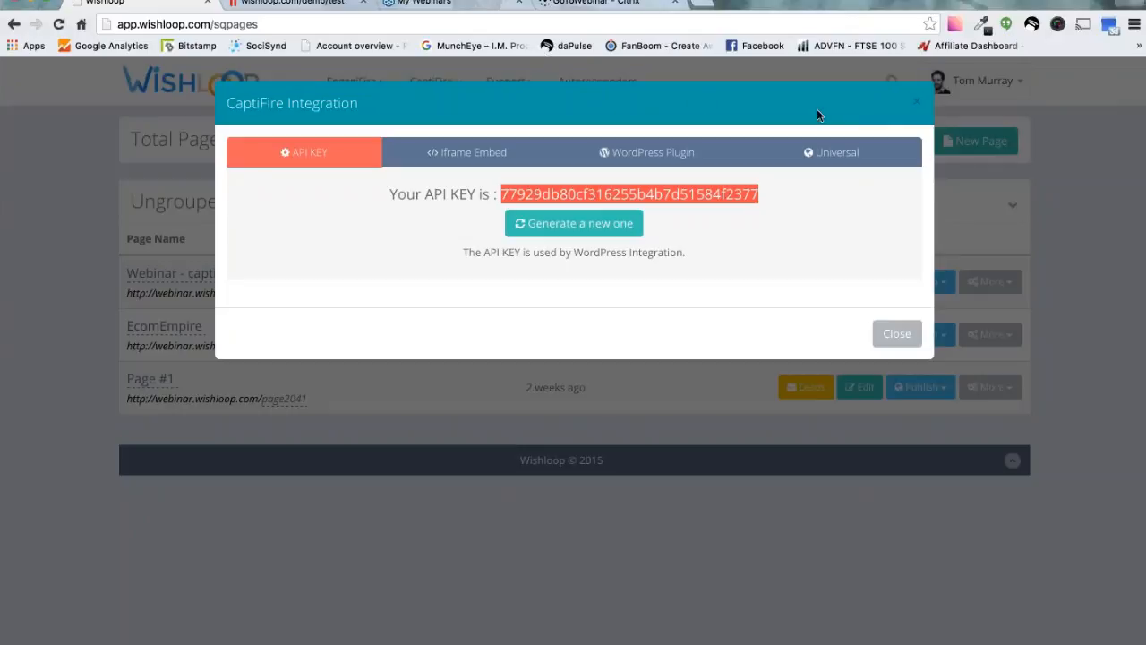
pyautogui.click(476, 160)
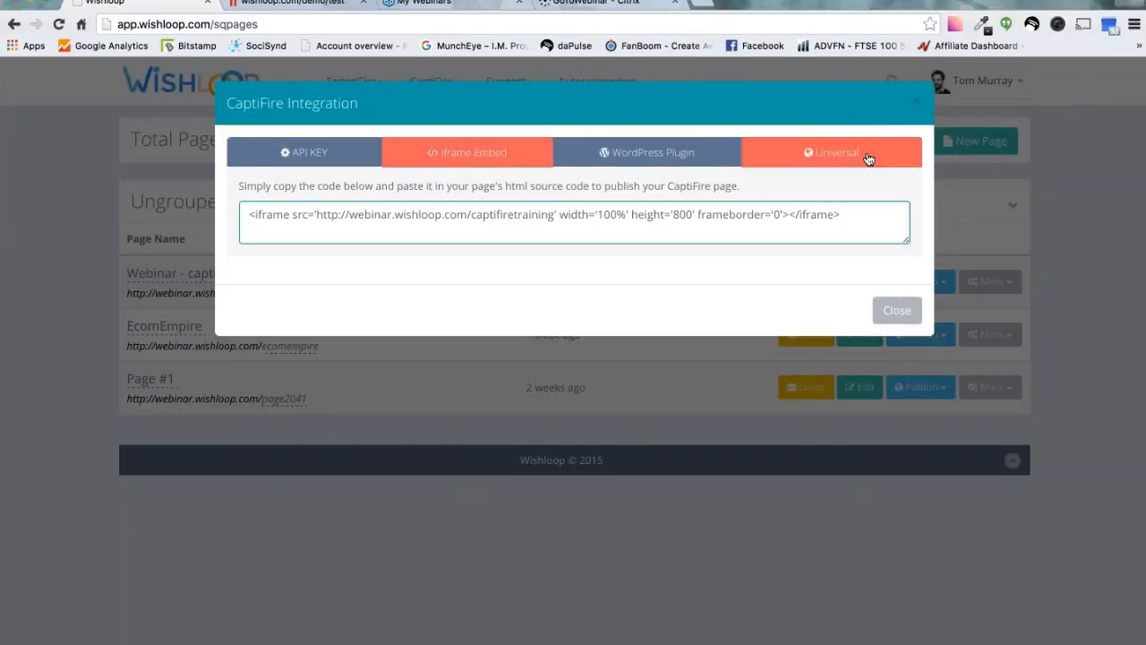
pyautogui.click(916, 101)
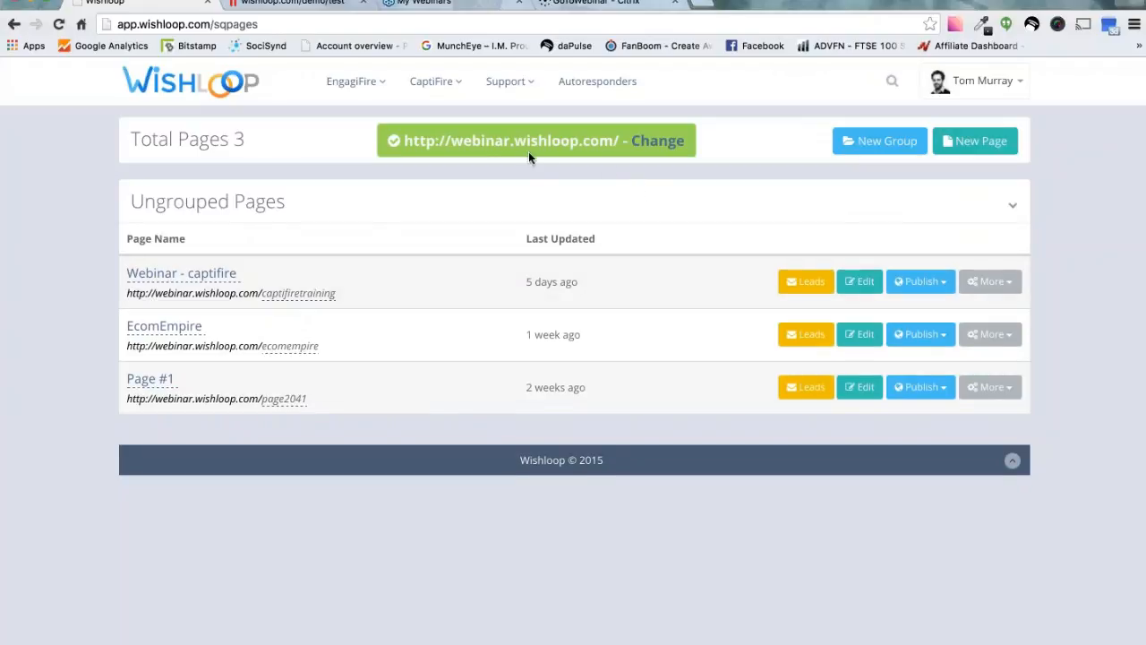
# Check the subdomain setup used for the published CaptiFire pages and close it
pyautogui.click(672, 150)
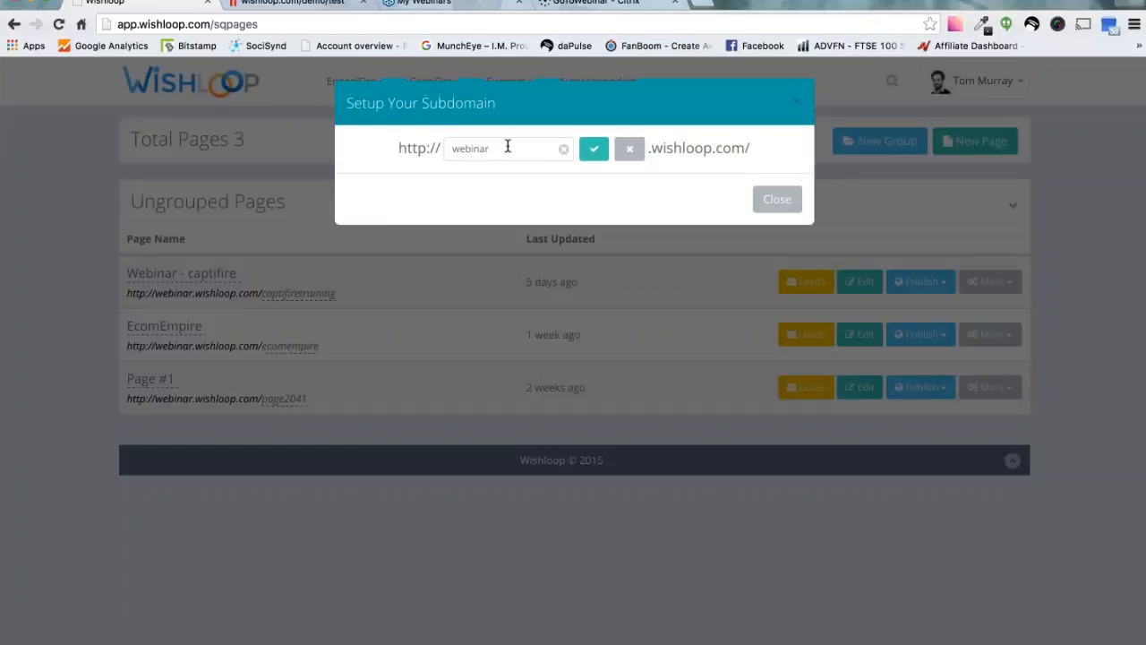
pyautogui.moveTo(507, 144); pyautogui.dragTo(448, 148)
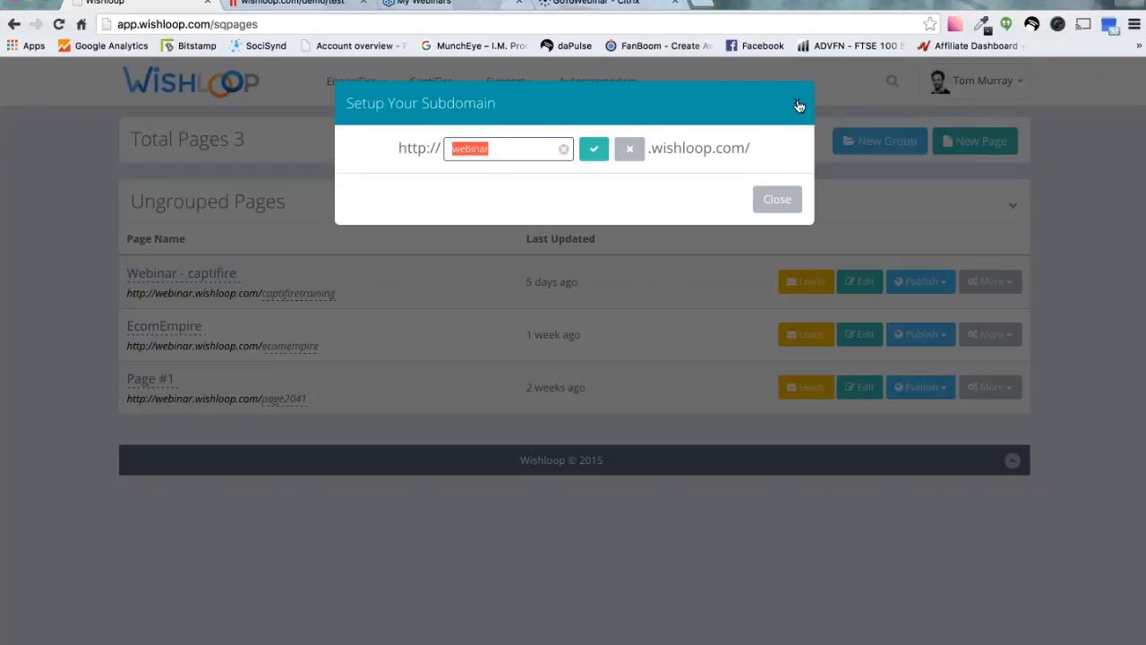
pyautogui.press('Return')
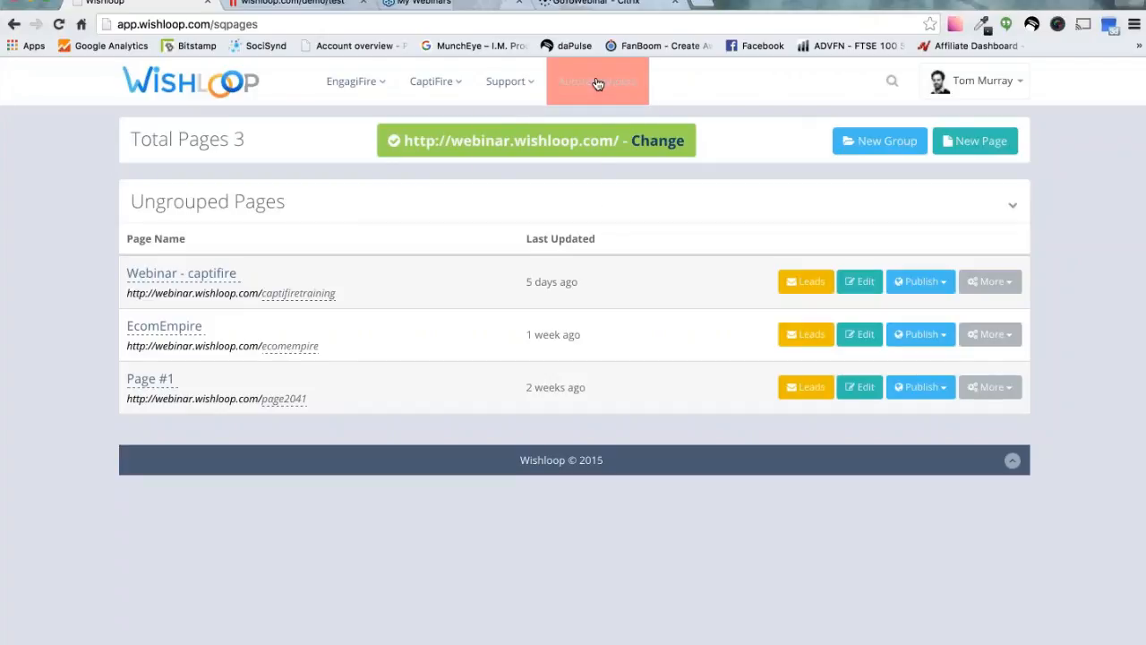
# Reopen the CaptiFire page list and open Variation #1 of "Webinar - captifire" in the editor
pyautogui.moveTo(455, 81)
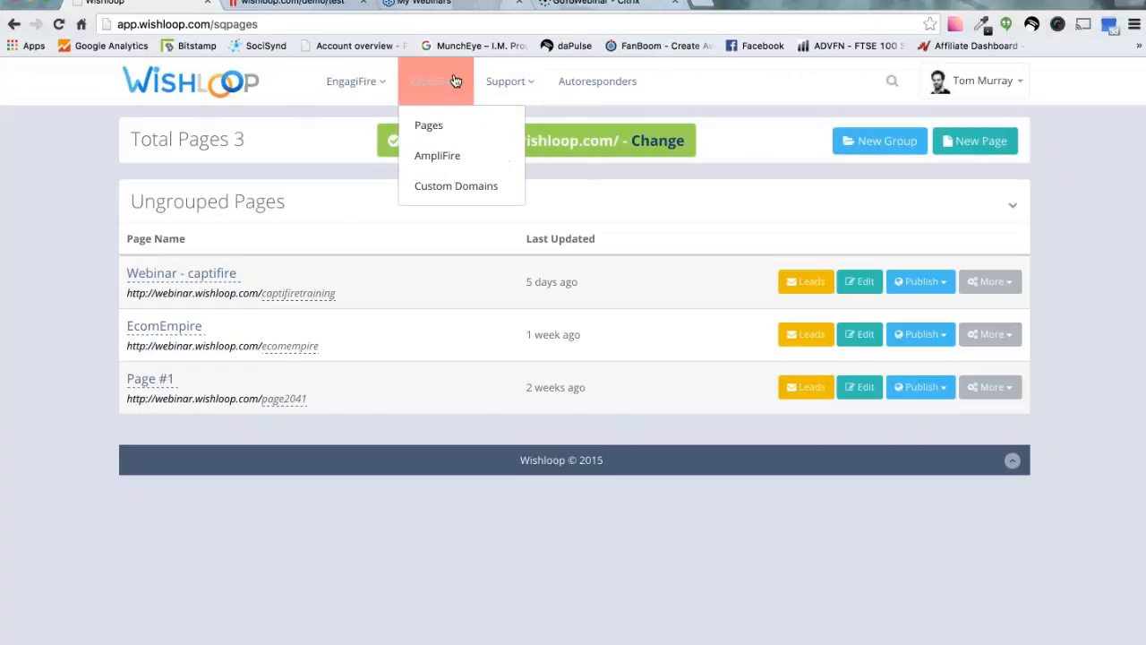
pyautogui.click(449, 129)
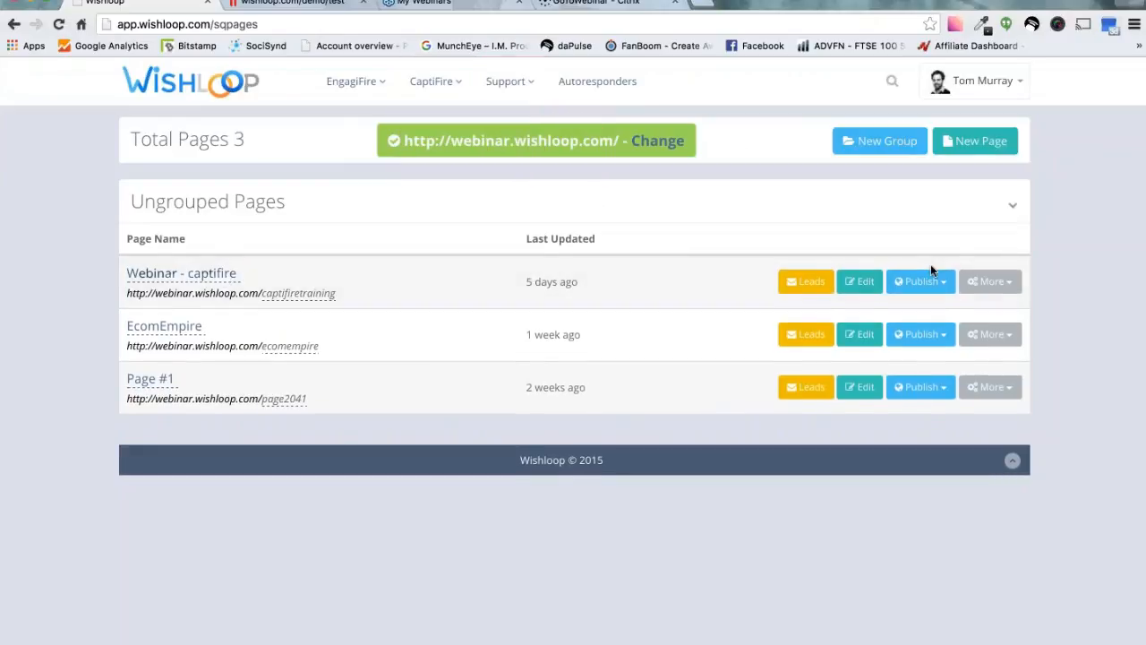
pyautogui.click(866, 285)
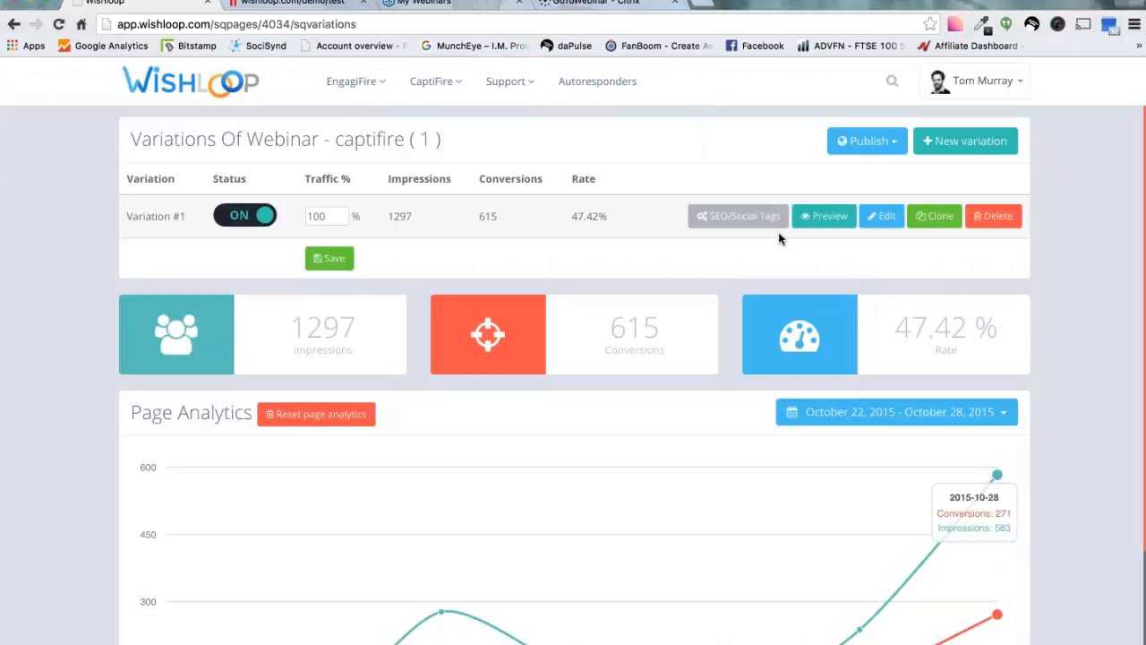
pyautogui.click(887, 225)
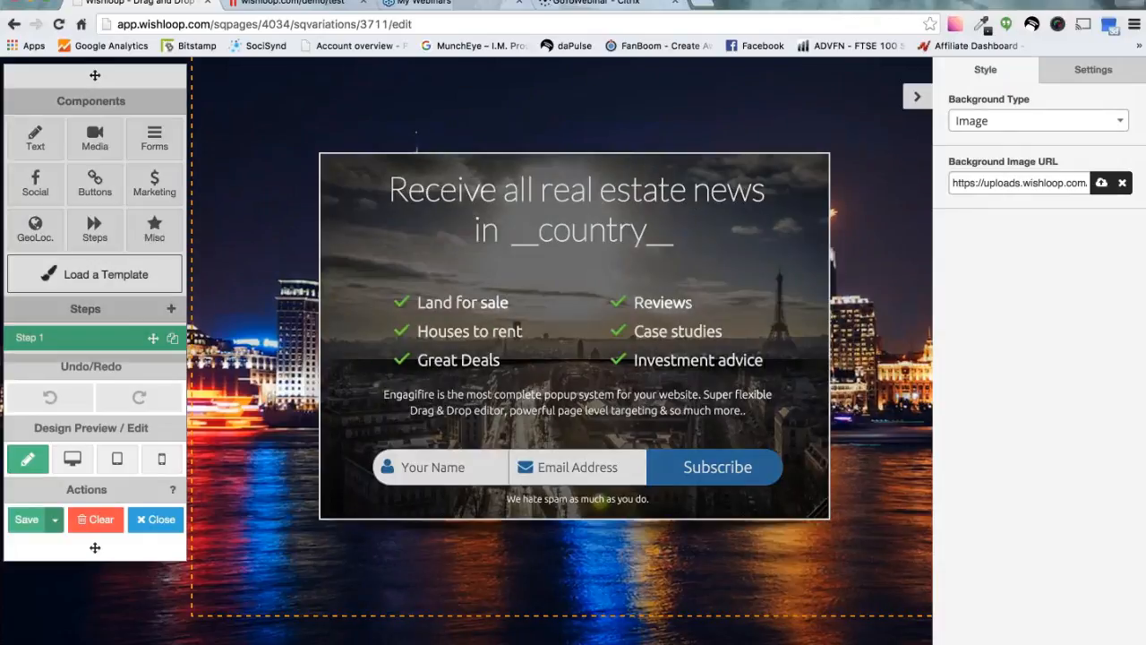
# Load the "Big sale" template into the page
pyautogui.click(105, 274)
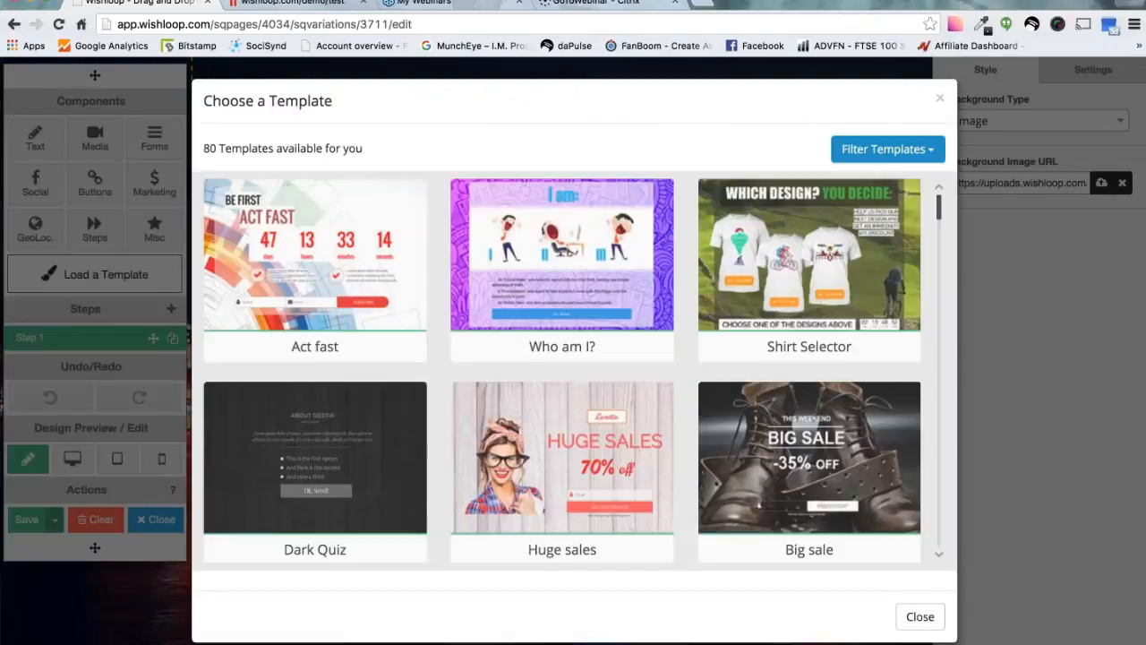
pyautogui.scroll(-2, 788, 269)
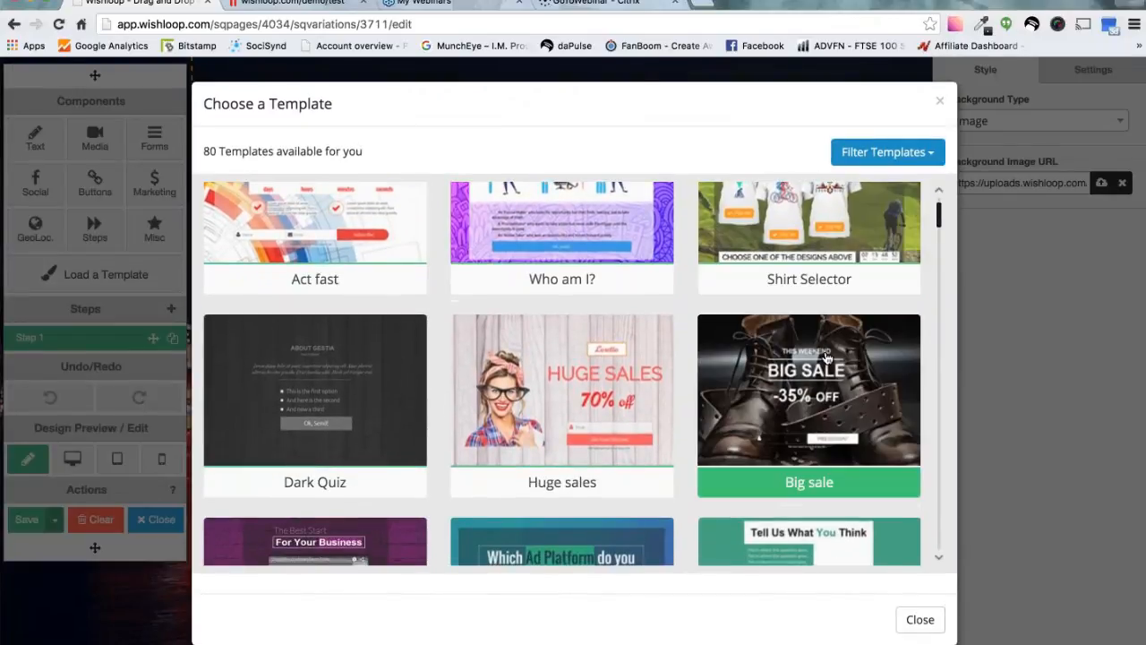
pyautogui.click(826, 358)
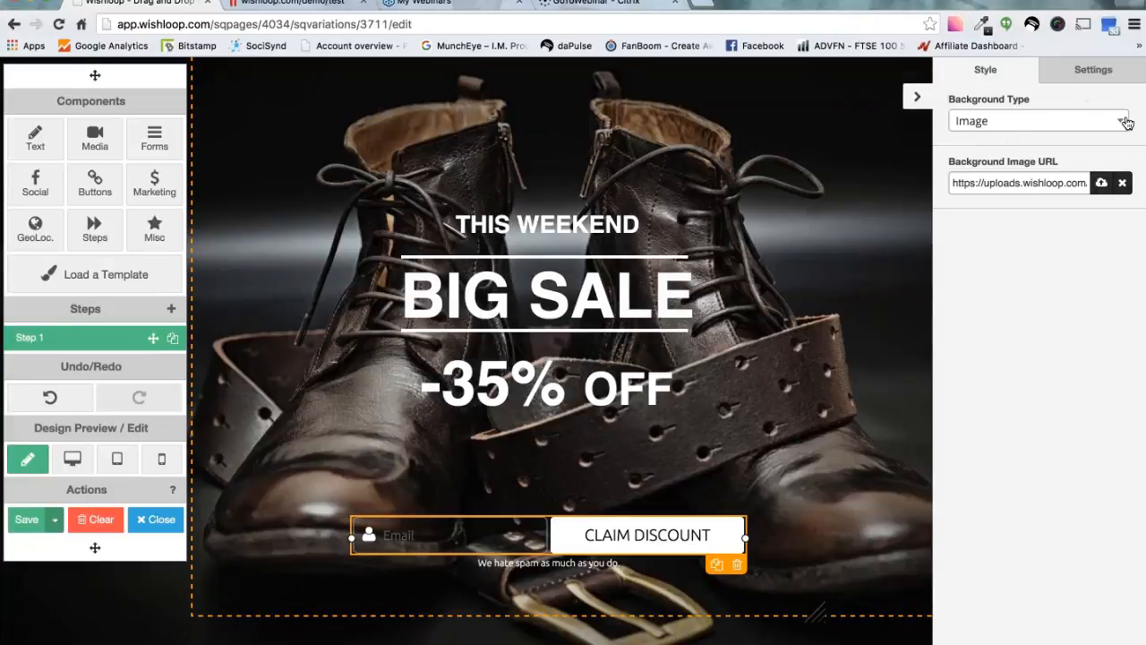
# Set the page's exit popup trigger to Exit Intent
pyautogui.click(1081, 73)
pyautogui.scroll(-1, 973, 479)
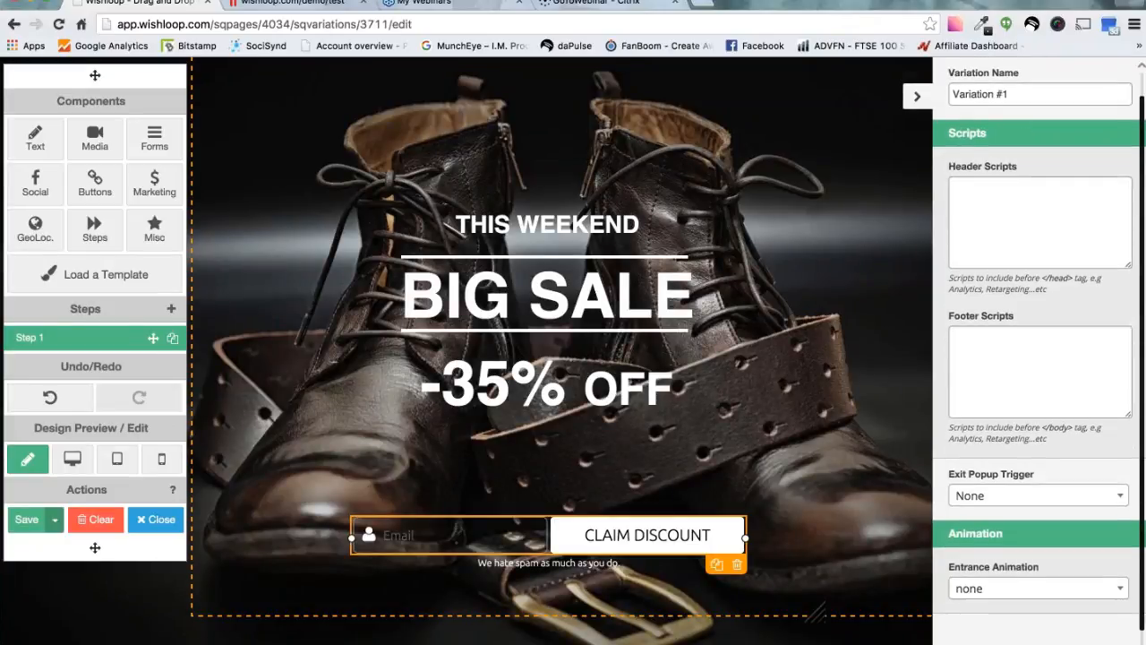
pyautogui.click(1124, 498)
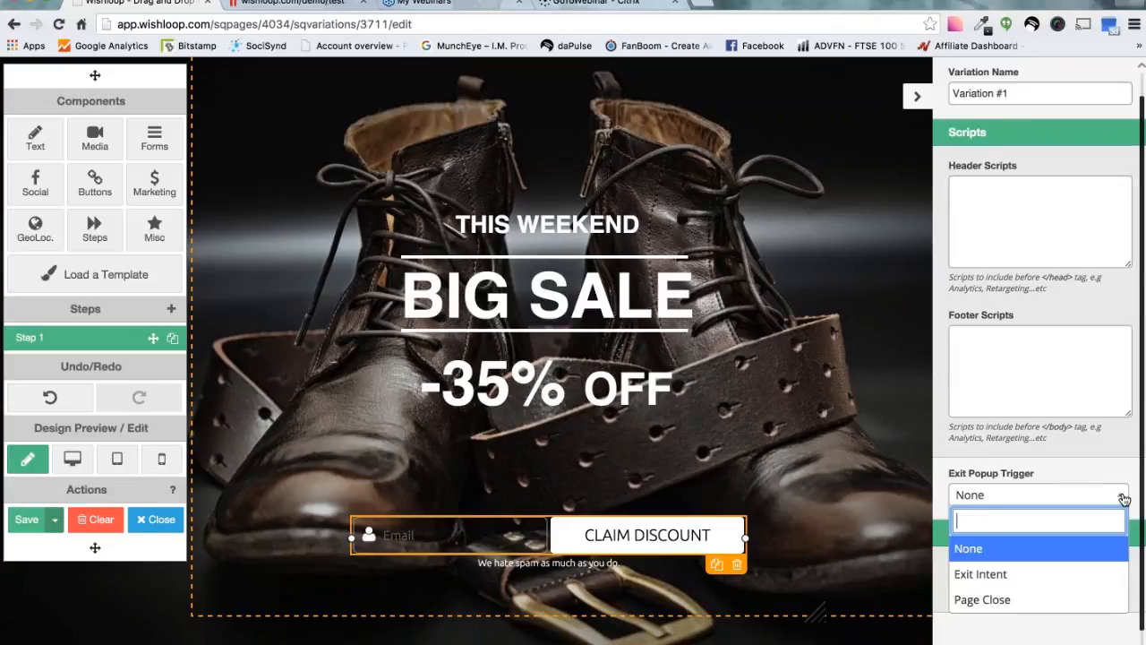
pyautogui.click(980, 574)
pyautogui.scroll(-2, 1038, 349)
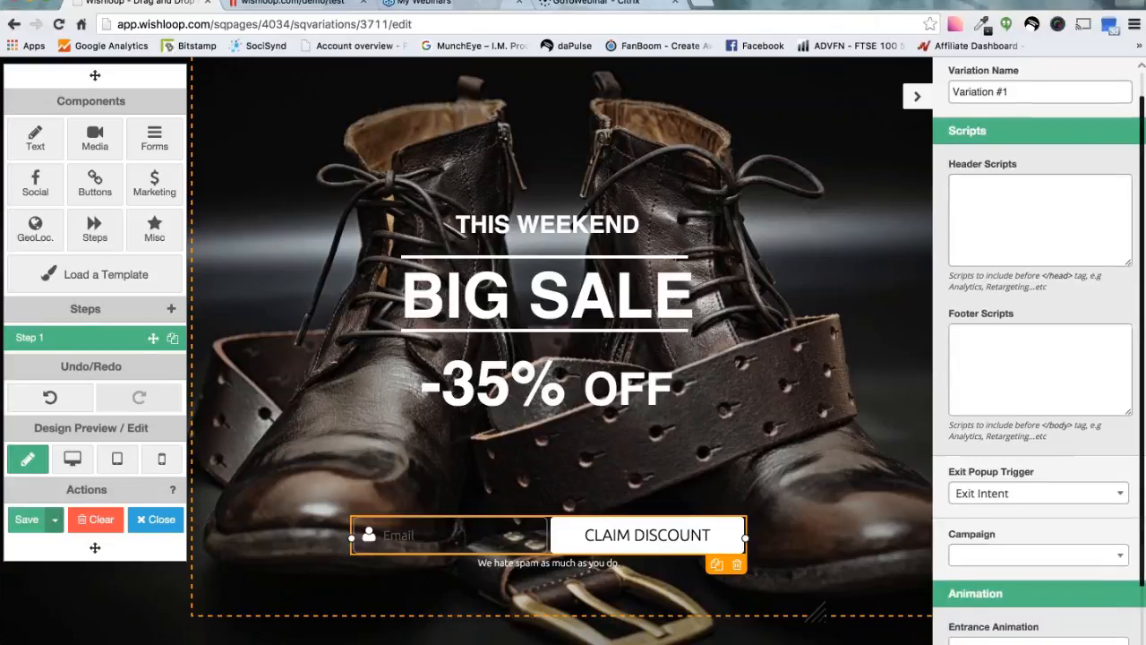
# Choose "Impact 1 - 300,000 fans" as the campaign for the exit popup
pyautogui.scroll(-1, 1039, 349)
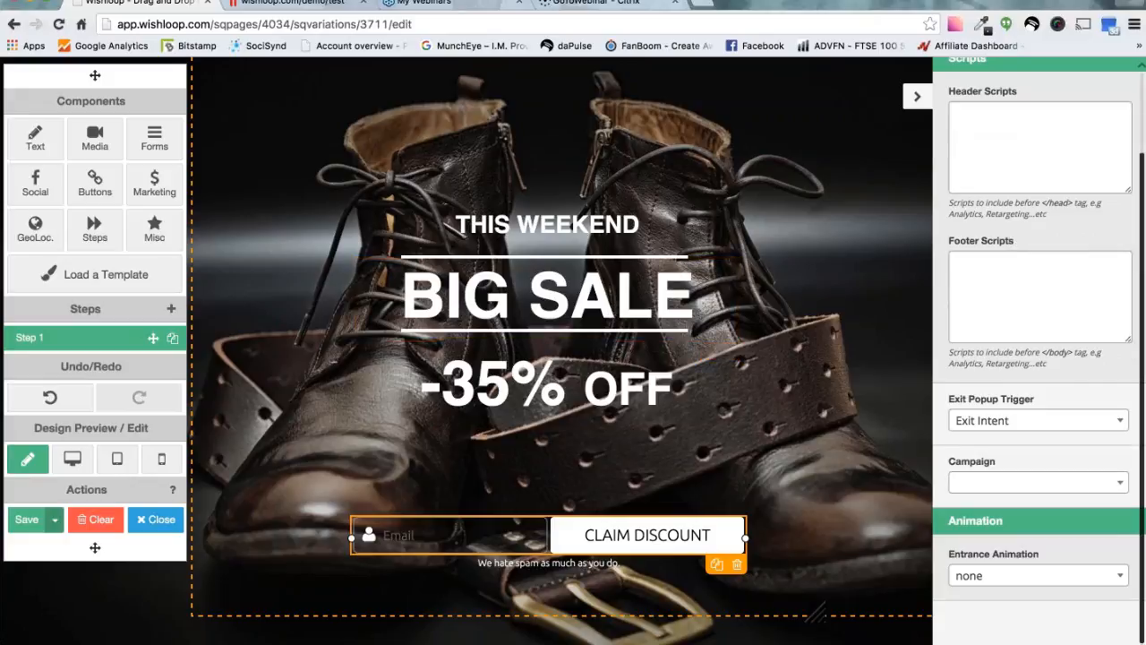
pyautogui.click(1117, 486)
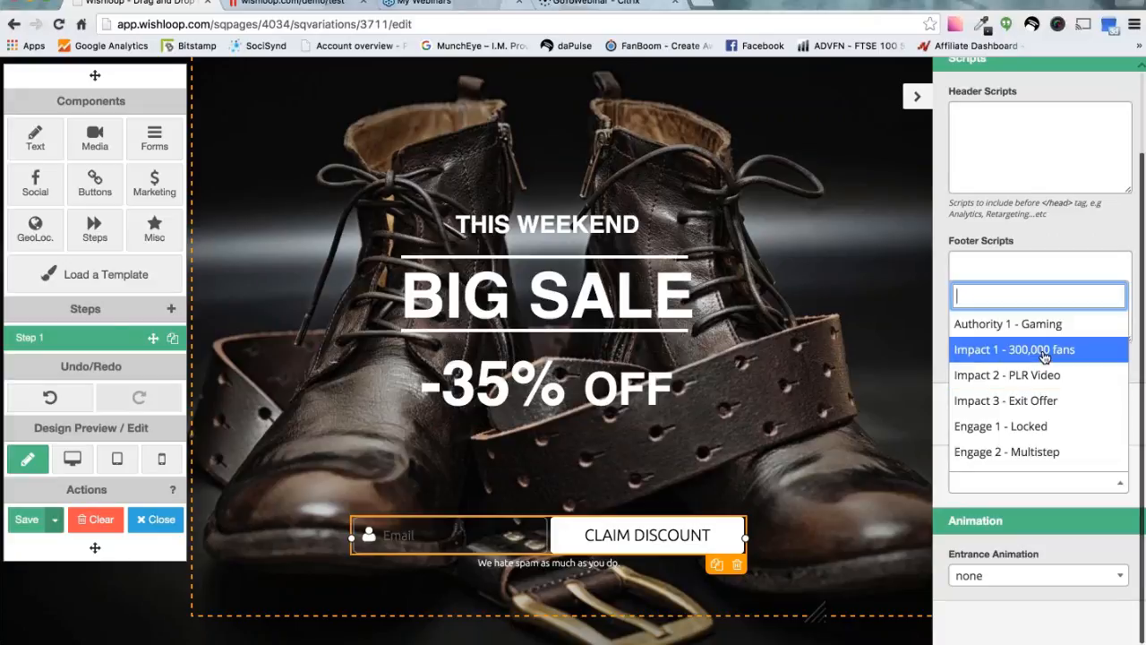
pyautogui.scroll(-1, 1043, 355)
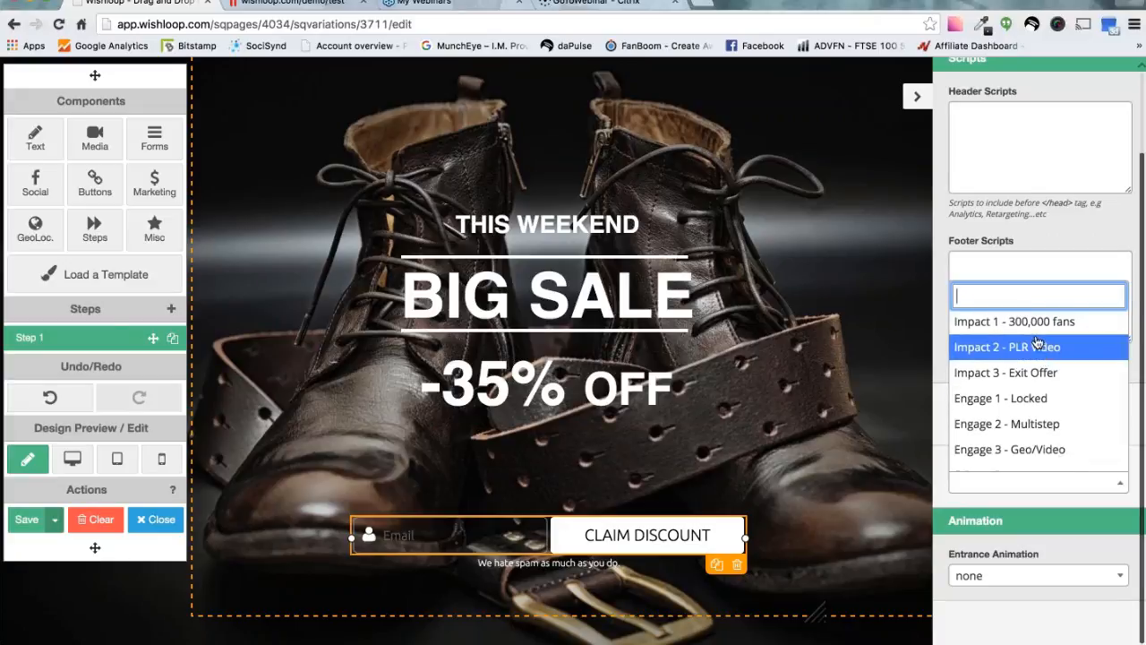
pyautogui.click(1036, 324)
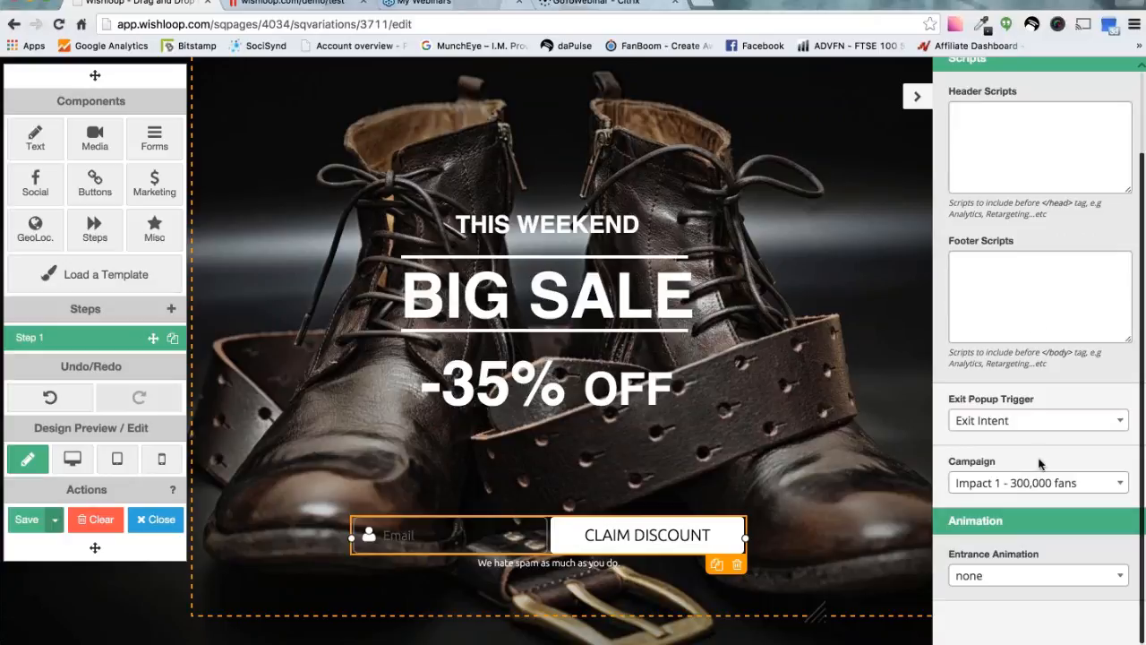
# Preview the page design for desktop and return to edit mode
pyautogui.click(881, 153)
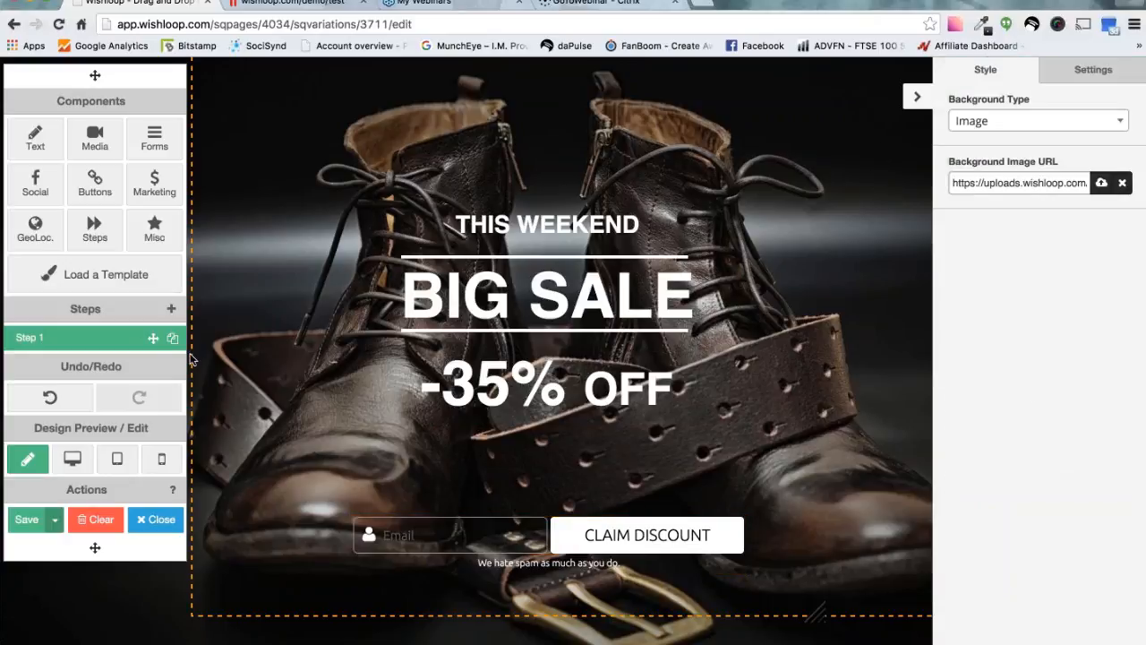
pyautogui.click(72, 459)
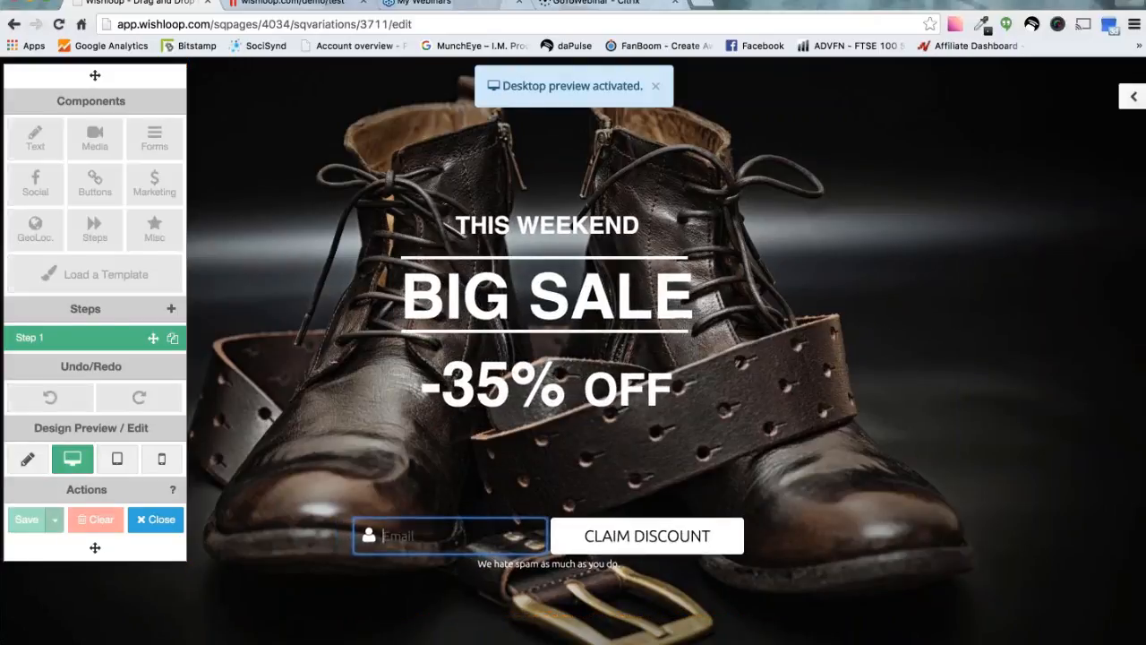
pyautogui.click(27, 460)
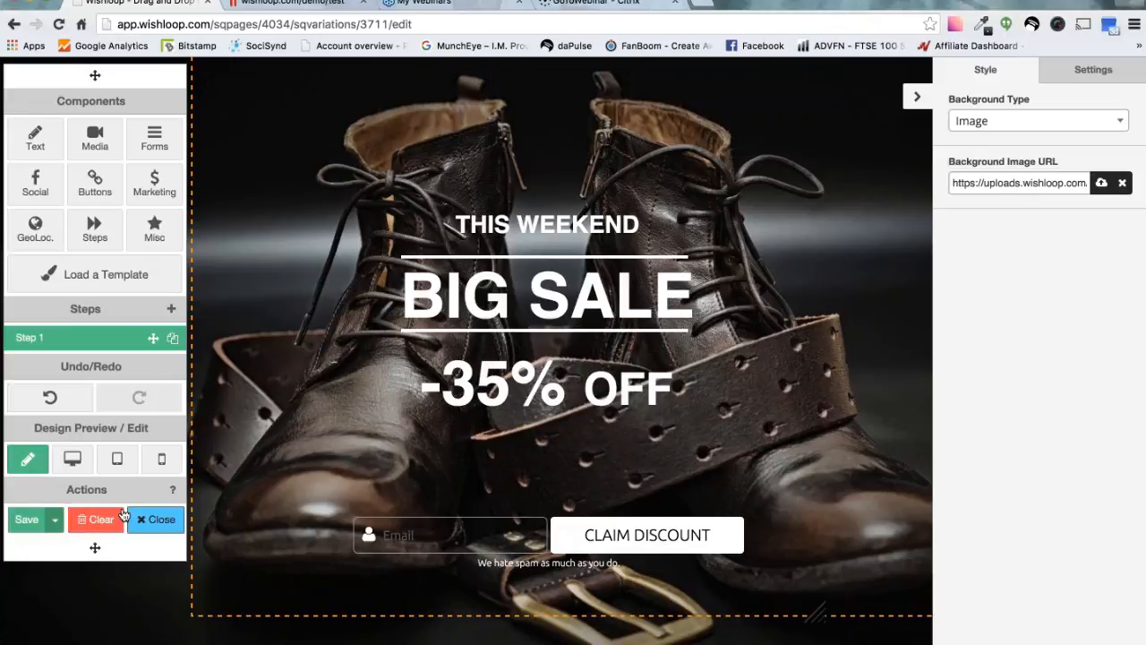
# Save and close the page design, and open the live captifiretraining page from the pages list
pyautogui.click(26, 520)
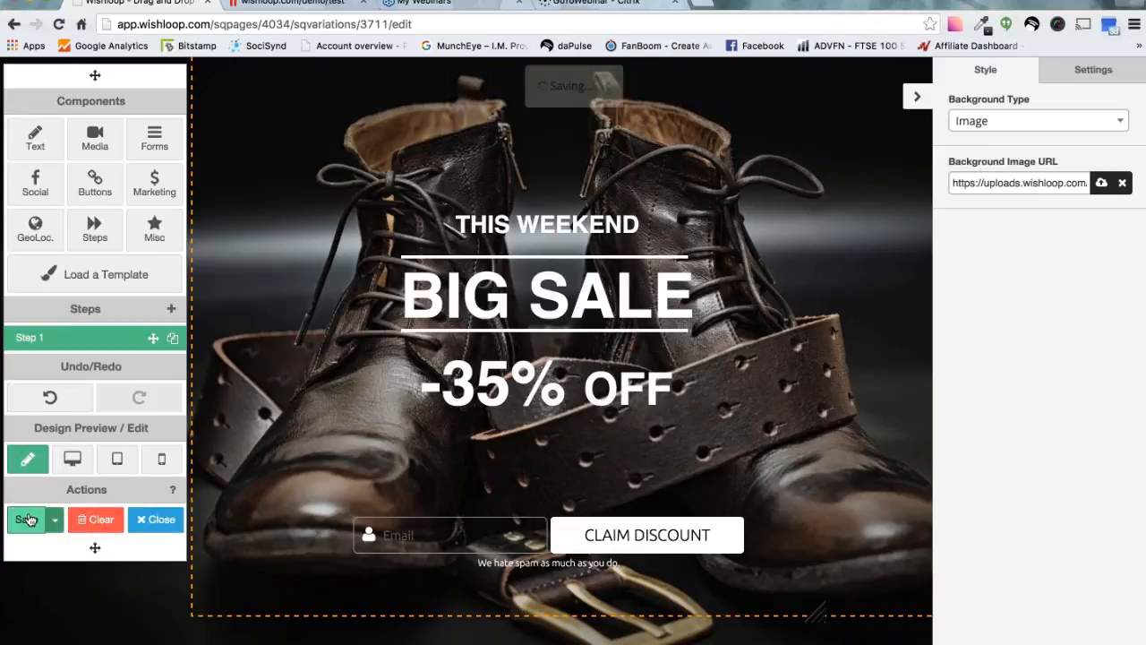
pyautogui.click(165, 530)
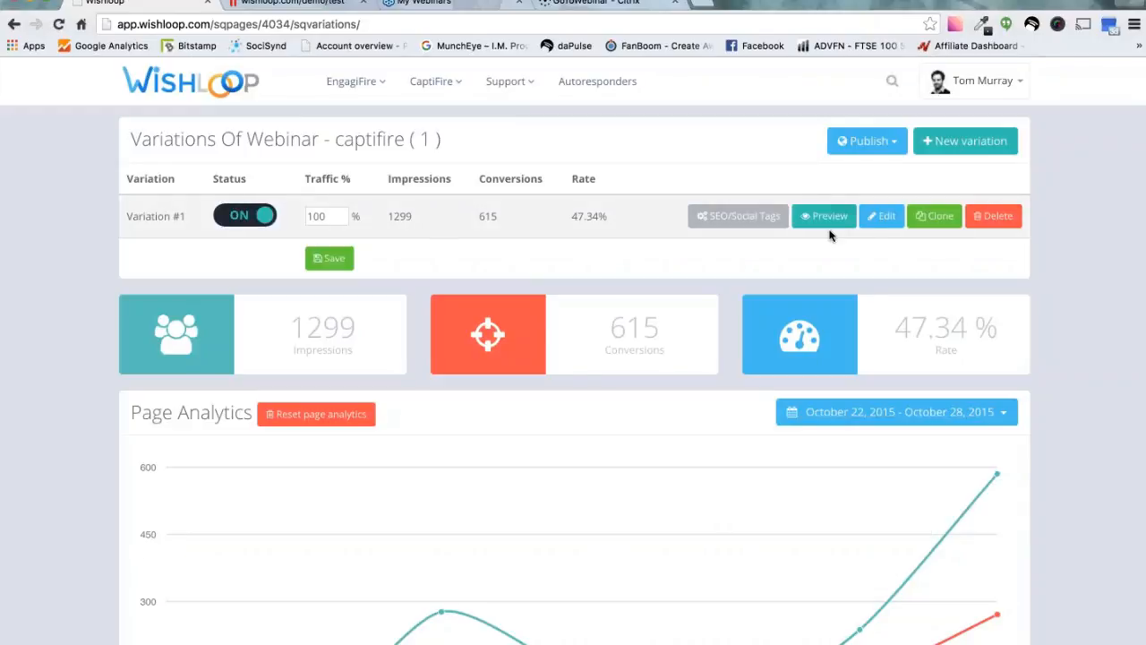
pyautogui.click(455, 95)
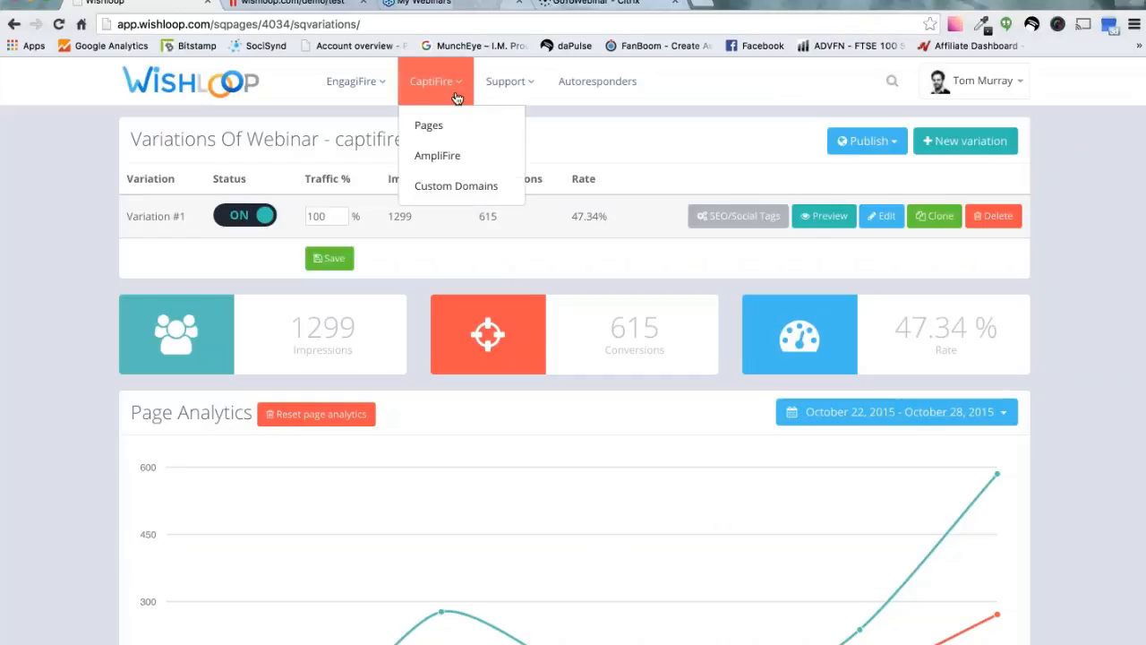
pyautogui.click(429, 128)
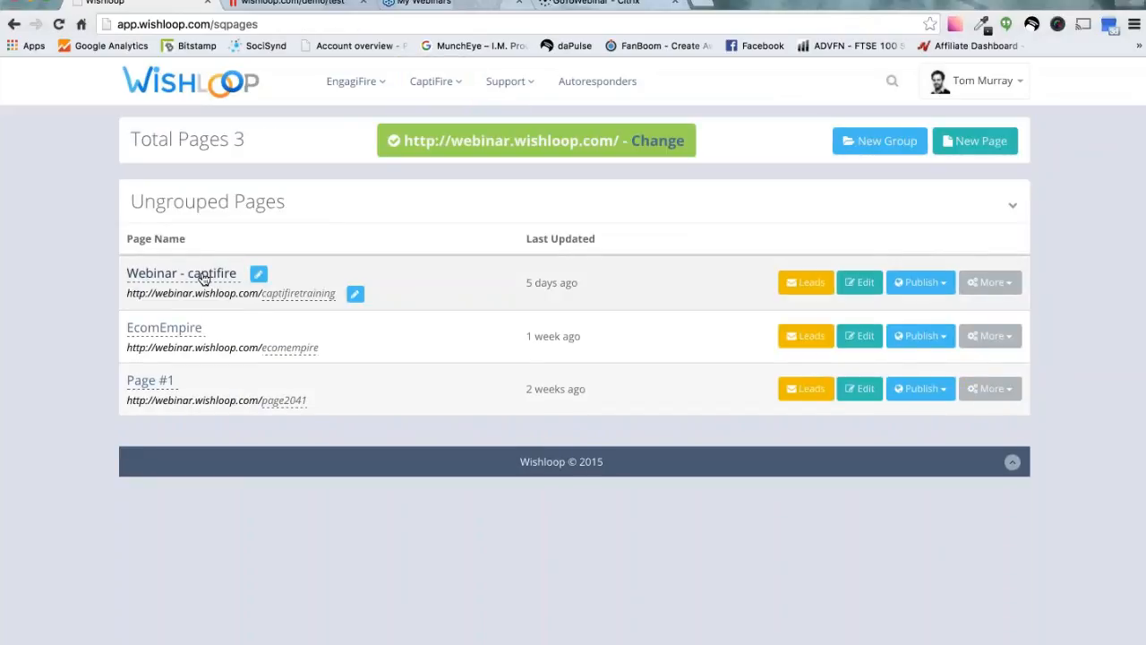
pyautogui.click(231, 294)
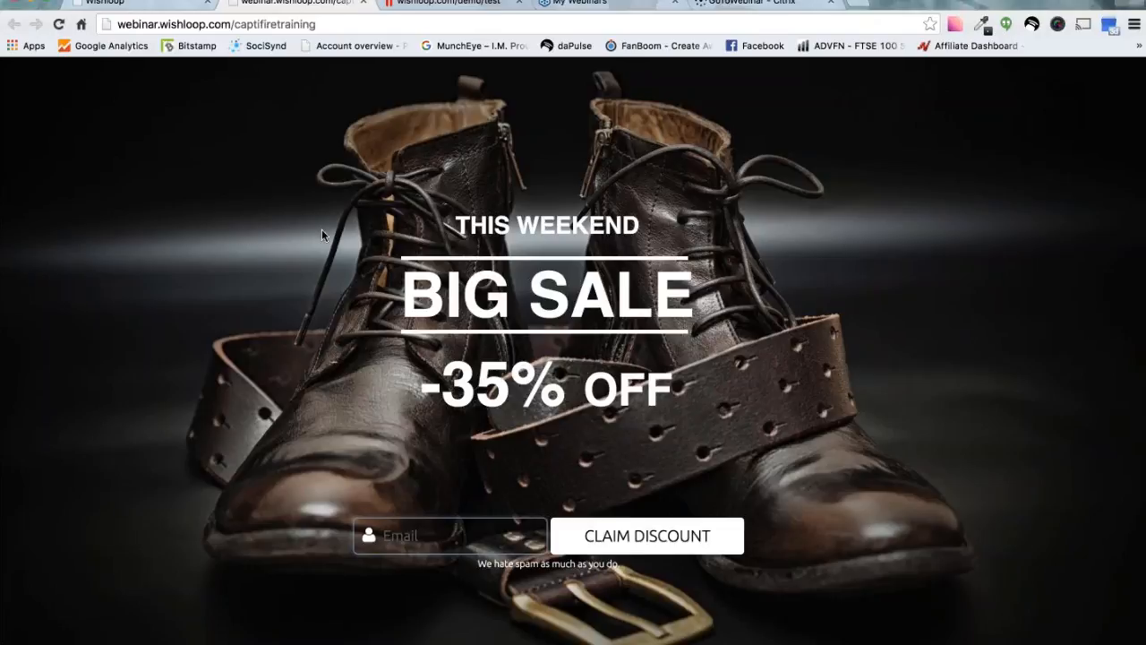
# Reopen Variation #1 of the "Webinar - captifire" page for editing
pyautogui.click(107, 7)
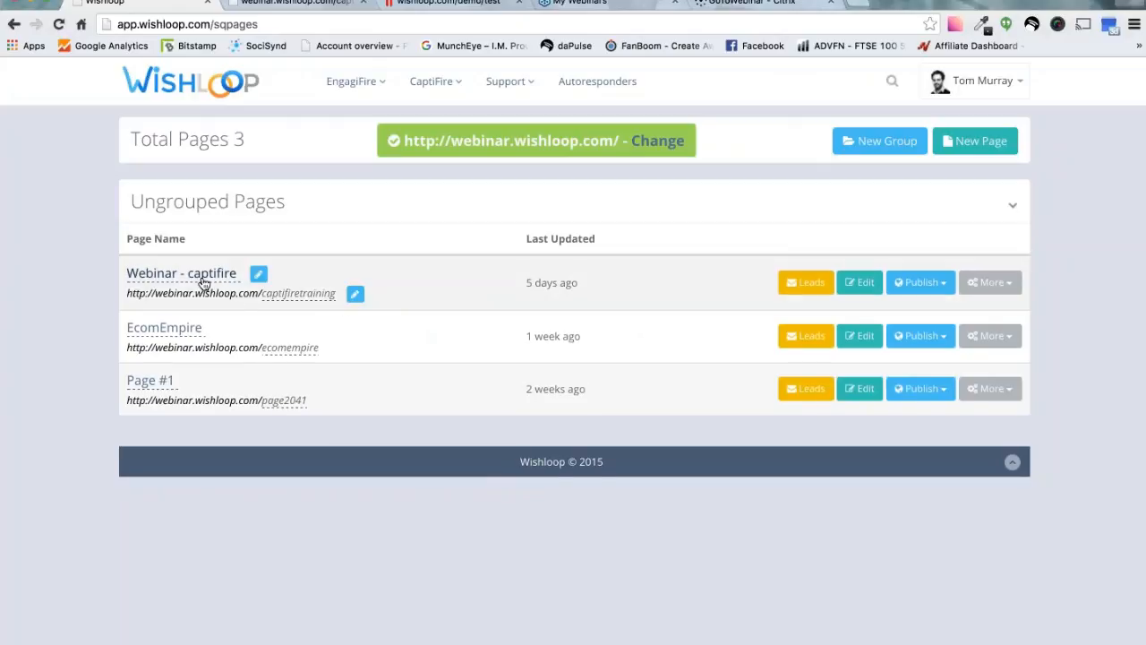
pyautogui.moveTo(404, 77)
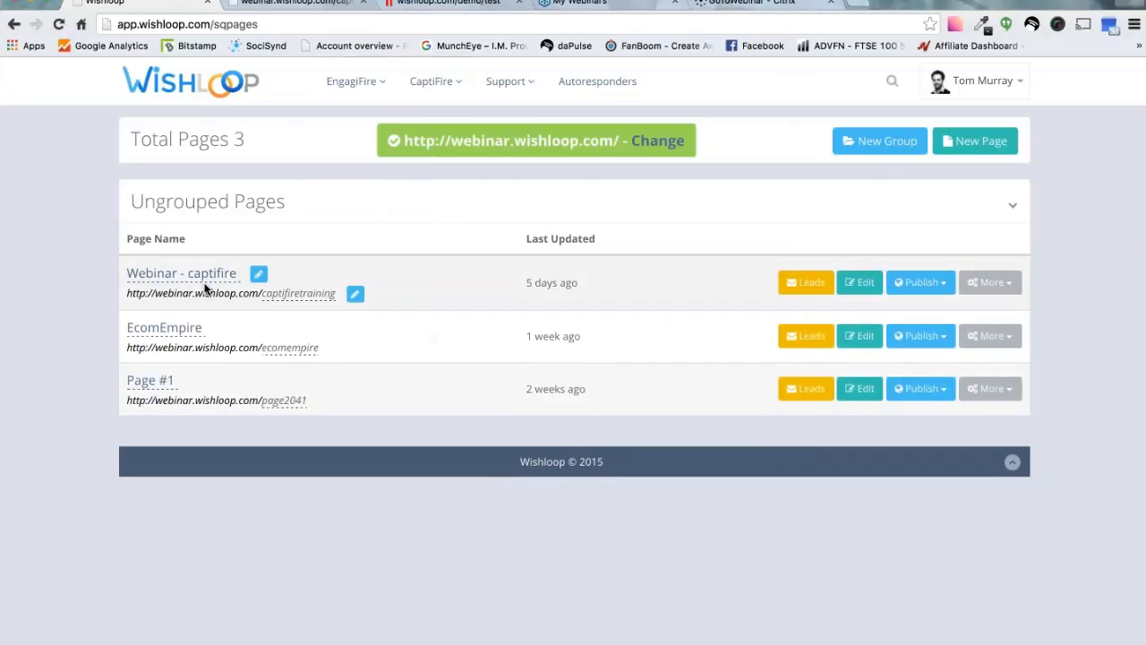
pyautogui.click(862, 284)
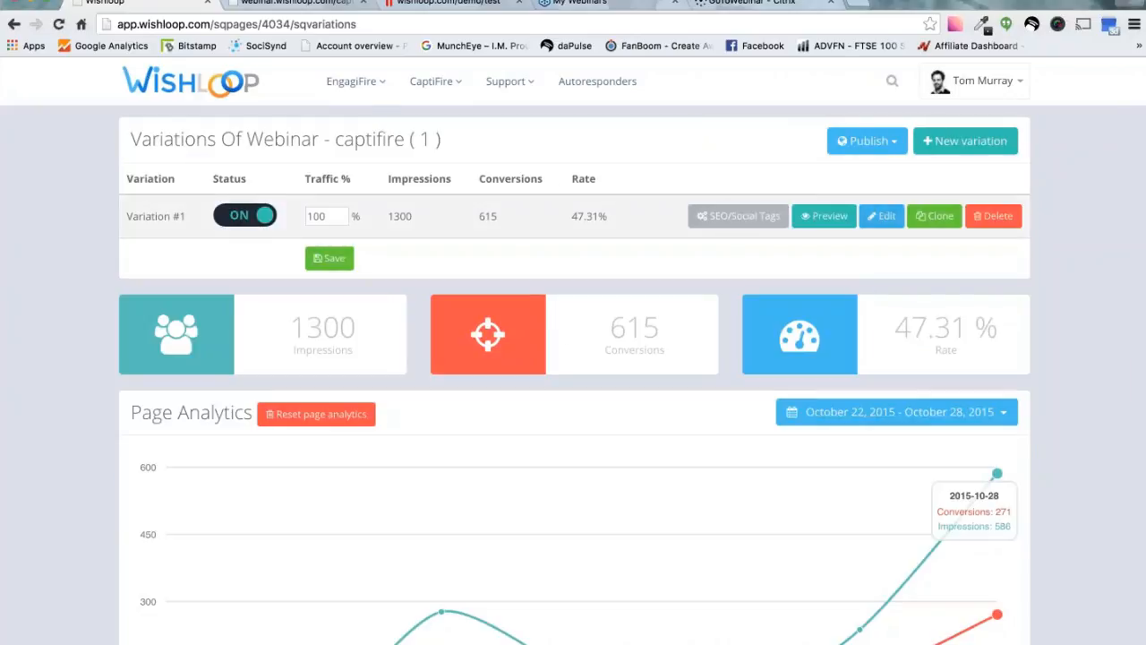
pyautogui.click(882, 216)
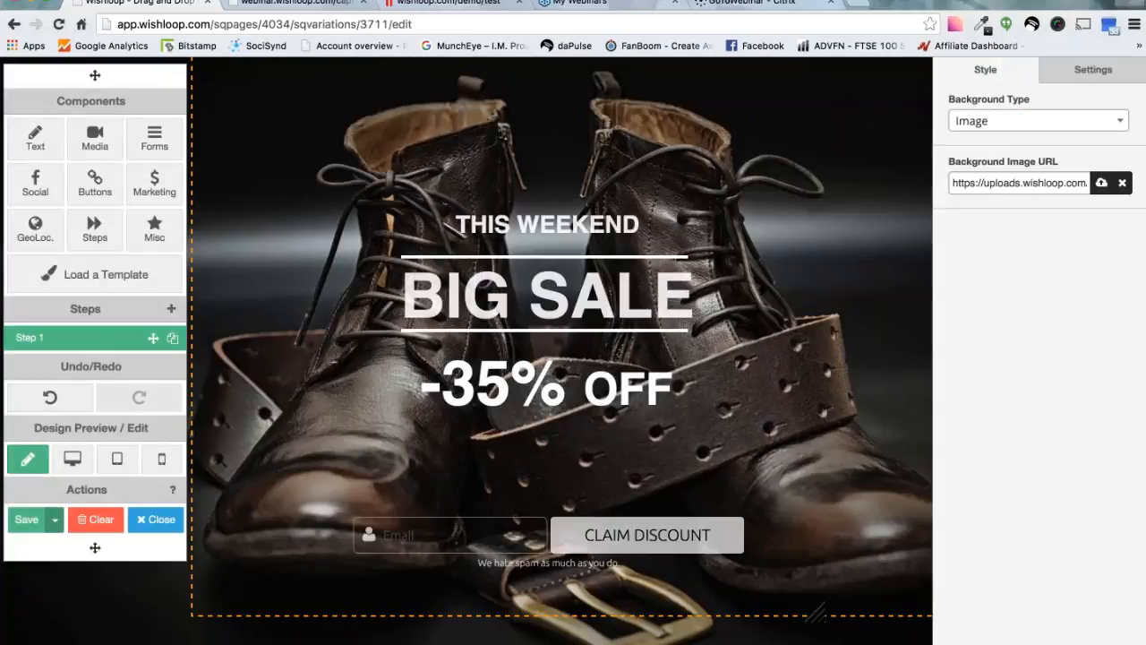
# Set the exit popup trigger in Variation #1's settings to Exit Intent
pyautogui.scroll(-2, 1018, 337)
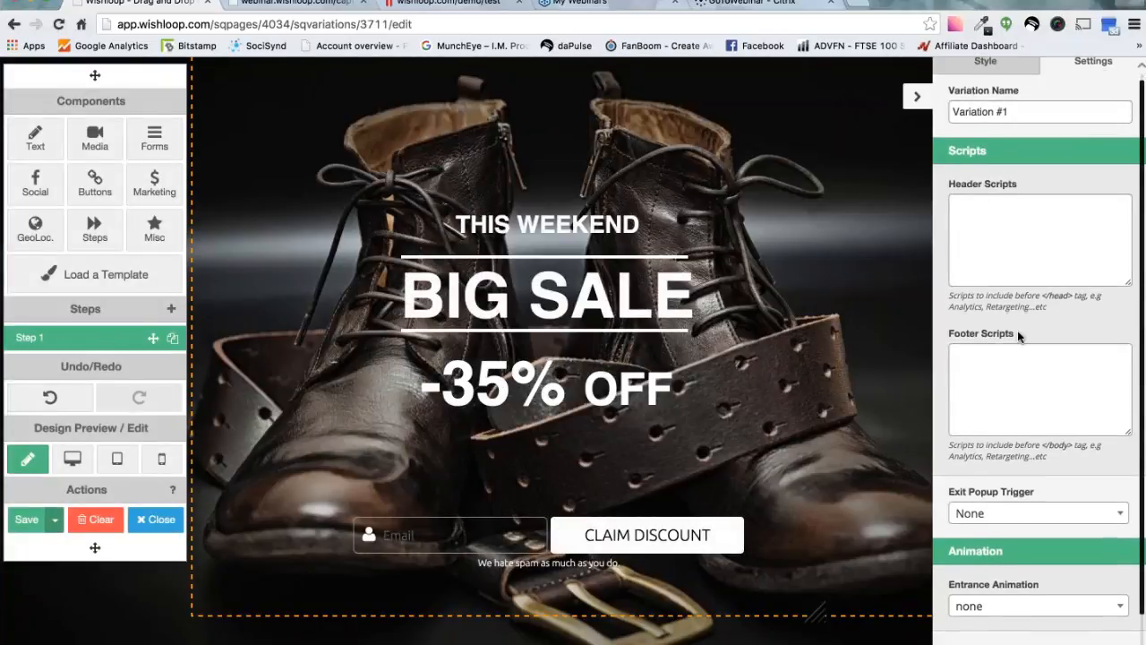
pyautogui.scroll(-1, 1018, 336)
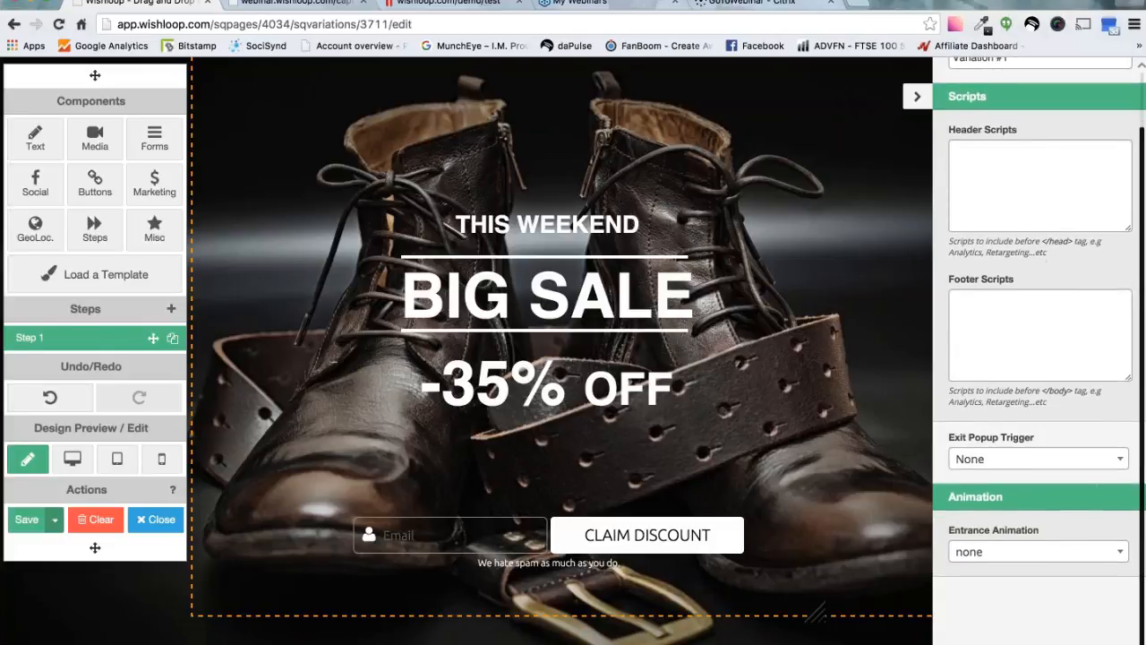
pyautogui.click(1119, 460)
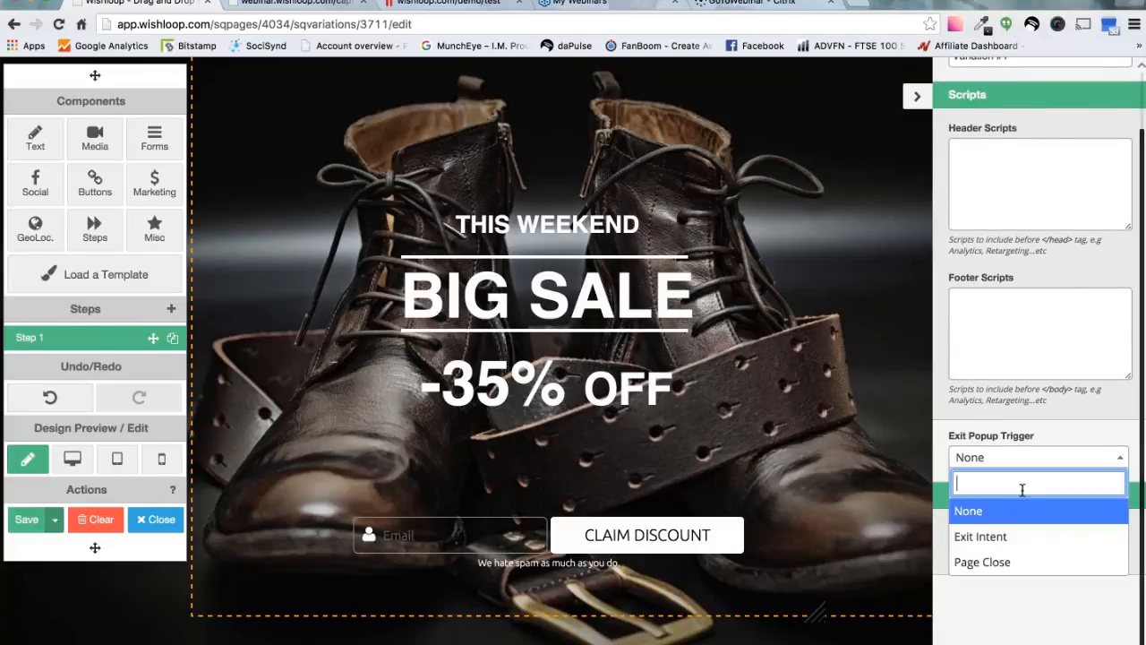
pyautogui.click(1001, 540)
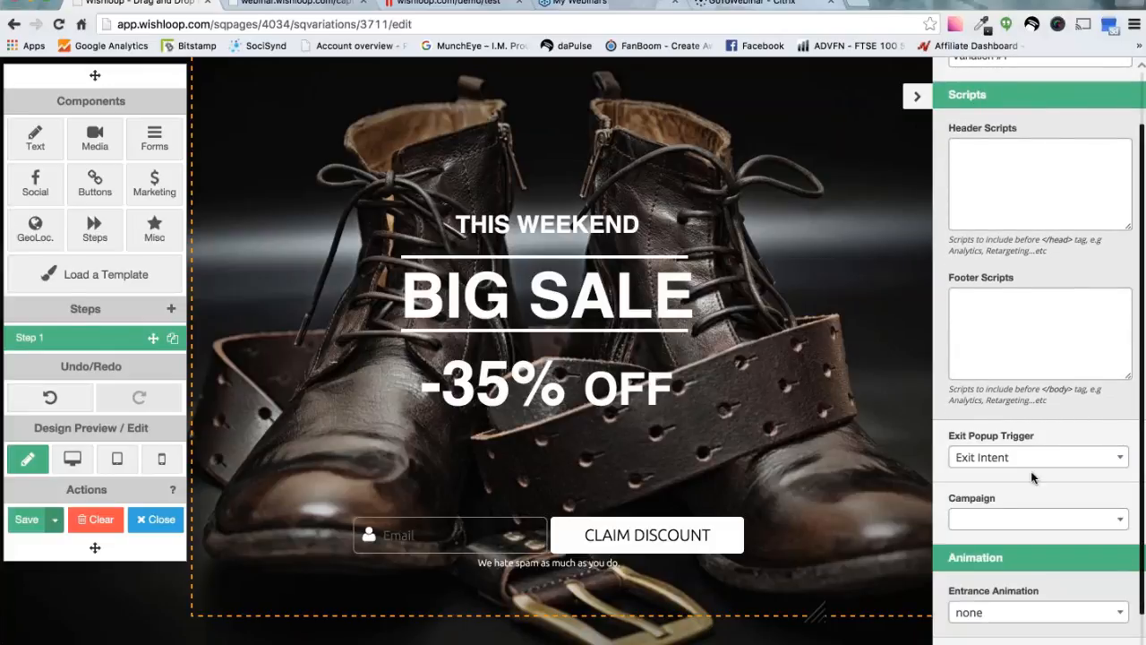
# Assign the "Impact 1 - 300,000 fans" campaign to the exit popup and save the page
pyautogui.scroll(-1, 1065, 488)
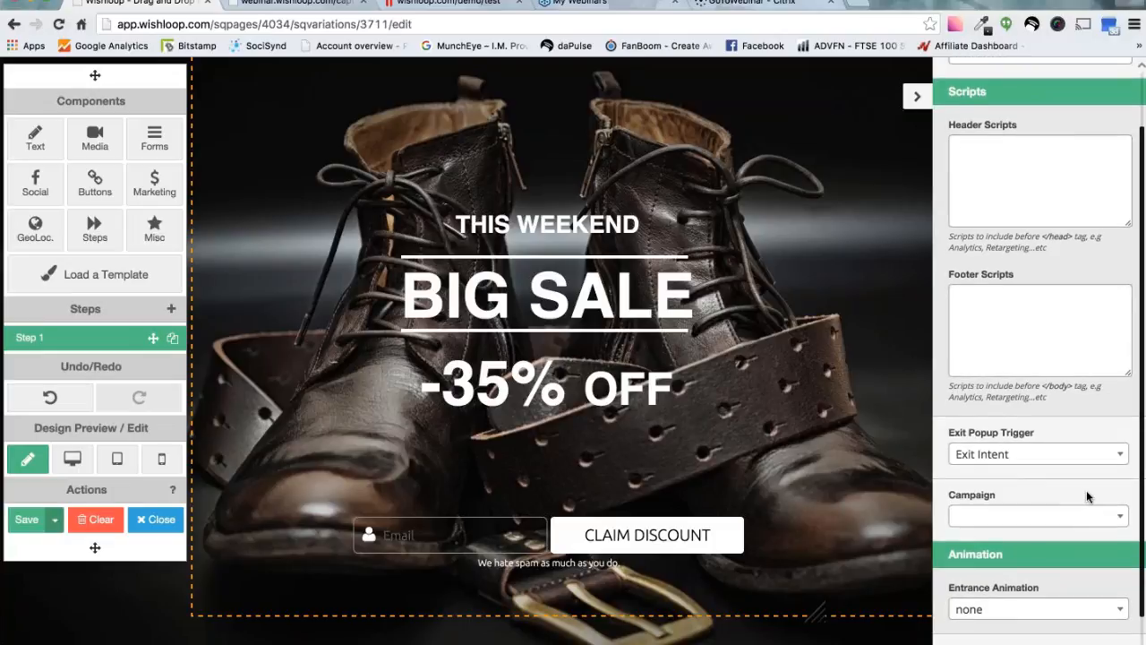
pyautogui.click(1111, 522)
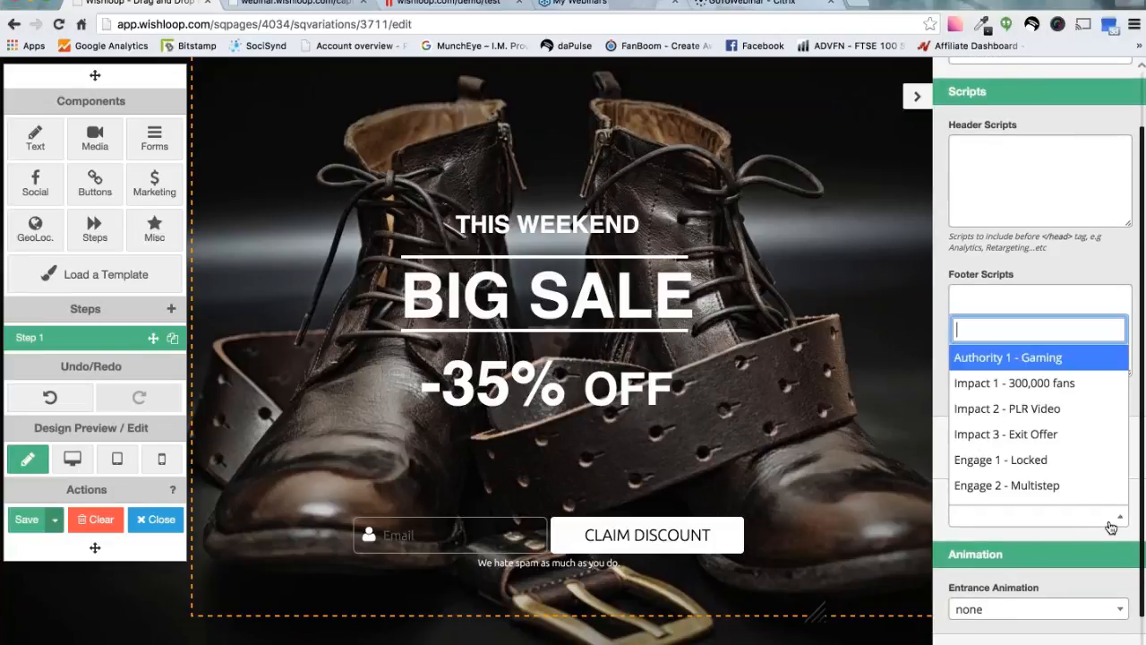
pyautogui.click(1035, 385)
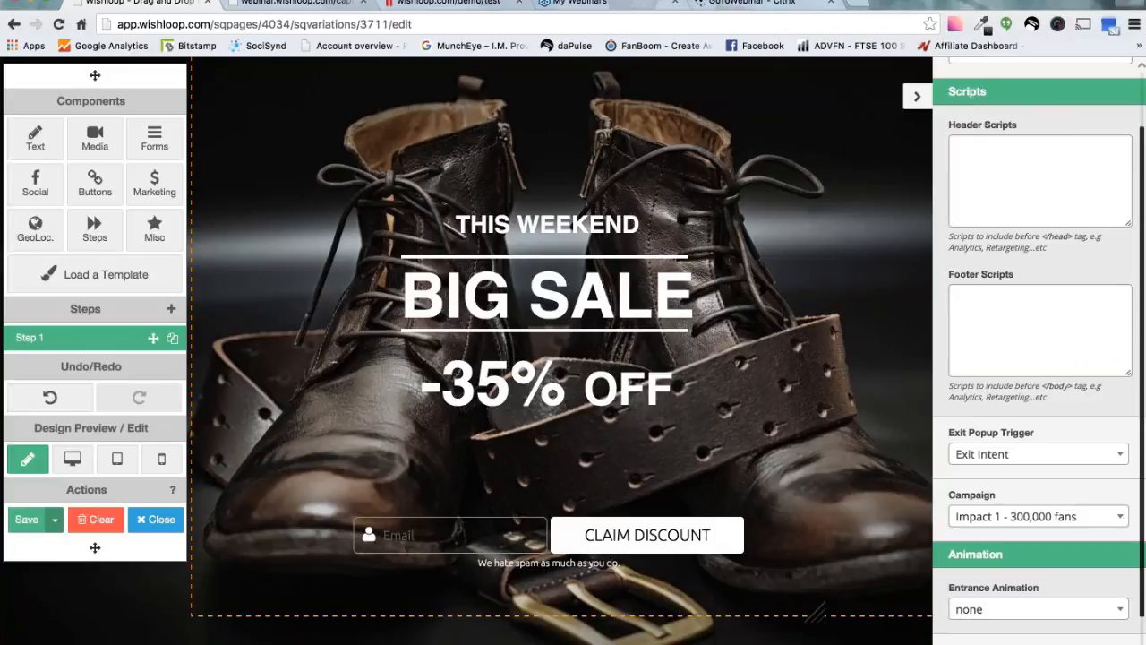
pyautogui.click(25, 530)
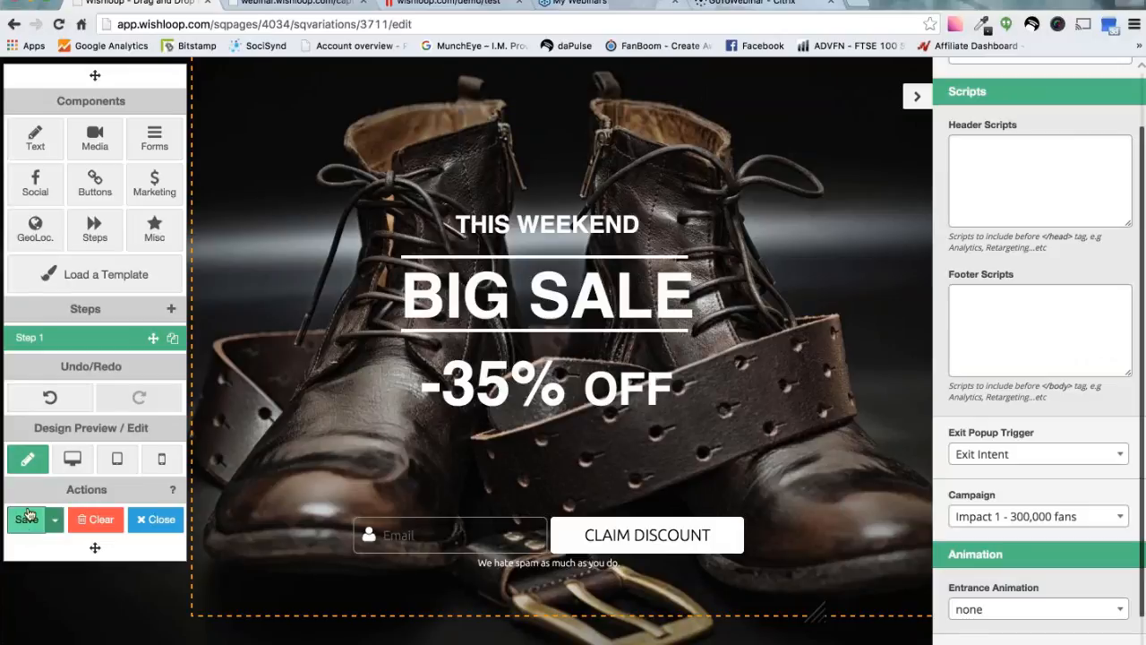
# Reload the live captifiretraining page, trigger its exit popup and dismiss it
pyautogui.click(287, 9)
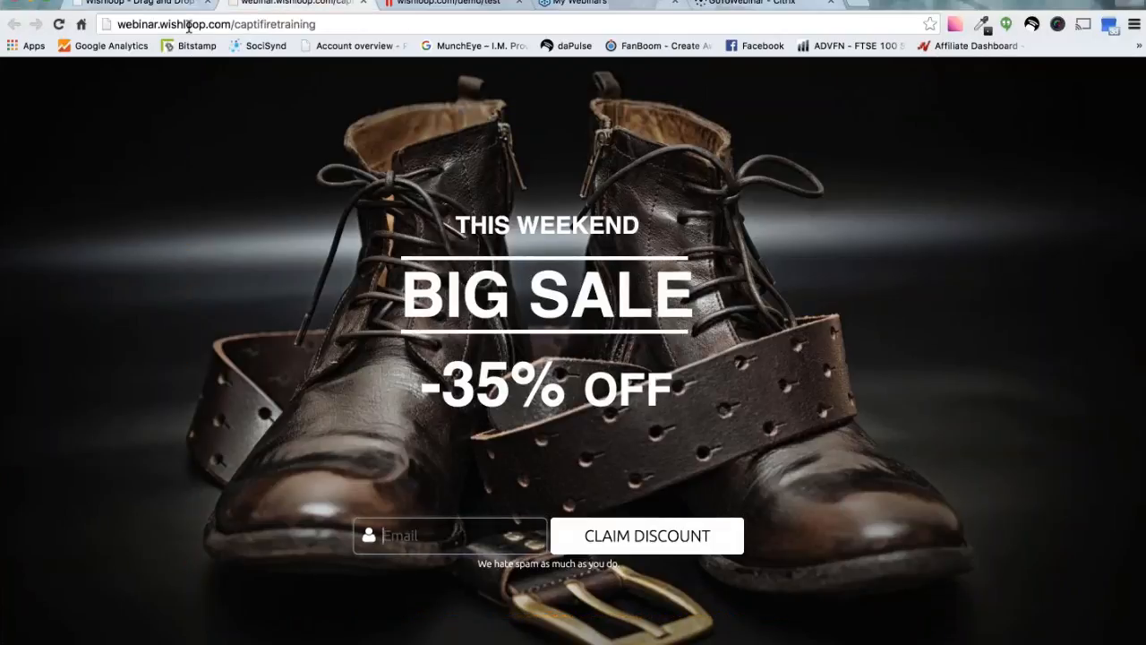
pyautogui.click(57, 29)
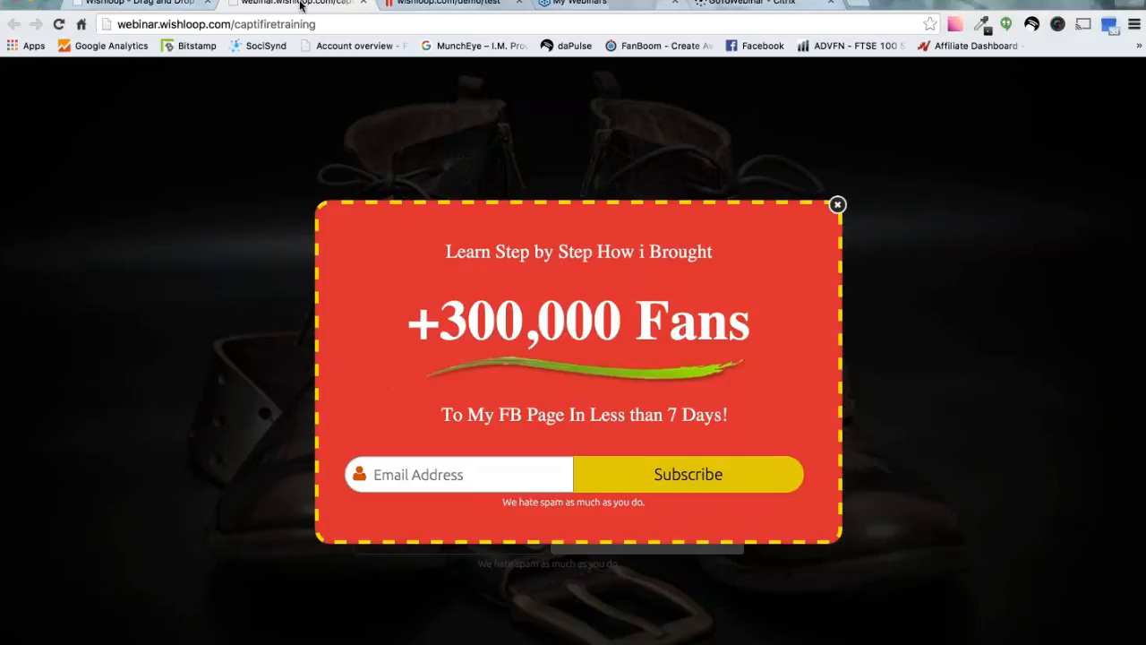
pyautogui.click(837, 204)
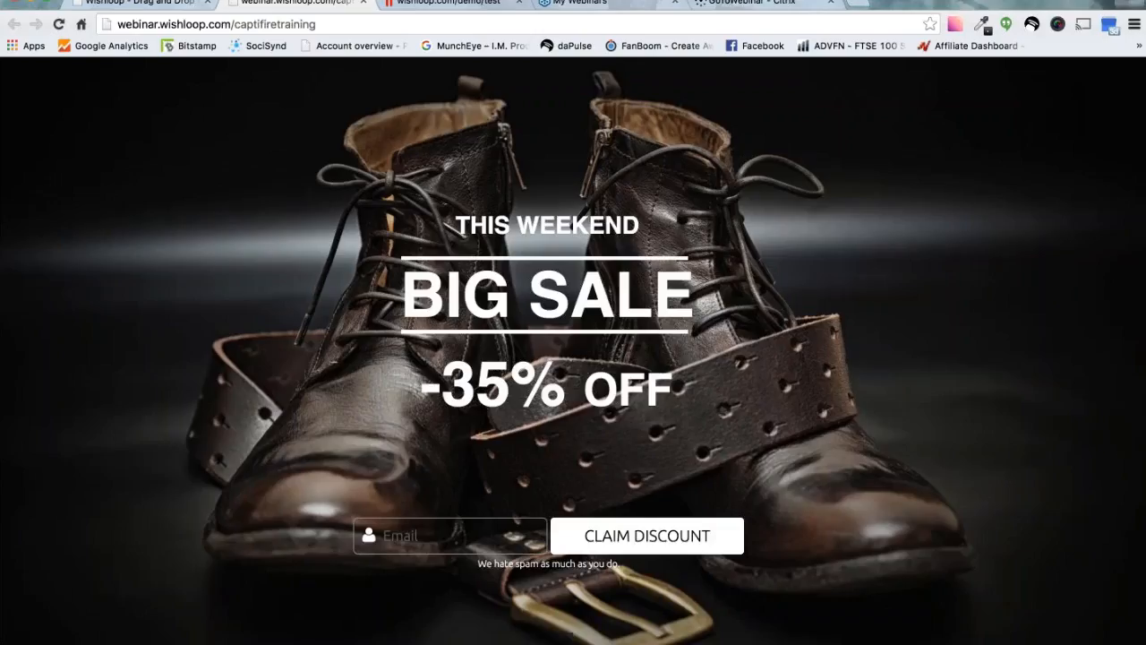
# Return to the page editor and look through the campaigns available for the exit popup
pyautogui.click(153, 9)
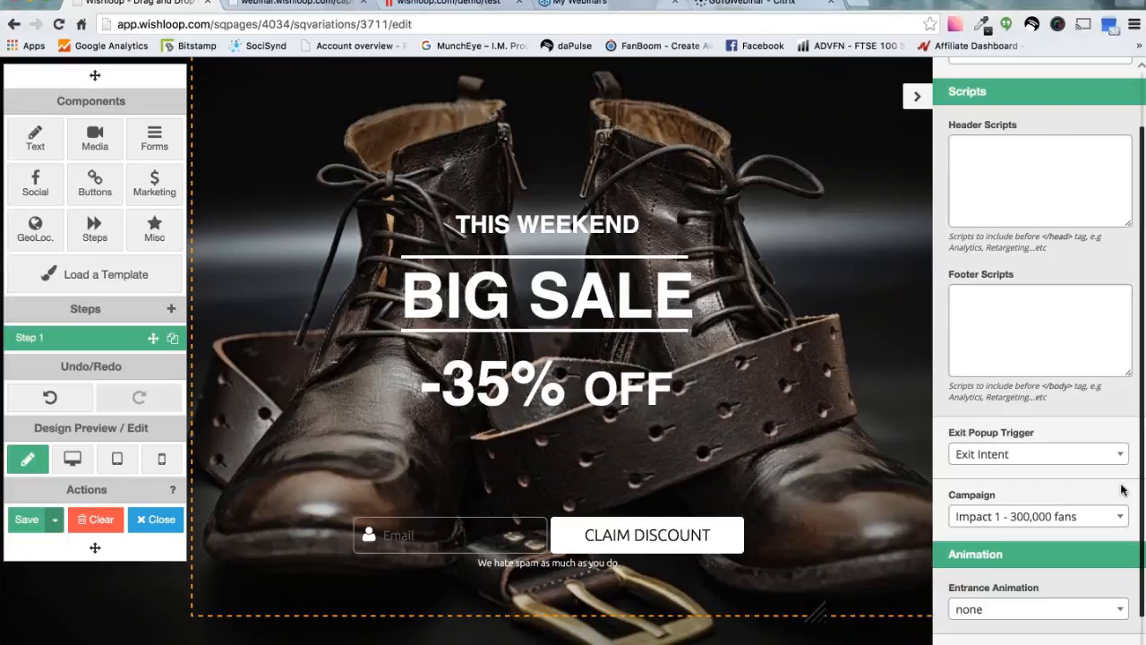
pyautogui.click(1119, 515)
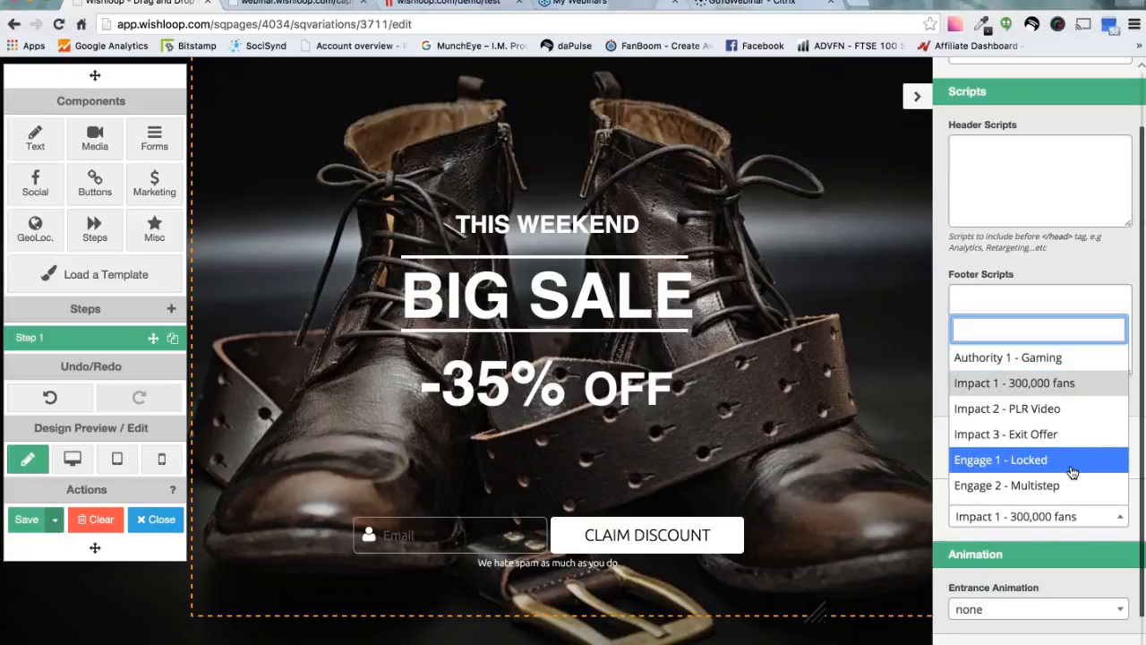
pyautogui.scroll(-2, 1072, 472)
pyautogui.scroll(2, 1071, 472)
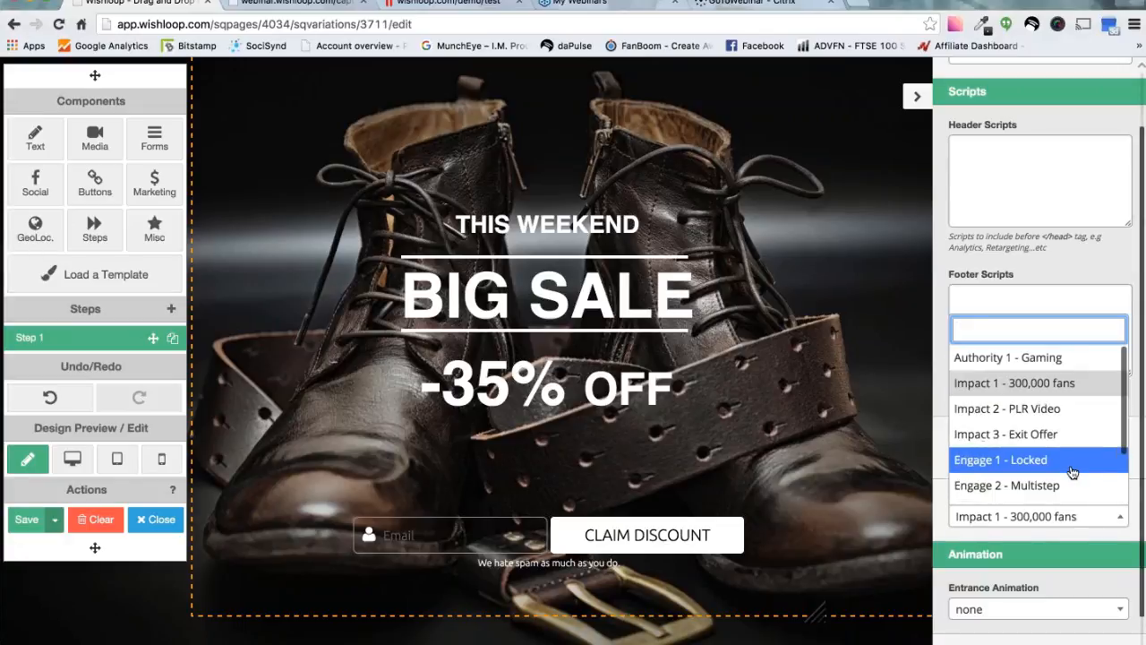
pyautogui.click(1038, 272)
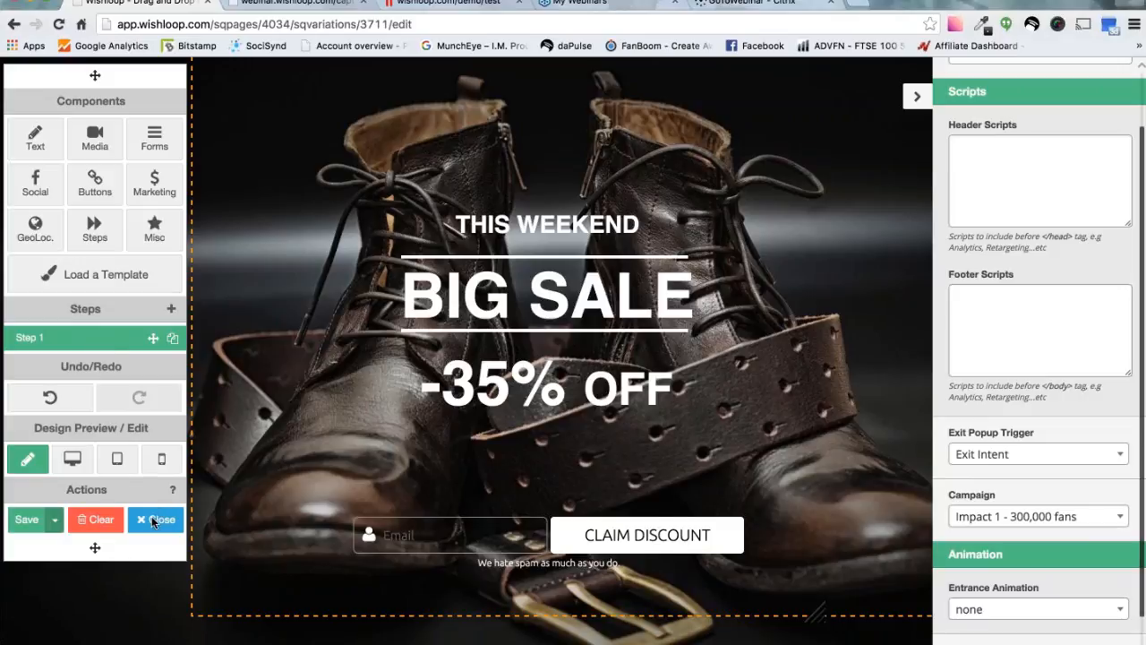
# Save and close the page design, and review the page's analytics chart
pyautogui.click(25, 524)
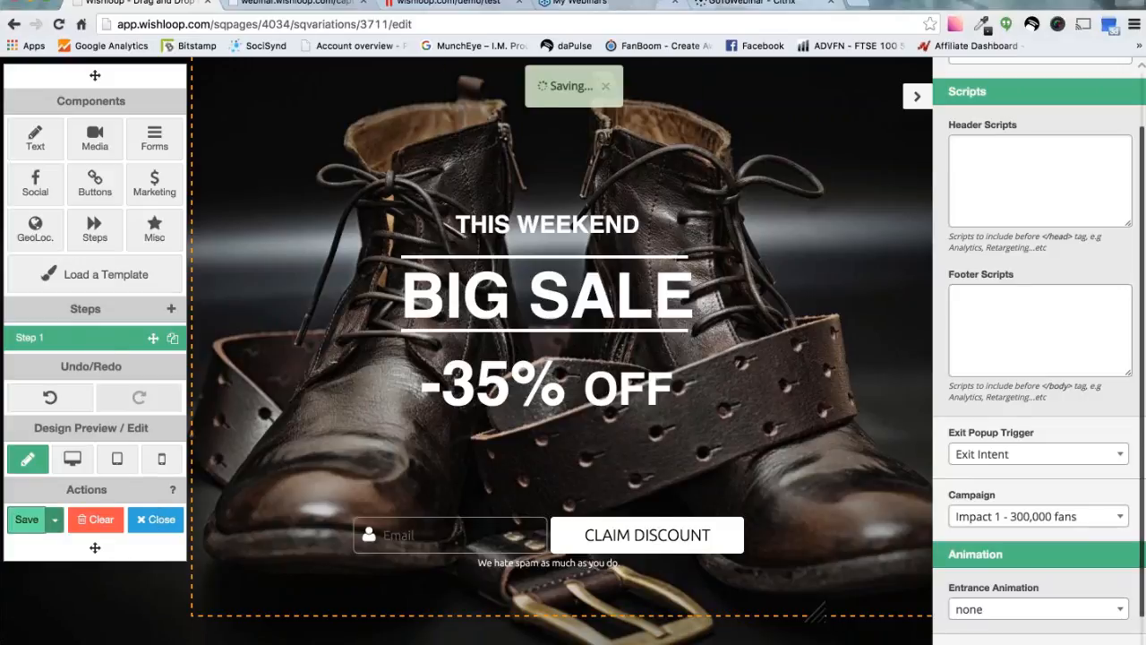
pyautogui.click(152, 523)
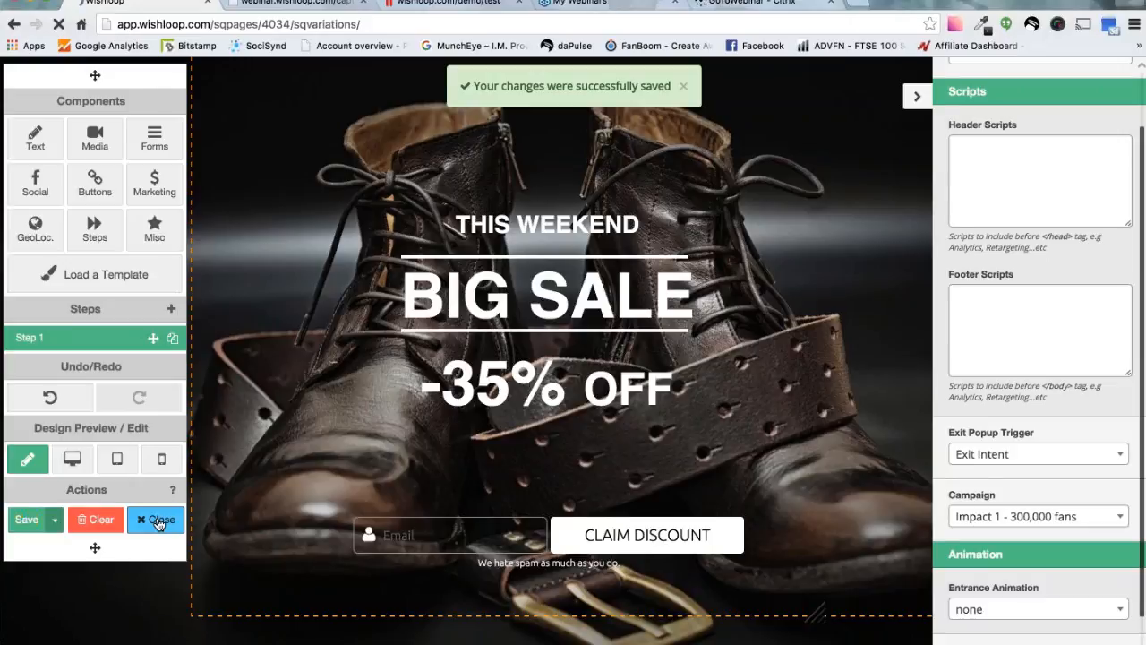
pyautogui.scroll(-3, 573, 376)
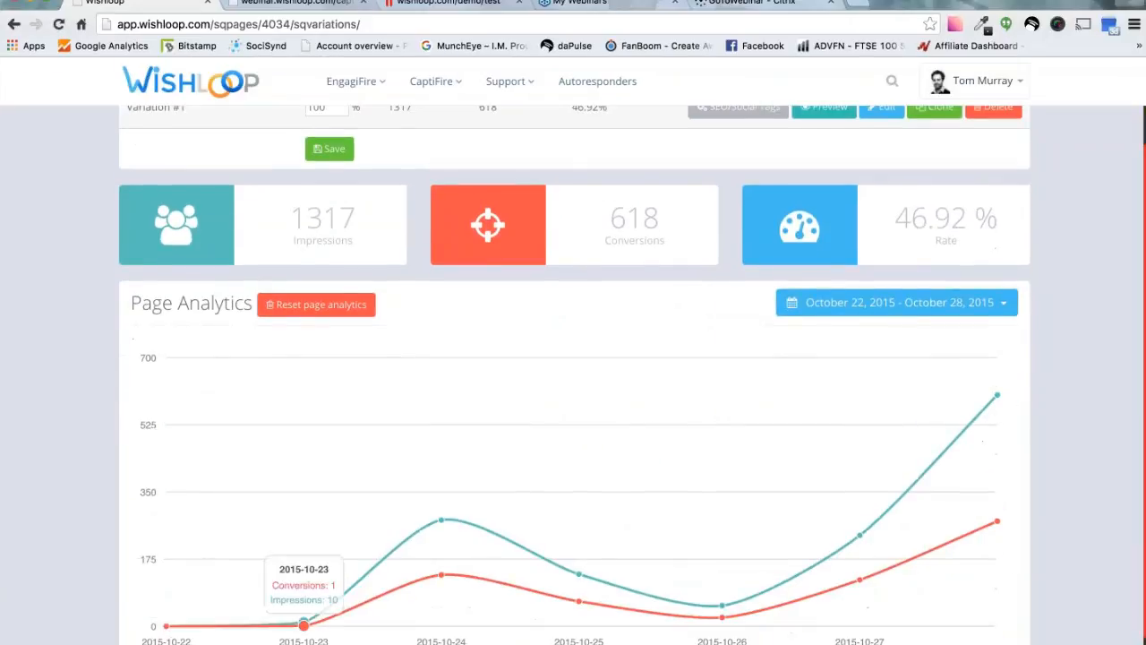
pyautogui.scroll(3, 573, 376)
# Start a new Amplifire campaign and name it "test"
pyautogui.click(431, 80)
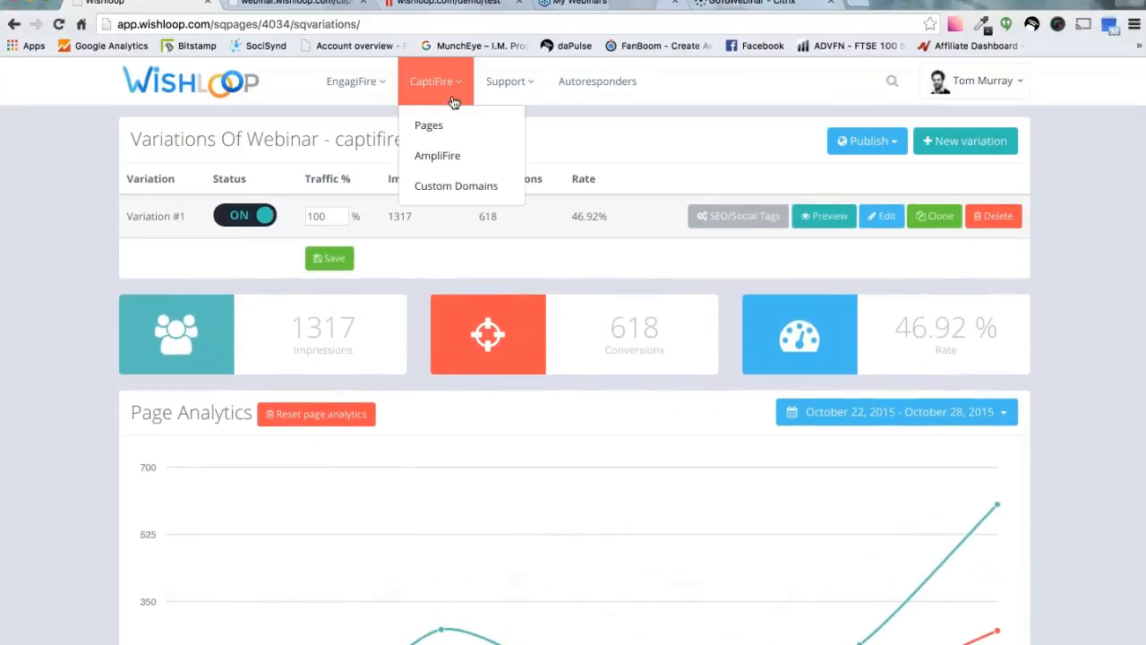
pyautogui.click(436, 156)
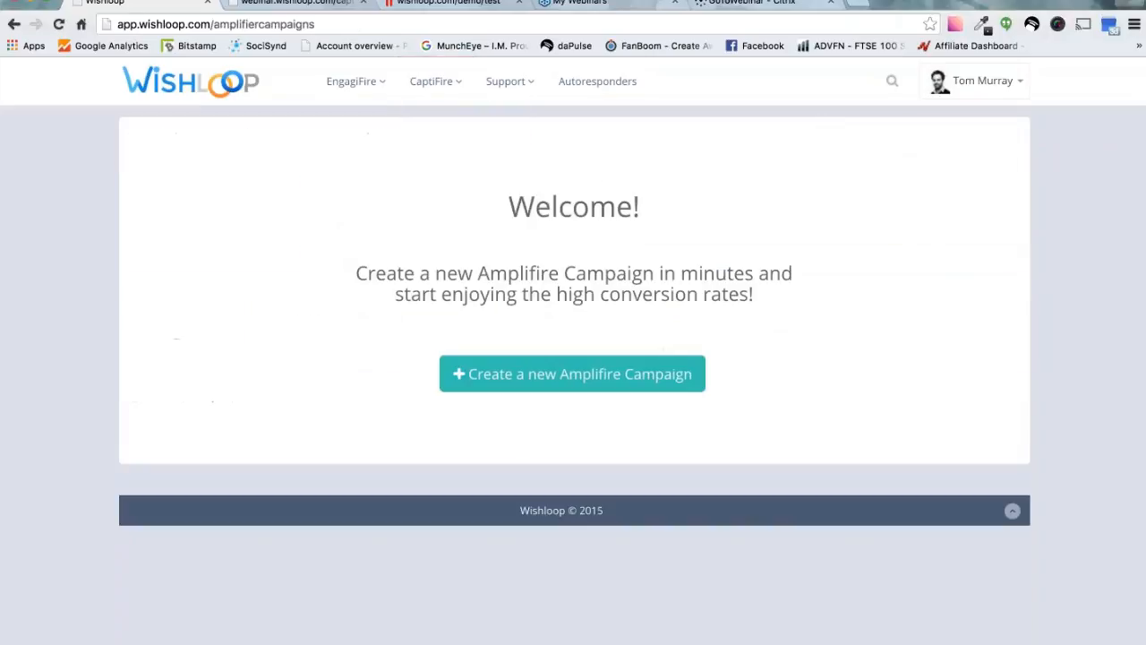
pyautogui.click(535, 375)
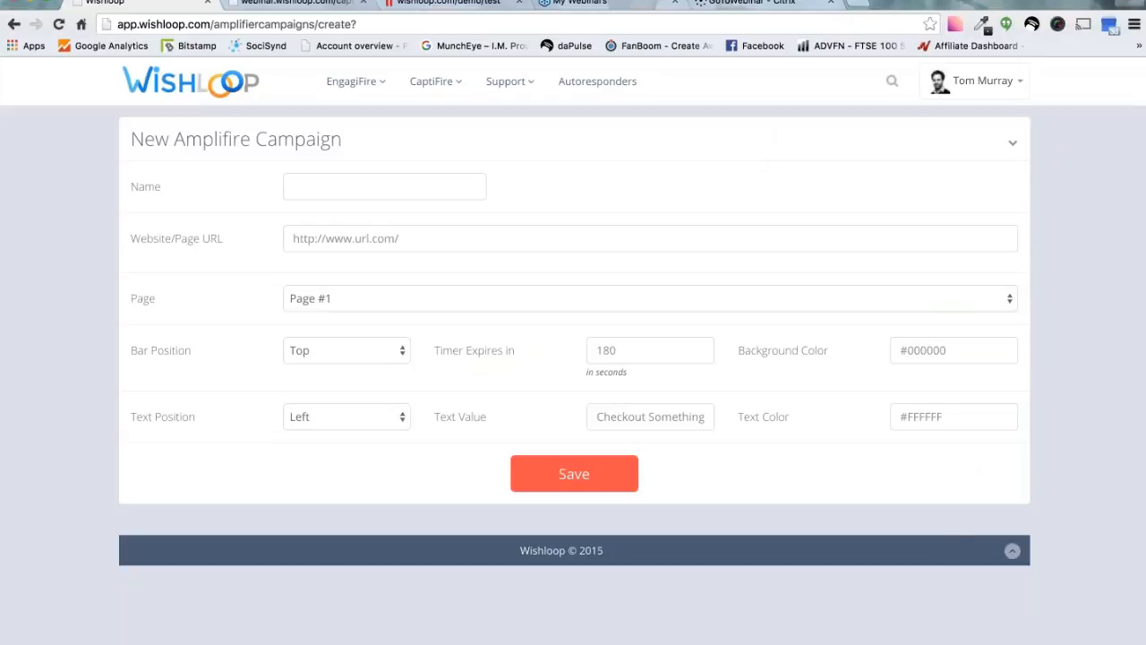
pyautogui.click(295, 185)
pyautogui.write('te')
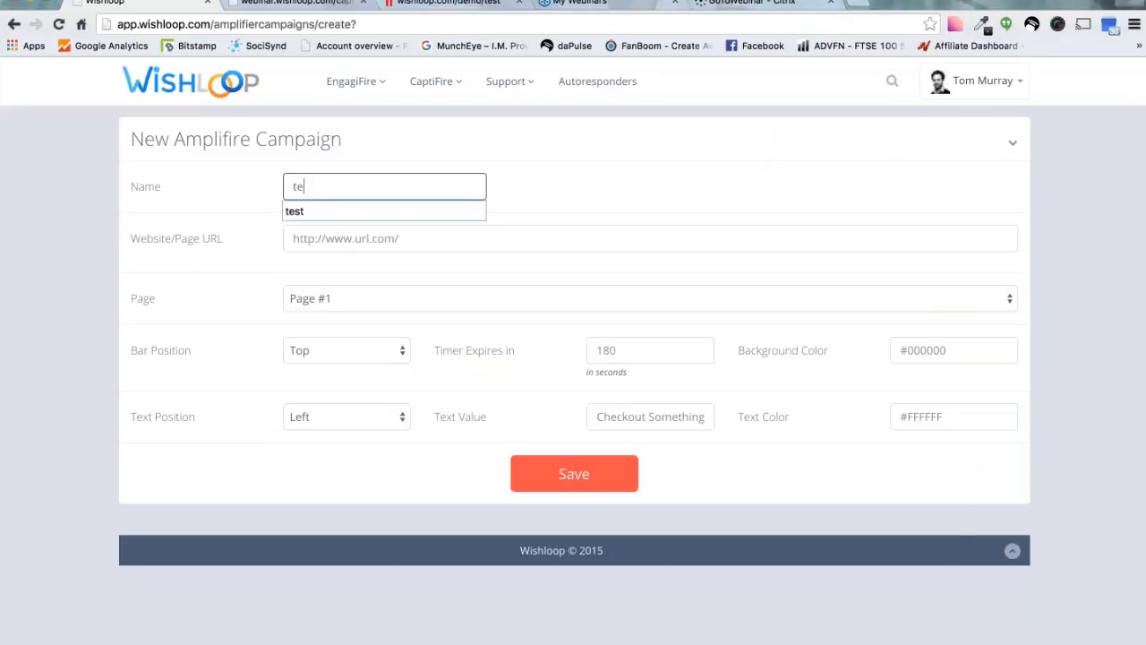
pyautogui.write('st')
pyautogui.click(382, 210)
pyautogui.click(426, 235)
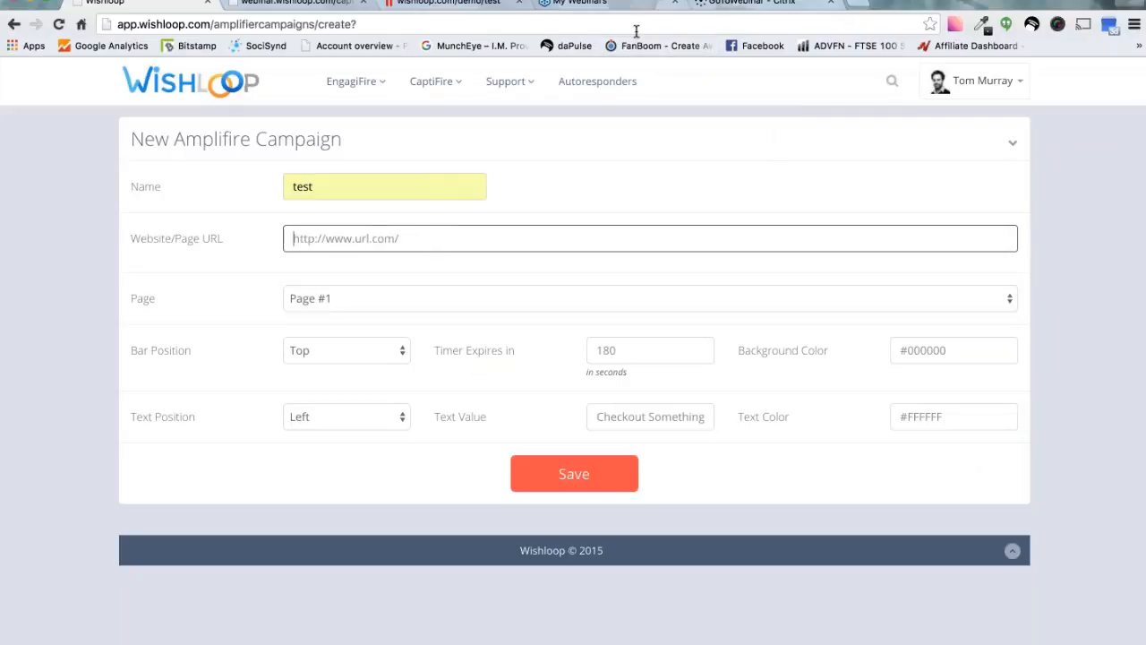
# Search Google for "shoe shop" in a new browser tab
pyautogui.click(855, 2)
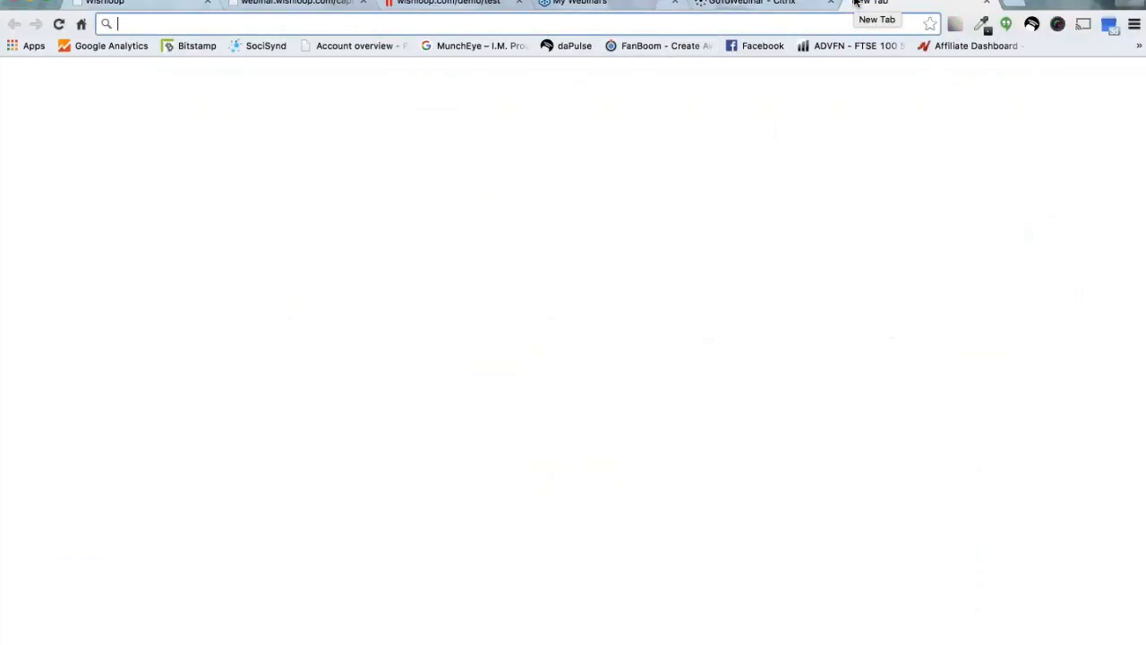
pyautogui.write('shoe sho')
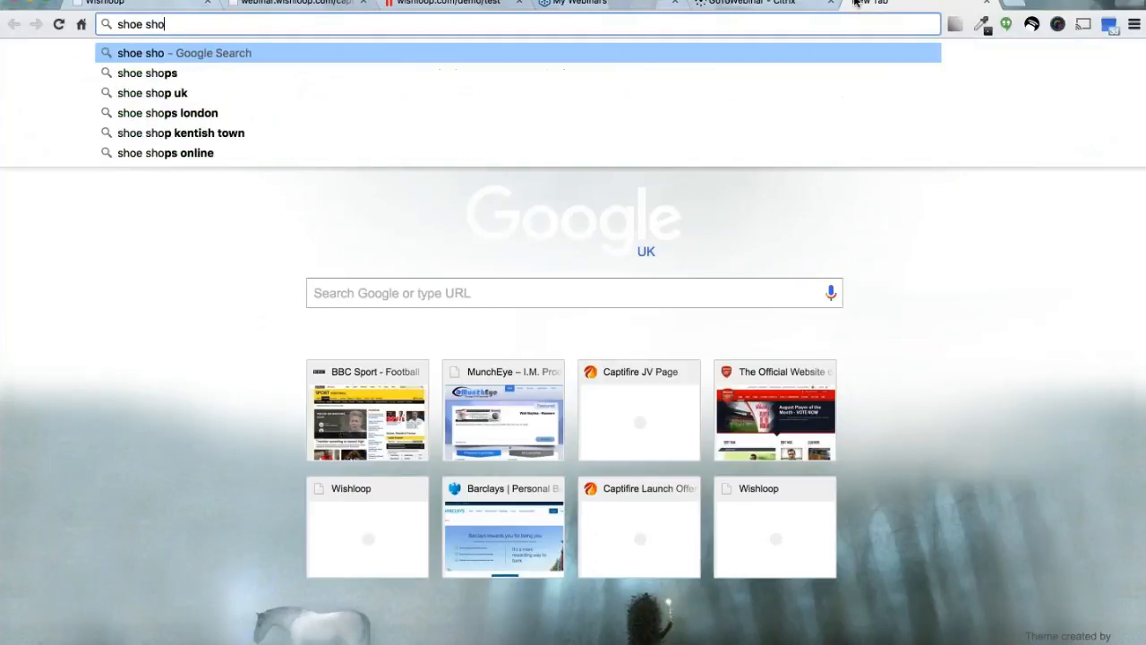
pyautogui.write('p')
pyautogui.press('Return')
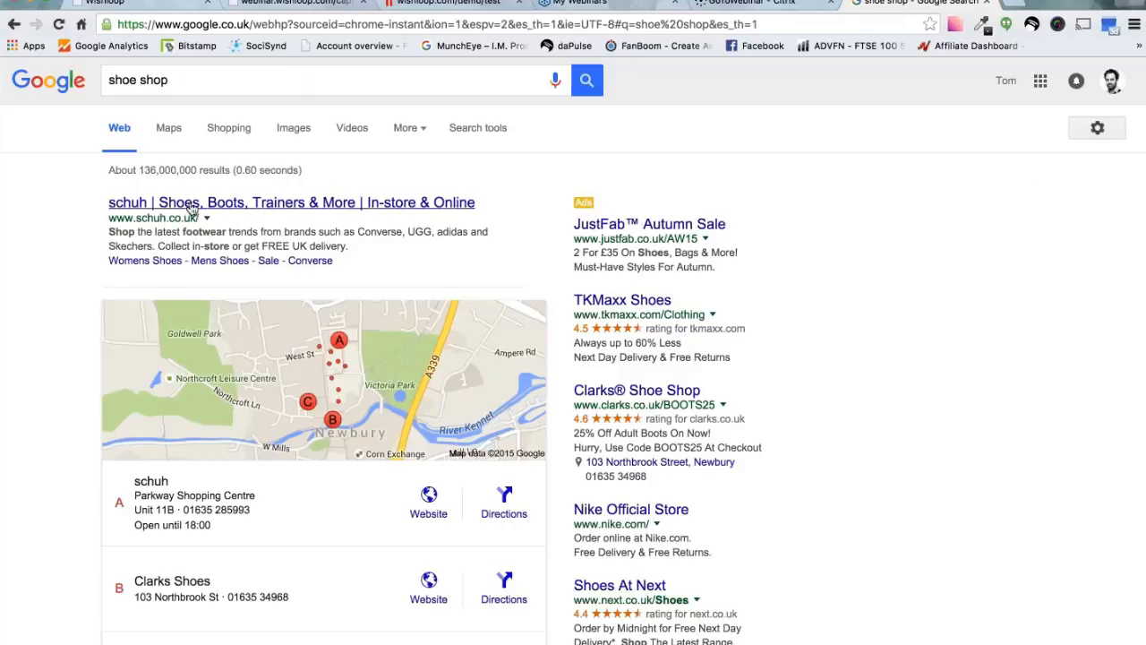
pyautogui.click(191, 207)
pyautogui.press('super+l')
pyautogui.press('super+c')
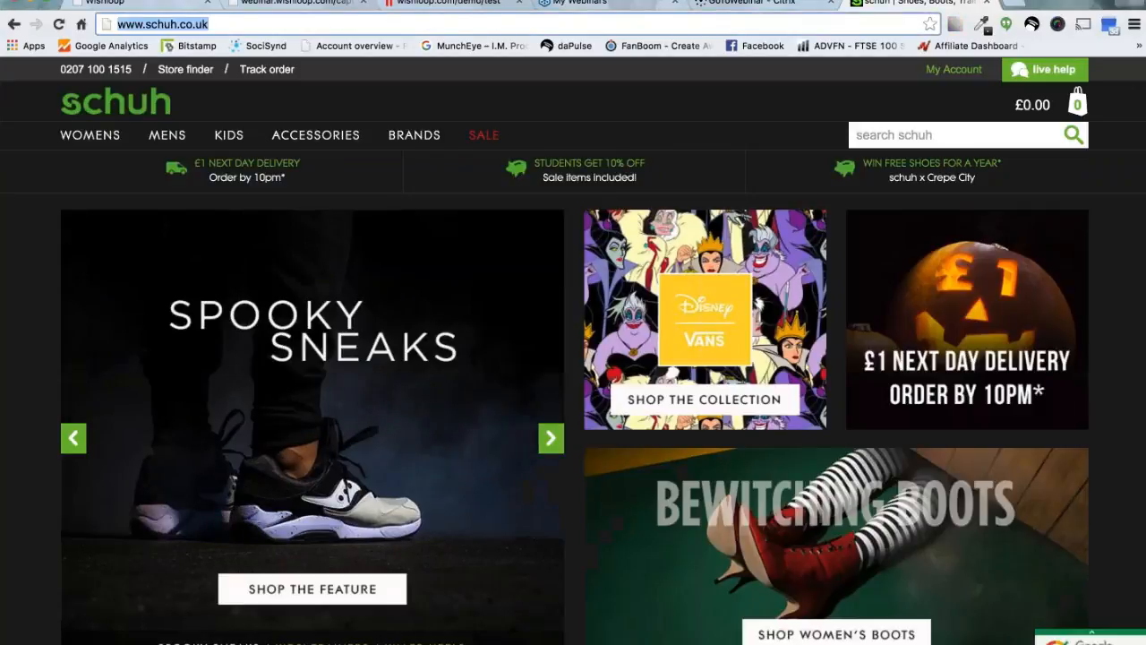
pyautogui.click(170, 5)
pyautogui.click(356, 81)
pyautogui.click(392, 237)
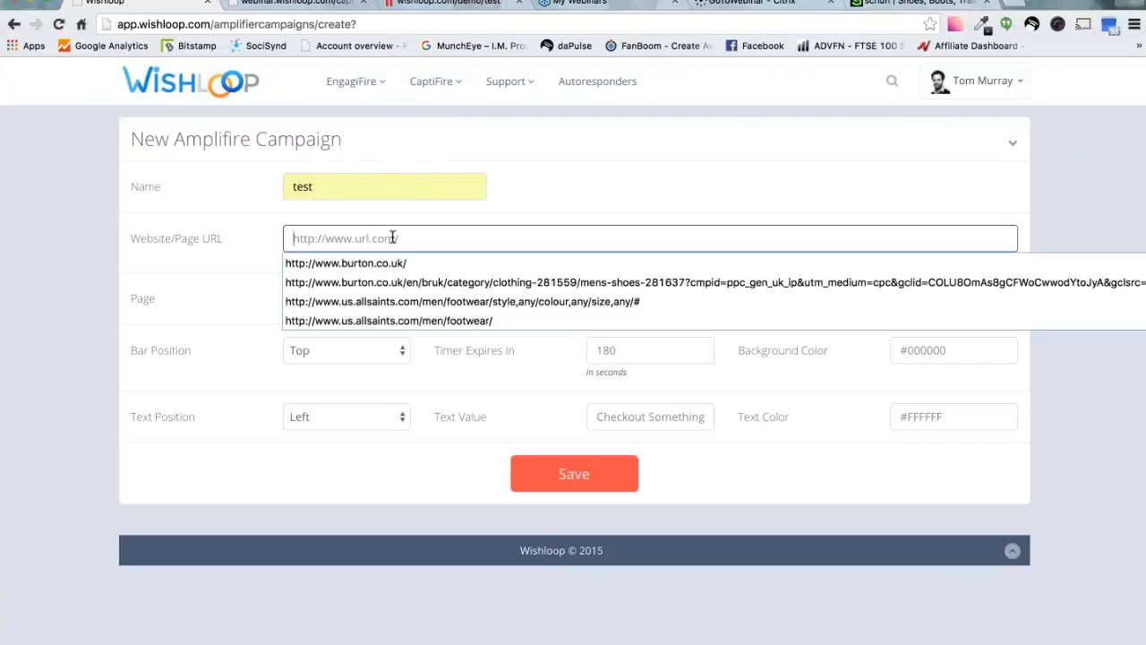
pyautogui.press('super+v')
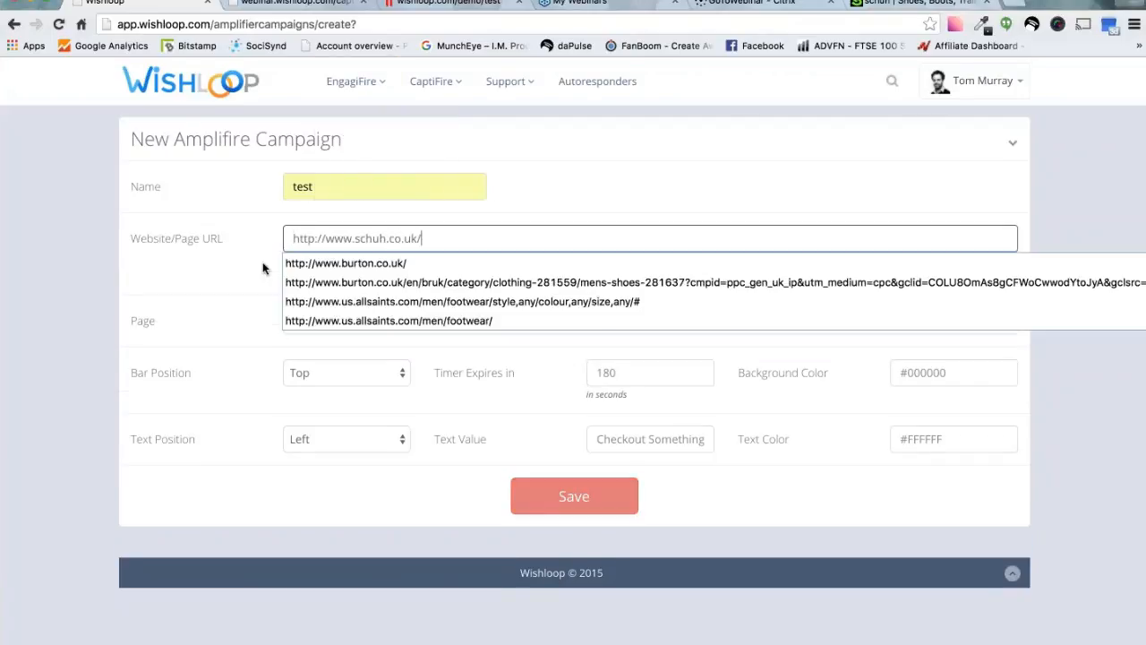
pyautogui.click(259, 264)
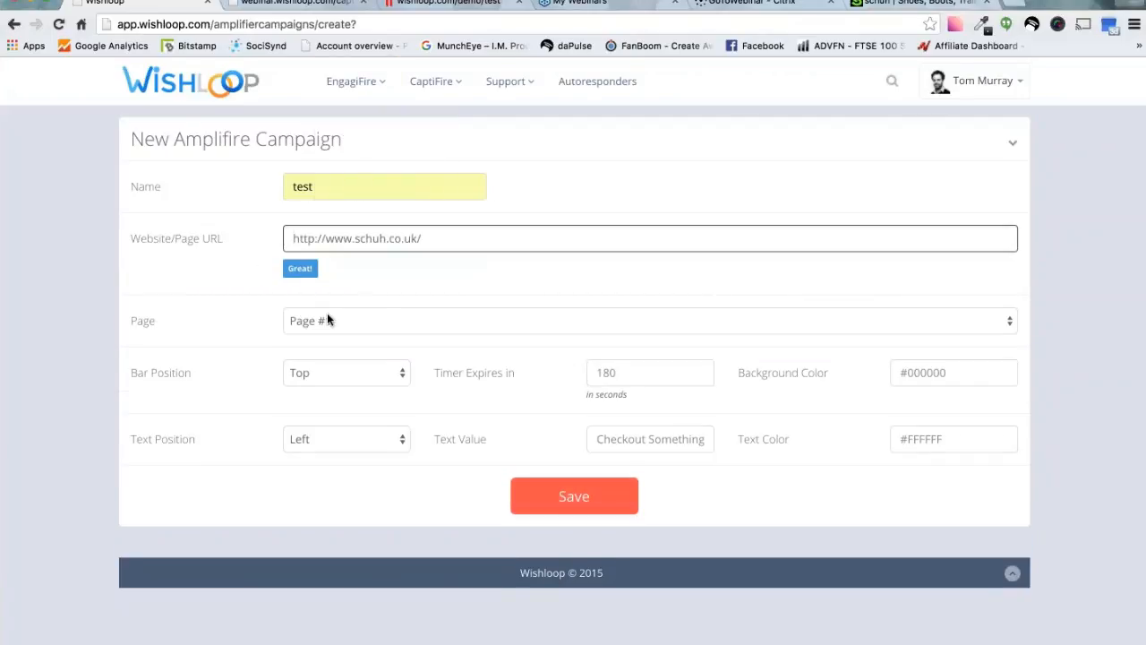
# Assign the "Webinar - captifire" page to the new Amplifire campaign and save the campaign
pyautogui.click(348, 326)
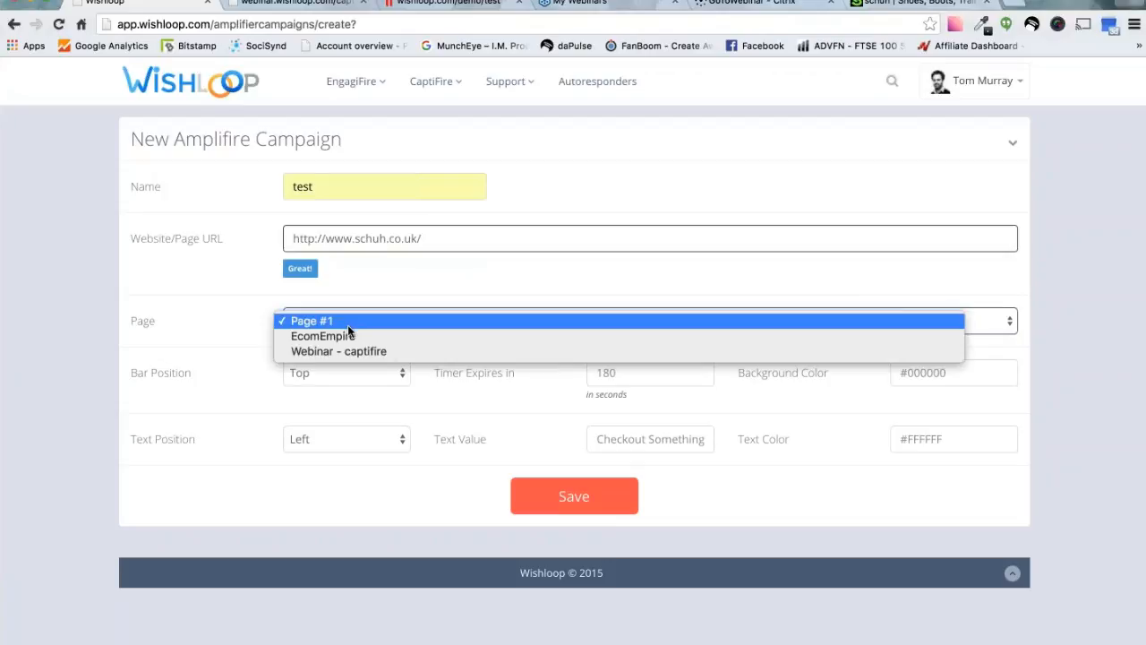
pyautogui.click(354, 351)
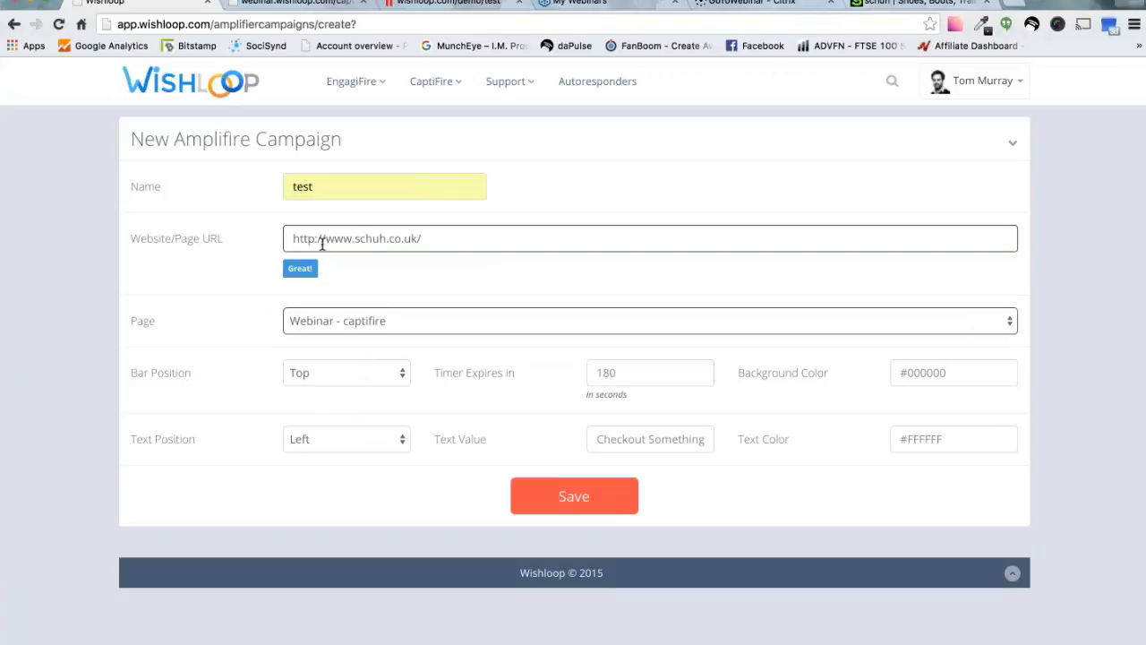
pyautogui.click(442, 240)
pyautogui.moveTo(443, 240); pyautogui.dragTo(261, 226)
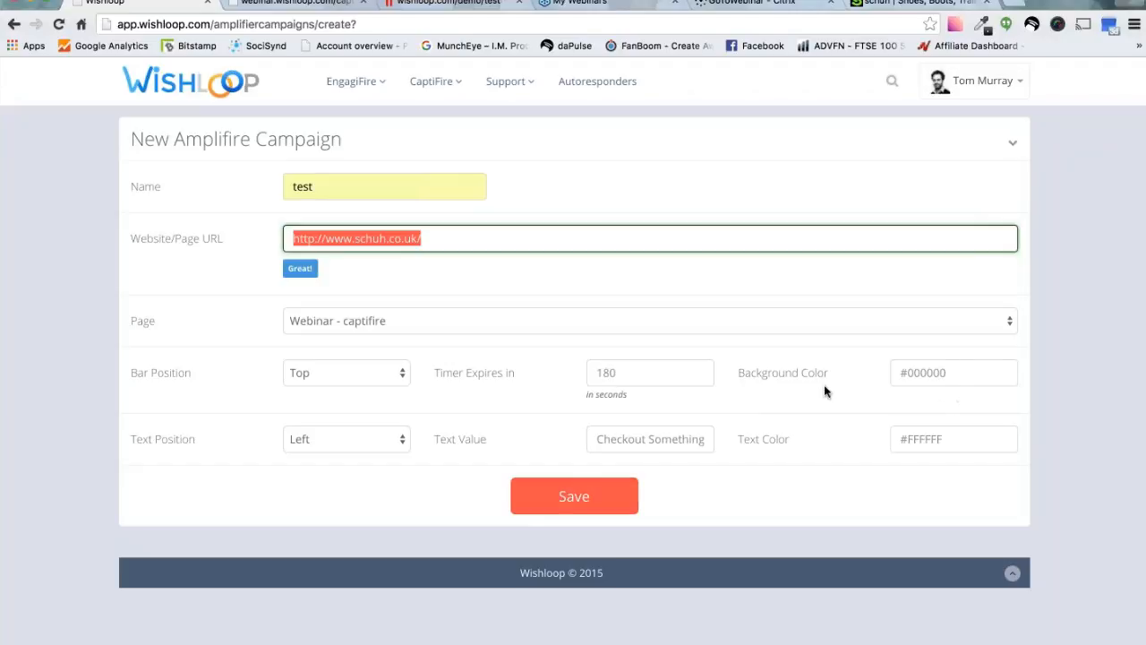
pyautogui.click(580, 498)
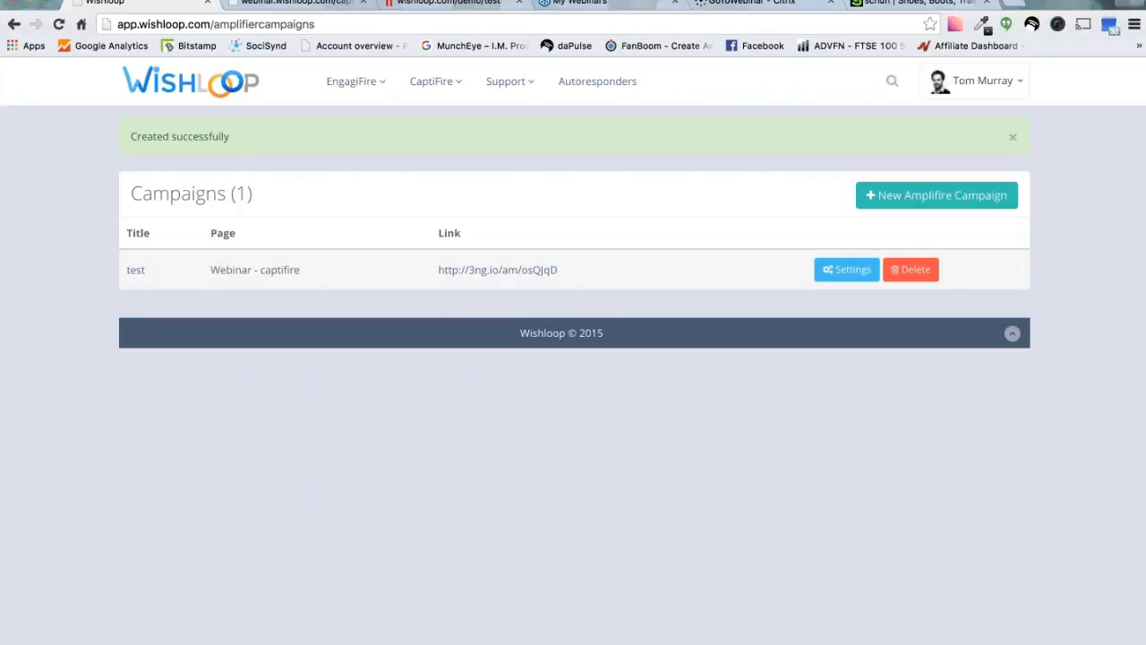
# Preview the "test" campaign through its link, dismiss the popup over the page, and return to the campaign list
pyautogui.click(509, 273)
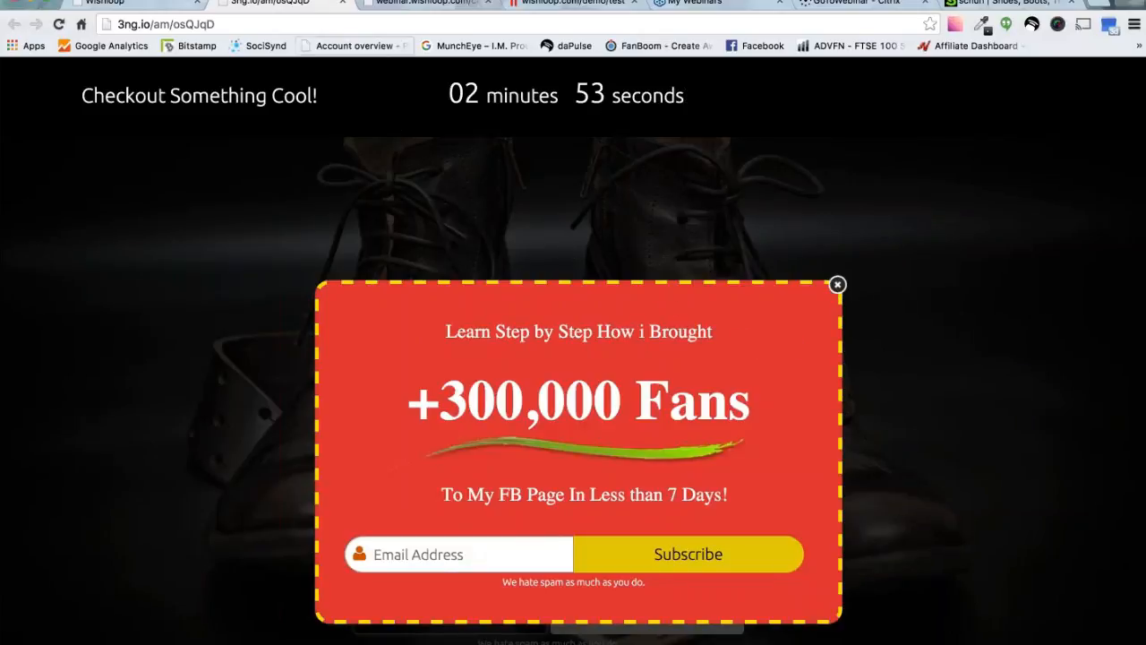
pyautogui.click(838, 283)
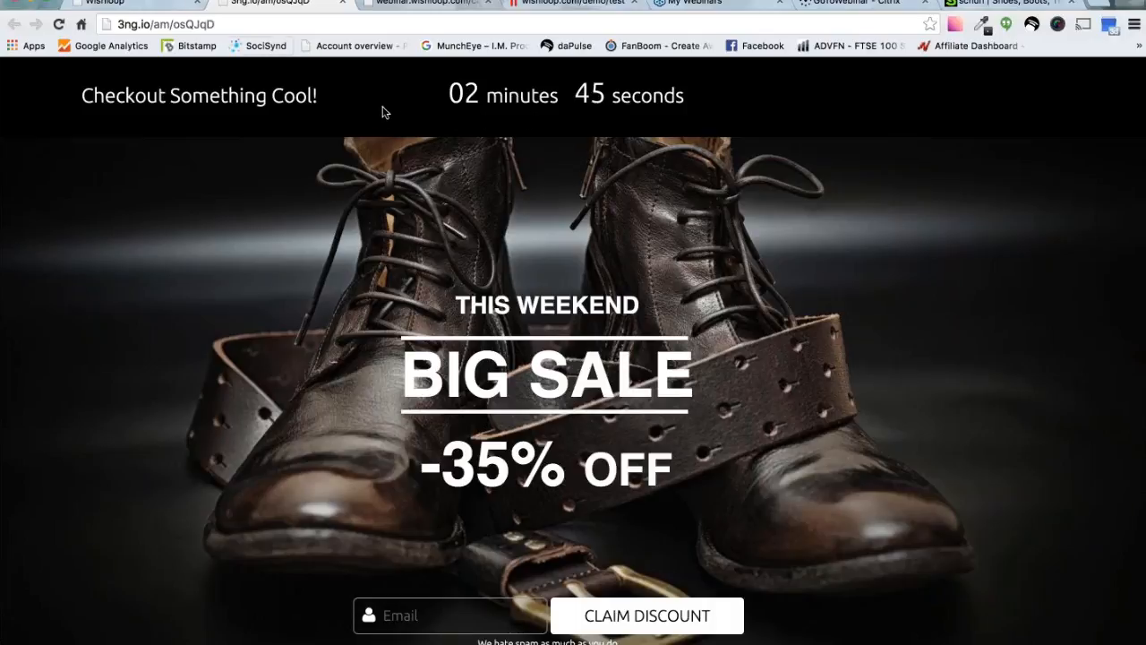
pyautogui.click(151, 2)
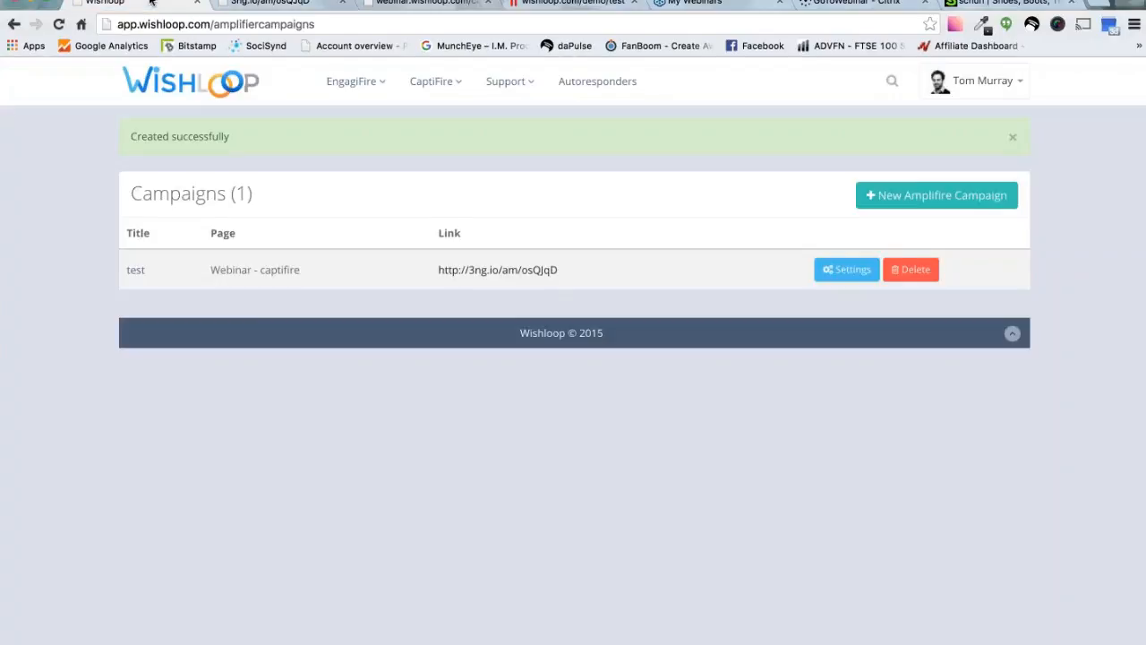
# Set the "test" campaign's timer to expire in 10 seconds and save the settings
pyautogui.click(824, 269)
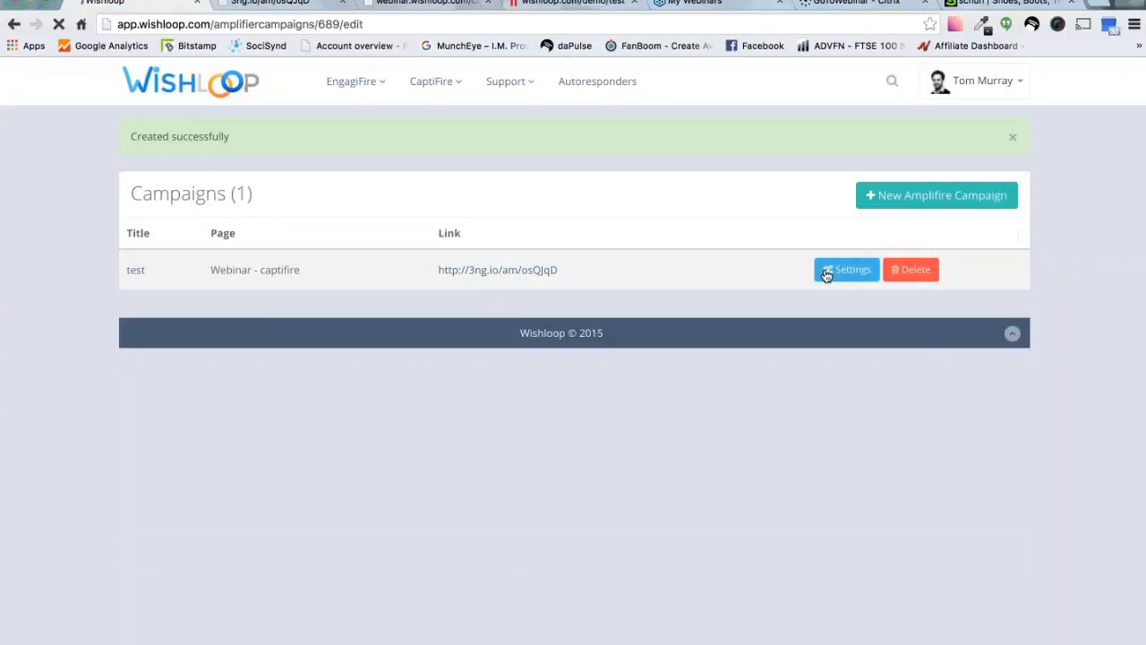
pyautogui.doubleClick(620, 346)
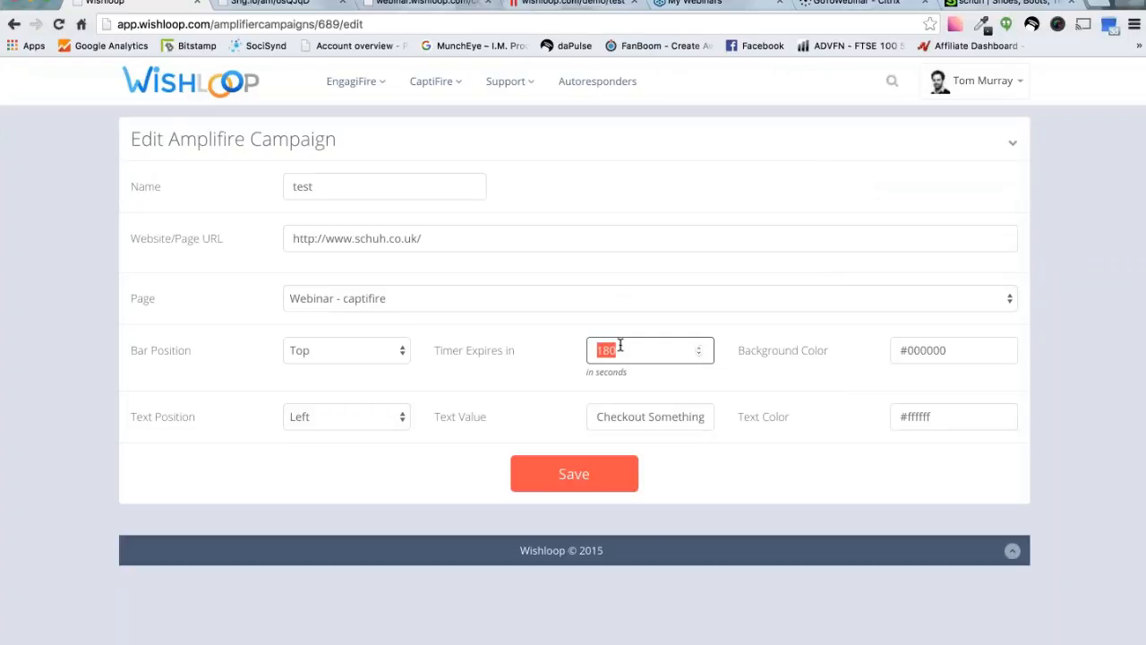
pyautogui.write('10')
pyautogui.click(587, 476)
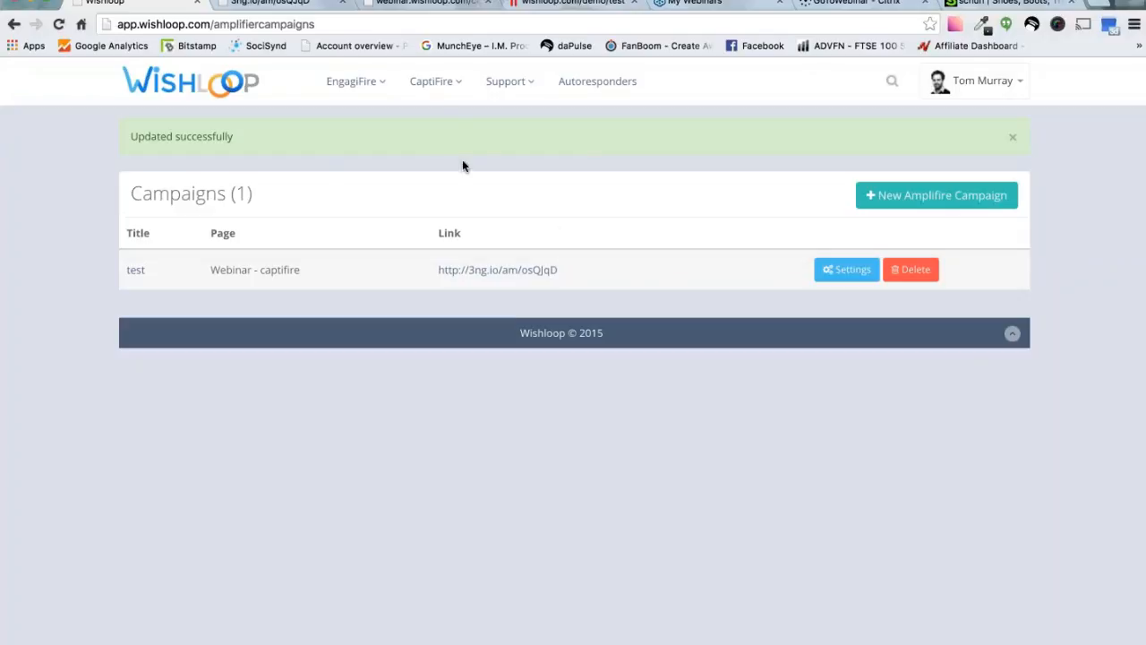
# Open the "test" campaign's link again to check the timed redirect, and return to the campaign list
pyautogui.click(351, 81)
pyautogui.click(481, 271)
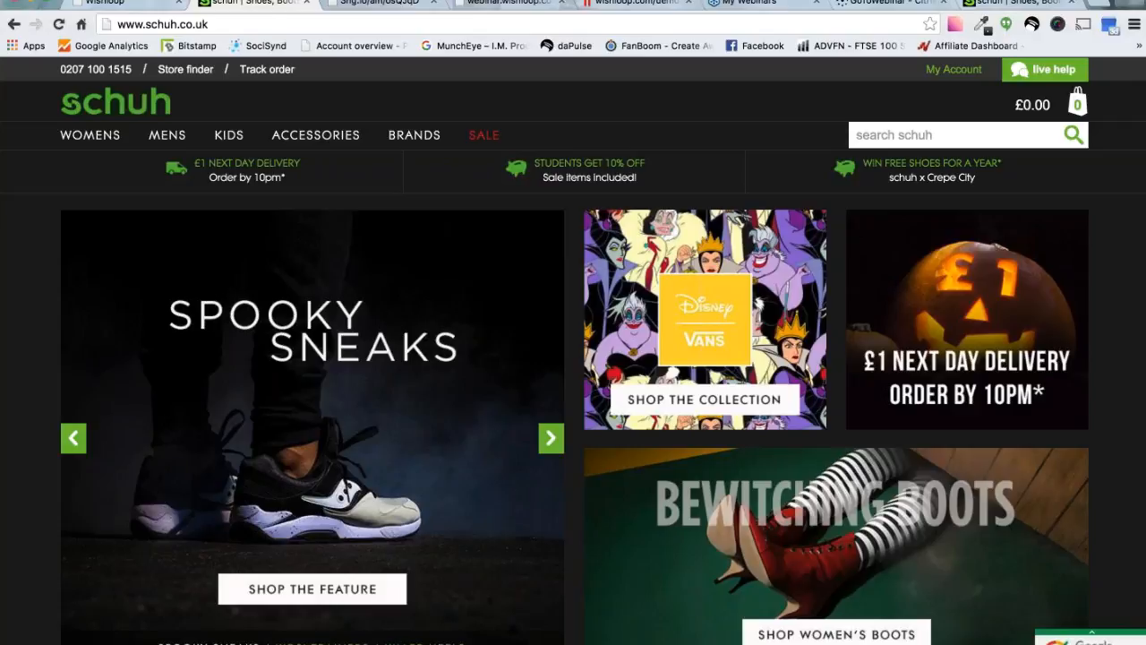
pyautogui.click(129, 2)
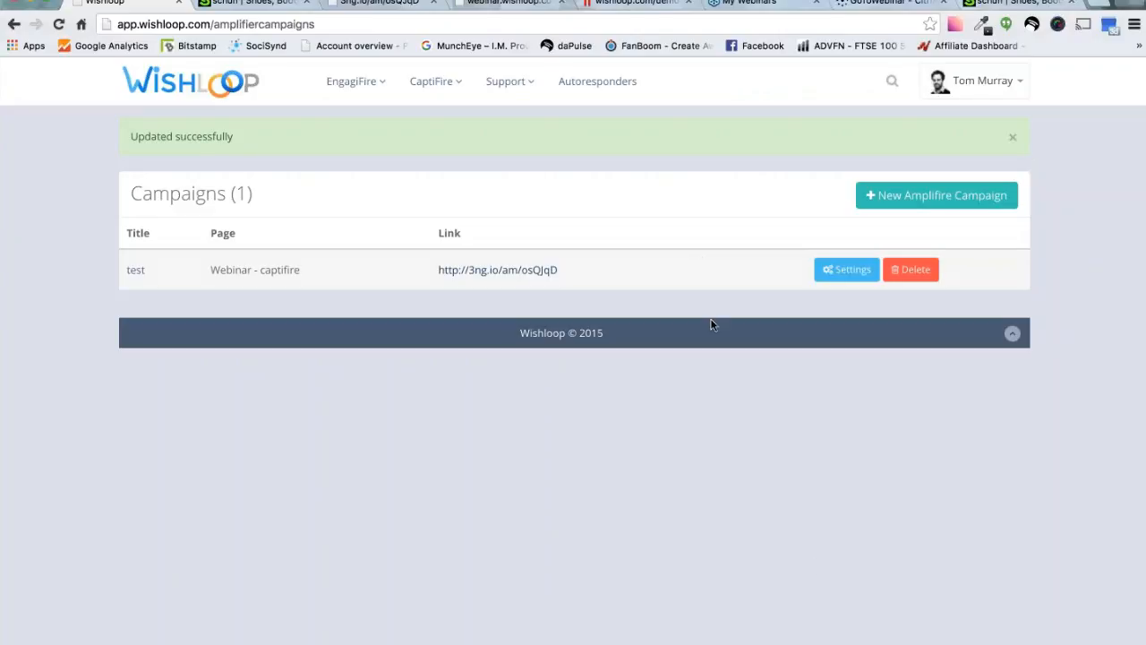
# Open the form for linking a new autoresponder account and look through the supported account types
pyautogui.click(627, 82)
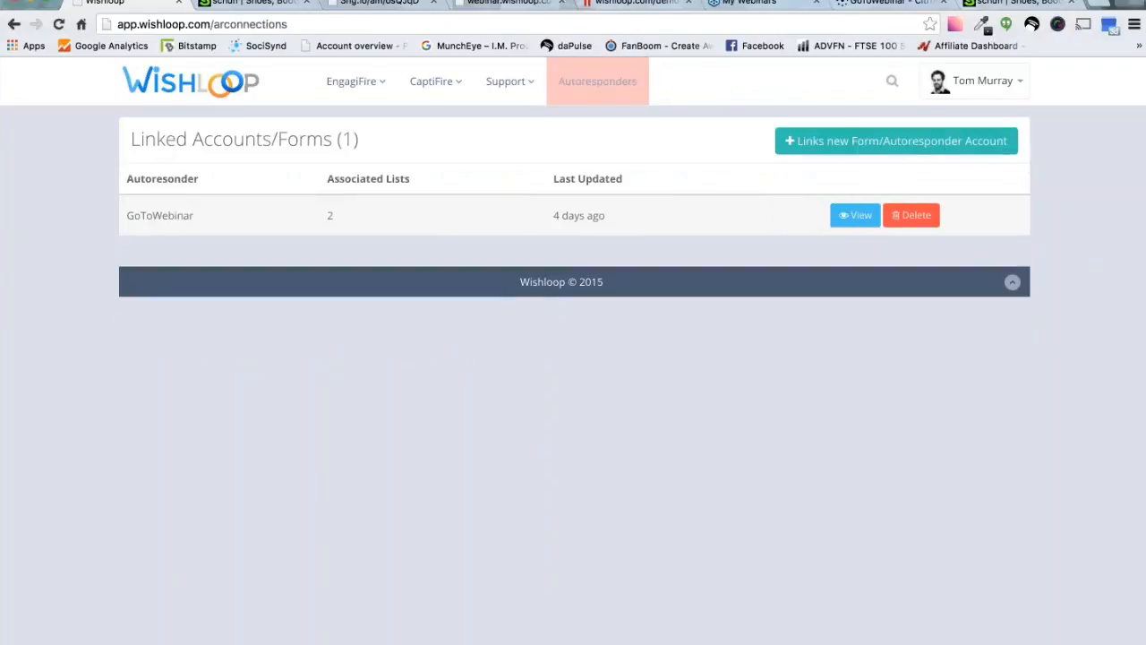
pyautogui.click(890, 152)
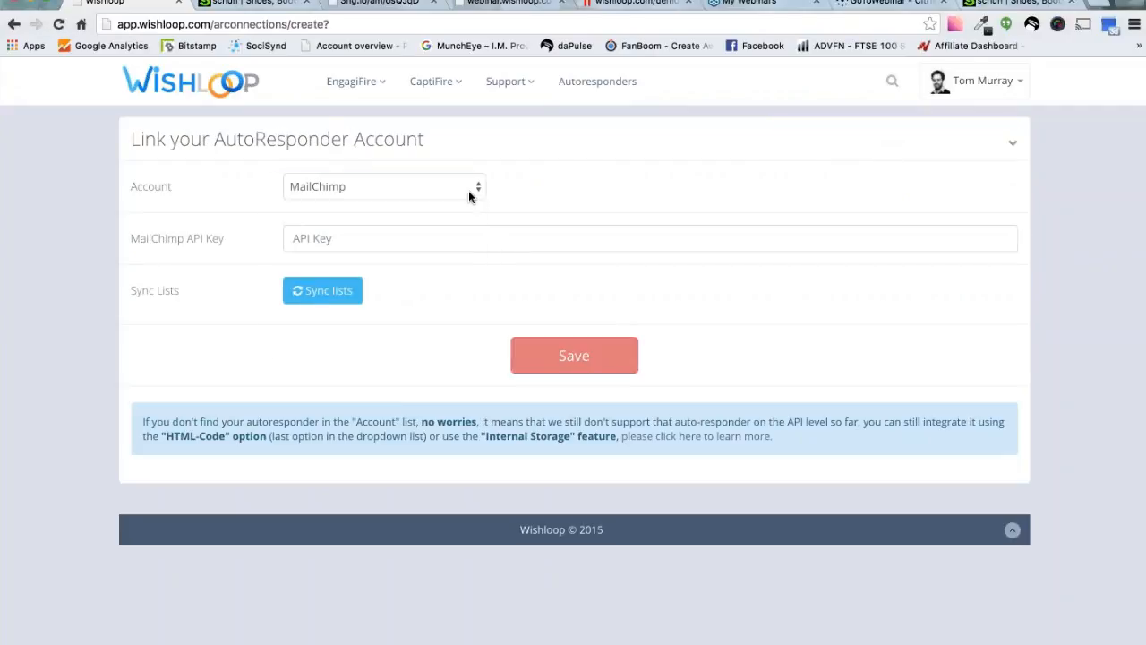
pyautogui.click(468, 193)
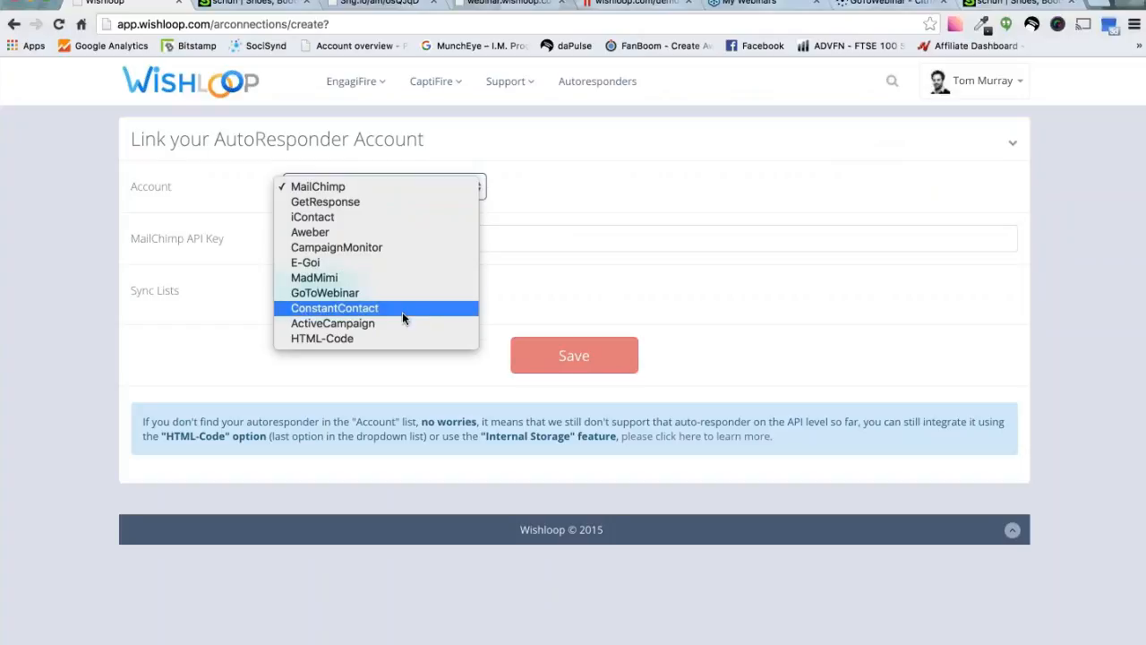
pyautogui.click(547, 180)
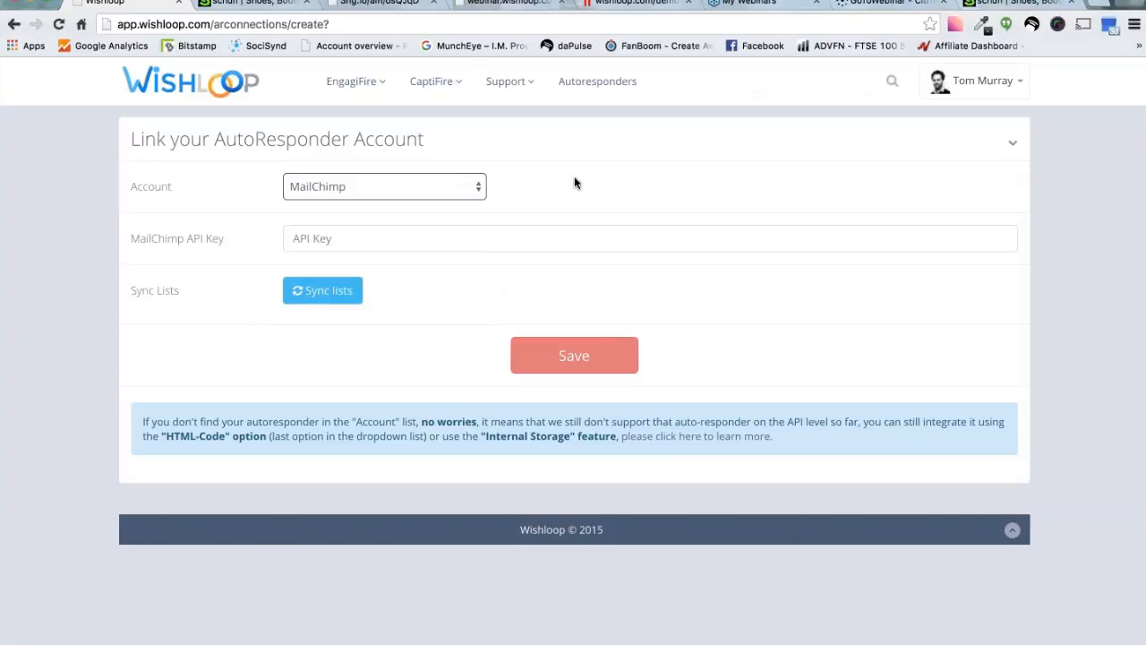
# Go to the CaptiFire pages list and open the variations of the EcomEmpire page
pyautogui.click(436, 87)
pyautogui.click(434, 122)
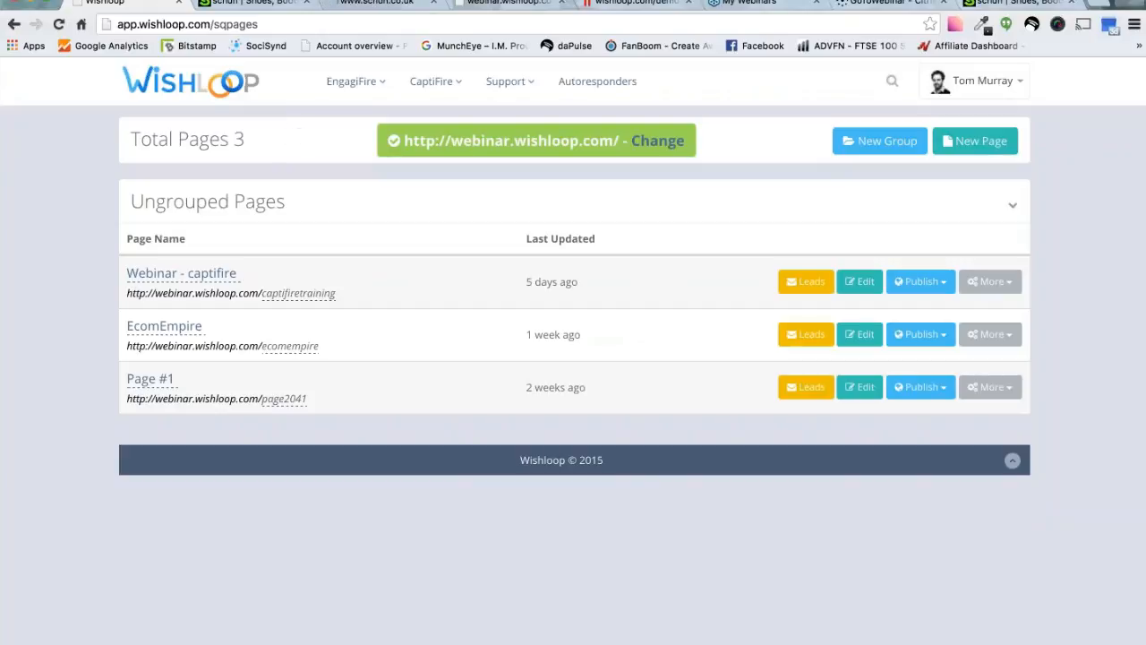
pyautogui.click(857, 340)
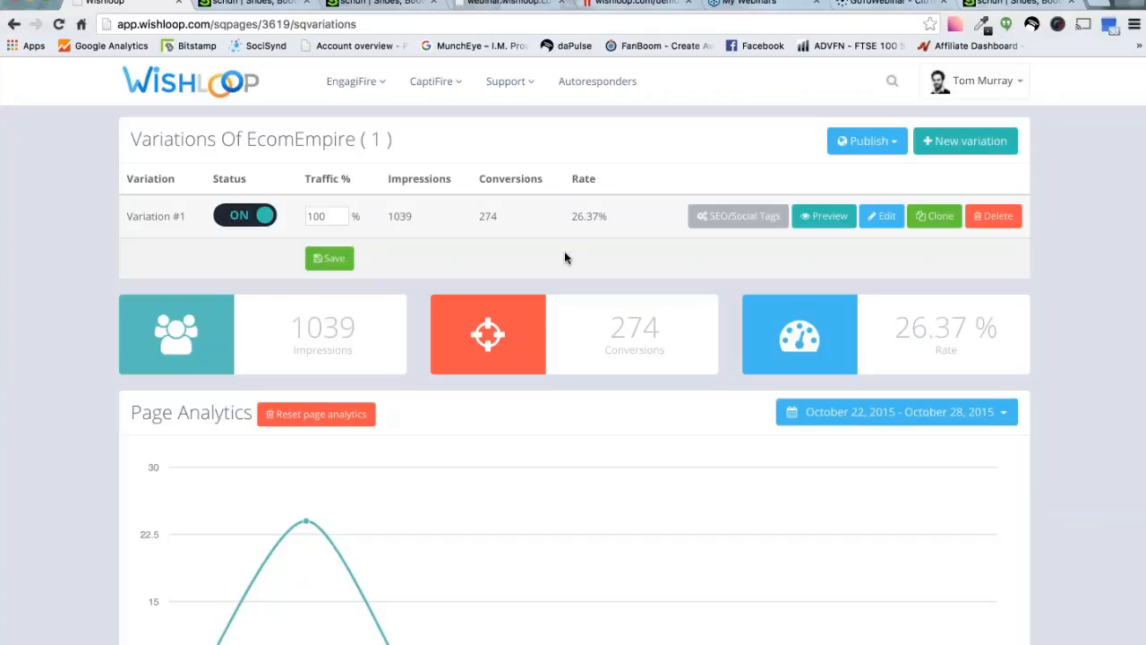
# Review the SEO and Facebook tag settings for Variation #1 of EcomEmpire, and close them without changes
pyautogui.click(739, 208)
pyautogui.click(681, 159)
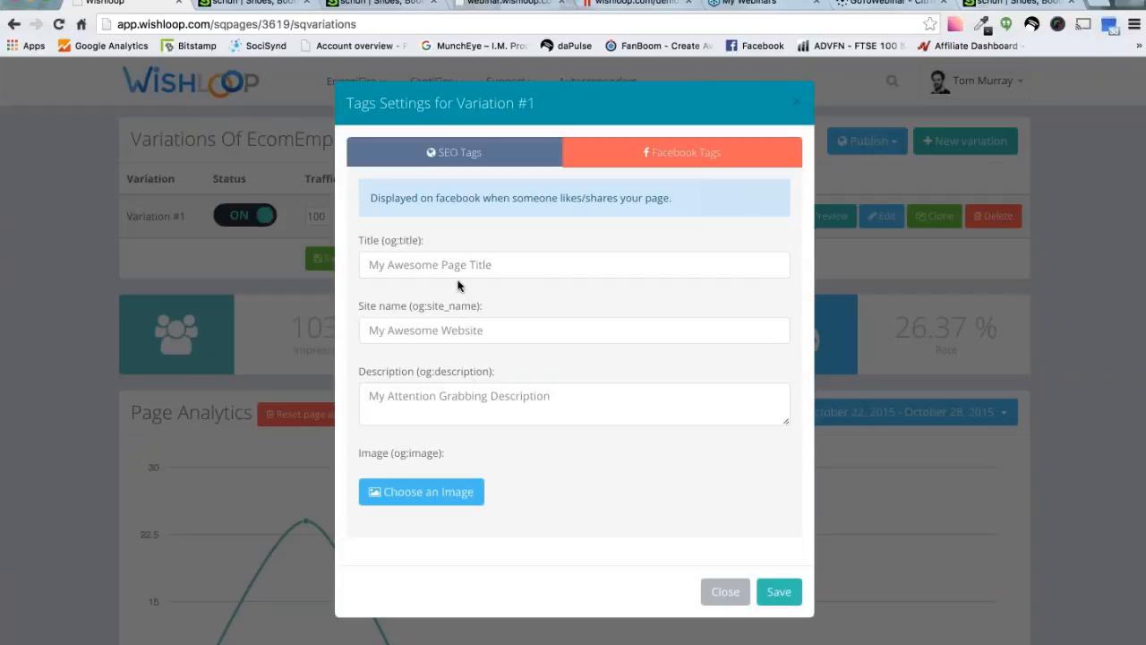
pyautogui.click(469, 159)
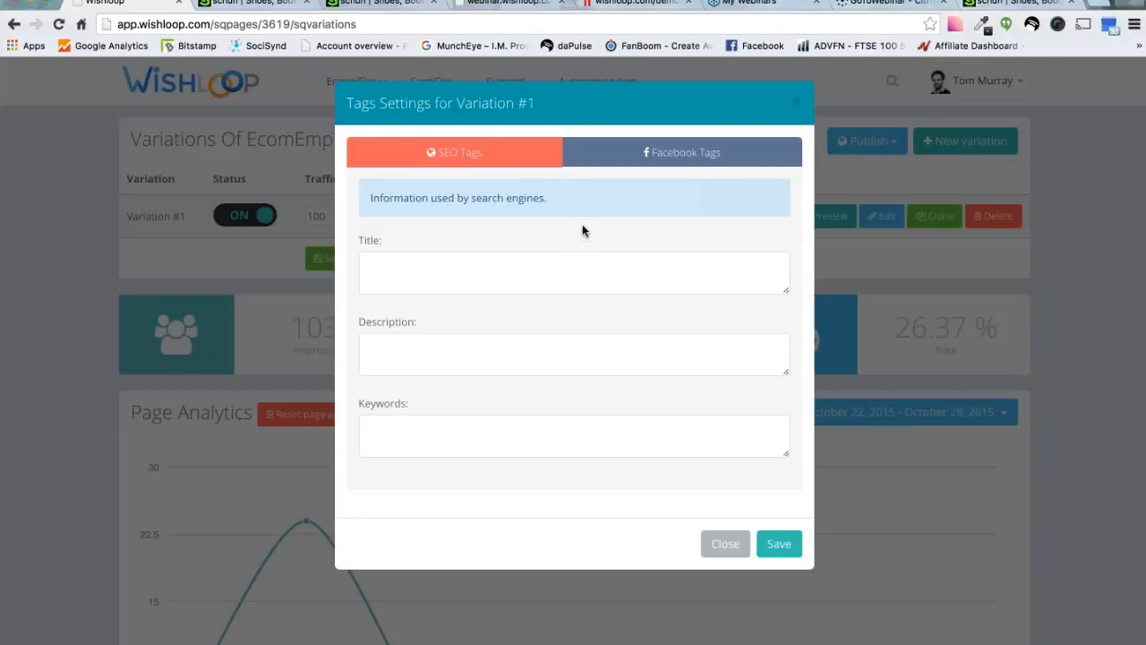
pyautogui.click(718, 154)
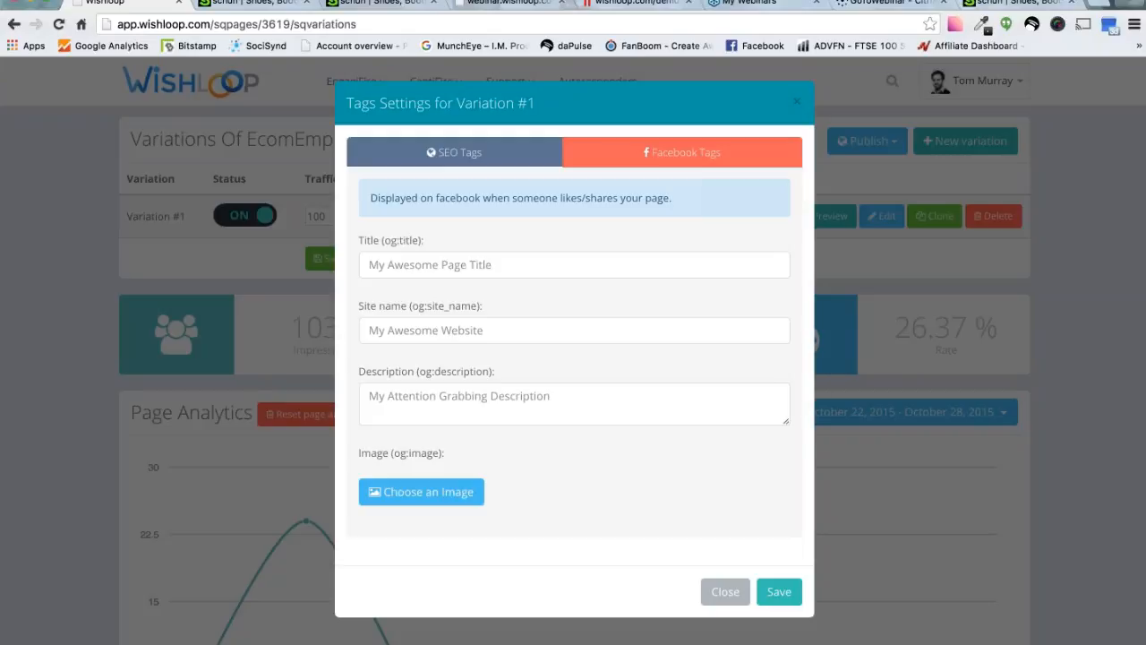
pyautogui.click(798, 105)
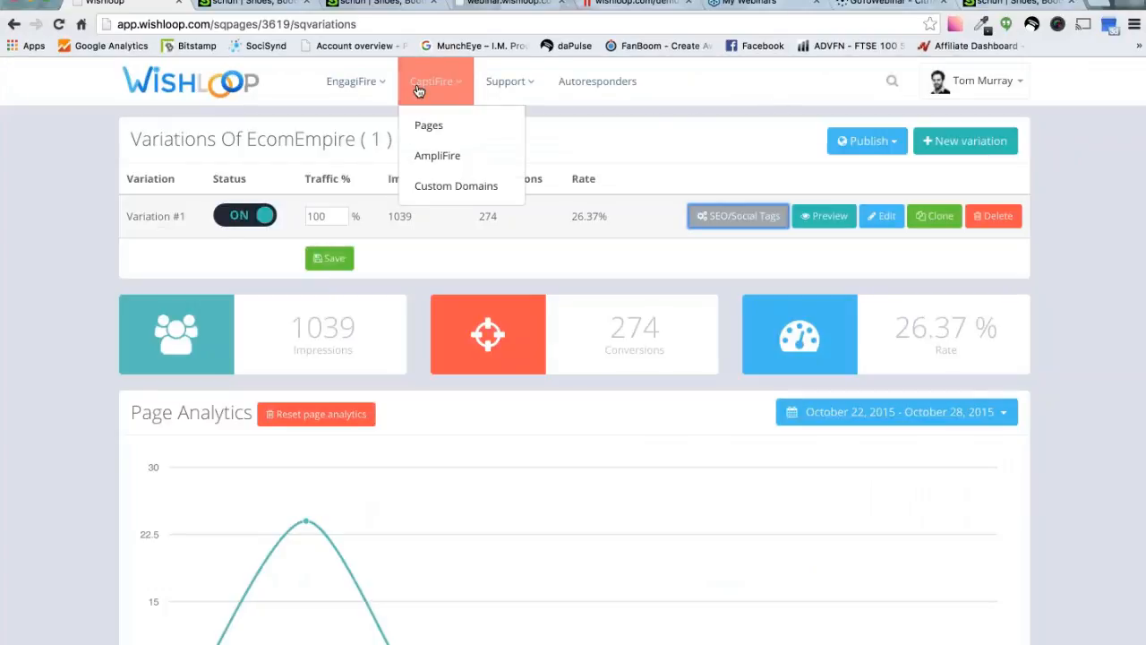
# Open the EngagiFire campaigns and look through the campaigns with and without an assigned domain
pyautogui.moveTo(412, 93)
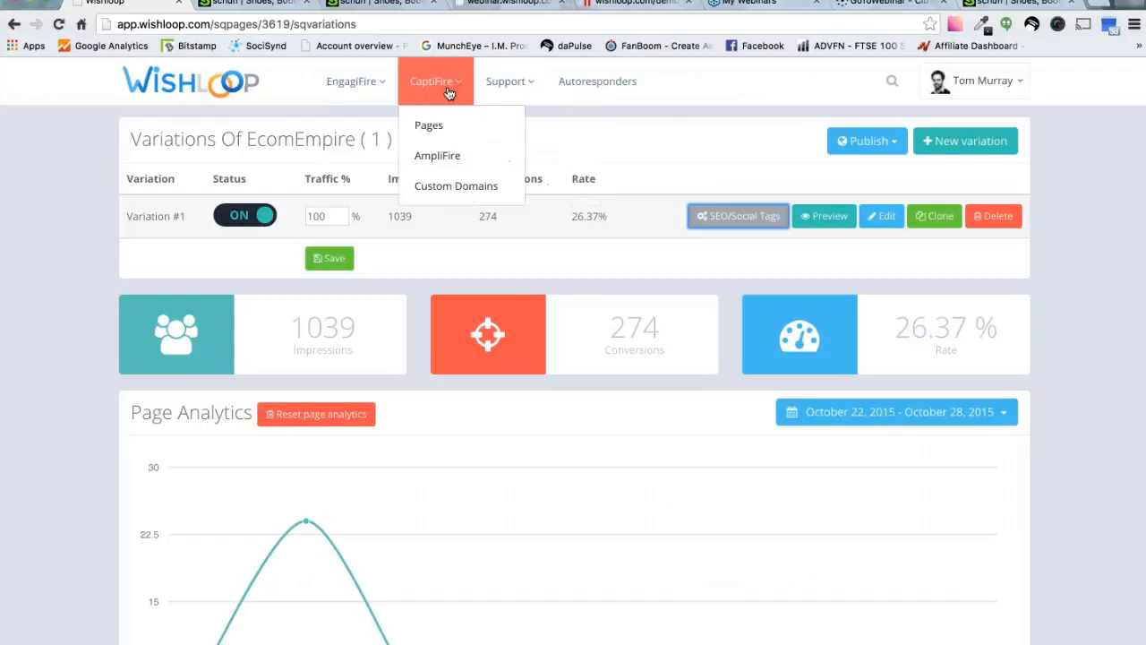
pyautogui.moveTo(494, 84)
pyautogui.moveTo(383, 80)
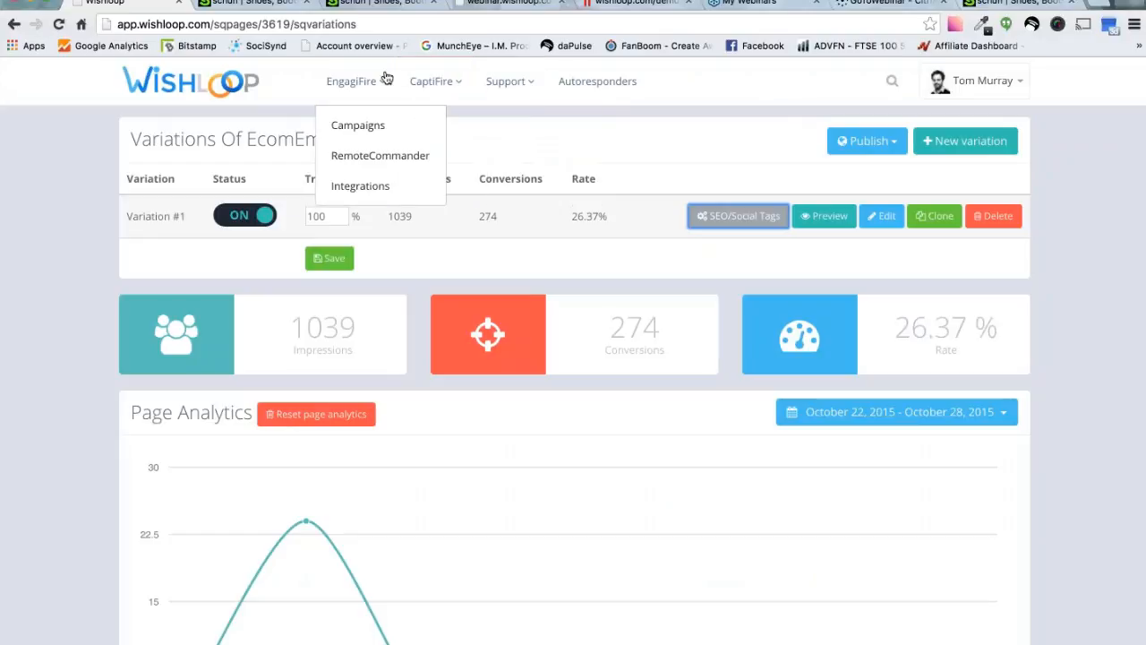
pyautogui.click(358, 127)
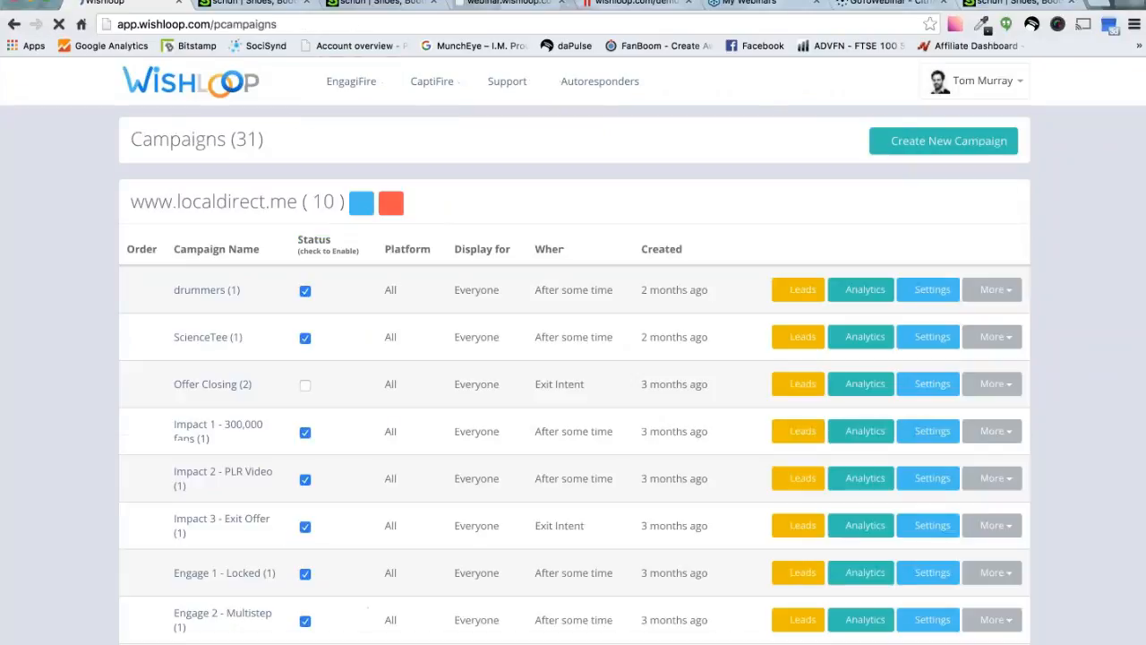
pyautogui.scroll(-5, 294, 273)
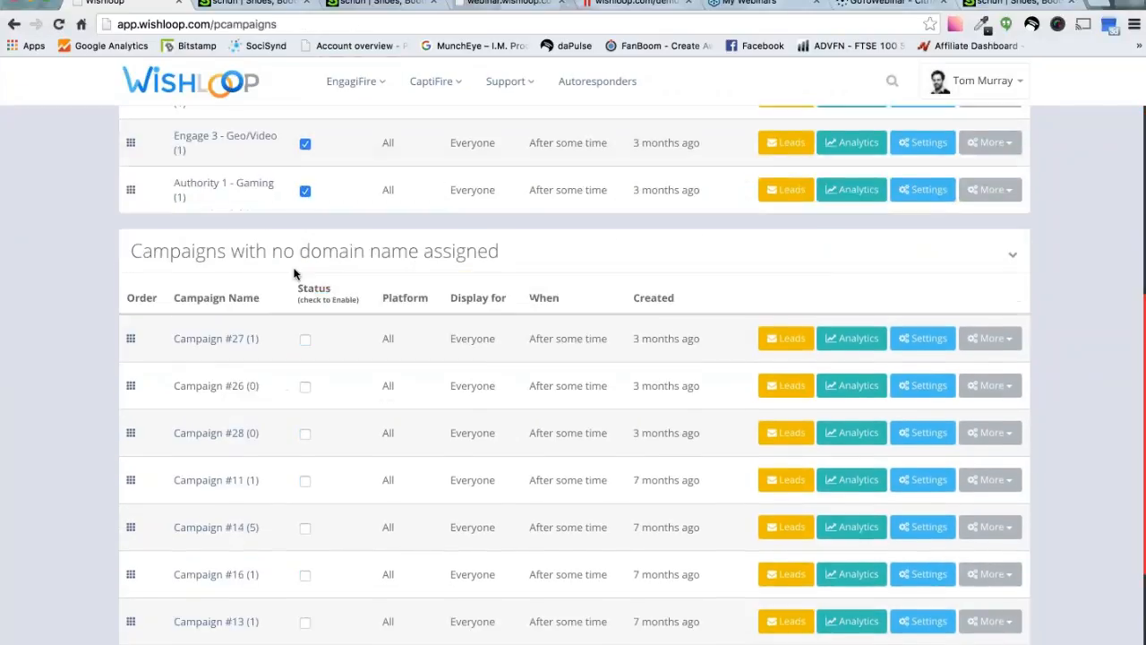
pyautogui.scroll(5, 294, 273)
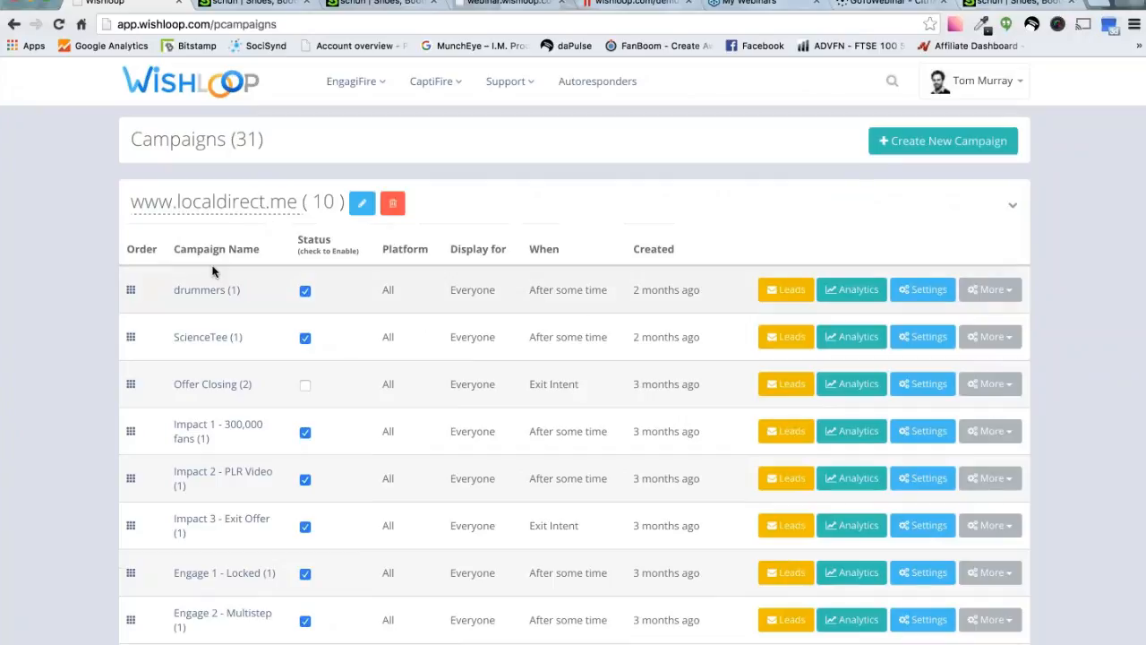
pyautogui.scroll(-7, 212, 271)
pyautogui.scroll(7, 212, 272)
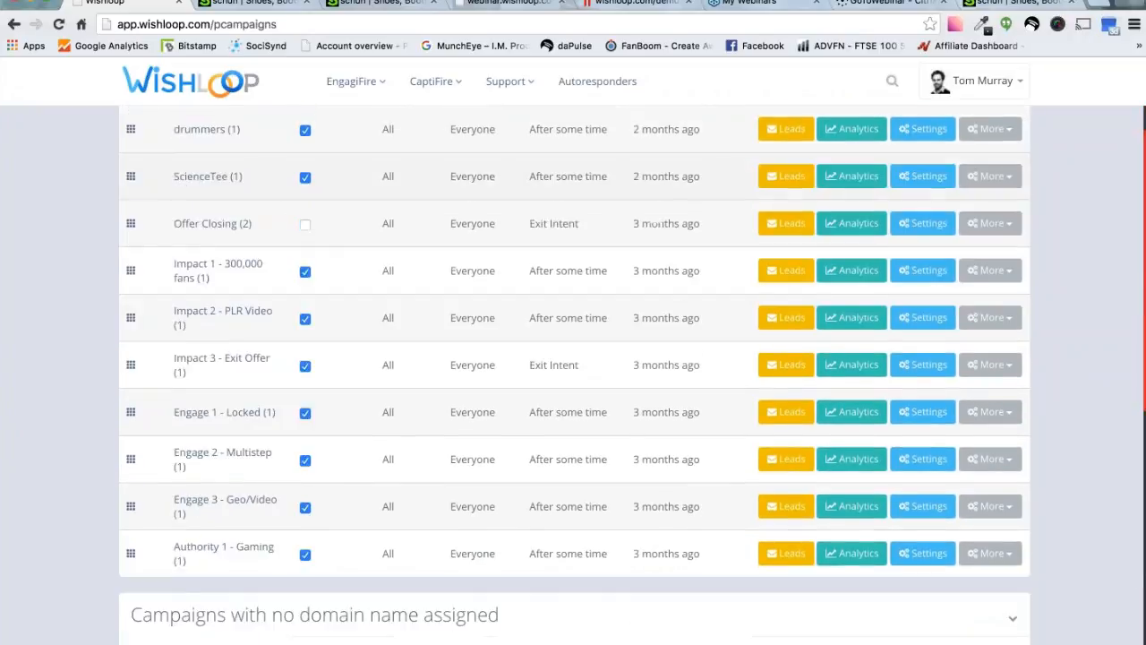
# Open the "drummers" campaign's popup in the design editor and save the design
pyautogui.click(208, 291)
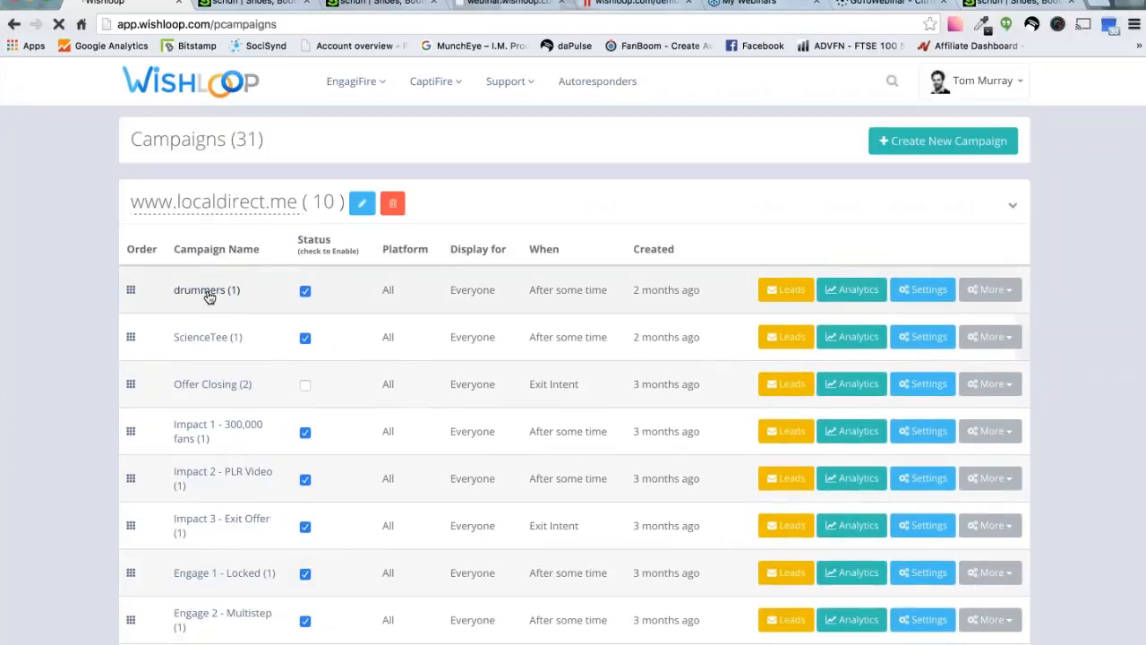
pyautogui.click(873, 224)
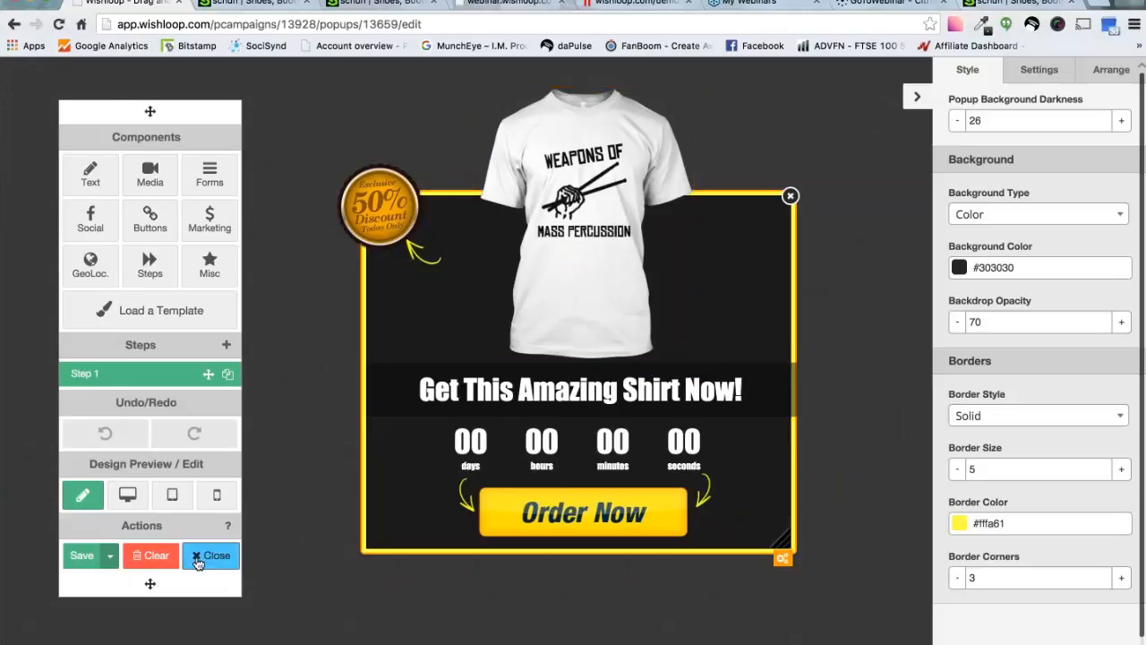
pyautogui.click(82, 557)
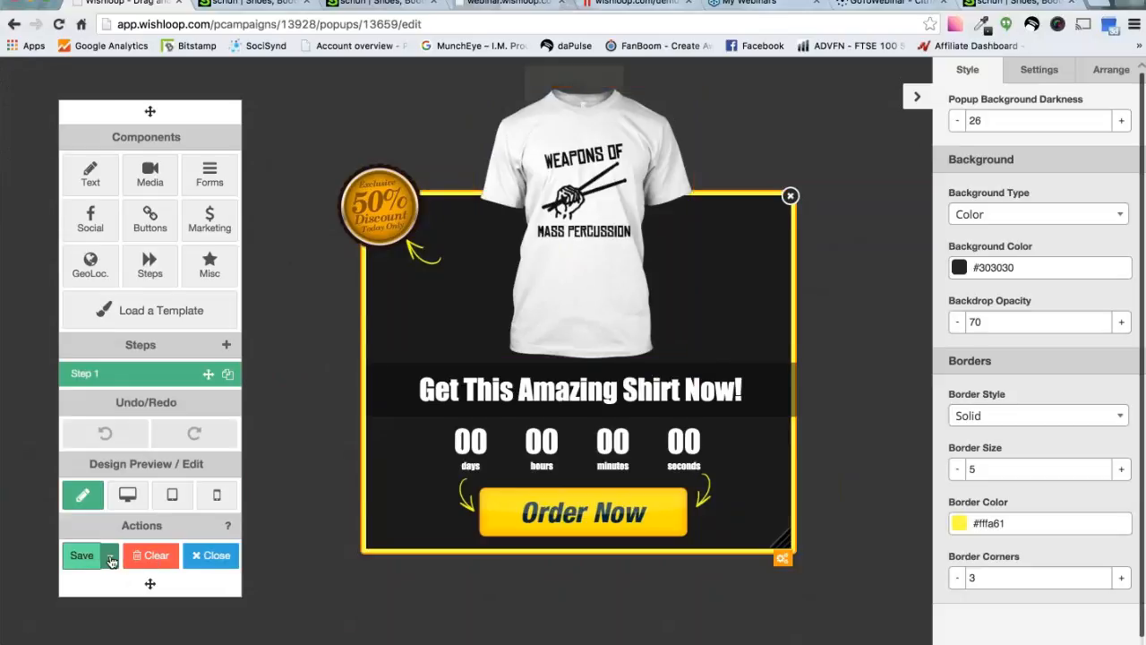
# Close the popup editor and review the "drummers" campaign's trigger, page and visitor targeting settings
pyautogui.click(214, 556)
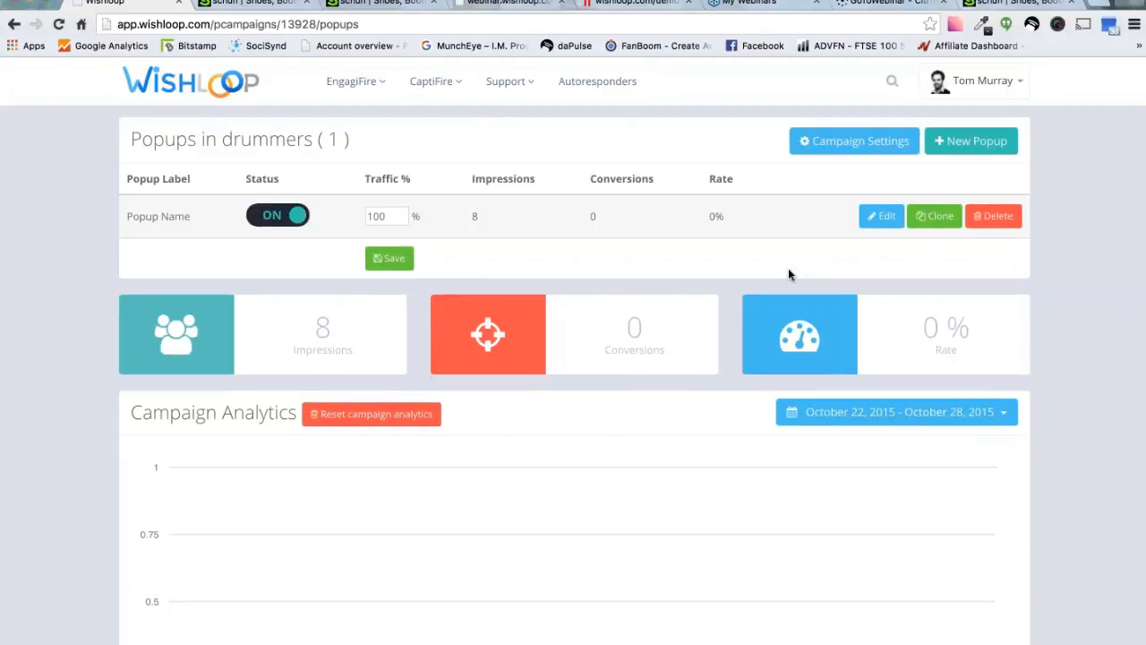
pyautogui.scroll(-2, 828, 327)
pyautogui.scroll(2, 828, 328)
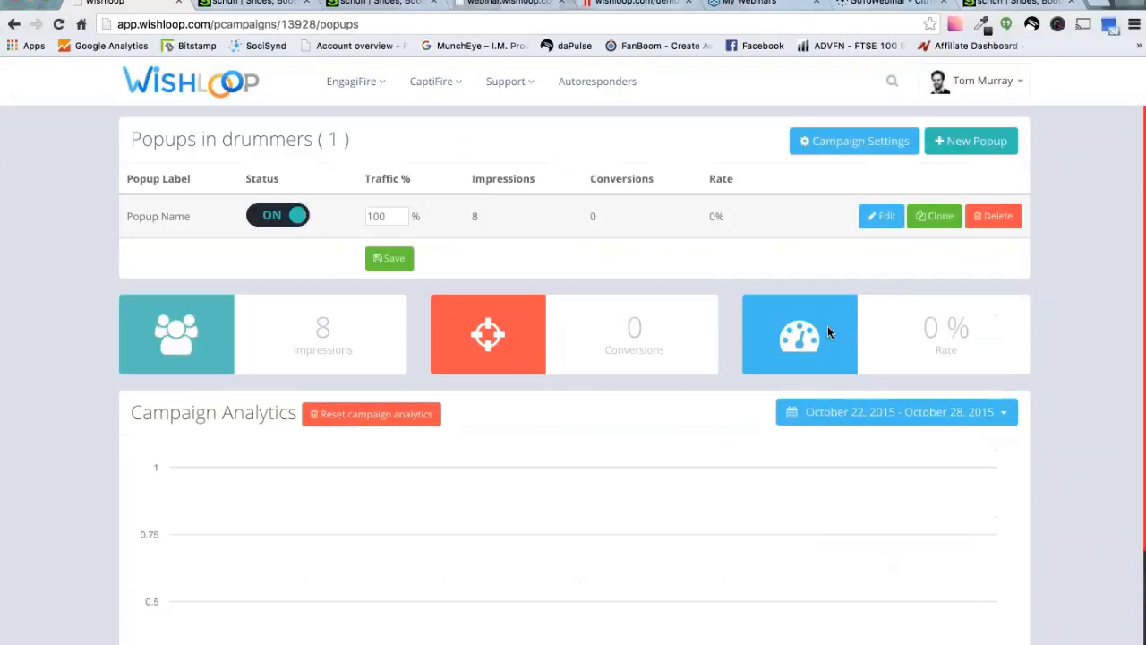
pyautogui.click(887, 143)
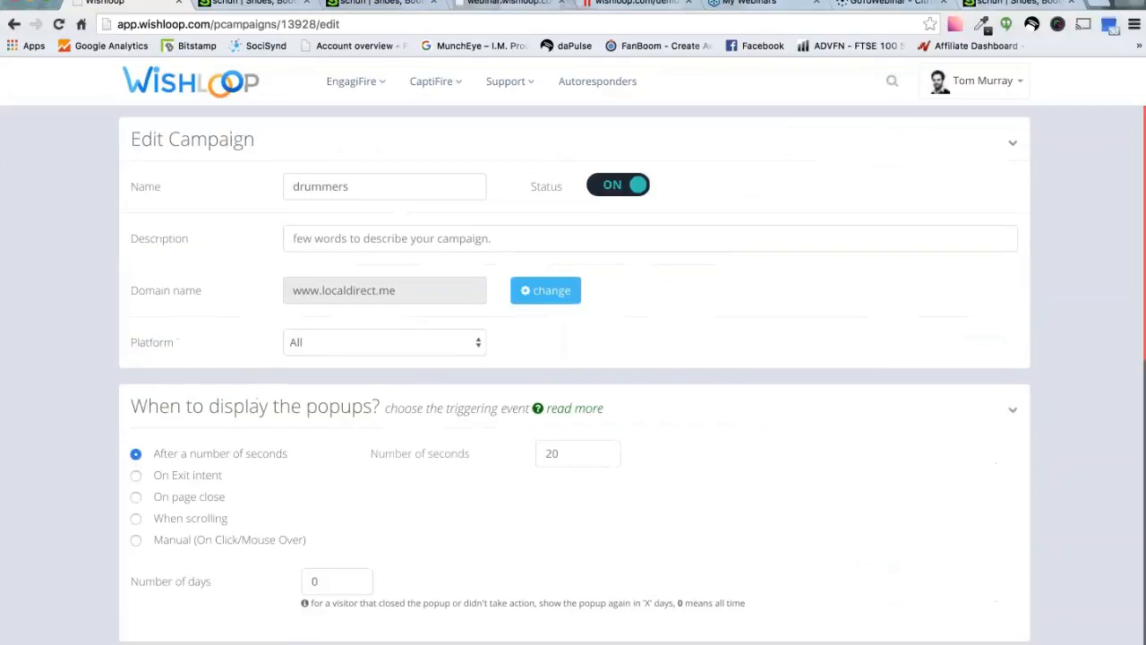
pyautogui.scroll(-10, 573, 374)
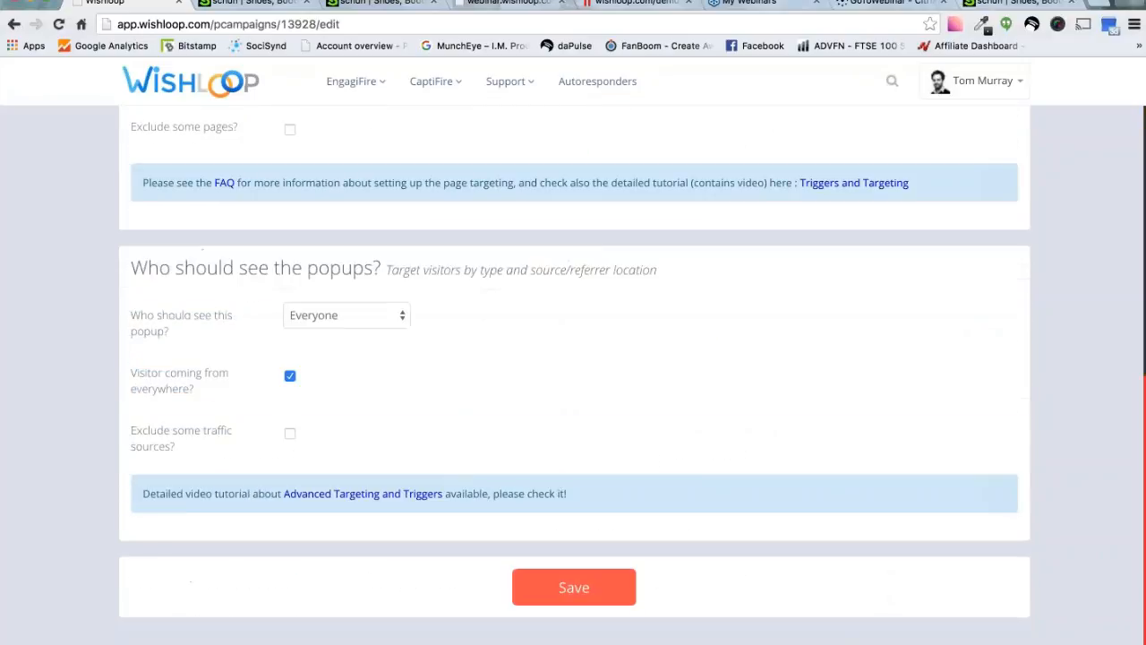
pyautogui.scroll(3, 359, 470)
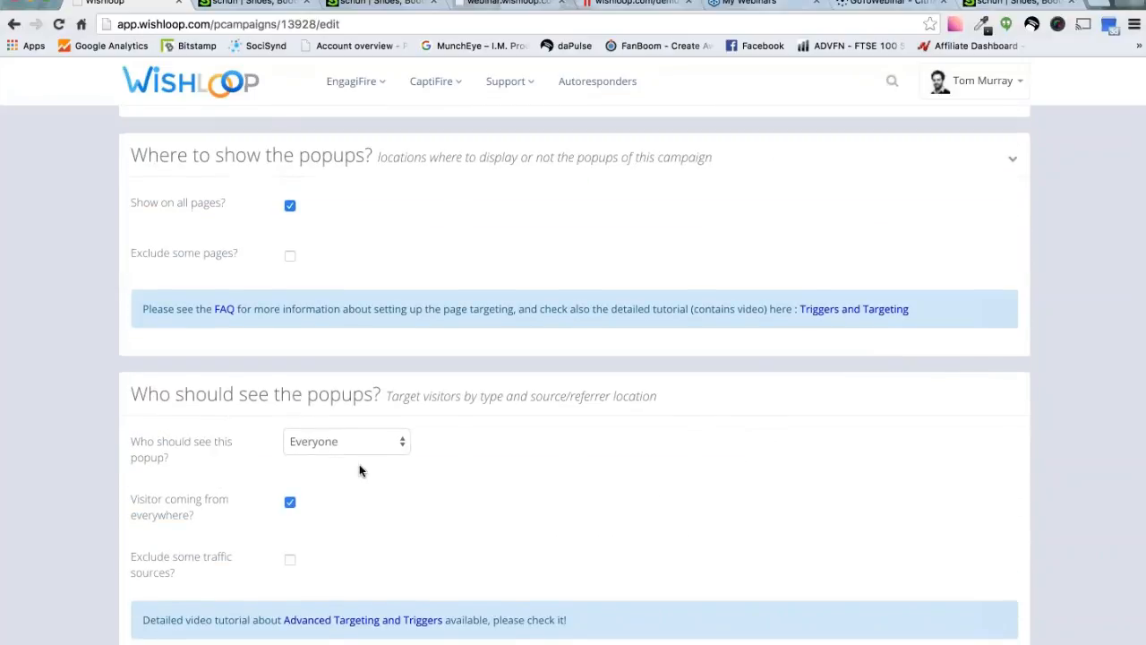
pyautogui.scroll(10, 359, 464)
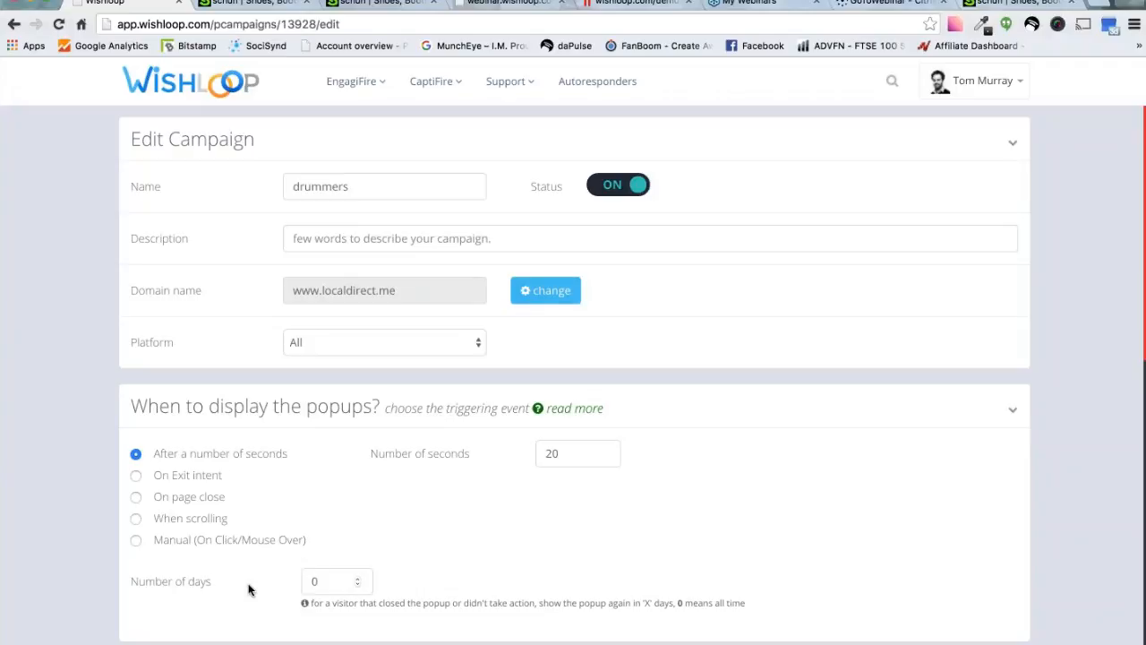
# Go to the CaptiFire pages list
pyautogui.click(432, 81)
pyautogui.click(376, 81)
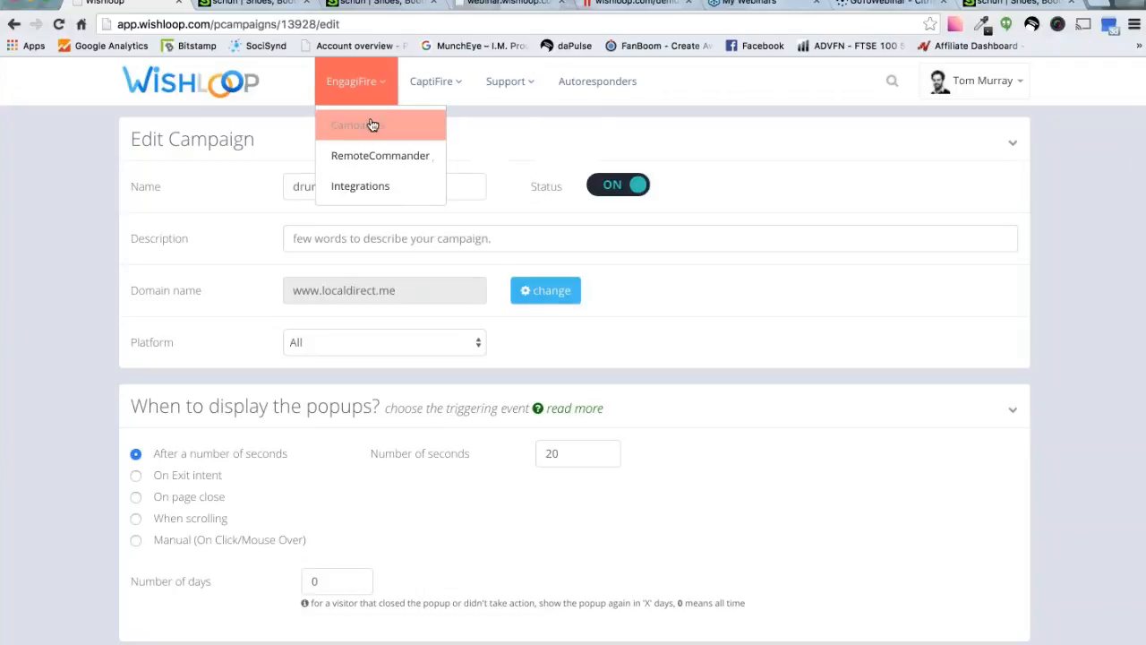
pyautogui.click(460, 78)
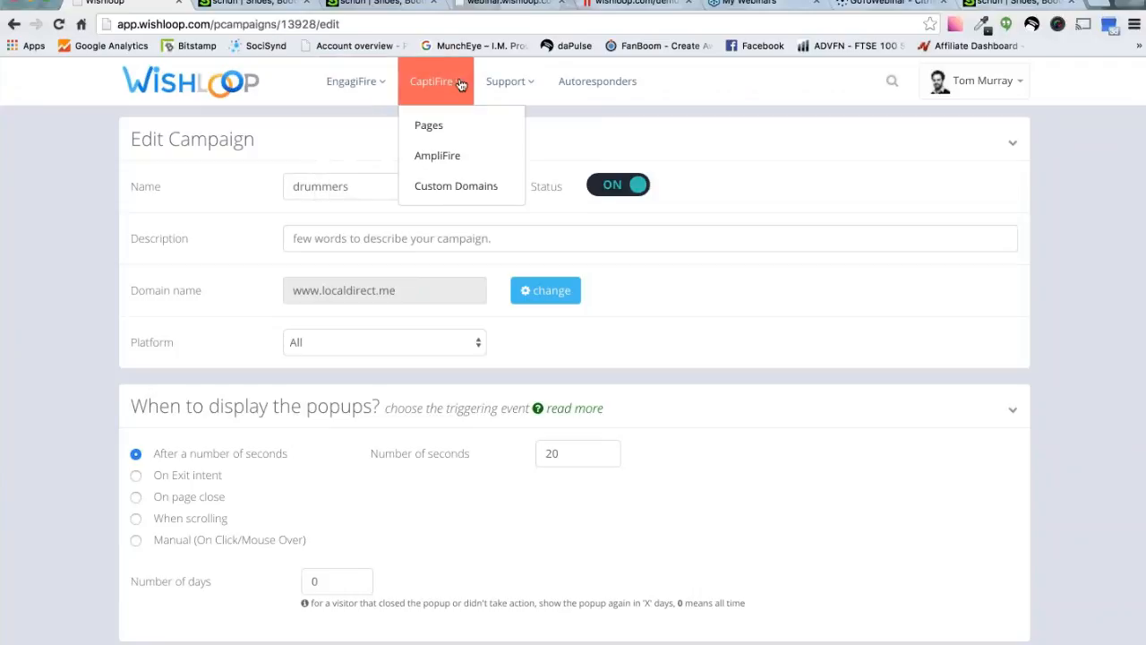
pyautogui.click(457, 127)
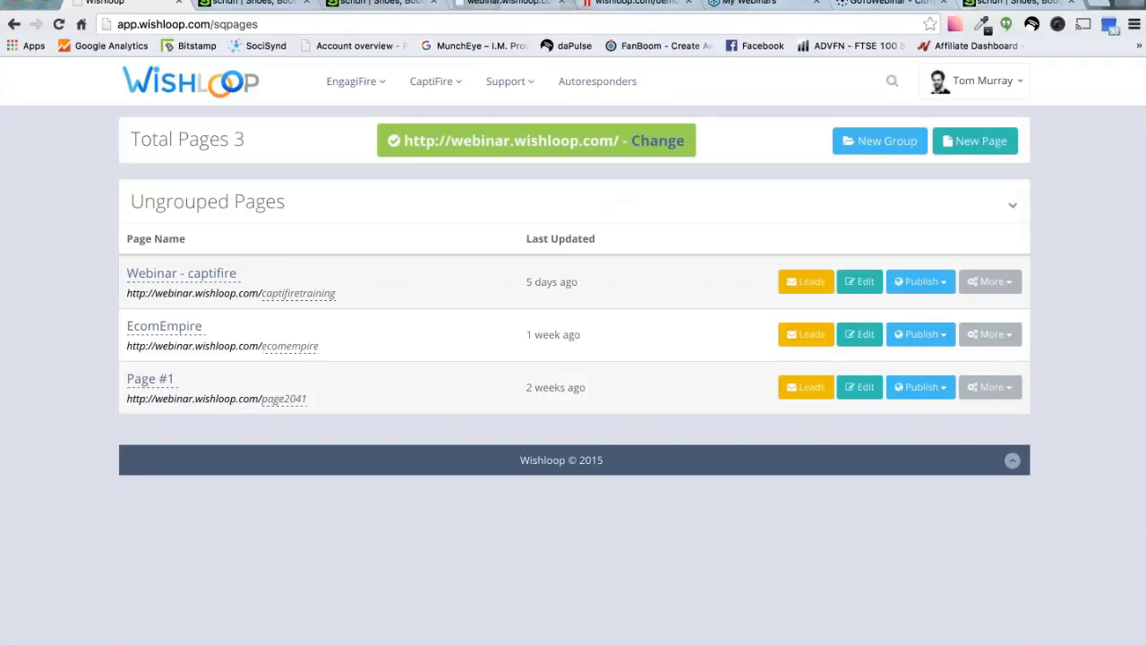
# View the linked autoresponder accounts and open the form for linking a new autoresponder account
pyautogui.click(414, 90)
pyautogui.click(604, 92)
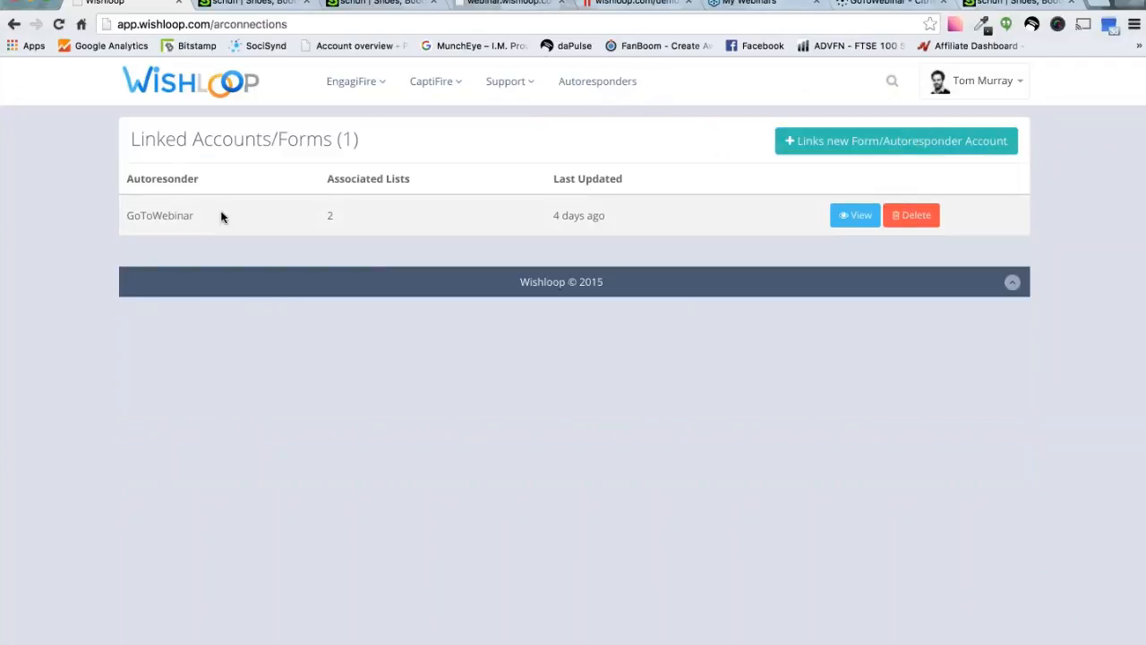
pyautogui.click(883, 140)
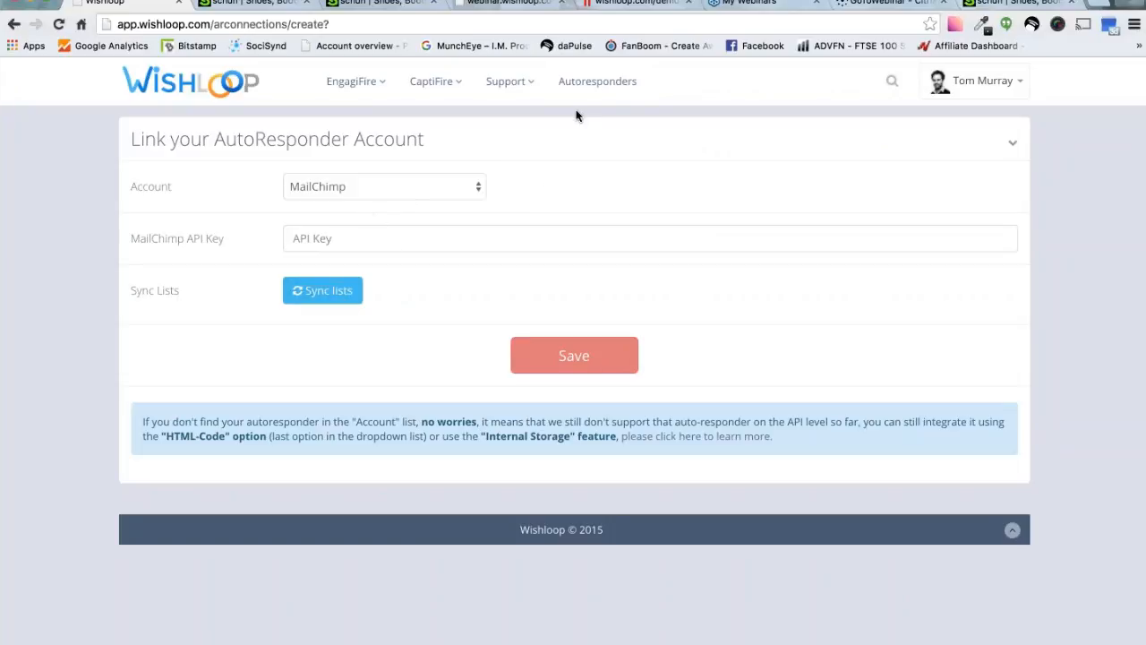
# Return to the CaptiFire pages and open Variation #1 of "Webinar - captifire" in the design editor
pyautogui.moveTo(458, 109)
pyautogui.click(435, 126)
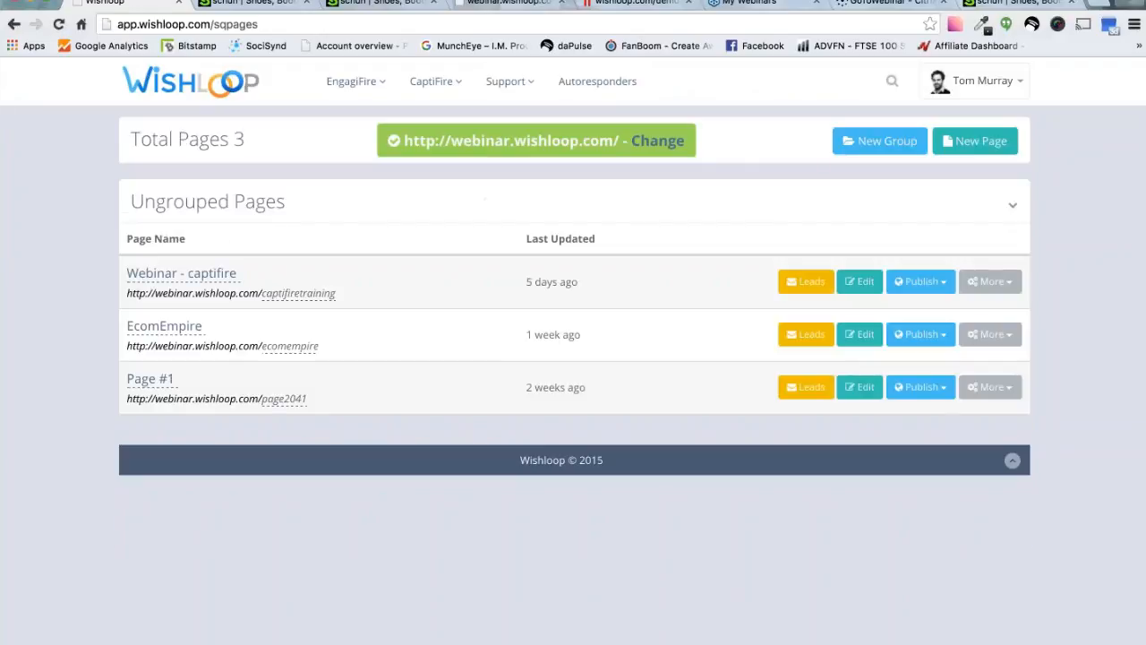
pyautogui.click(157, 274)
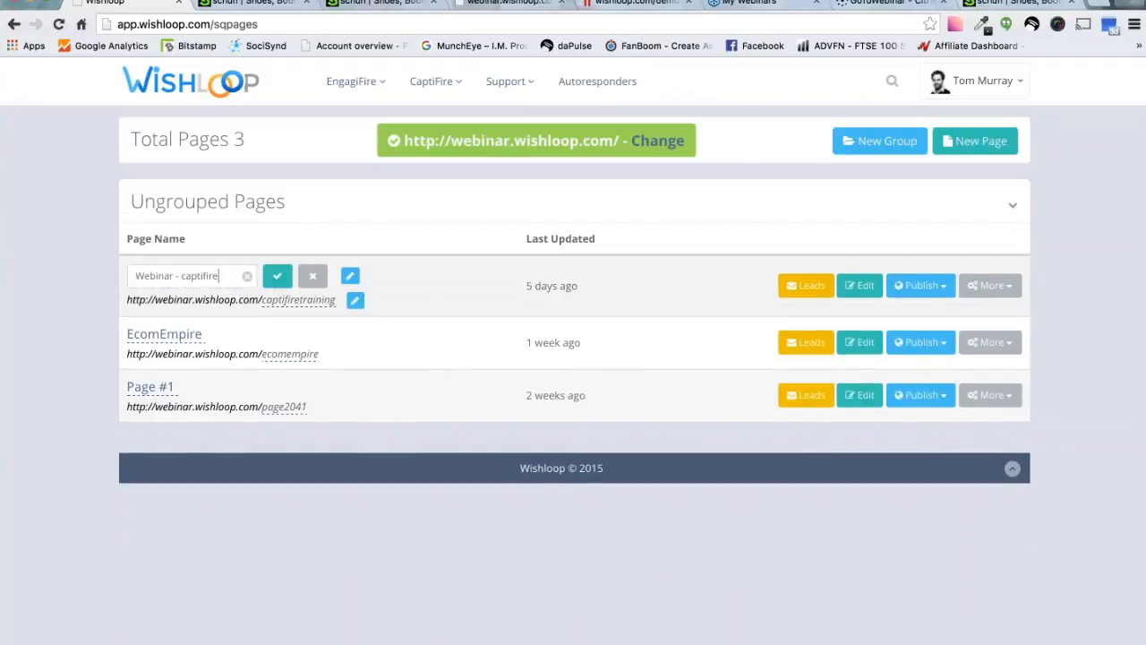
pyautogui.click(449, 289)
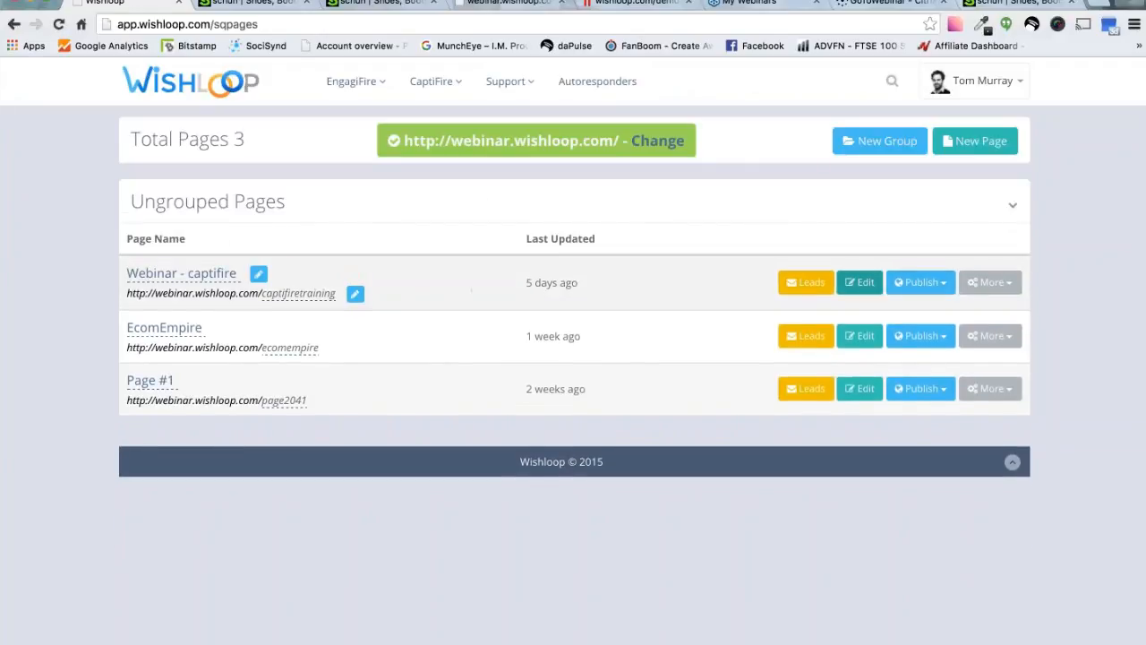
pyautogui.click(860, 284)
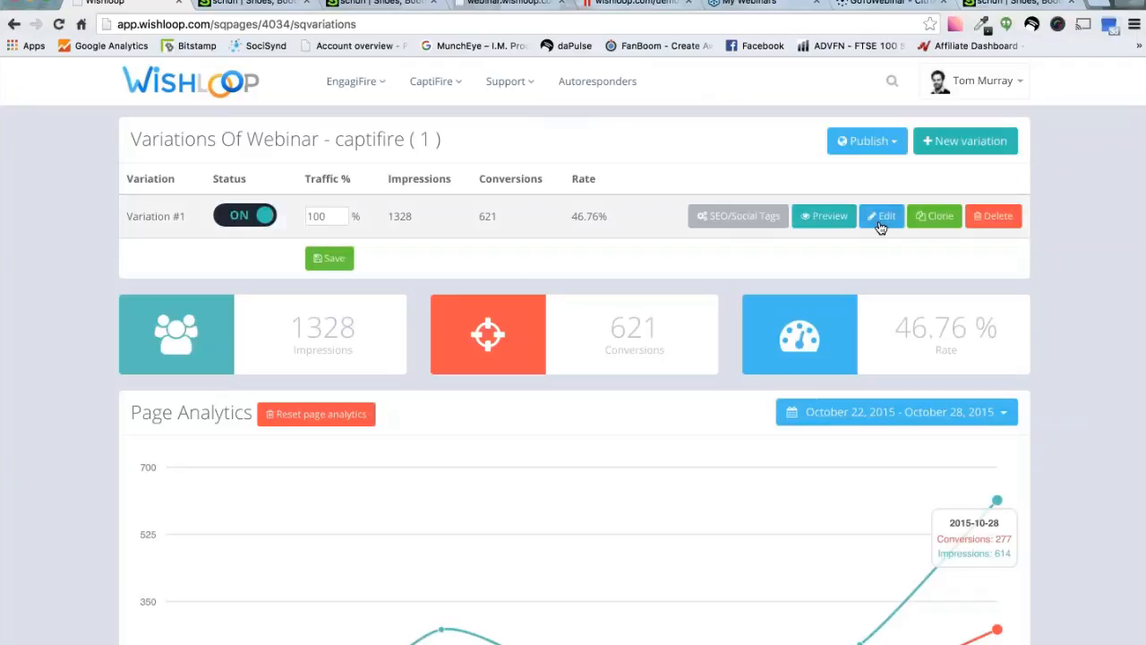
pyautogui.click(882, 224)
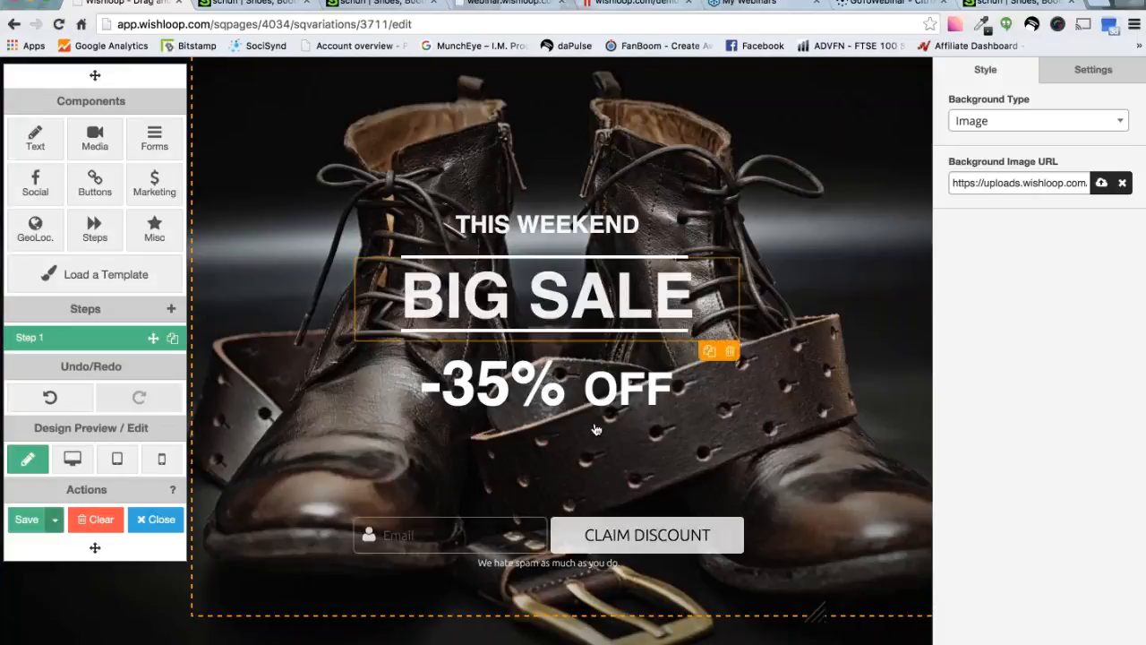
# Connect the CLAIM DISCOUNT email form through the API to the GoToWebinar list "CaptiFire Training and Live Q&A"
pyautogui.click(594, 545)
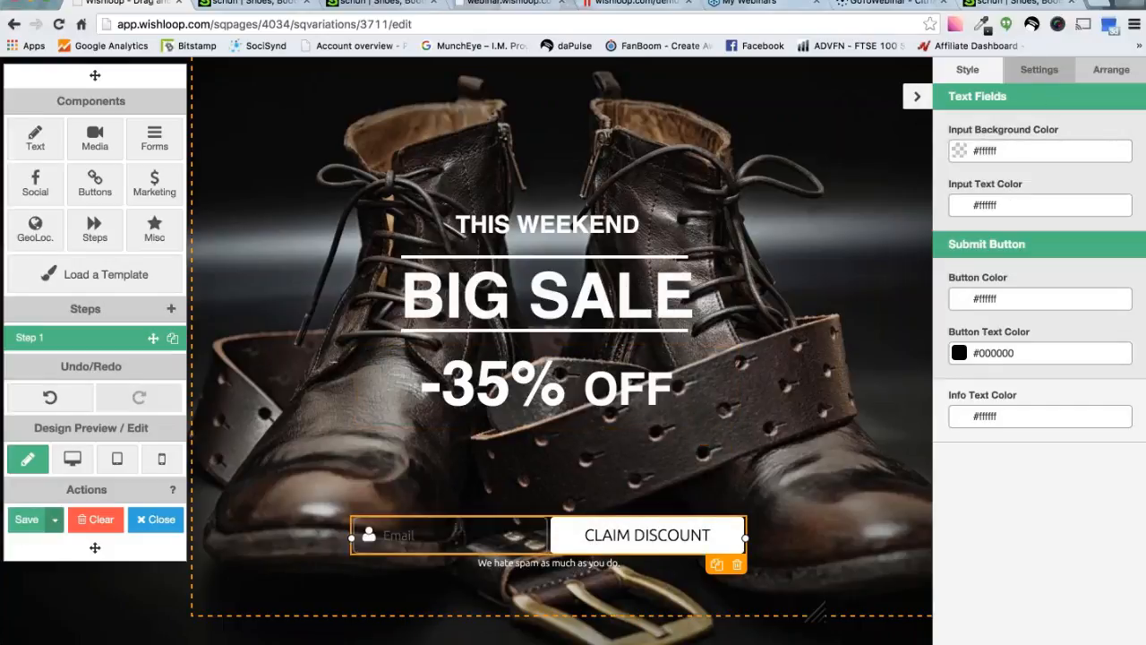
pyautogui.click(1037, 77)
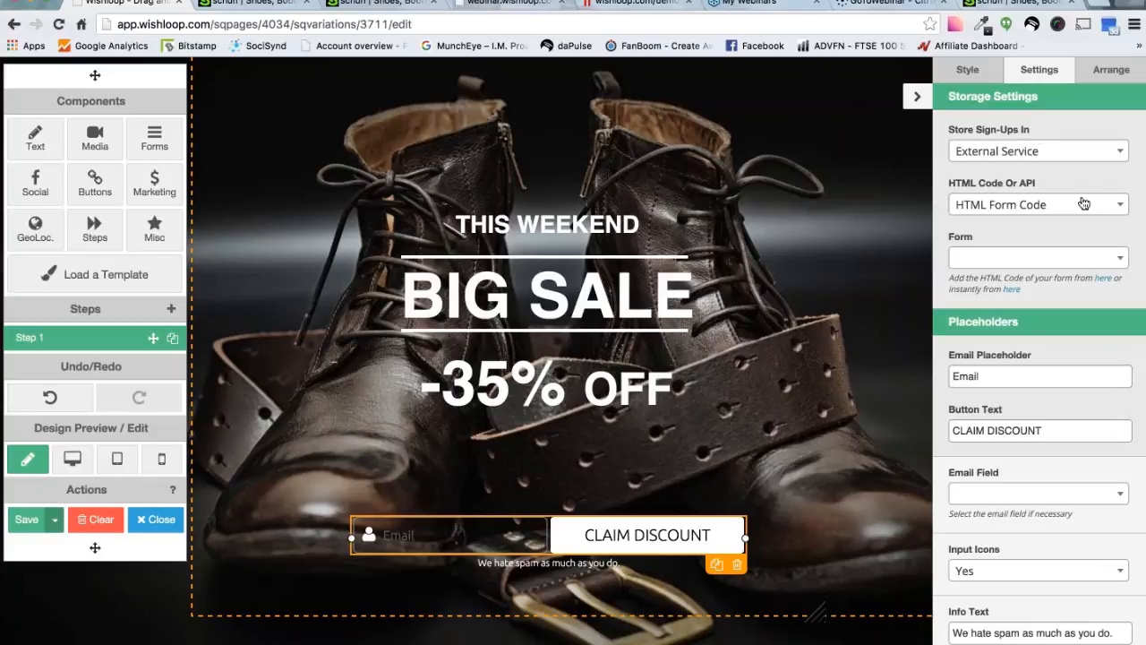
pyautogui.click(1116, 208)
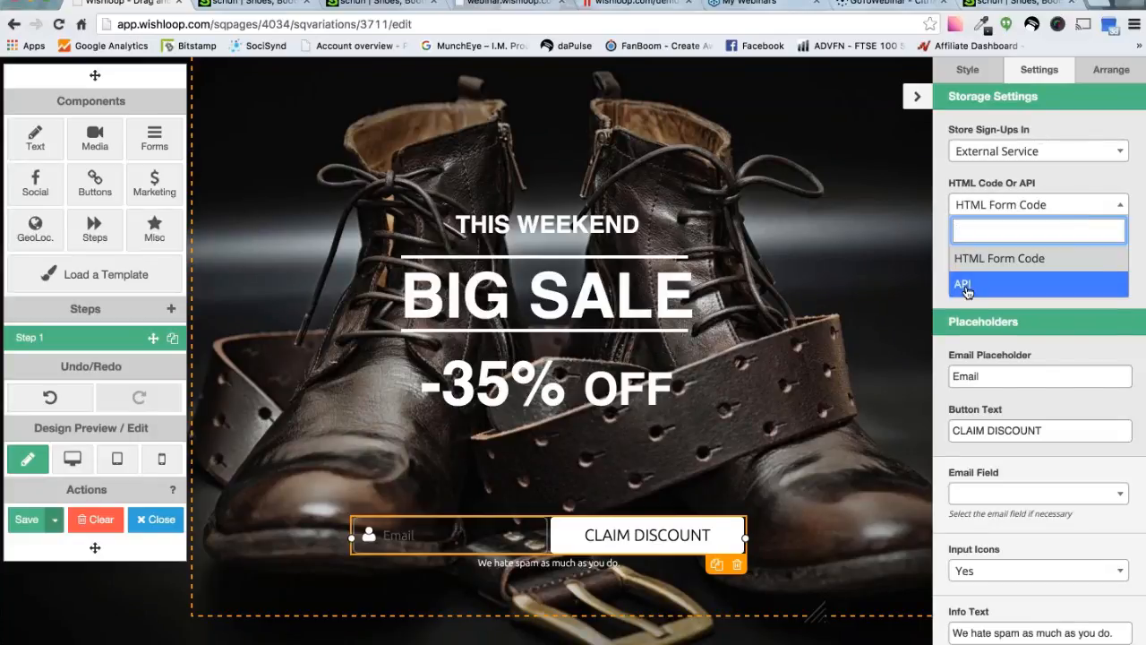
pyautogui.click(1114, 283)
pyautogui.click(1120, 257)
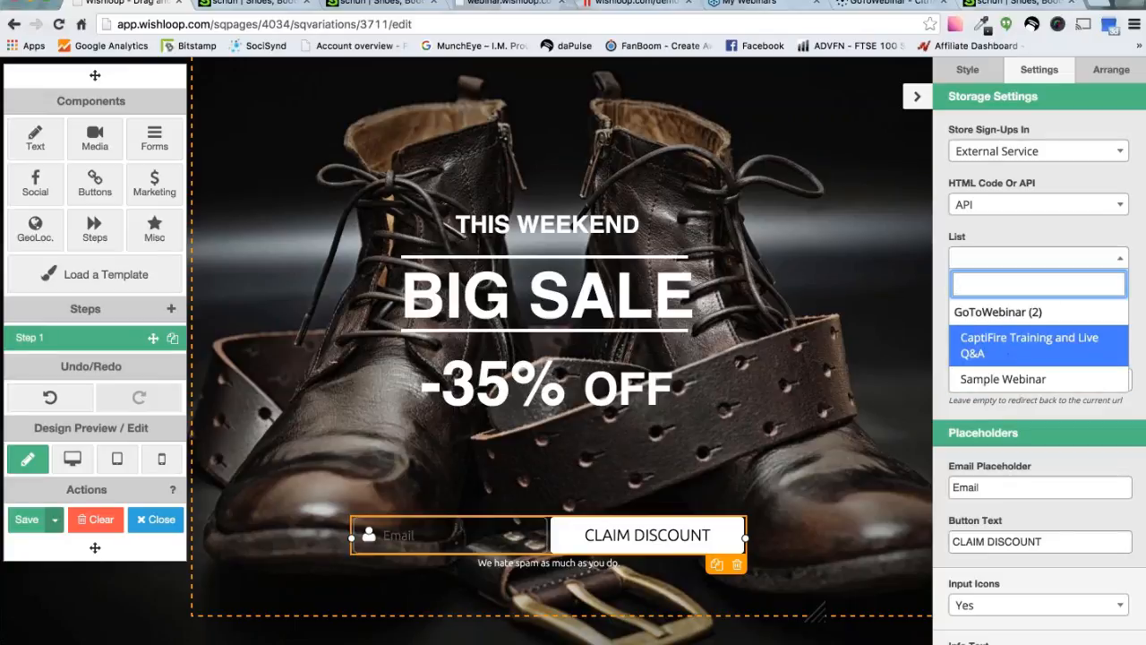
pyautogui.click(1067, 240)
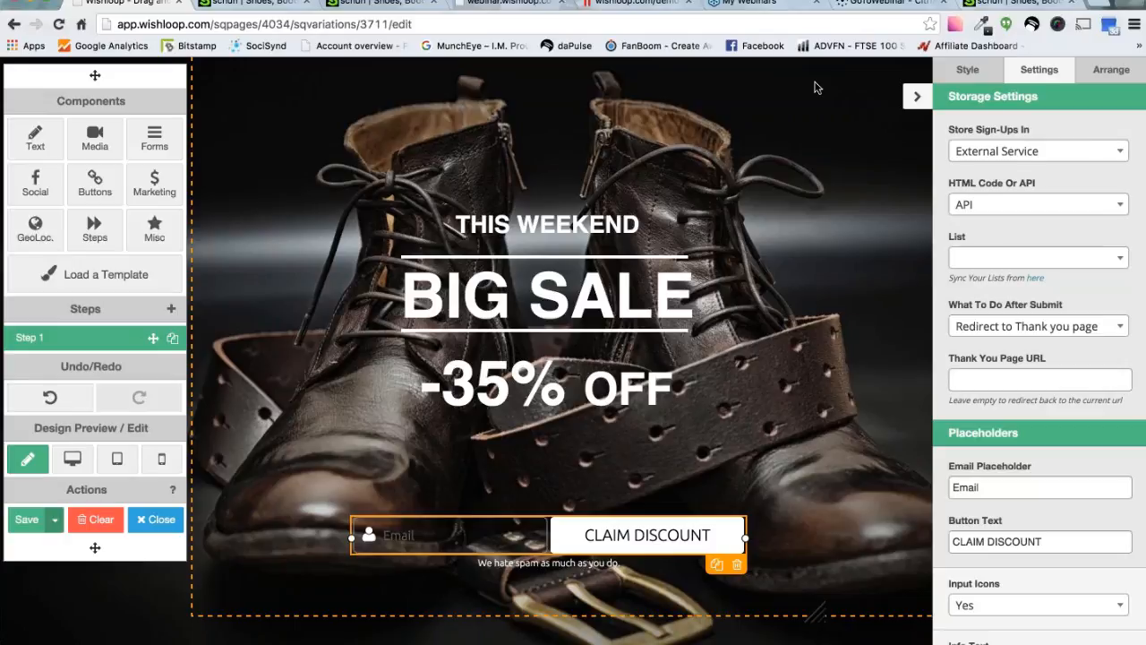
pyautogui.click(1029, 258)
pyautogui.click(1005, 343)
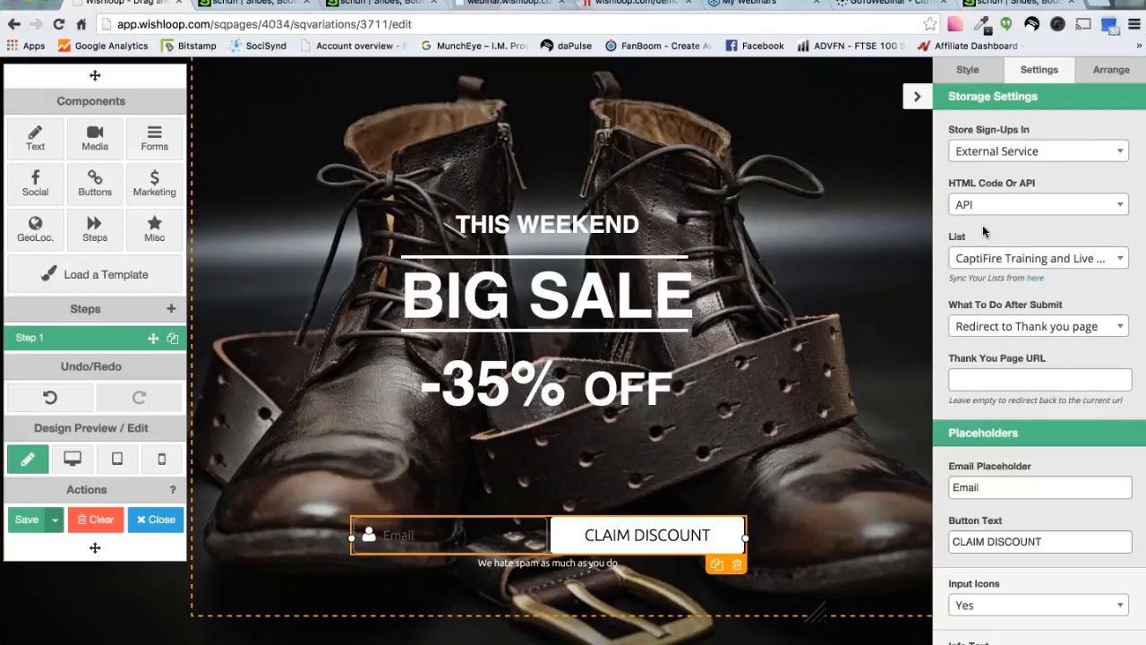
# Add a Quiz marketing component to the page, widen it so each option fits one line, and place it above and right of BIG SALE
pyautogui.click(918, 98)
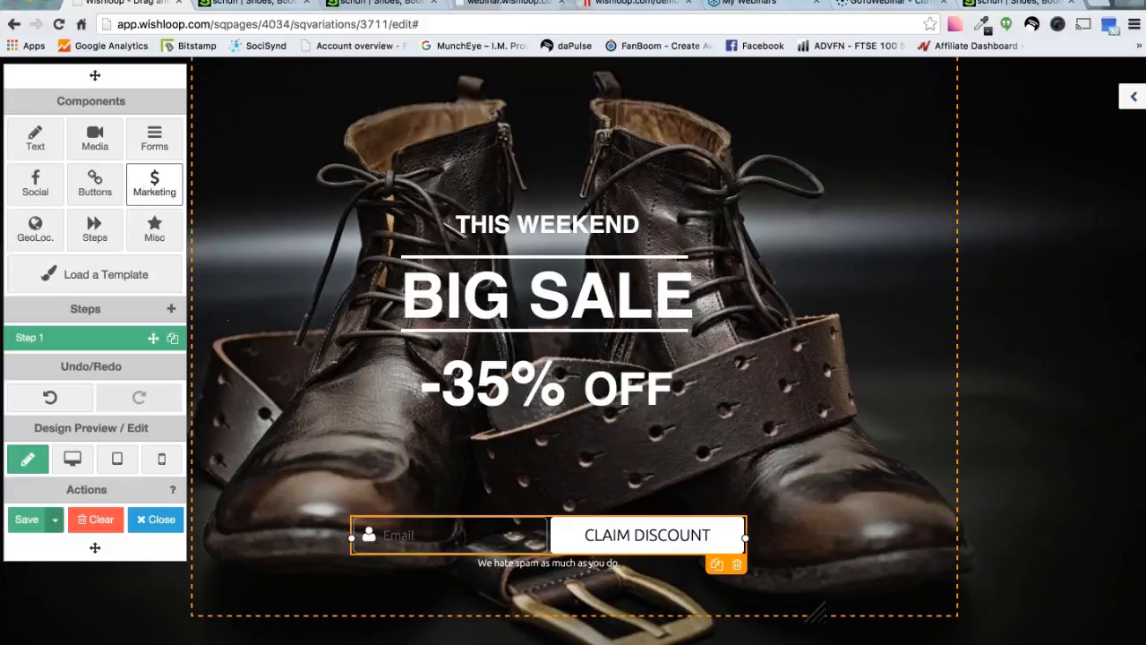
pyautogui.click(134, 183)
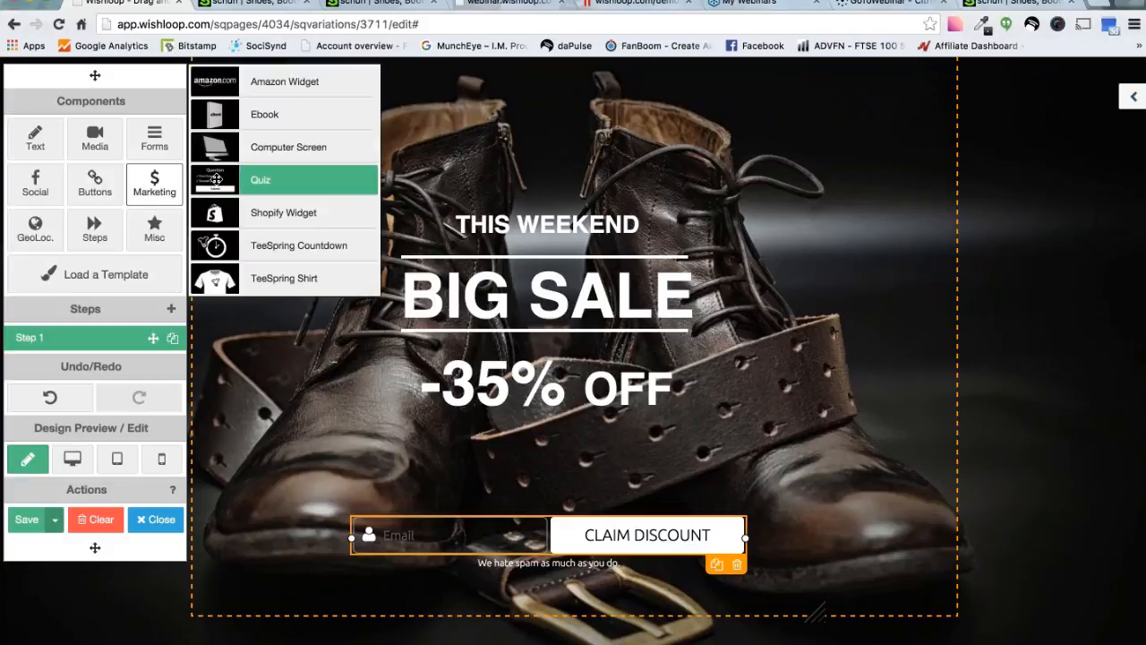
pyautogui.moveTo(215, 180); pyautogui.dragTo(798, 279)
pyautogui.moveTo(221, 183); pyautogui.dragTo(623, 305)
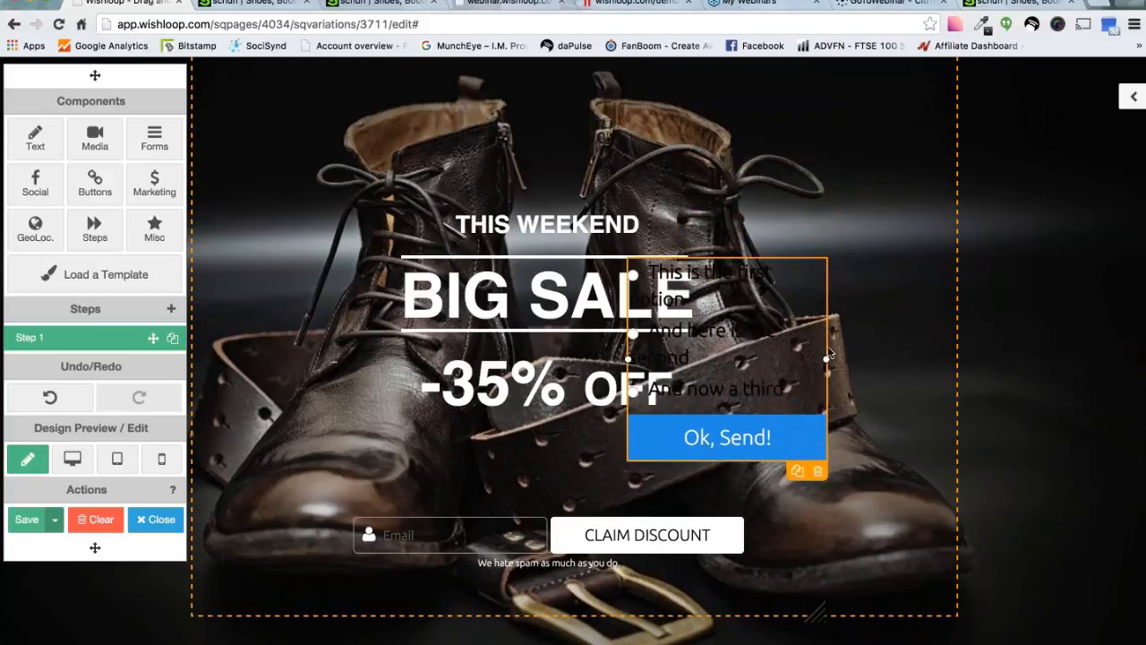
pyautogui.moveTo(824, 358); pyautogui.dragTo(876, 358)
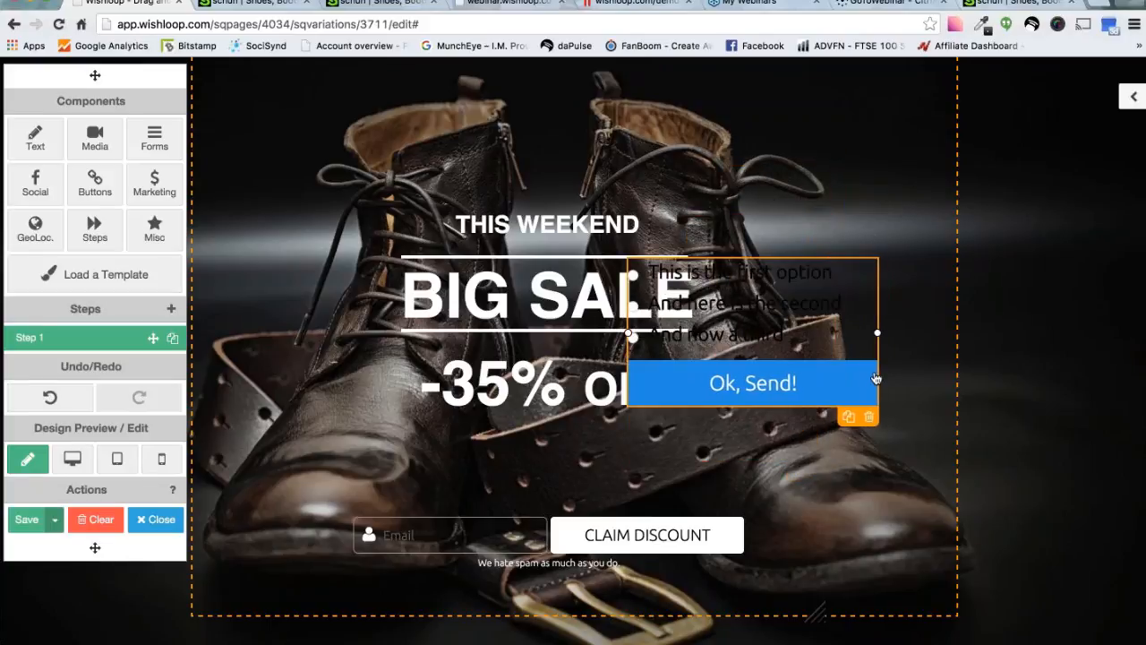
pyautogui.moveTo(848, 187); pyautogui.dragTo(819, 153)
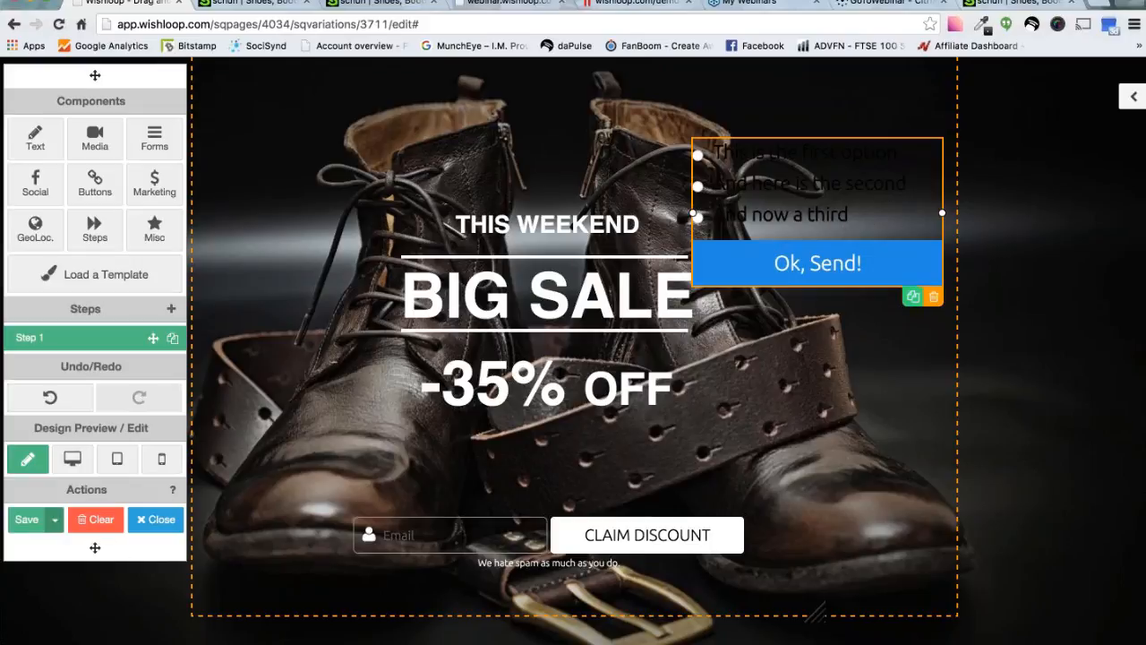
# Set the quiz's text color to white (#ffffff) and open its button background color for editing
pyautogui.click(1133, 96)
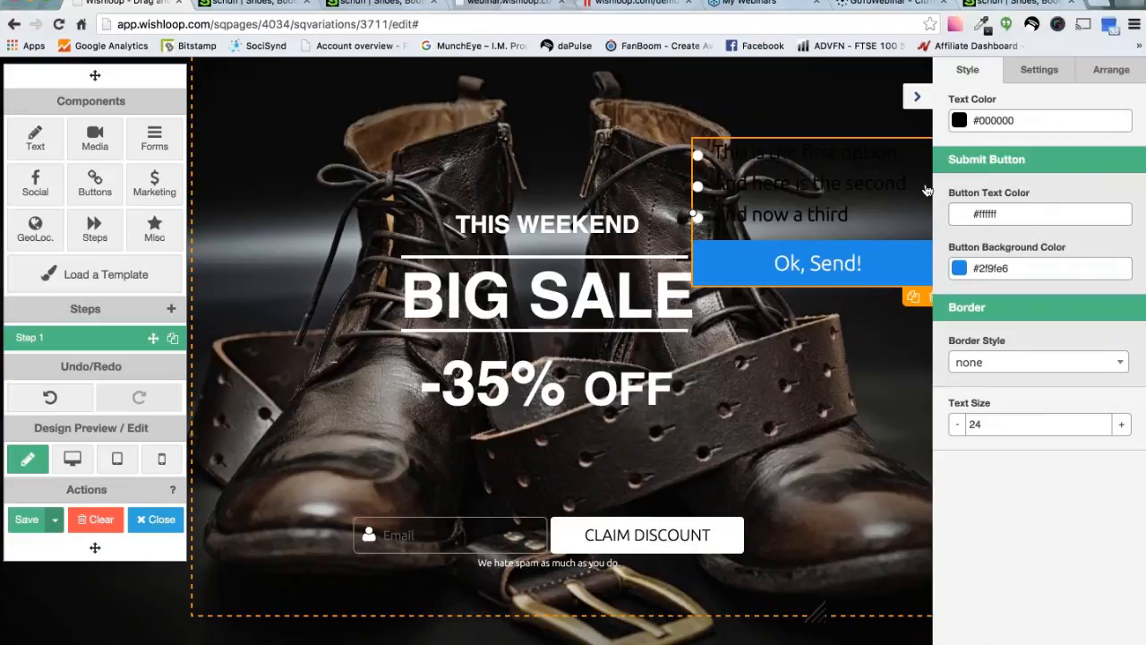
pyautogui.click(1010, 120)
pyautogui.moveTo(968, 148); pyautogui.dragTo(943, 134)
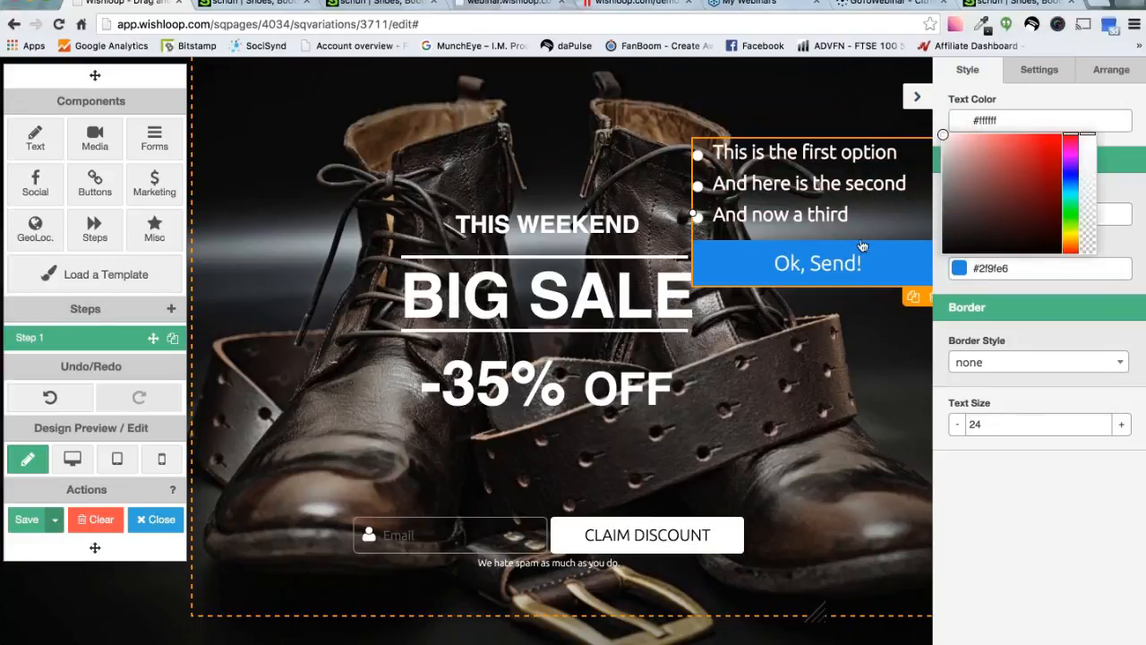
pyautogui.click(1005, 268)
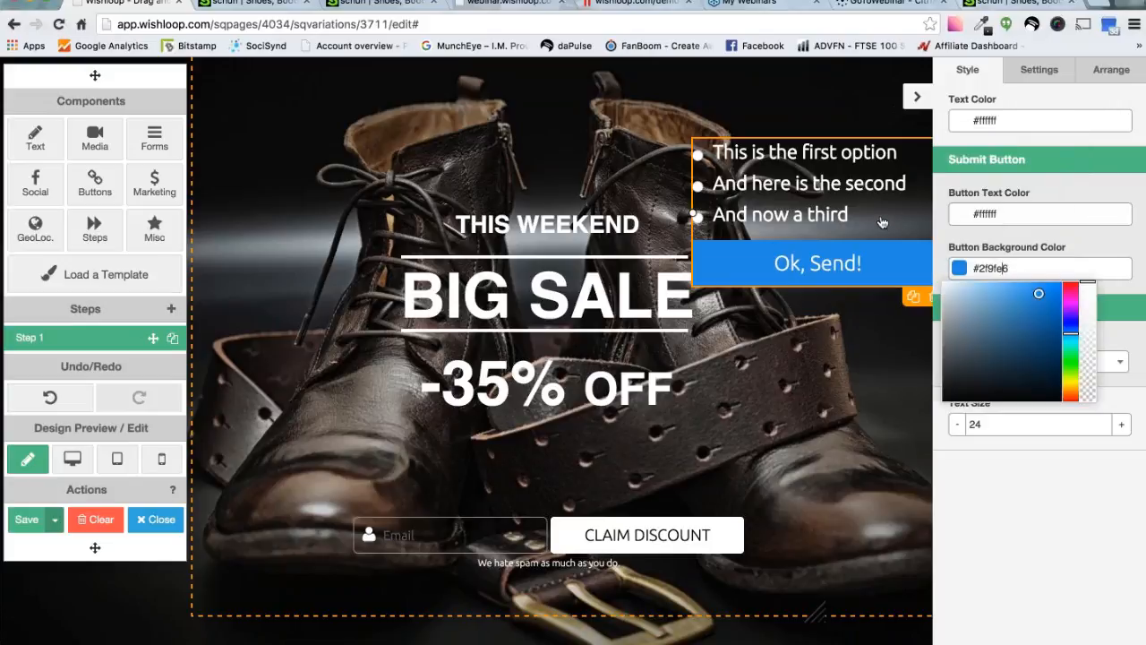
# Review the quiz's button text, its answer choices and the destination step options for each choice
pyautogui.click(1045, 83)
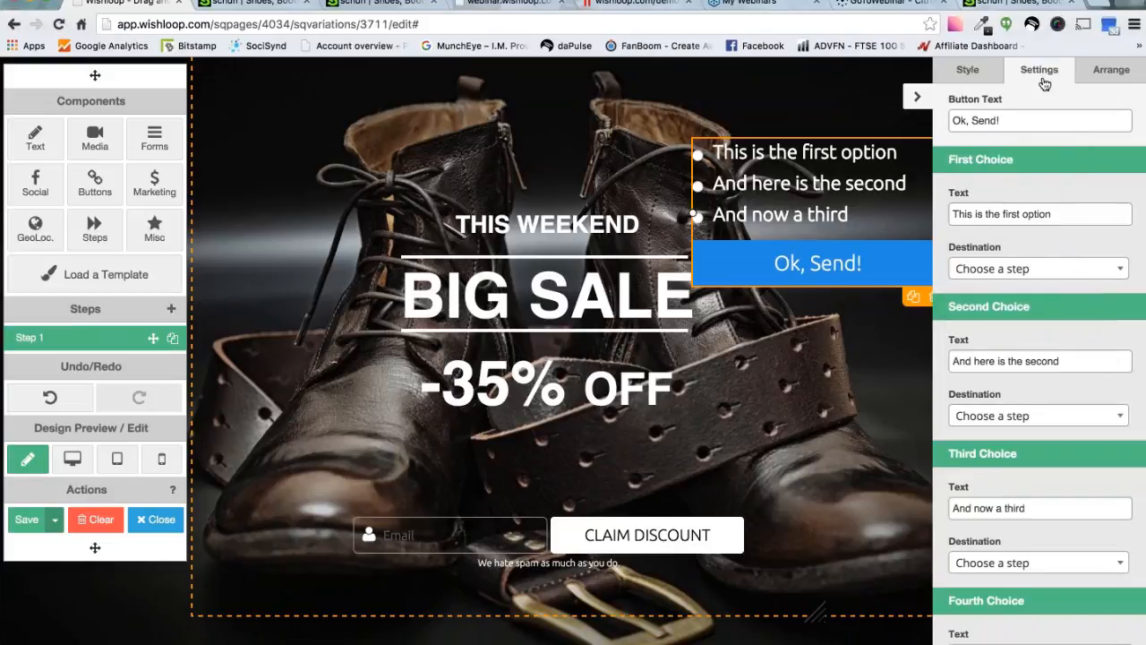
pyautogui.scroll(-5, 1044, 82)
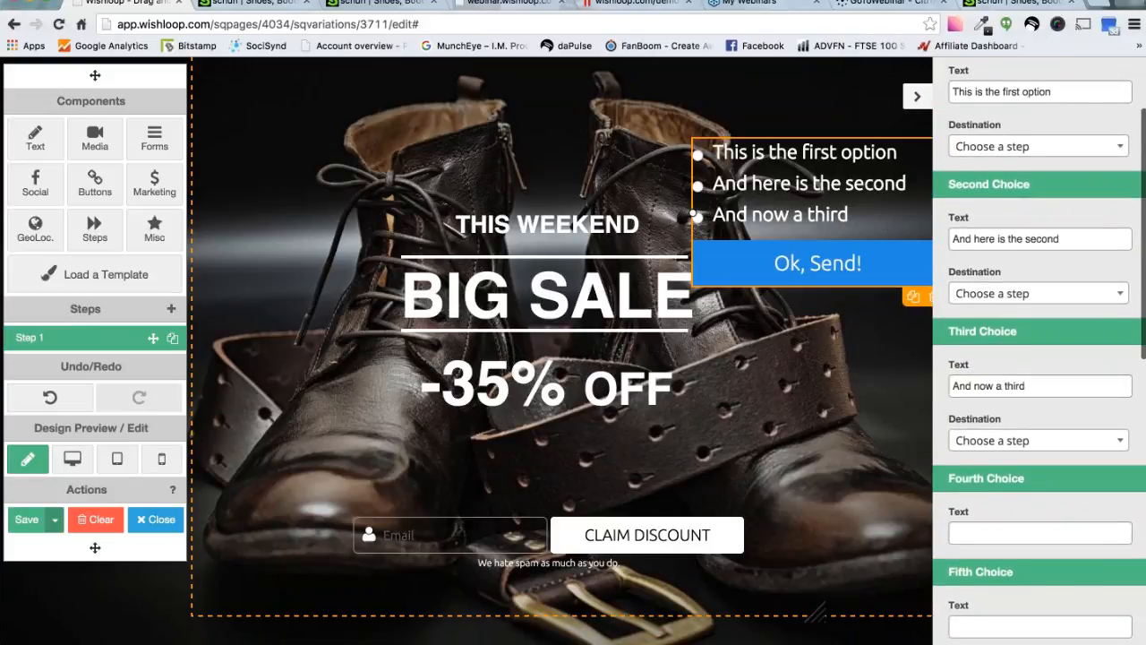
pyautogui.scroll(-3, 1039, 352)
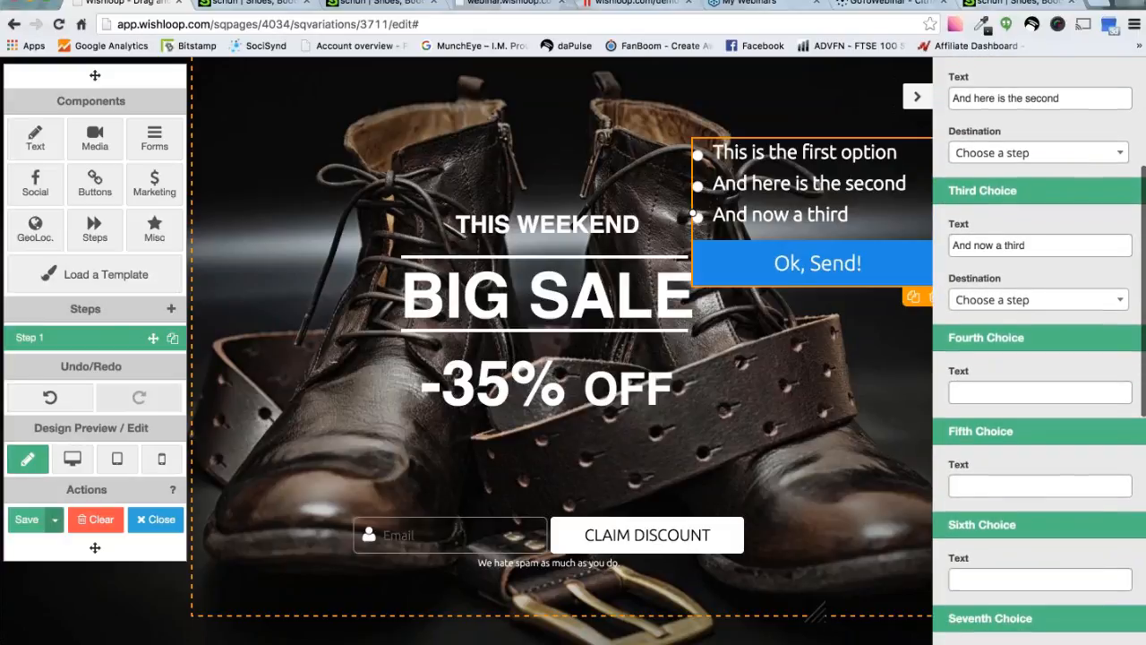
pyautogui.scroll(3, 1039, 352)
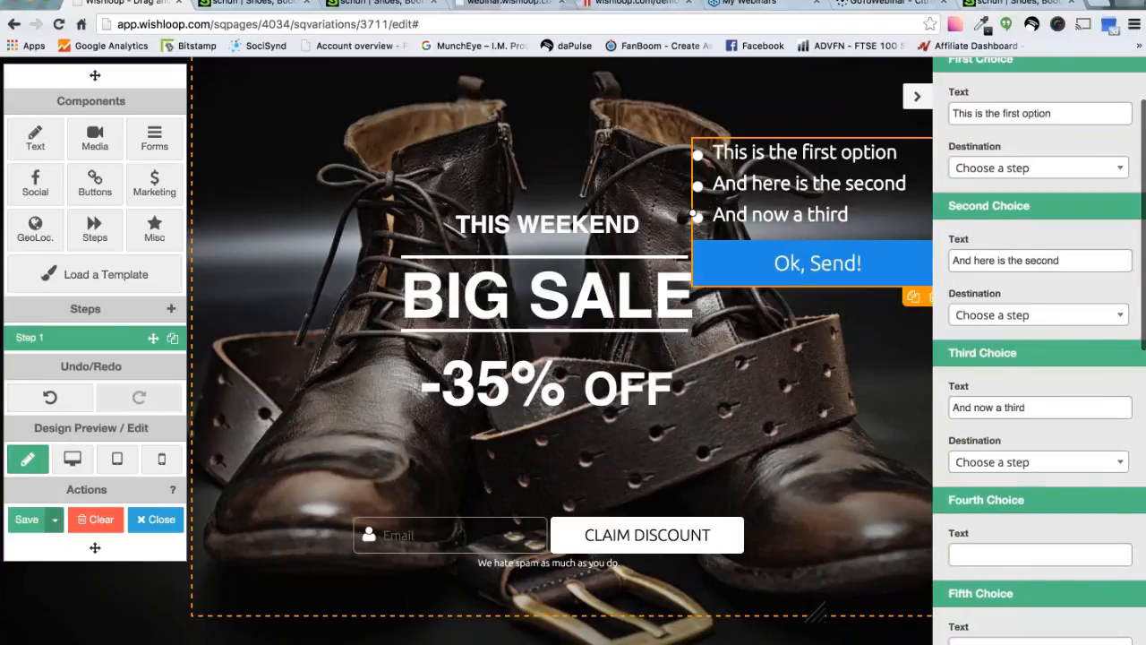
pyautogui.scroll(2, 1039, 352)
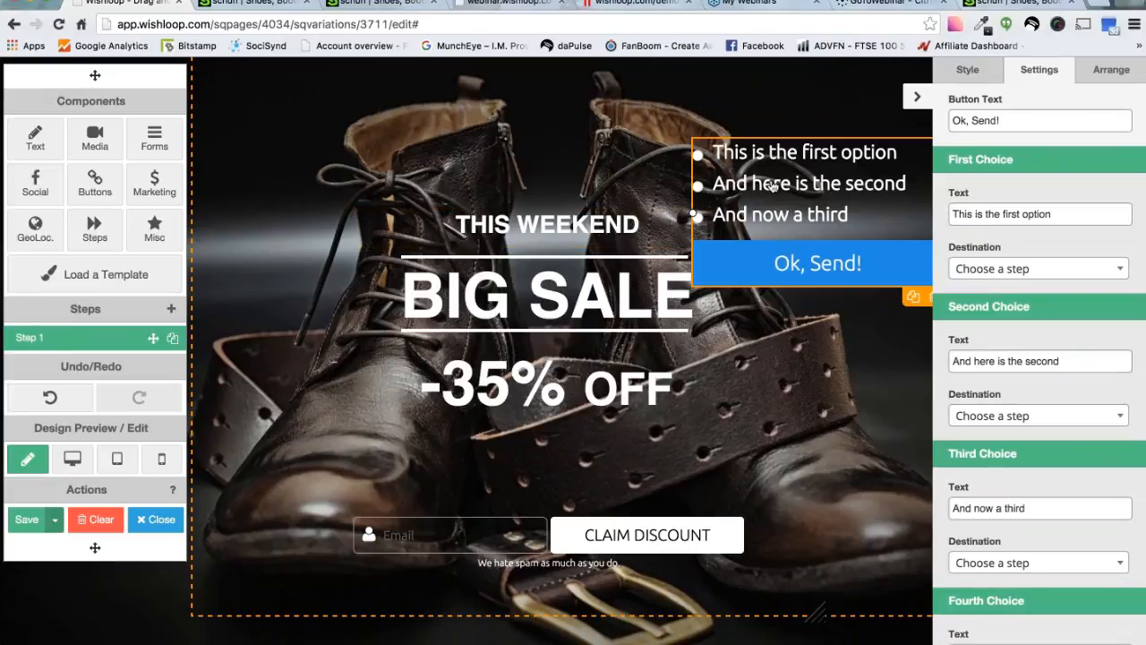
# Move the quiz up and left above BIG SALE, check the first choice's destination options, and collapse the component settings
pyautogui.moveTo(772, 185); pyautogui.dragTo(711, 146)
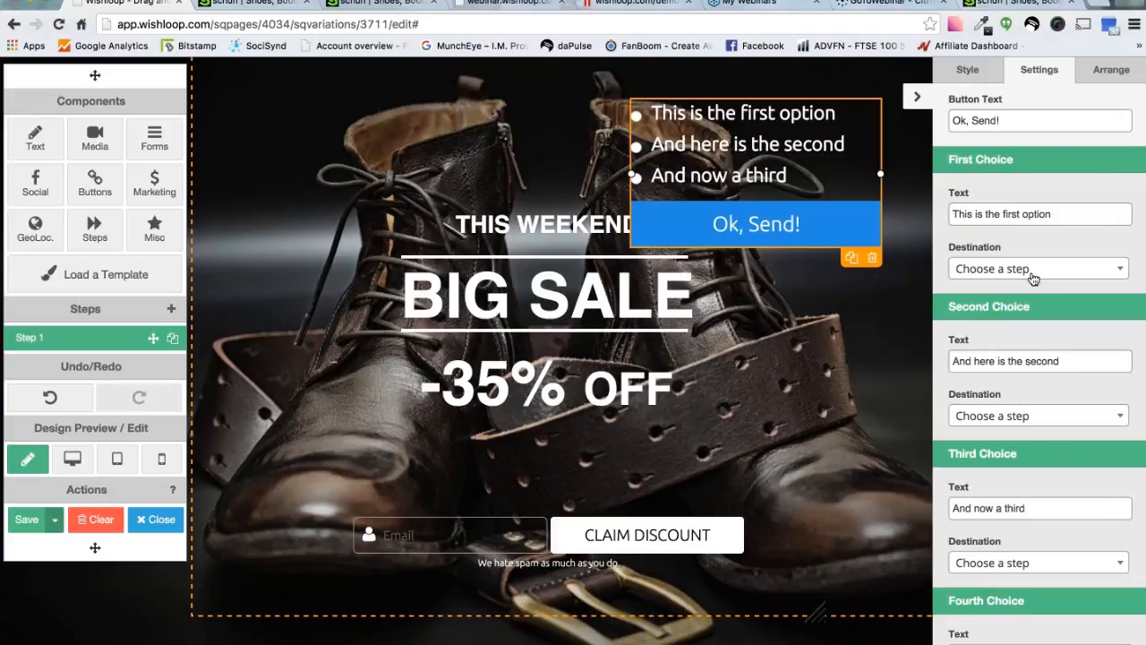
pyautogui.scroll(-1, 1033, 280)
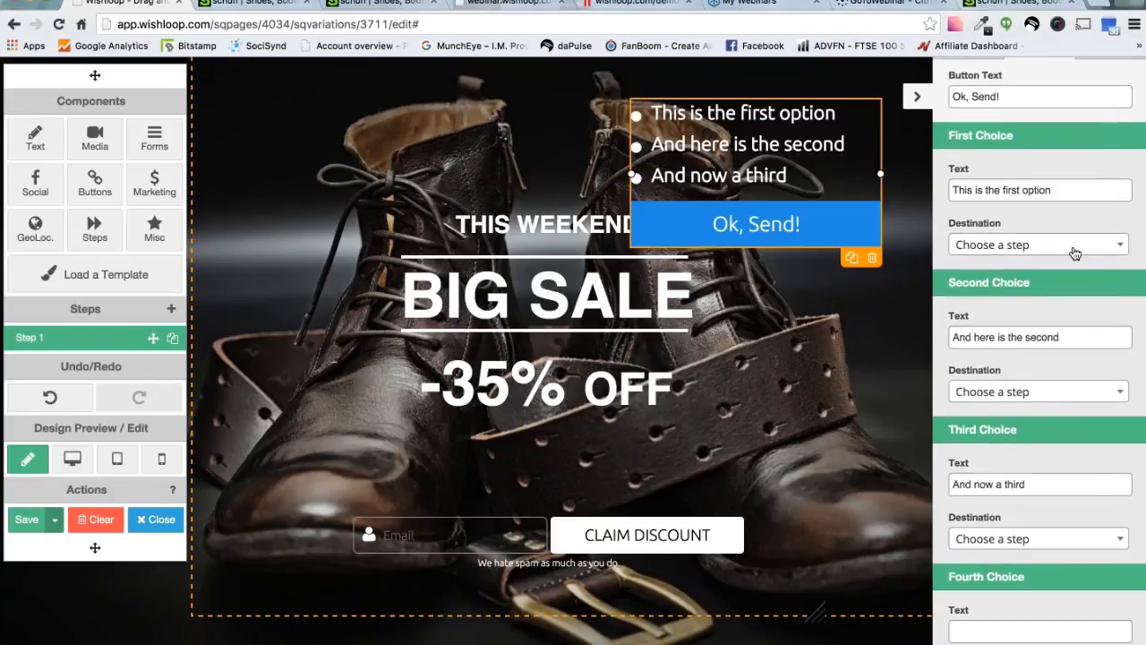
pyautogui.click(1103, 254)
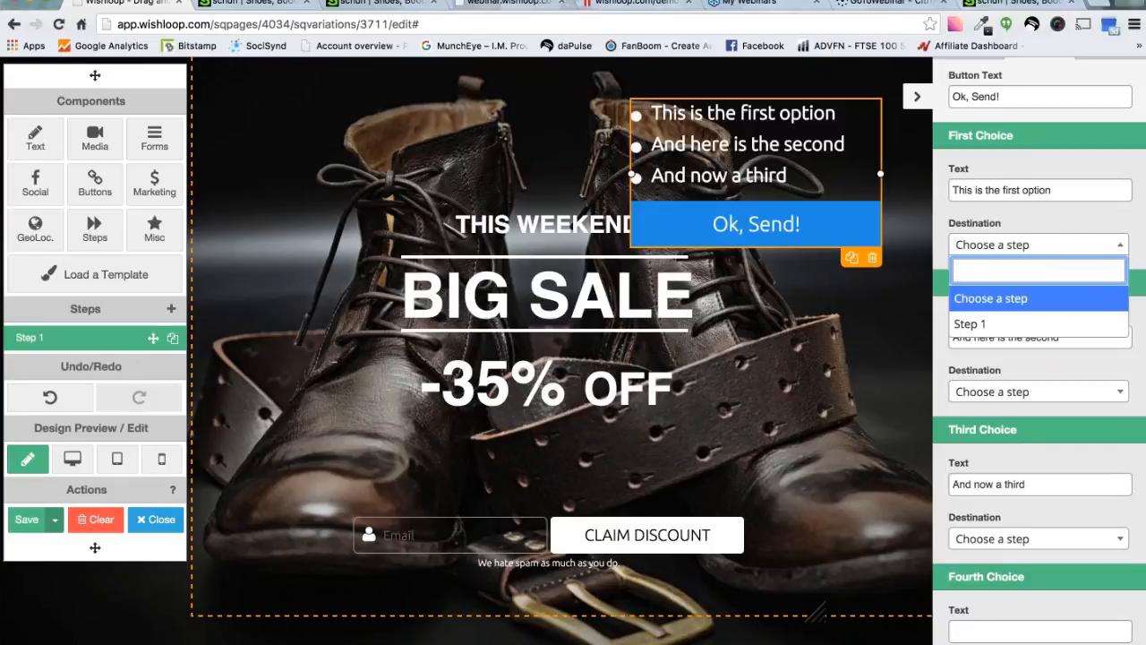
pyautogui.click(1041, 212)
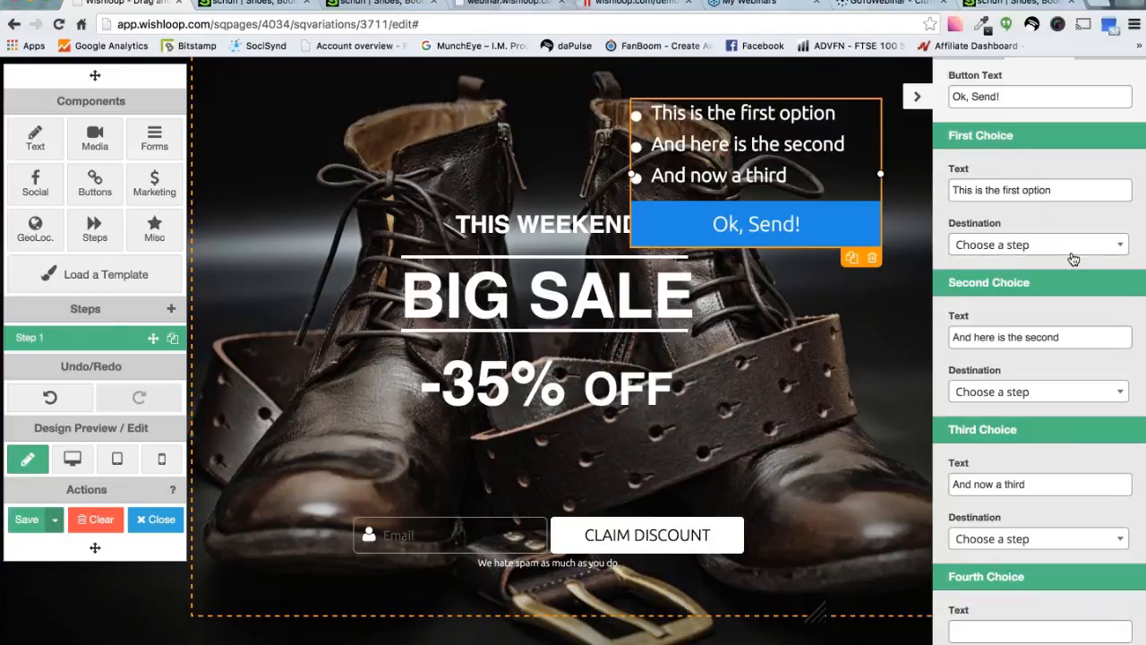
pyautogui.scroll(-2, 1072, 258)
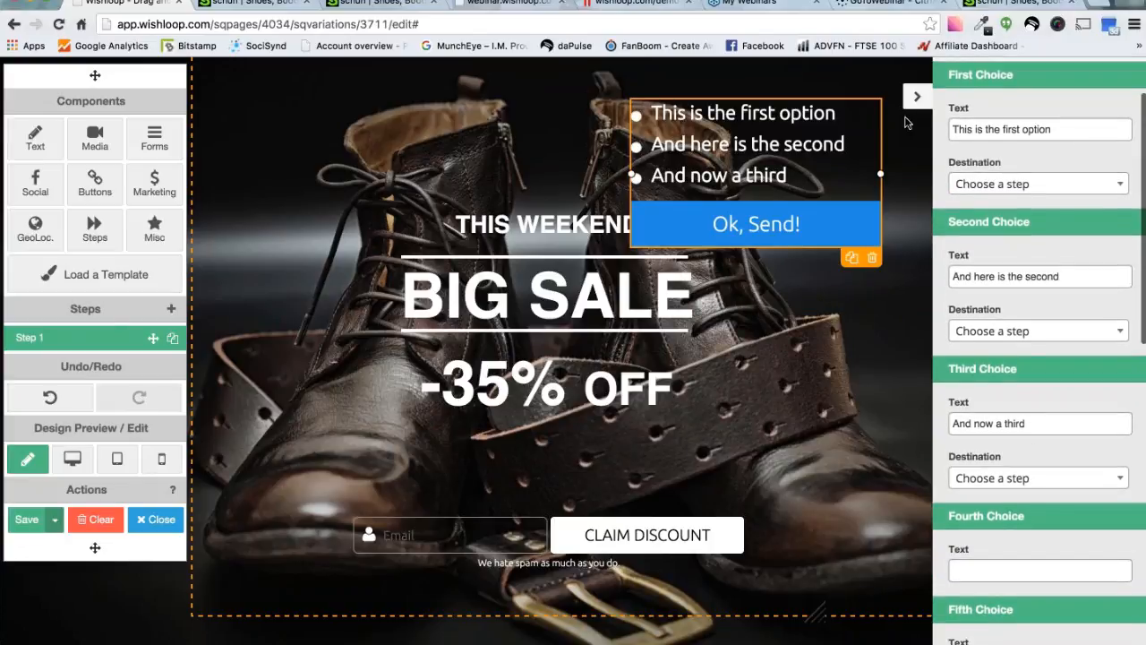
pyautogui.scroll(3, 954, 184)
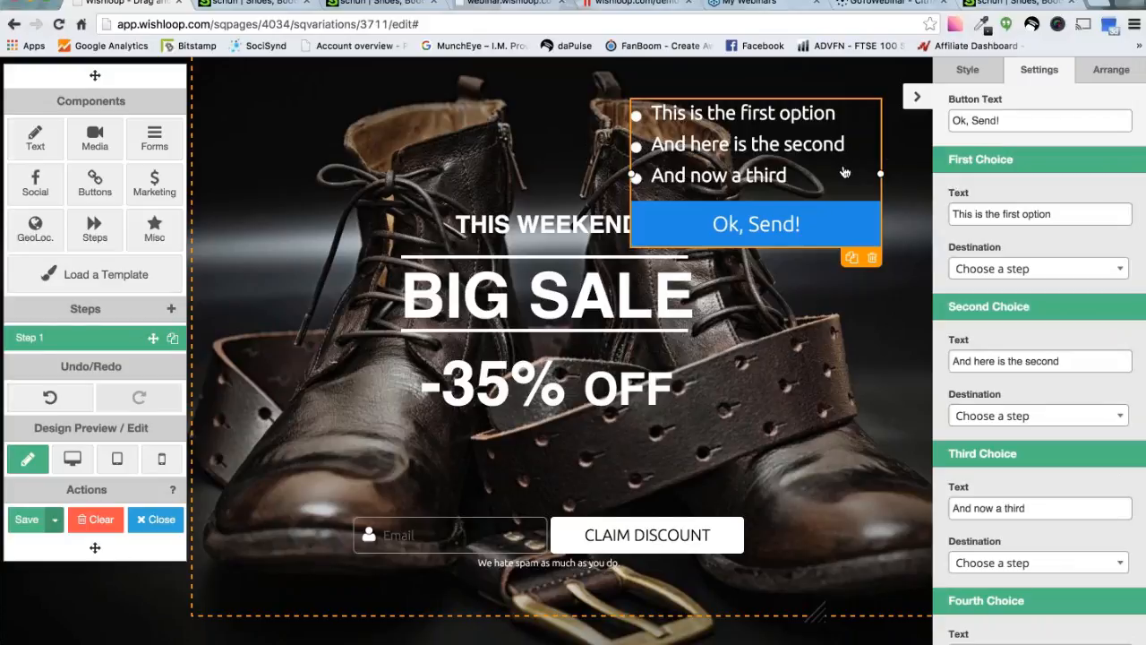
pyautogui.click(920, 100)
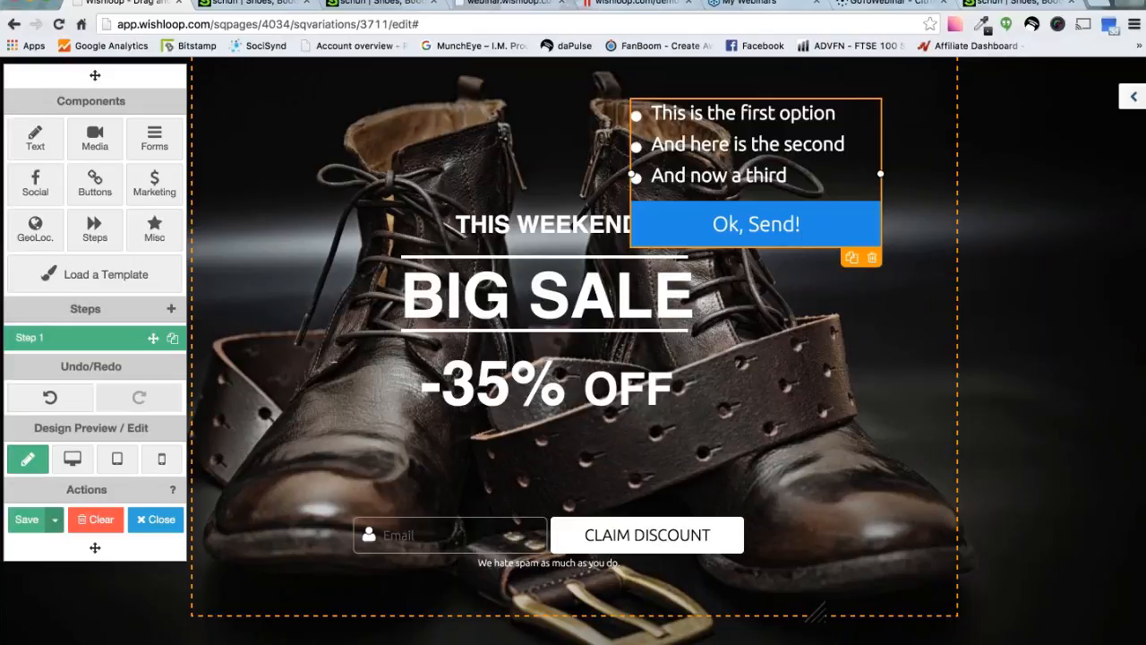
# Switch to Microsoft PowerPoint and show the closing "Thank you!" slide with the EngagiFire coupon link
pyautogui.moveTo(1092, 640)
pyautogui.moveTo(603, 638)
pyautogui.moveTo(721, 641)
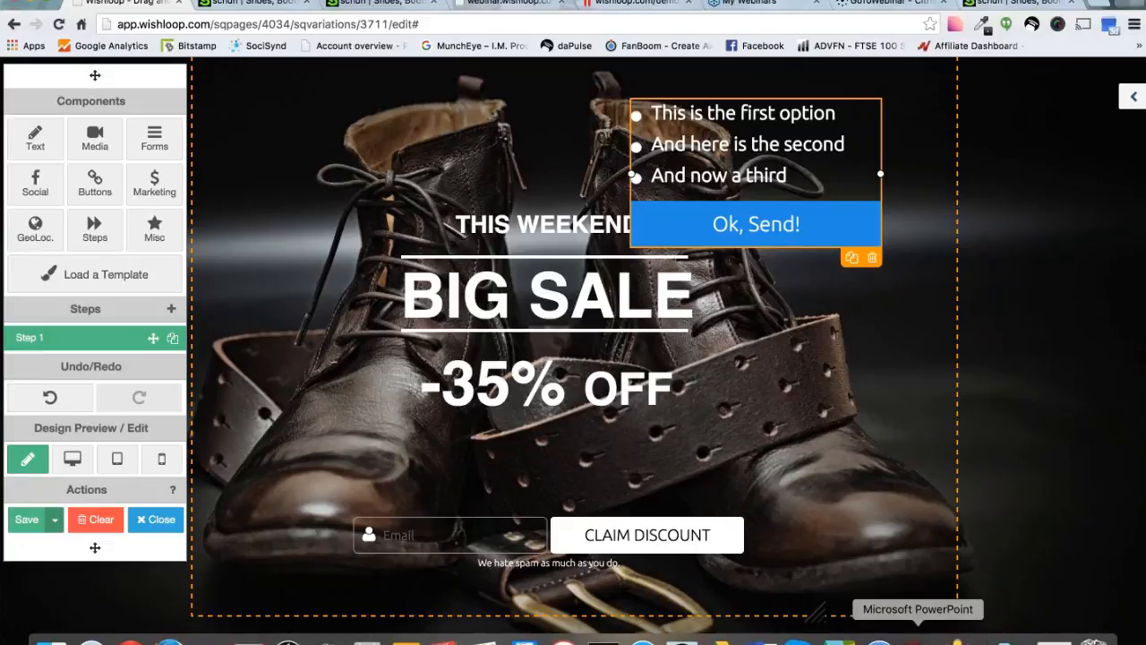
pyautogui.click(915, 638)
pyautogui.click(535, 470)
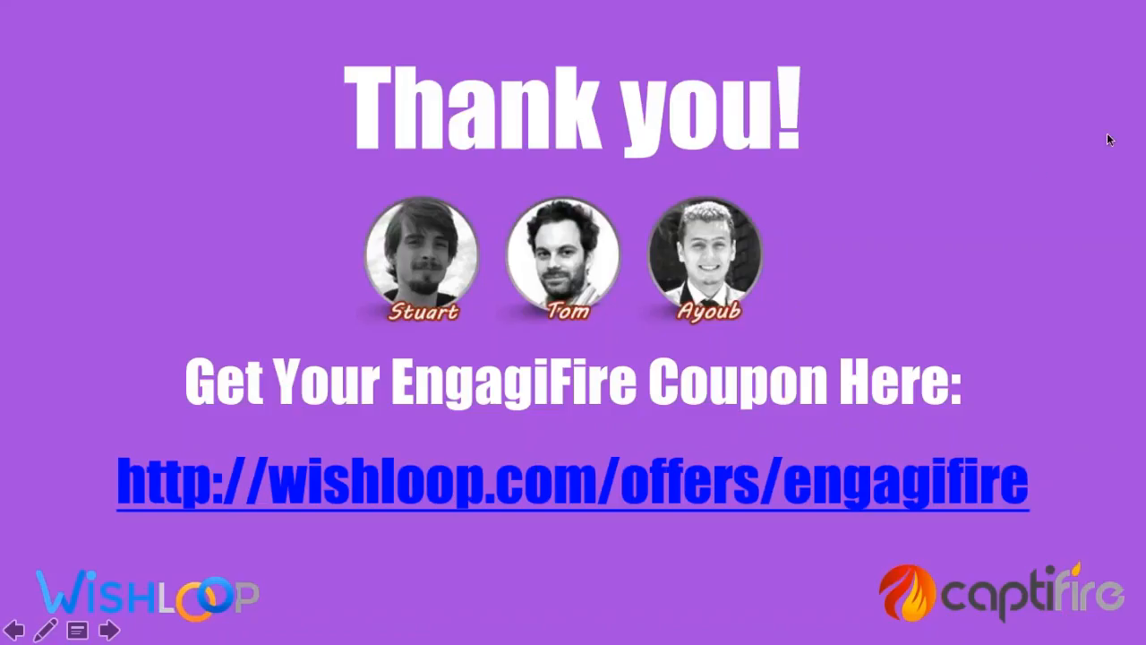